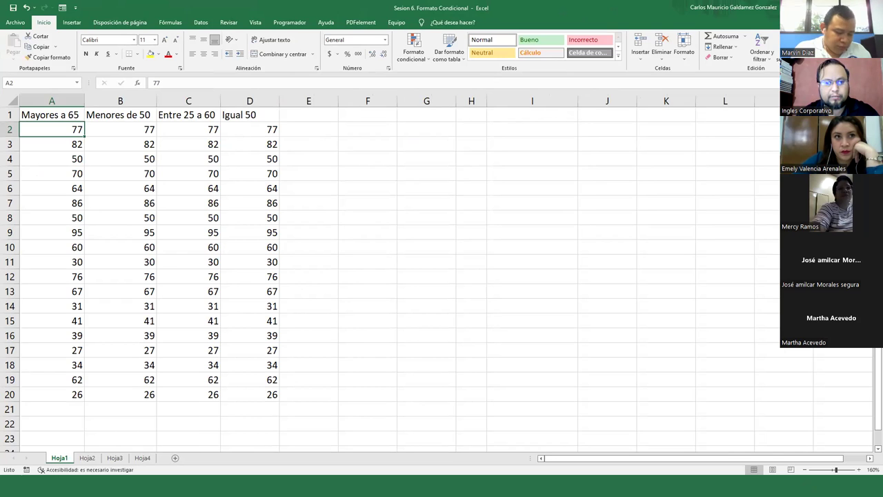
Step: Switch to the presentation, review the slides on numeric conditional-format examples and top/bottom rules, and return to the Excel workbook
key(alt+Tab)
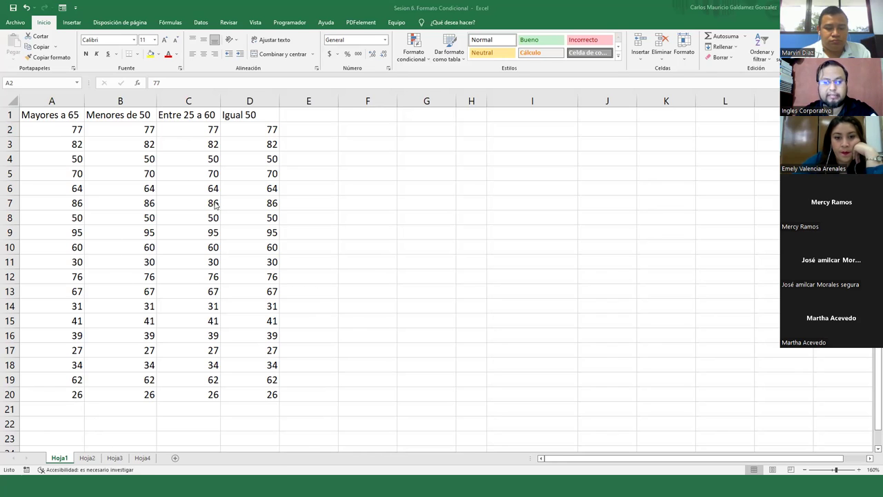
scroll(215, 203, up, 1)
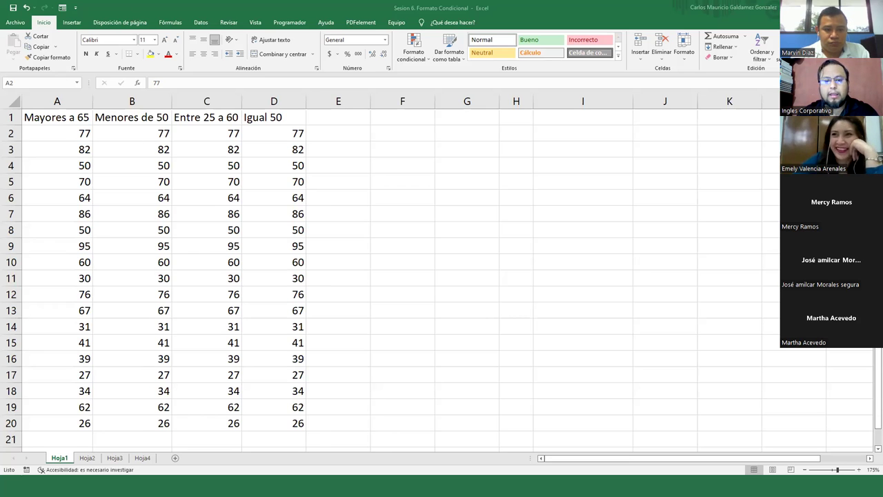
key(alt+Tab)
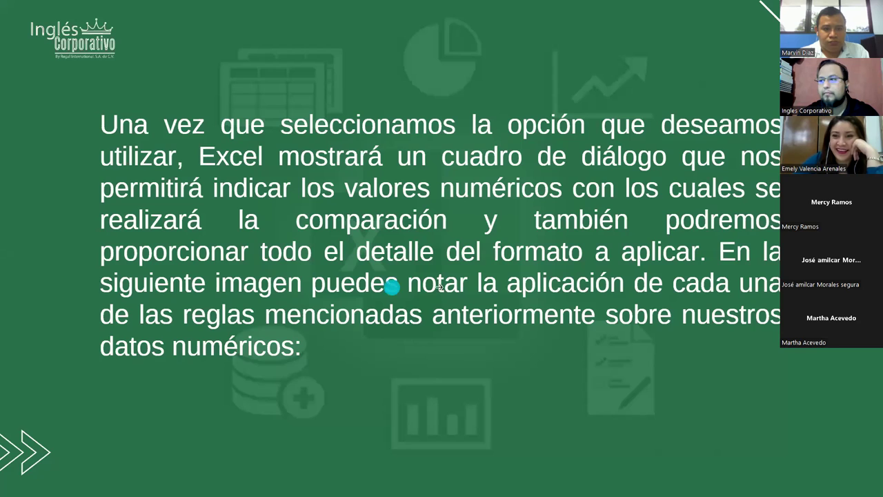
key(Right)
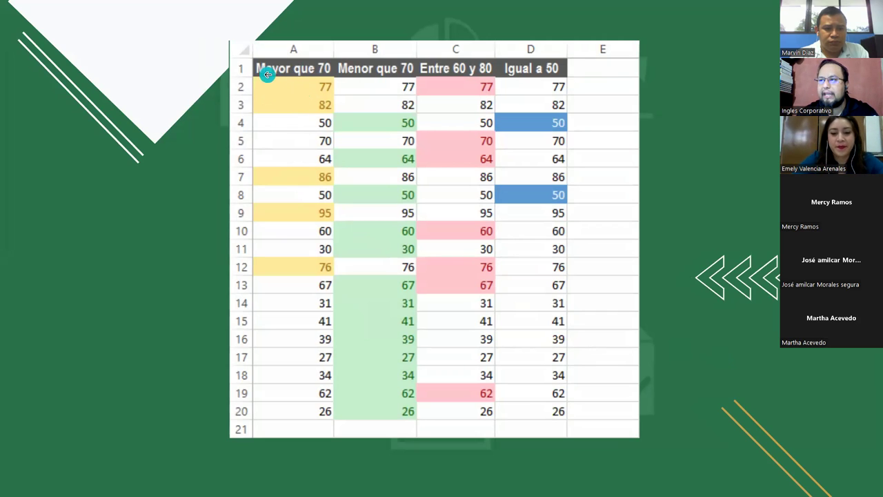
click(413, 178)
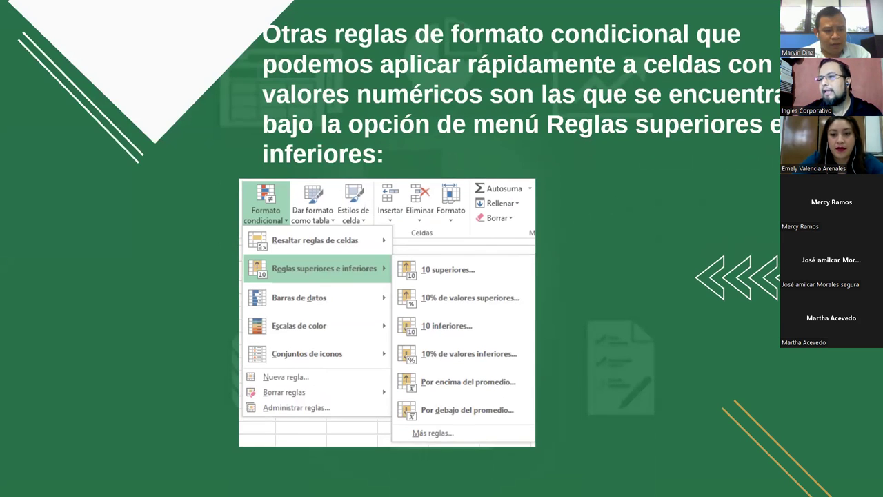
key(Right)
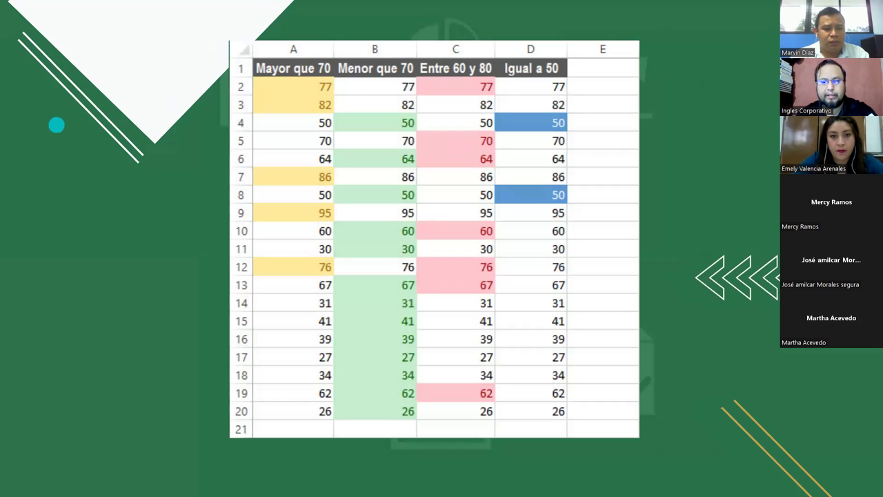
key(alt+Tab)
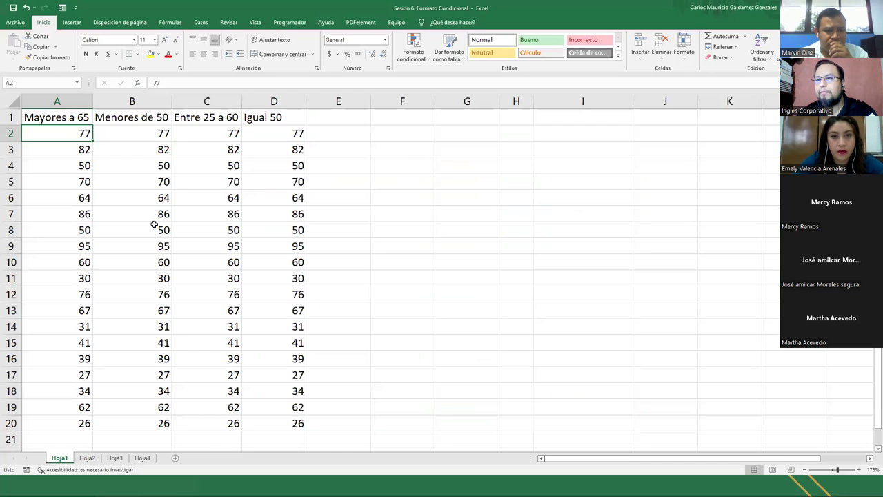
Step: Examine the "Mayores a 65" heading in A1 and the data range A2:A20 that its condition covers
click(40, 119)
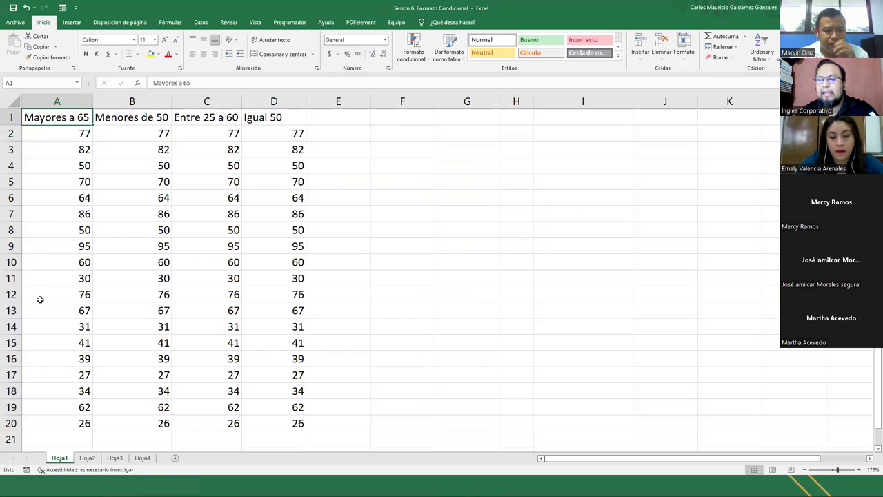
drag(33, 134, 49, 378)
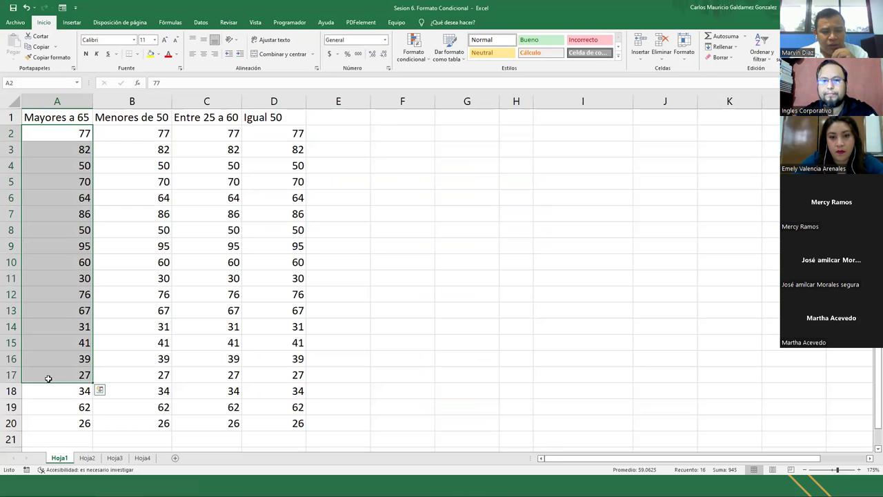
drag(52, 424, 54, 136)
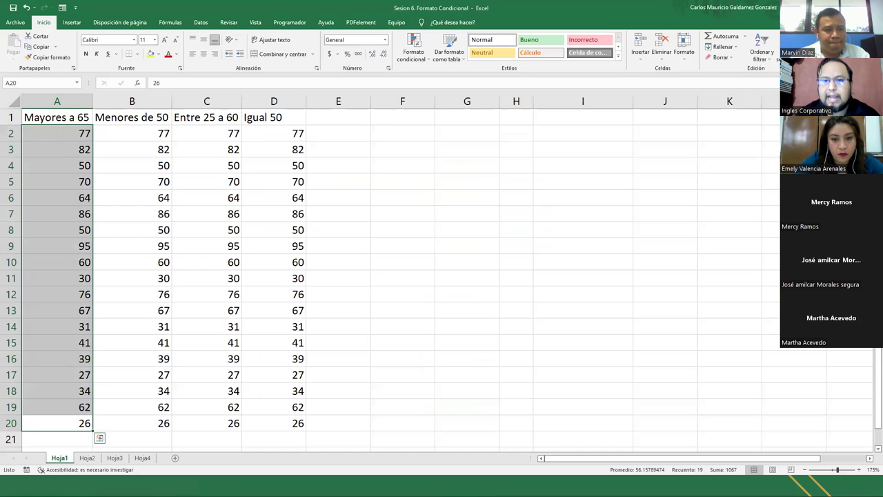
click(65, 246)
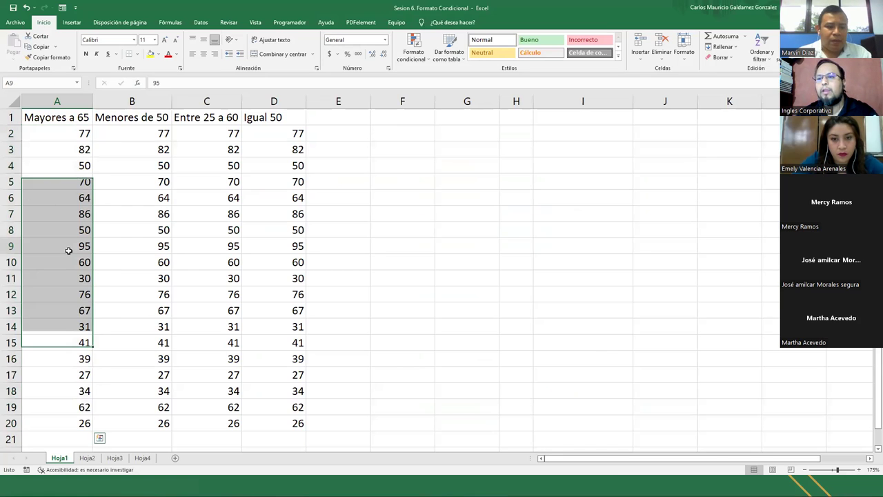
drag(48, 130, 49, 416)
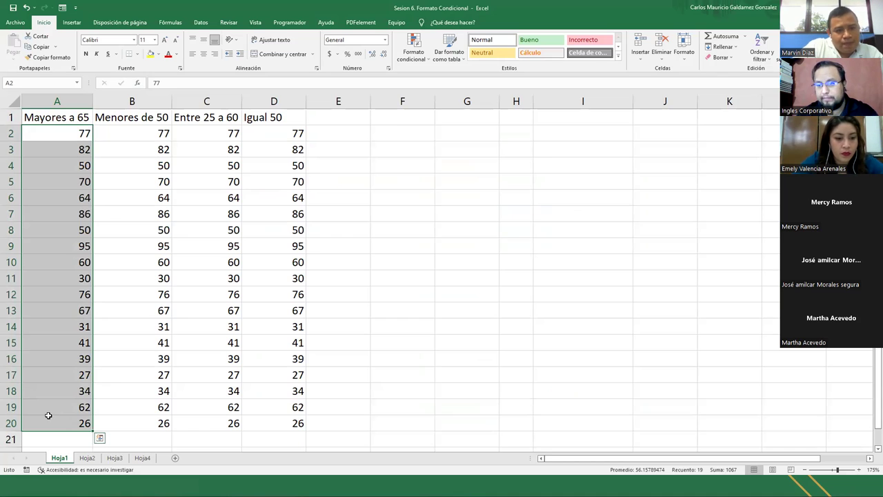
click(48, 416)
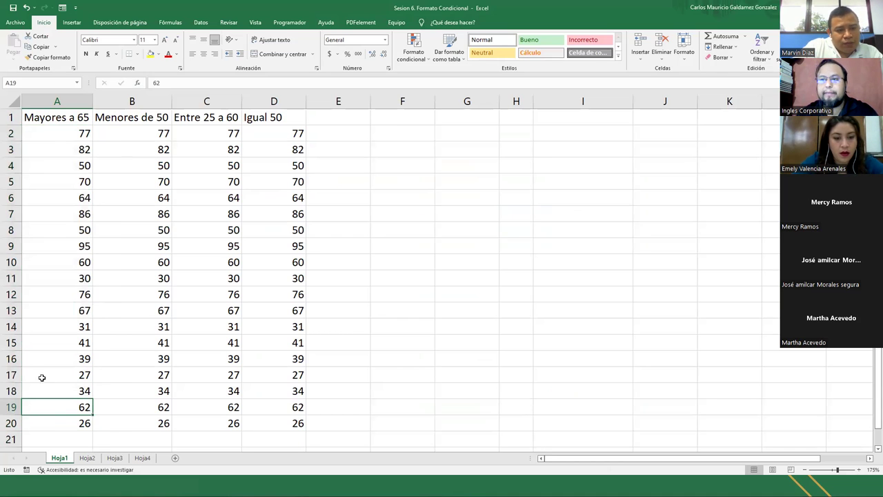
click(43, 119)
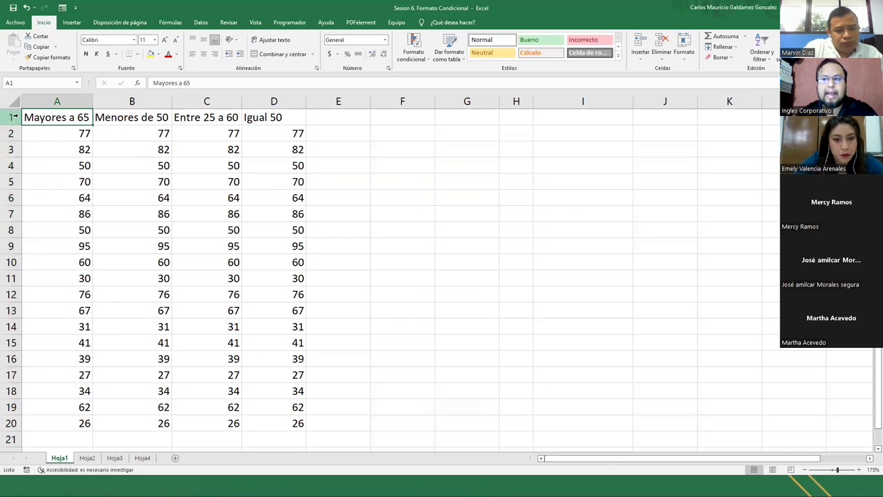
drag(47, 133, 58, 418)
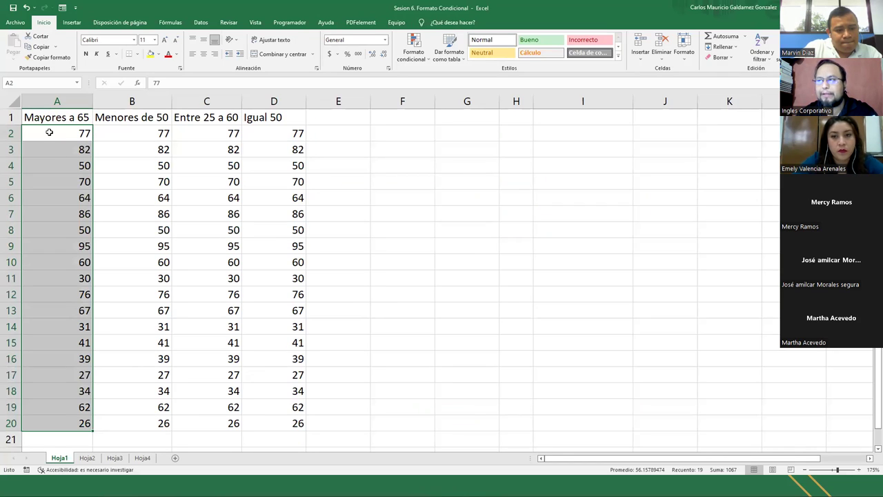
click(49, 120)
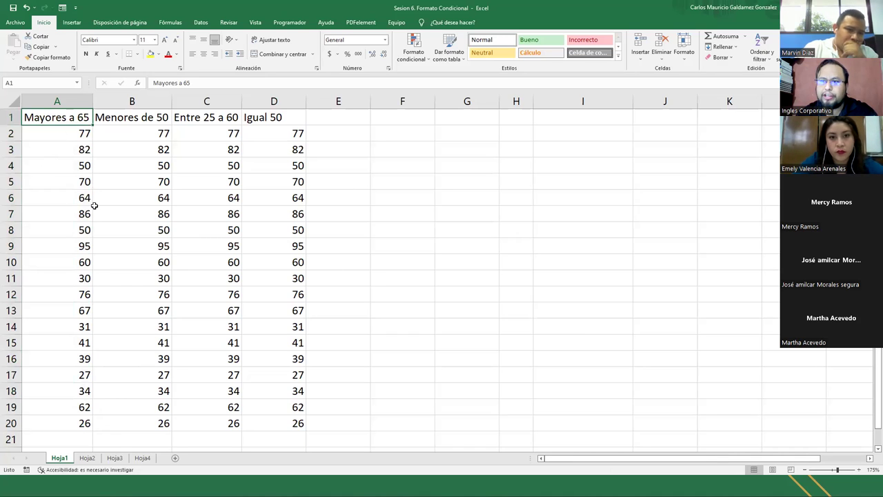
Step: Replace the value in cell A2 with 65
click(22, 134)
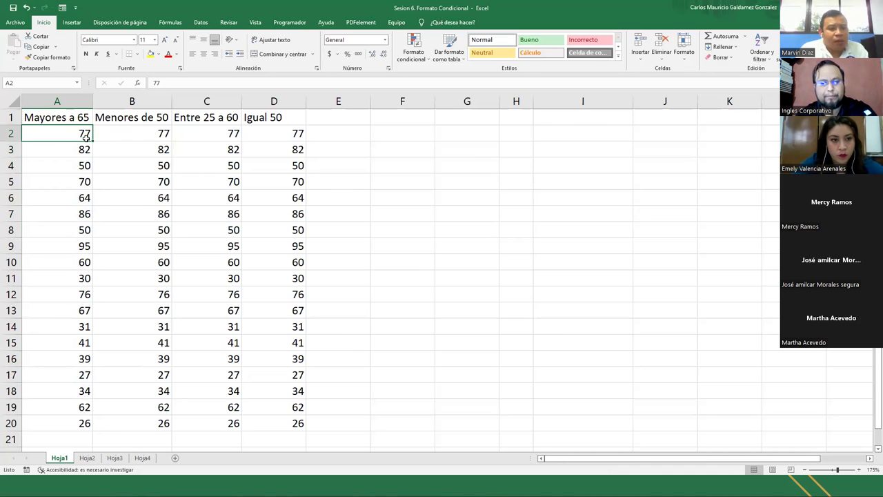
text(65)
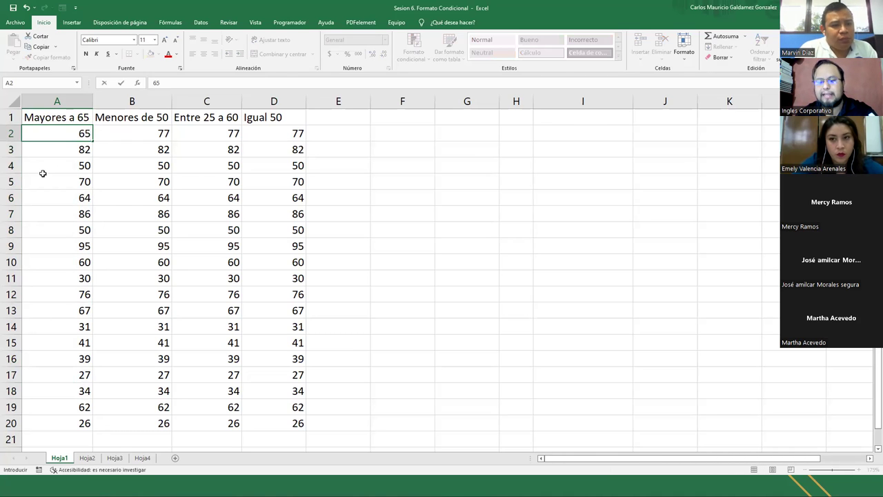
key(Return)
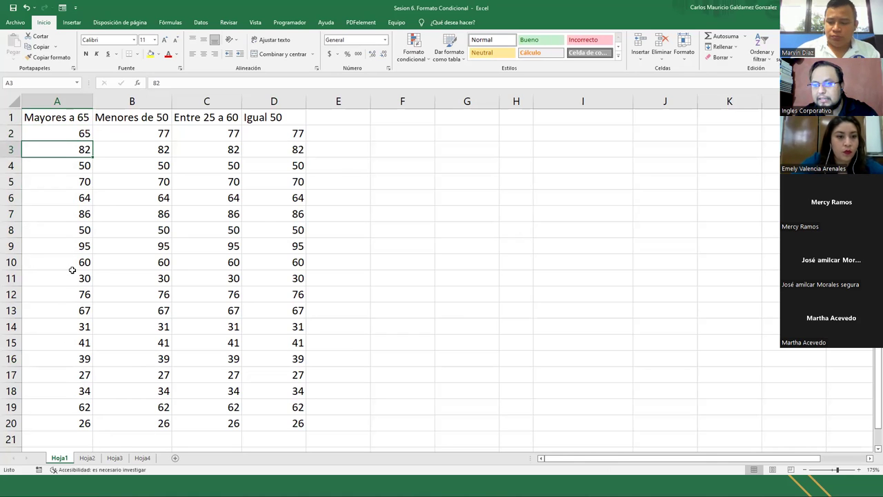
Step: Start an "Es mayor que" conditional formatting rule for A2:A20 and move its dialog up, closer to the data
click(72, 130)
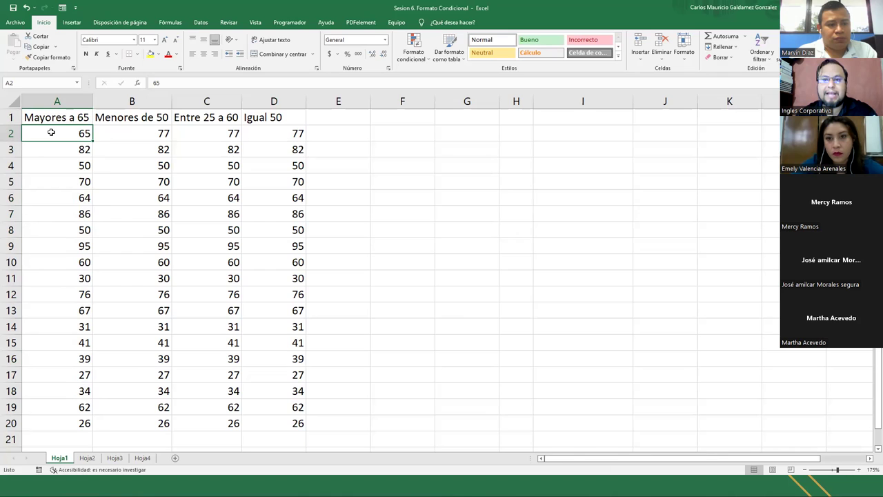
drag(51, 132, 54, 431)
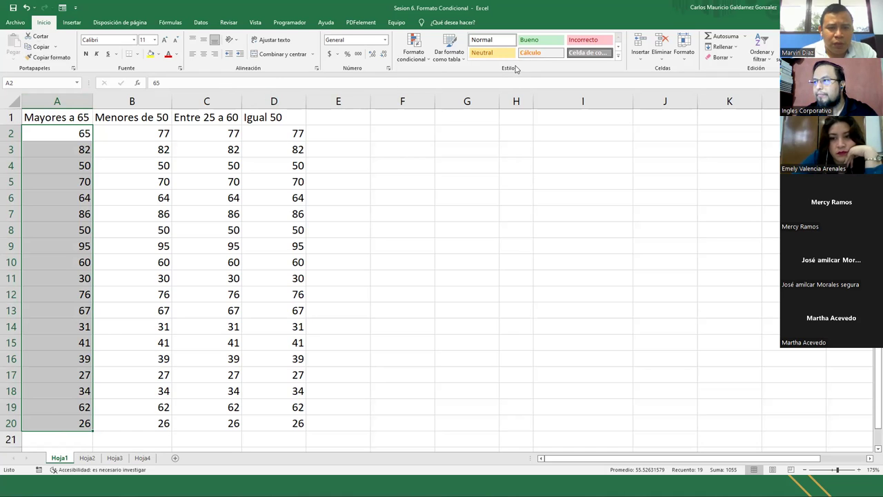
click(418, 51)
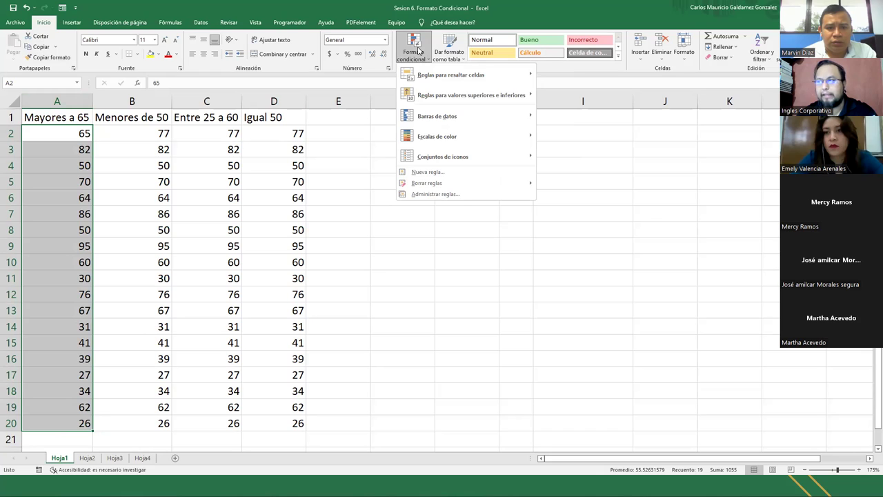
mouse_move(459, 78)
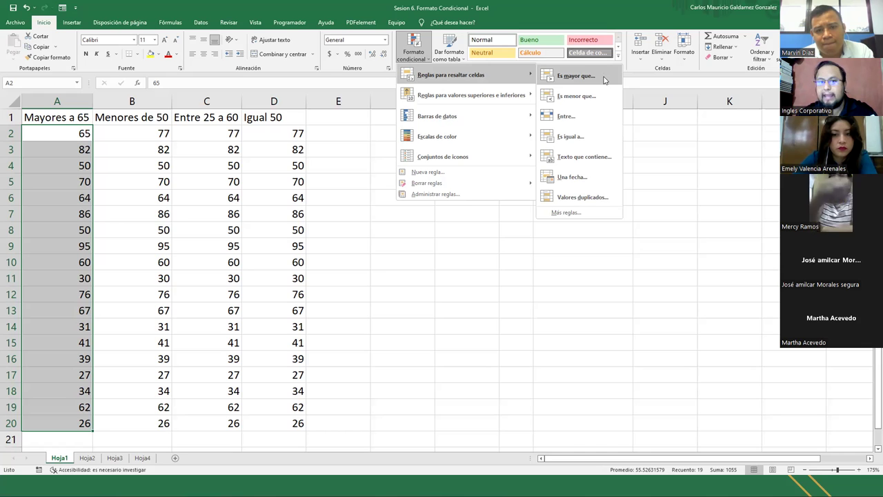
click(577, 76)
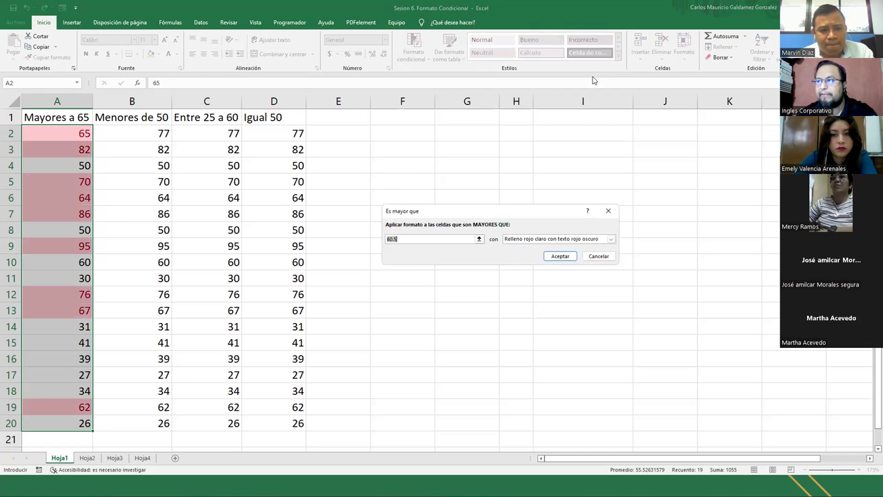
drag(453, 212, 414, 134)
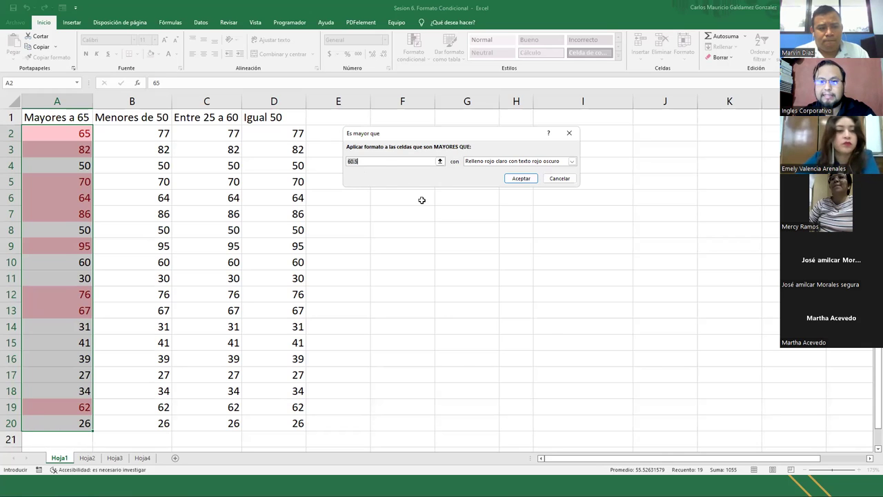
Step: Set the comparison value of the greater-than rule to 65
click(350, 161)
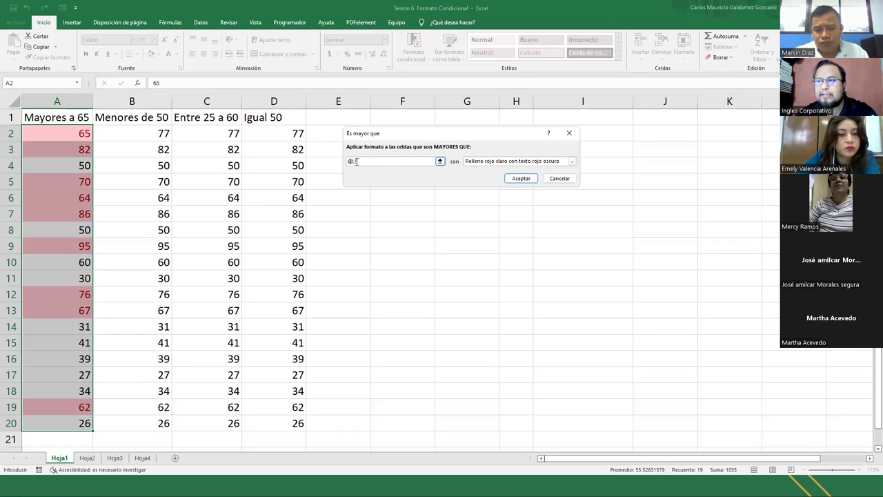
double_click(350, 161)
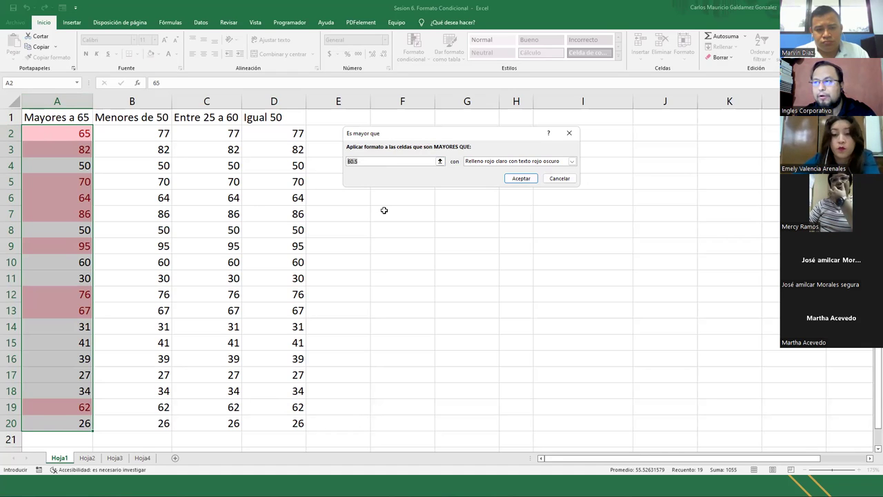
key(BackSpace)
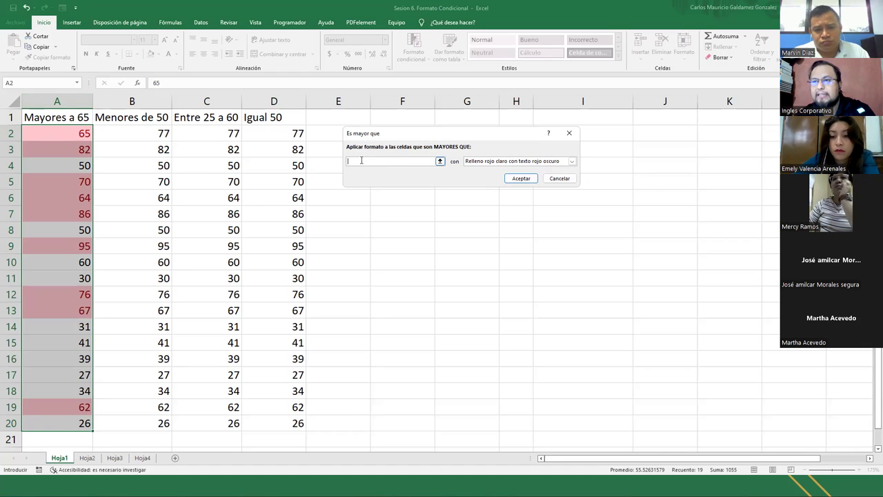
text(6)
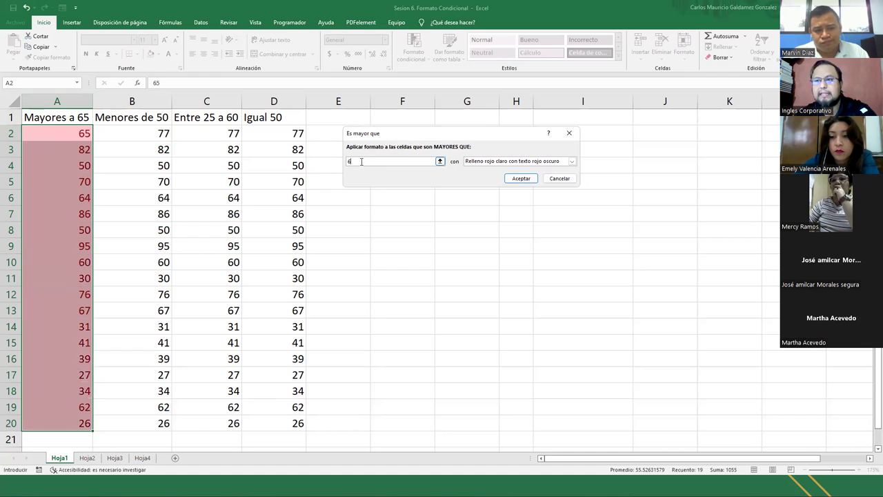
text(5)
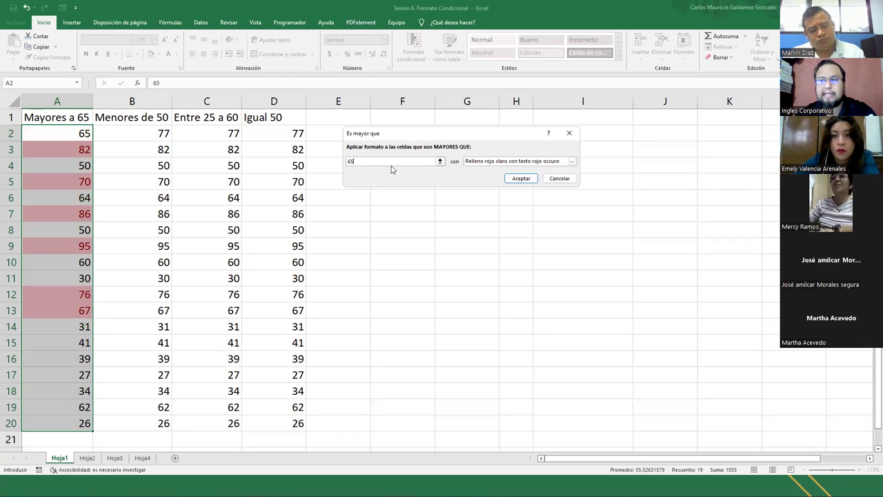
key(BackSpace)
key(BackSpace)
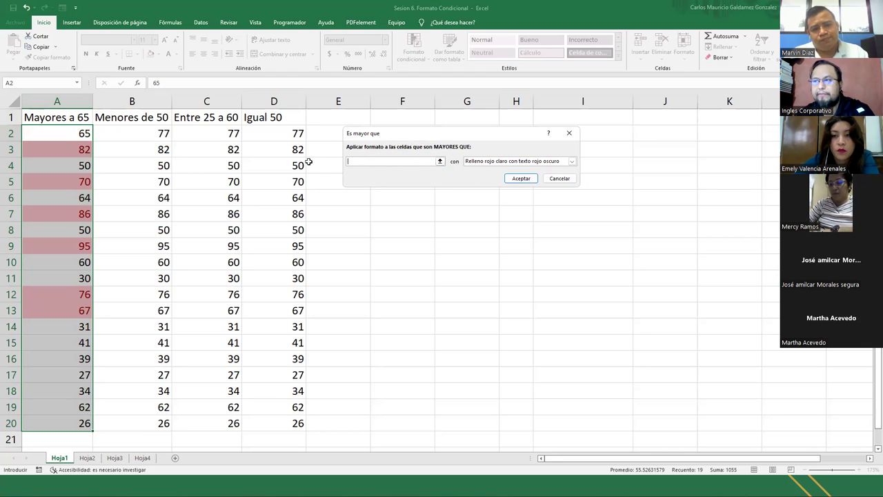
text(65)
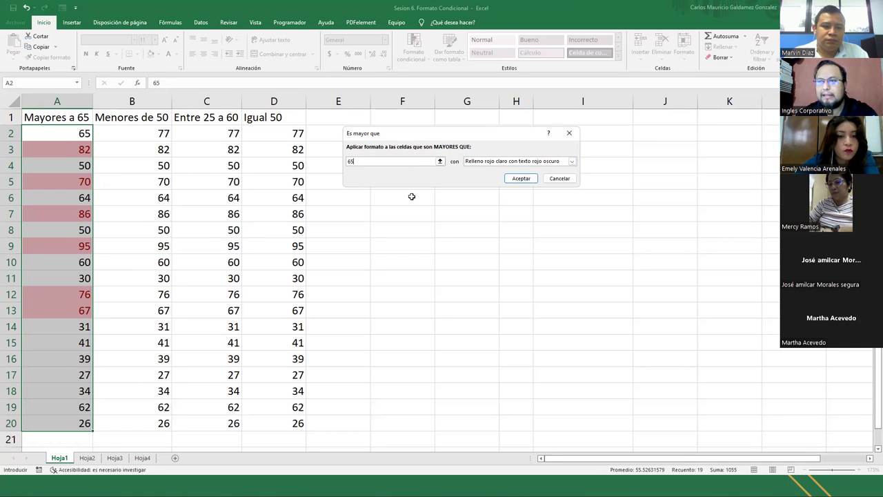
Step: Preview the yellow, green, light red fill, red text and red border formats for the greater-than-65 rule on A2:A20
click(490, 162)
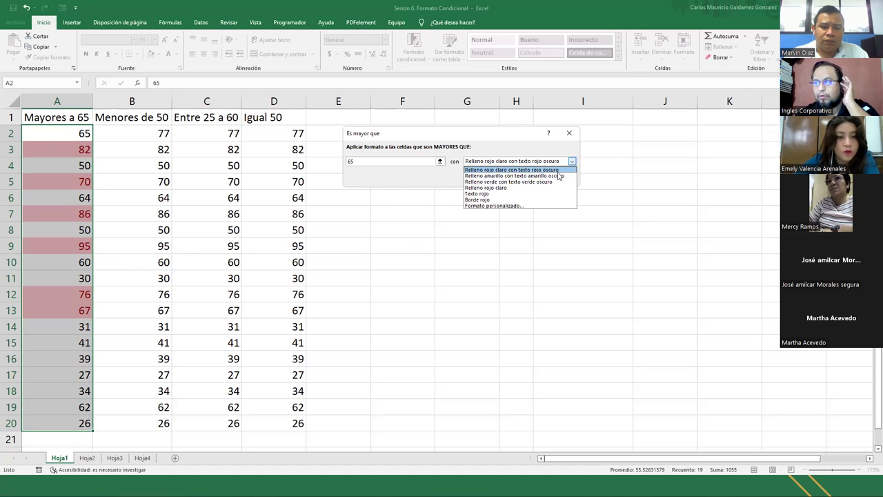
click(523, 176)
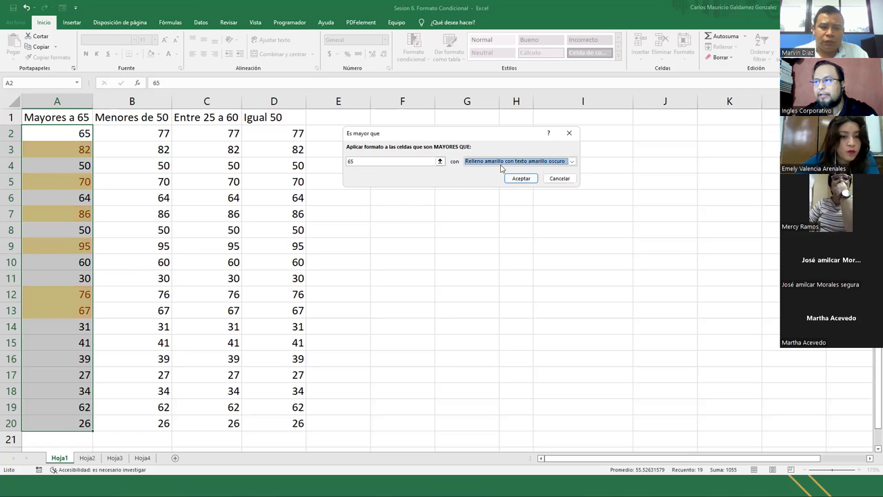
click(552, 163)
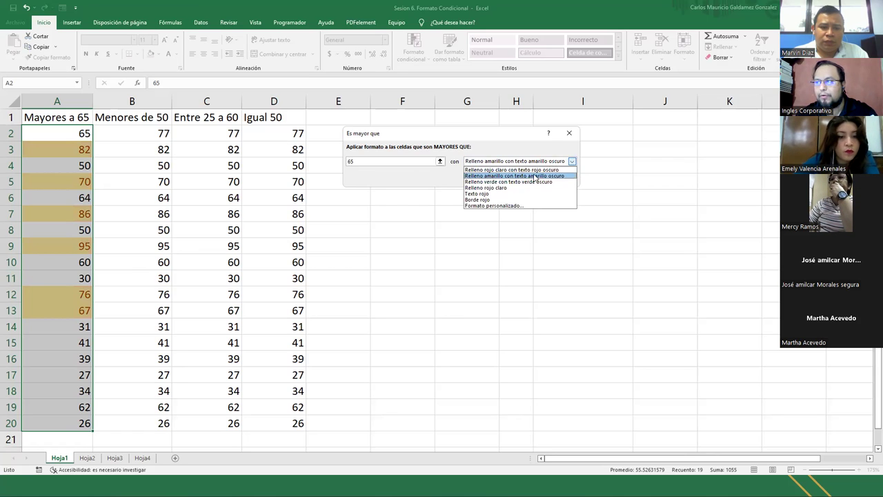
click(531, 181)
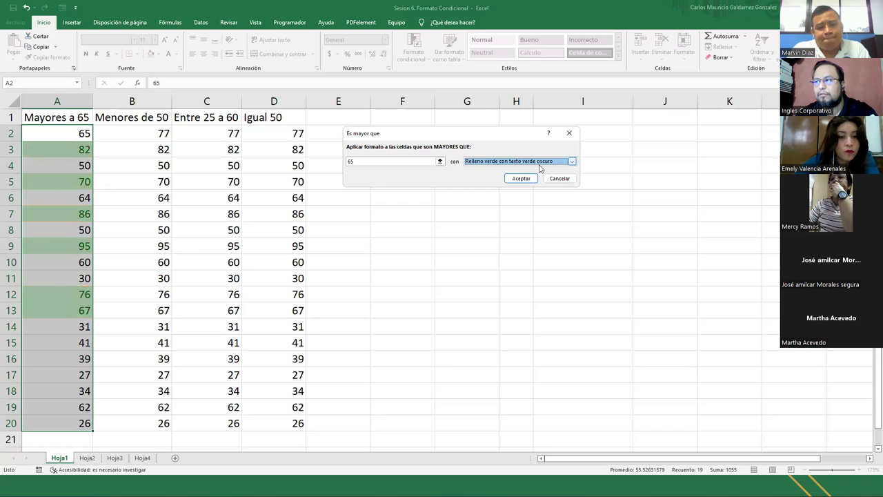
click(540, 163)
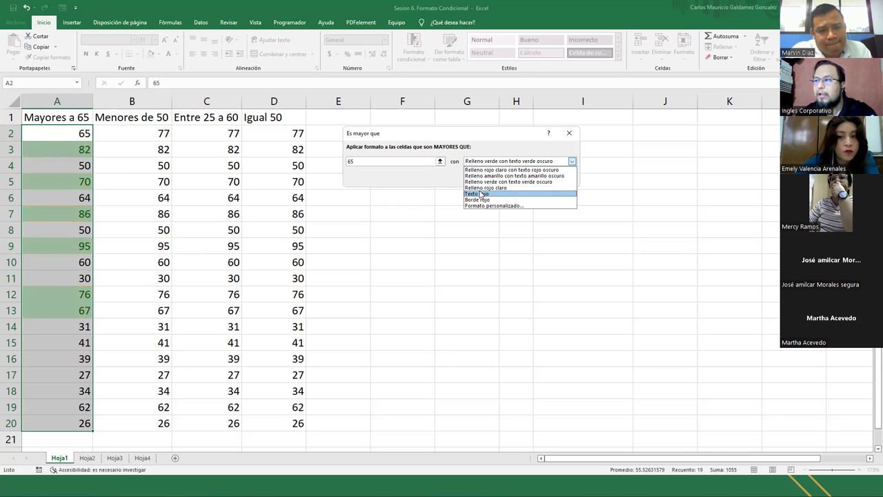
click(483, 187)
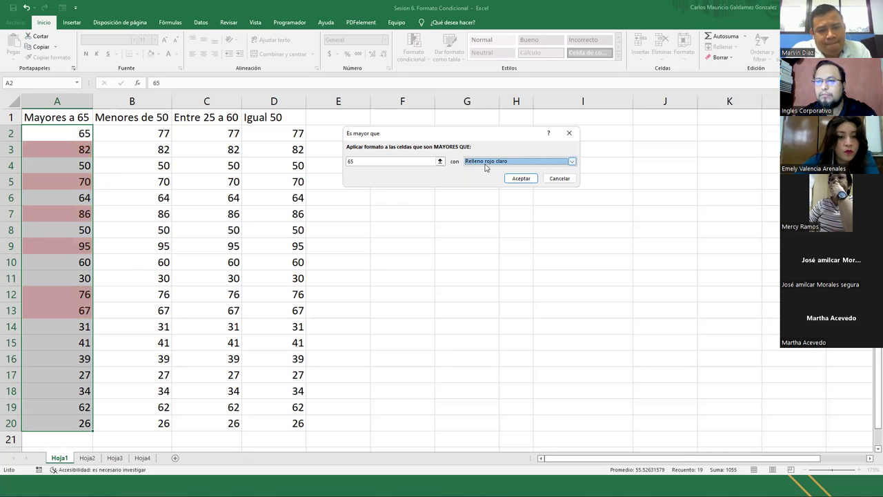
click(486, 164)
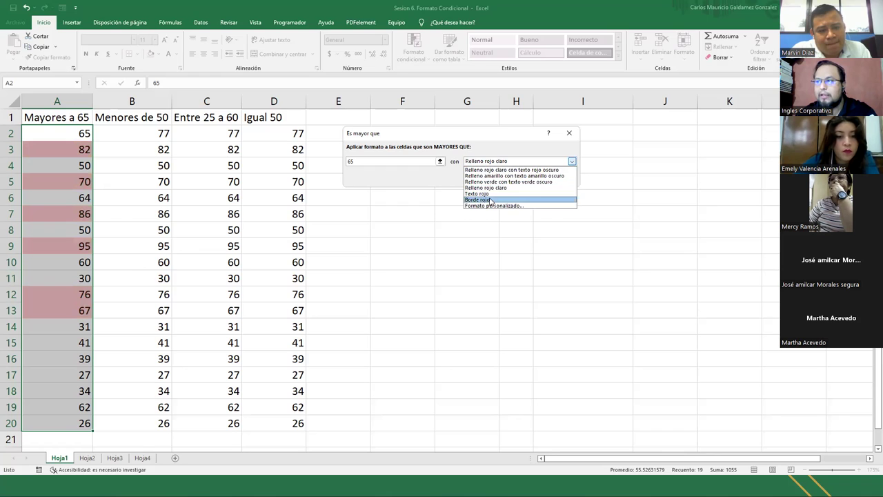
click(490, 194)
click(495, 163)
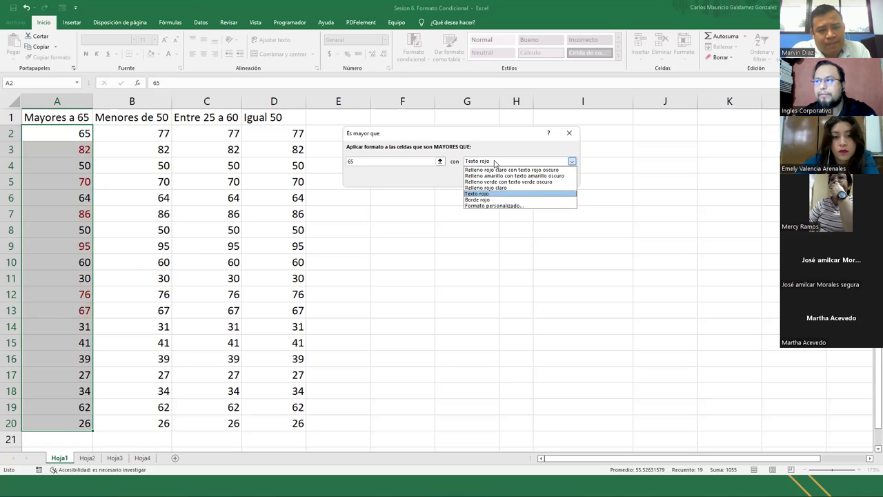
click(499, 199)
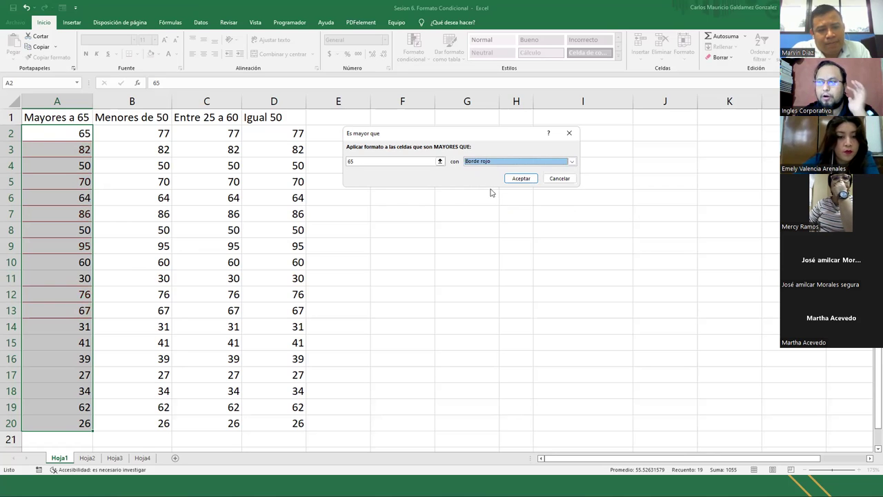
Step: Apply the greater-than-65 rule to A2:A20 with the format "Relleno amarillo con texto amarillo oscuro"
click(487, 164)
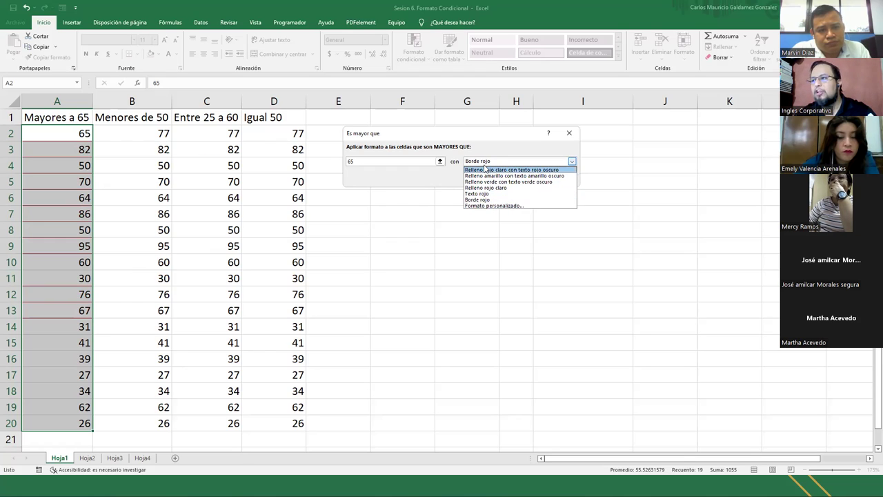
click(490, 176)
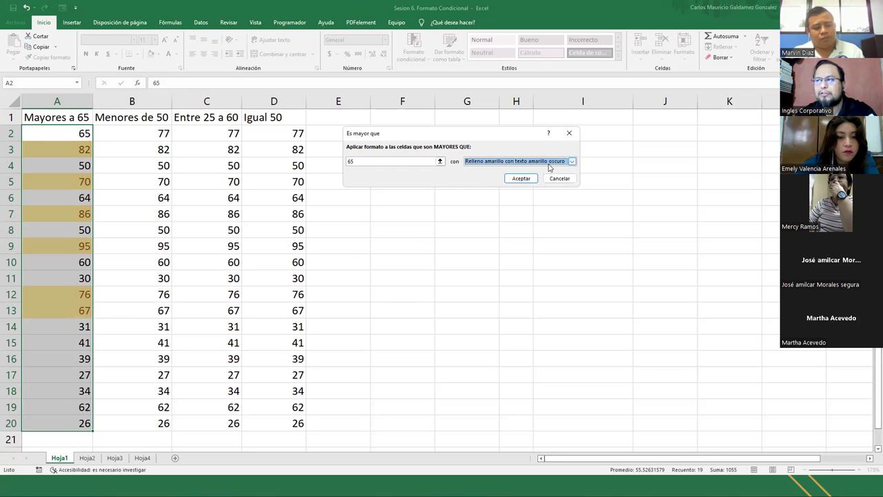
click(521, 179)
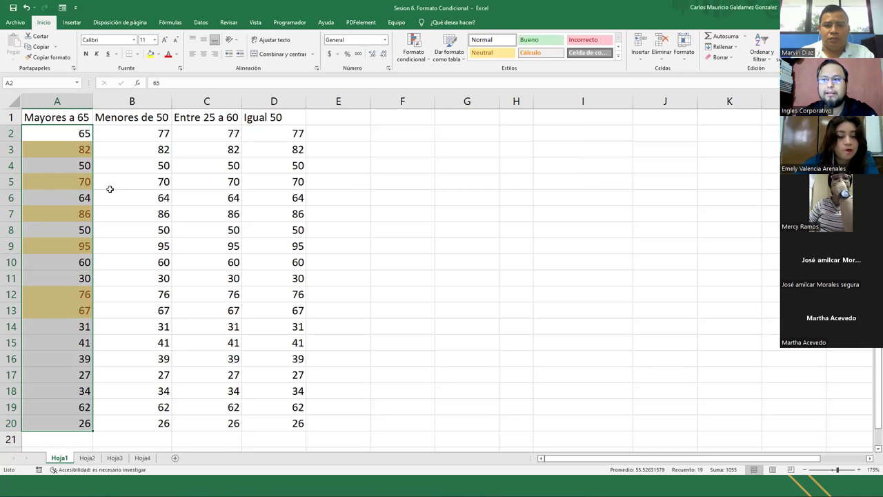
click(66, 176)
drag(52, 149, 51, 305)
drag(44, 132, 38, 419)
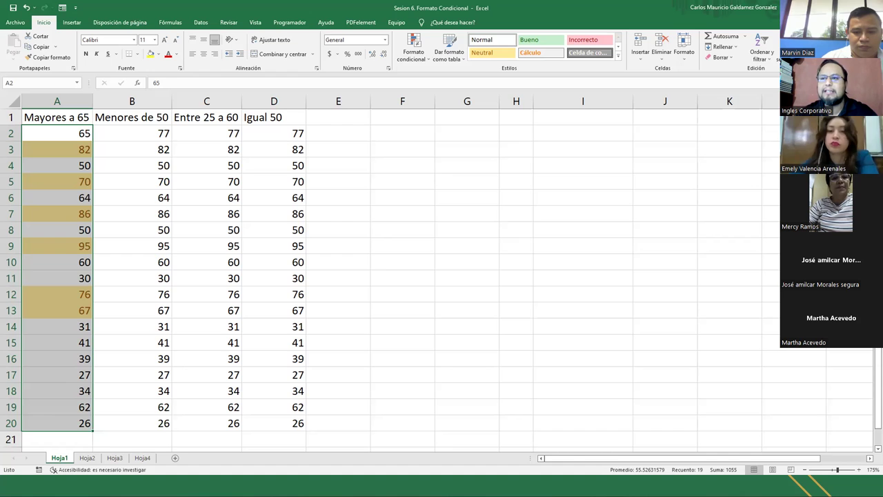
click(47, 131)
double_click(47, 131)
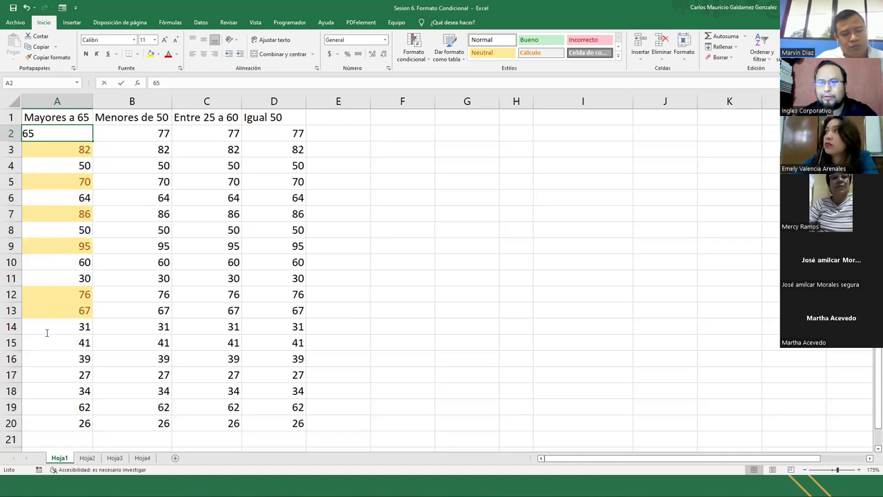
Step: Start another "Es mayor que" conditional formatting rule for A2:A20 and enter =65 as its comparison value
click(48, 423)
drag(48, 423, 43, 135)
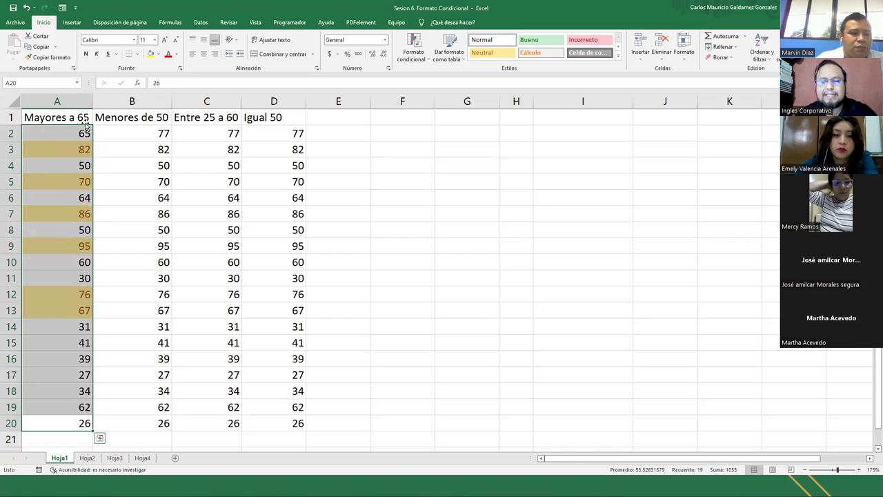
click(413, 54)
mouse_move(456, 76)
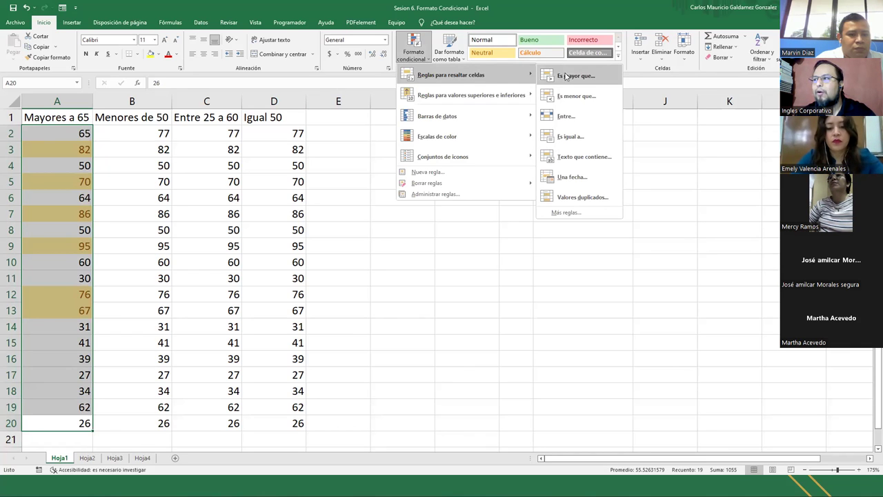
click(595, 81)
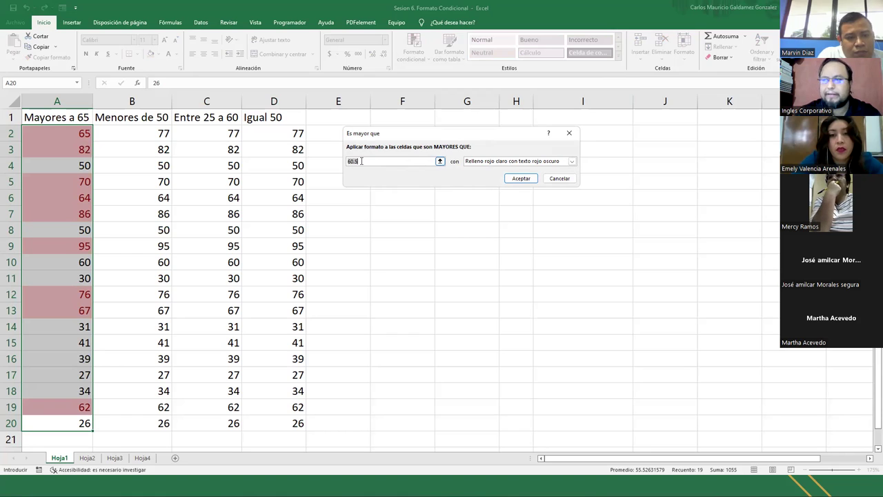
text(=65)
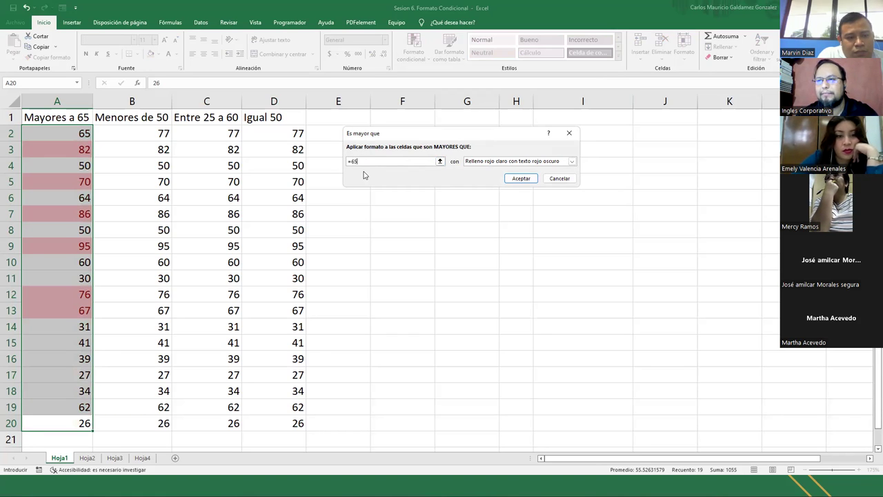
Step: Try to insert a > operator before 65 in the comparison value, and remove the extra characters to leave only 65
click(352, 162)
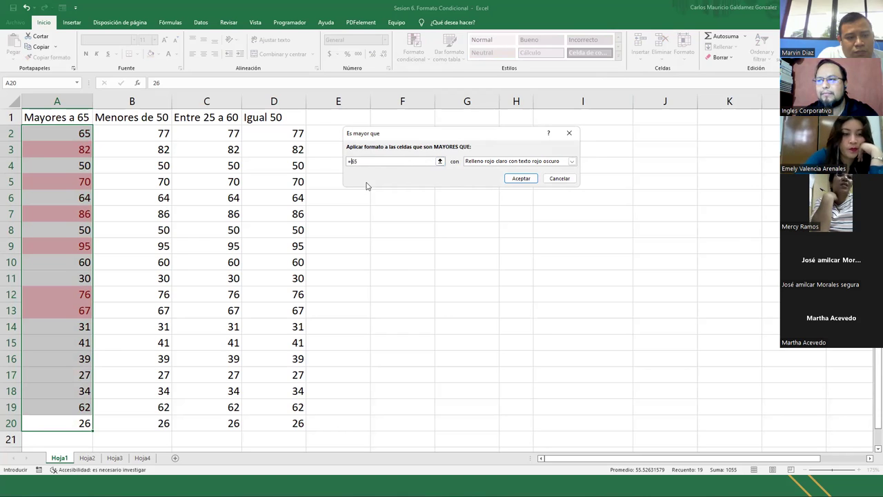
key(Left)
text(>)
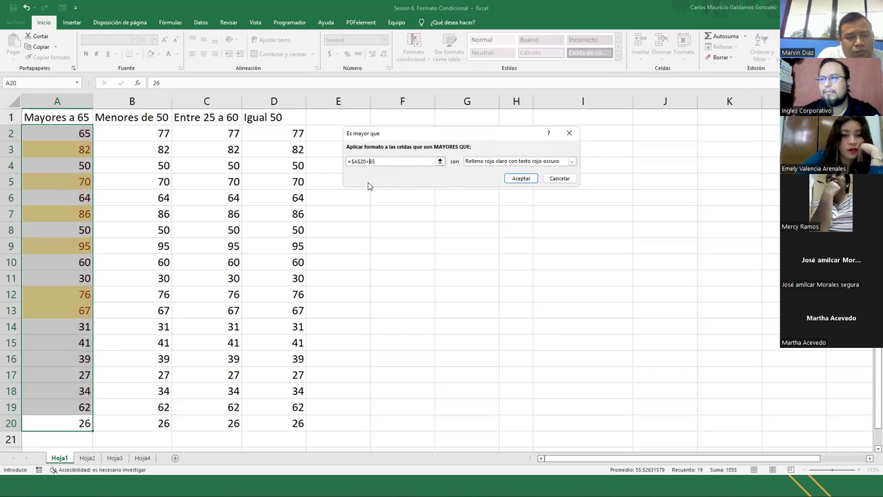
key(Left)
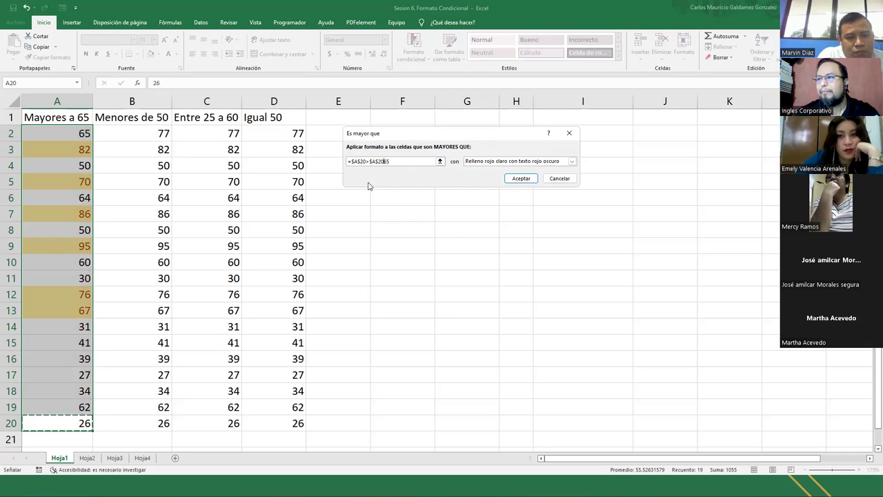
key(BackSpace)
key(BackSpace)
key(BackSpace)
key(BackSpace)
key(BackSpace)
key(BackSpace)
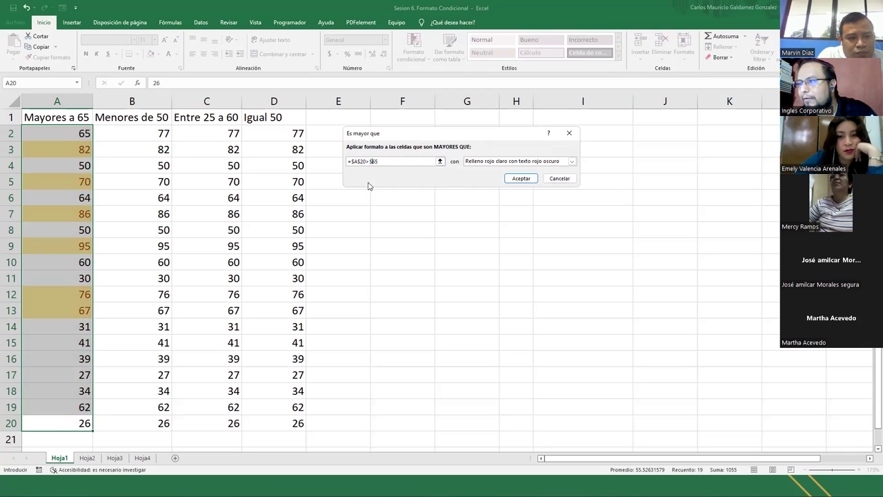
key(BackSpace)
key(BackSpace)
key(BackSpace)
key(BackSpace)
key(BackSpace)
key(BackSpace)
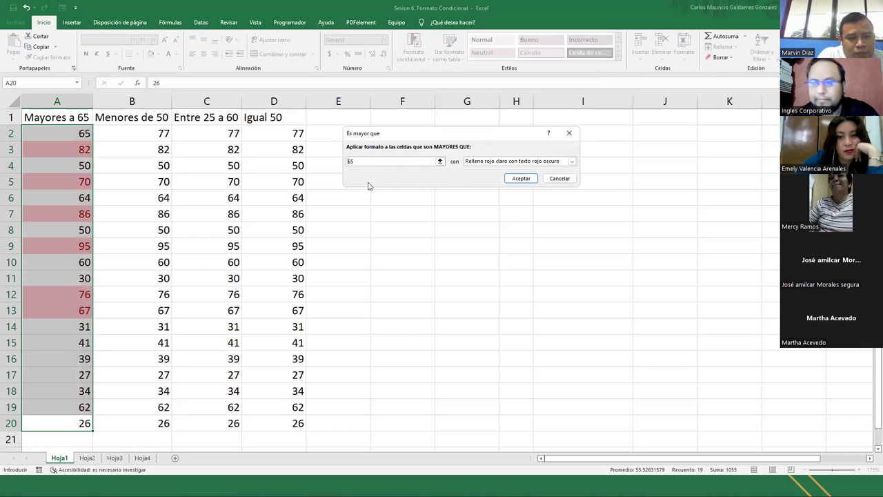
Step: Try >=65 as the comparison value of the greater-than rule and replace it with 65
text(>=)
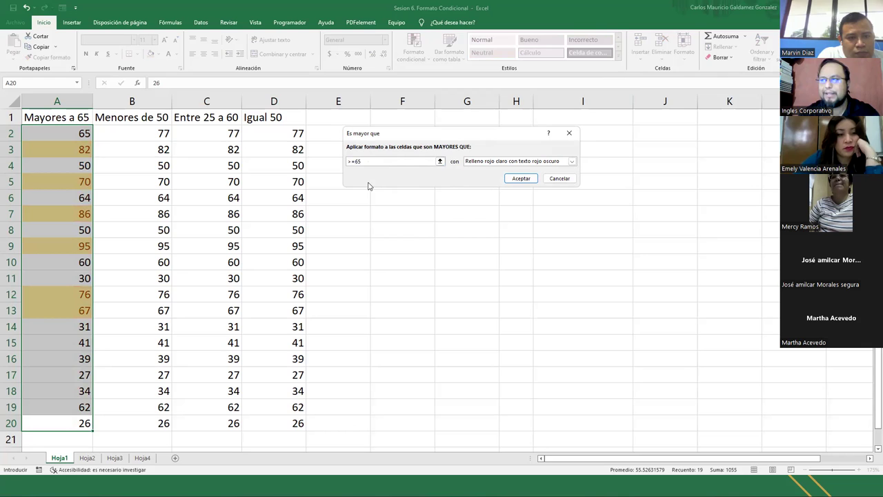
key(Delete)
key(BackSpace)
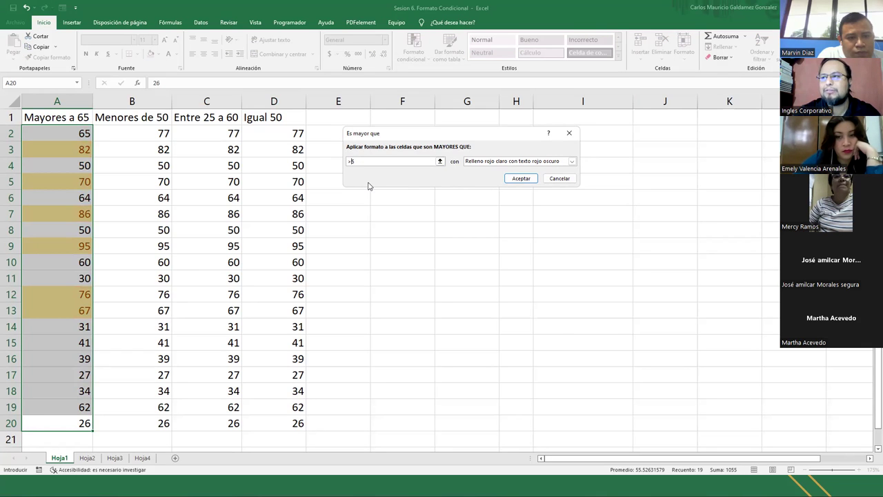
key(BackSpace)
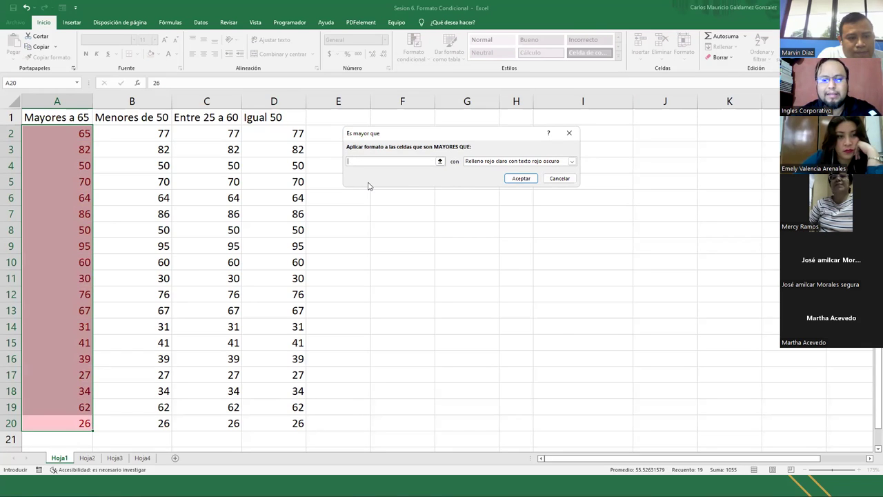
text(65)
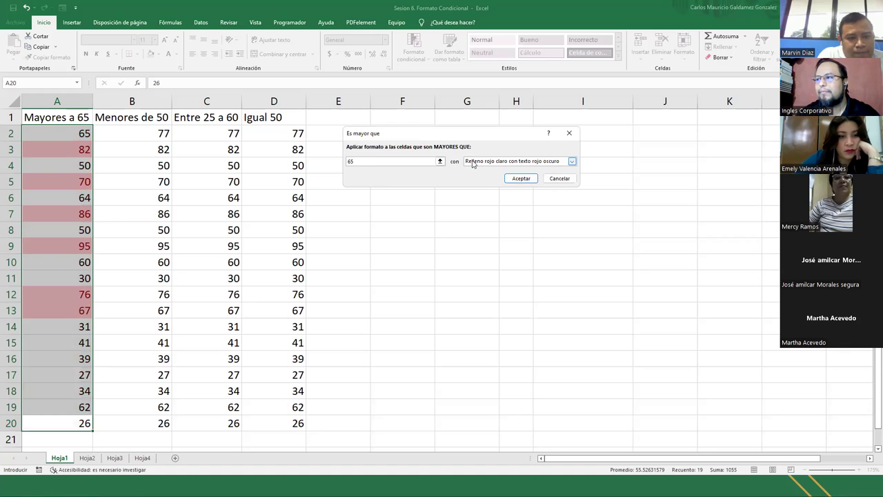
Step: Examine the number, font, border and fill options of the rule's custom format, and cancel both the format and the second rule
click(572, 161)
click(483, 206)
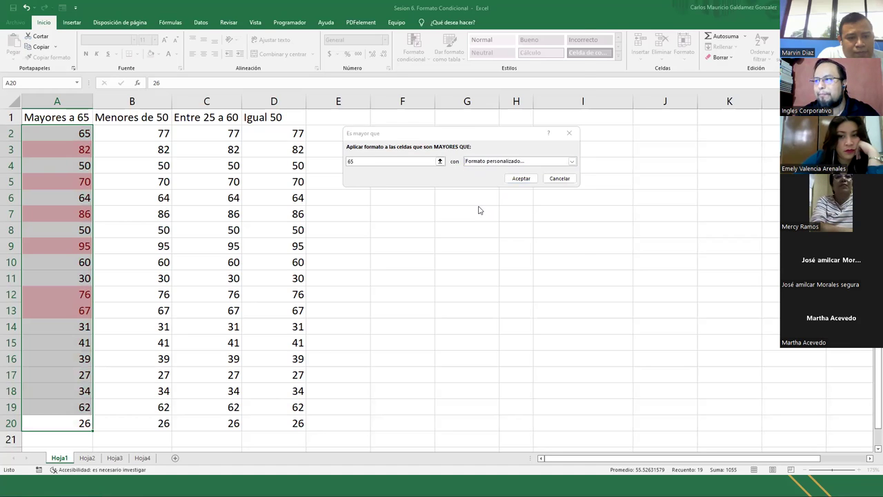
click(349, 47)
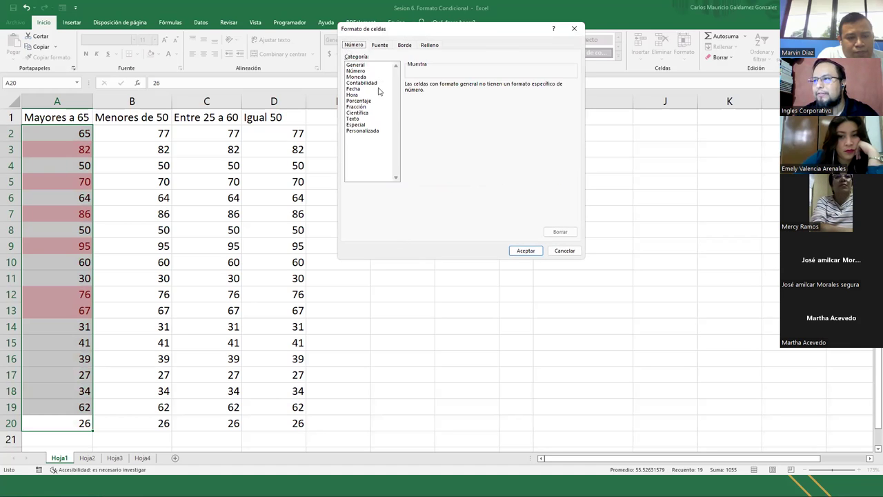
click(379, 48)
click(403, 45)
click(428, 46)
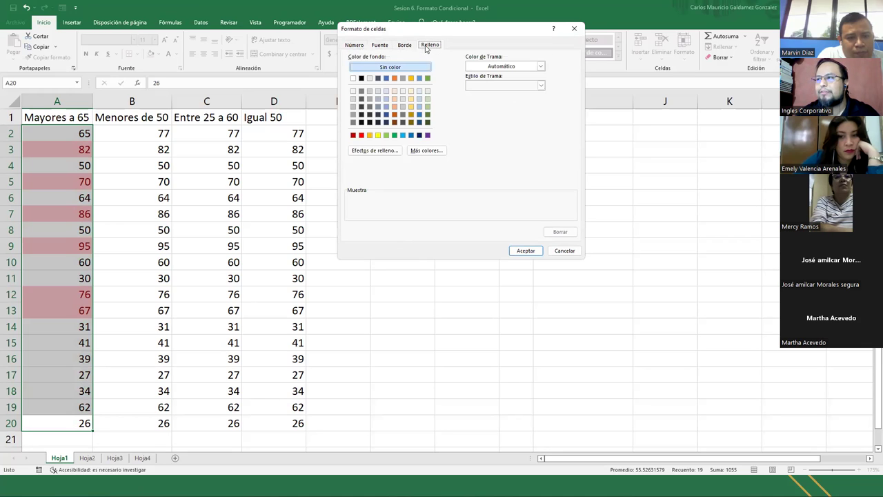
click(364, 48)
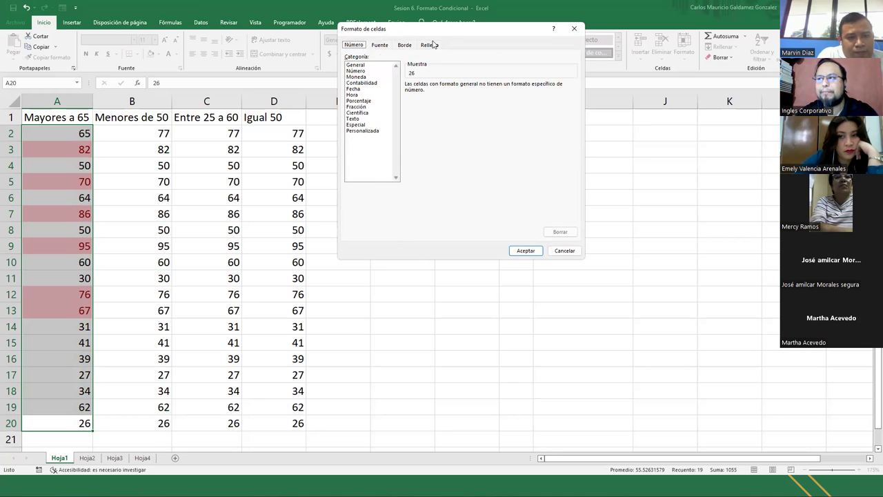
click(435, 46)
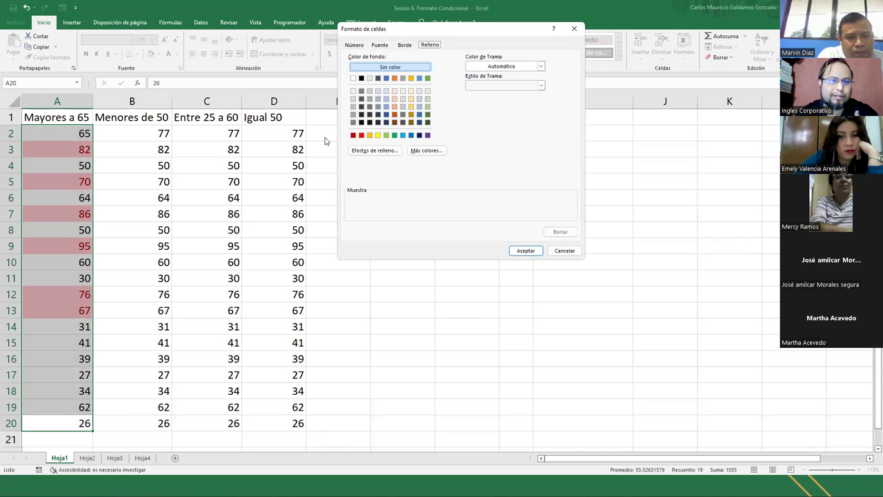
click(565, 250)
click(565, 180)
click(560, 179)
click(88, 182)
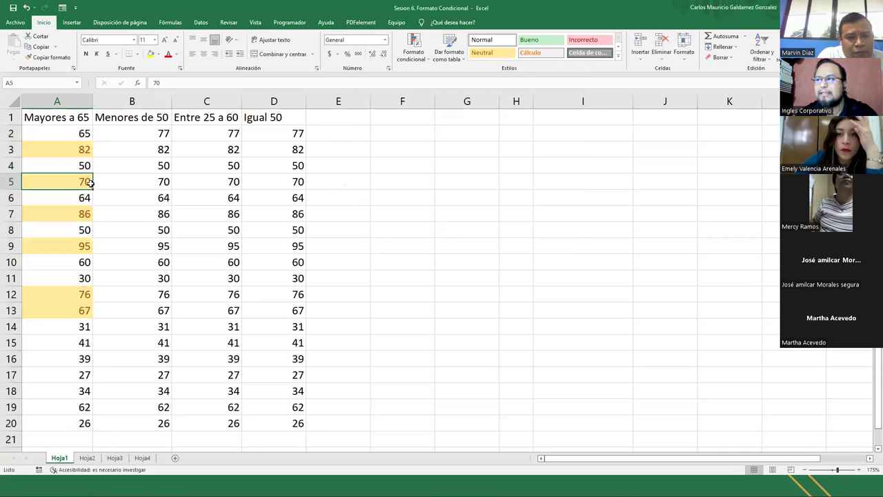
Step: Apply an "Es mayor que" conditional formatting rule with the value 64.99 and light red fill with dark red text to A2:A20
drag(49, 134, 49, 421)
click(409, 55)
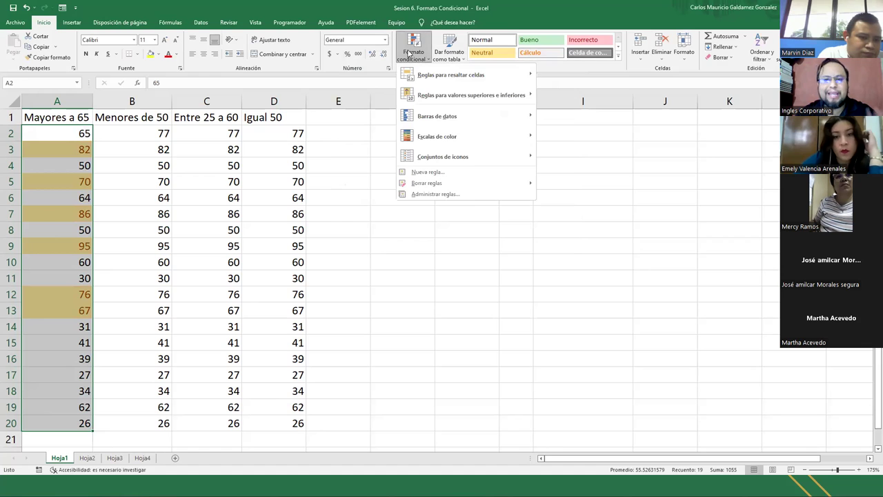
mouse_move(429, 75)
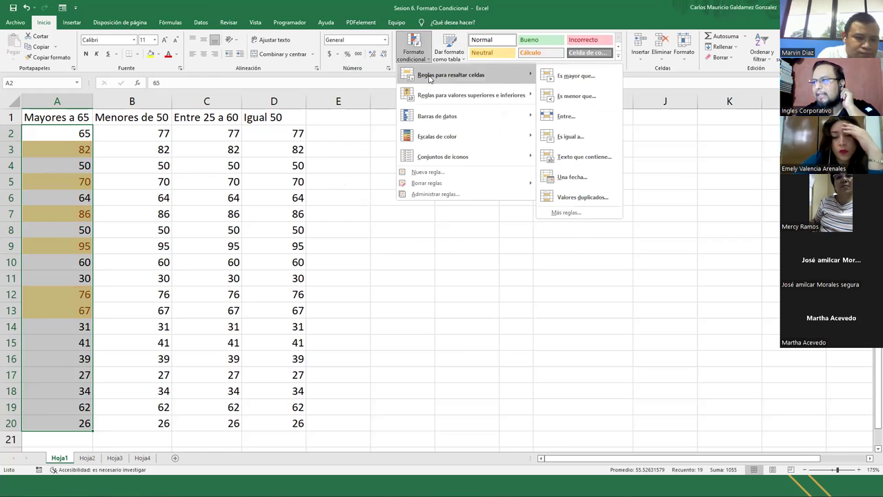
click(555, 80)
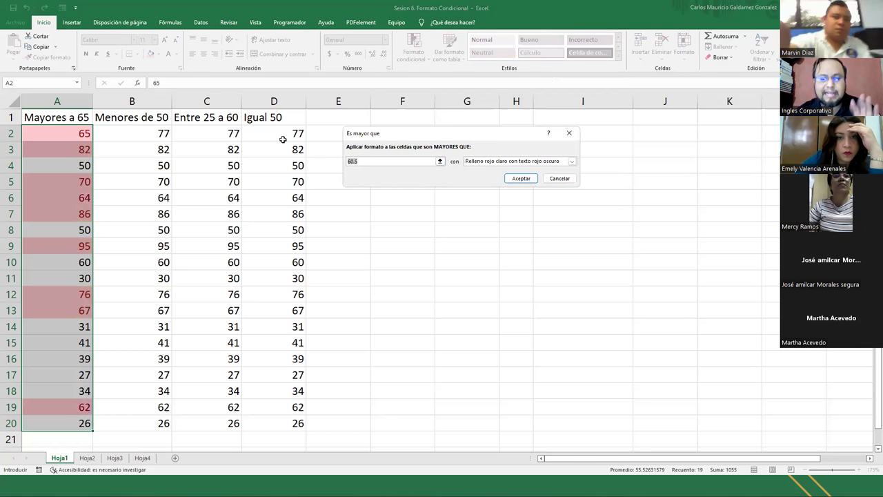
text(6)
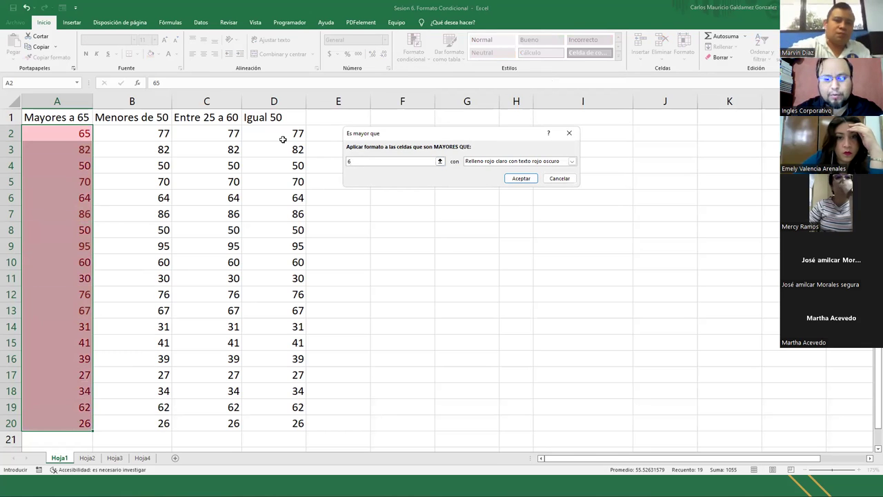
text(4.99)
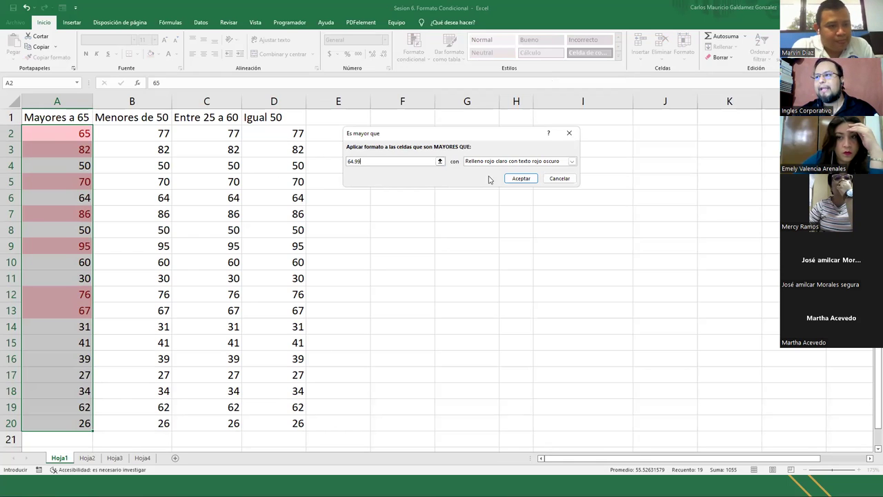
click(519, 178)
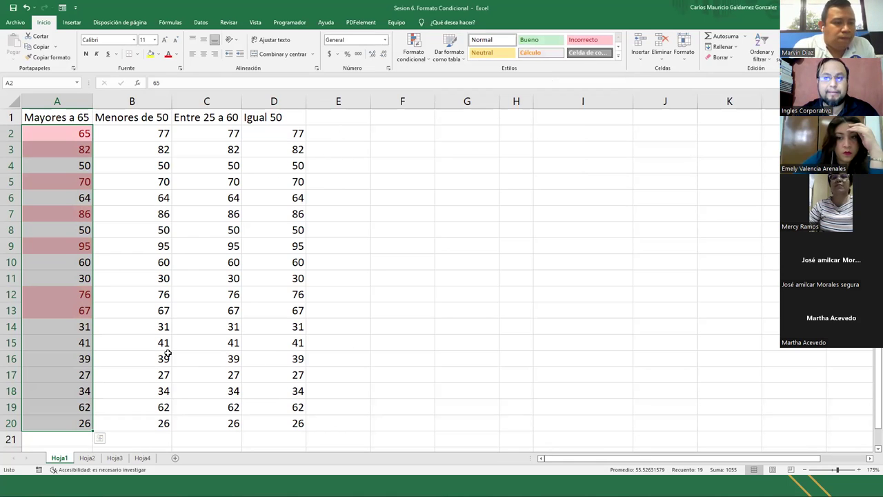
Step: Check the highlighted cells in column A and undo the last greater-than rule
click(60, 135)
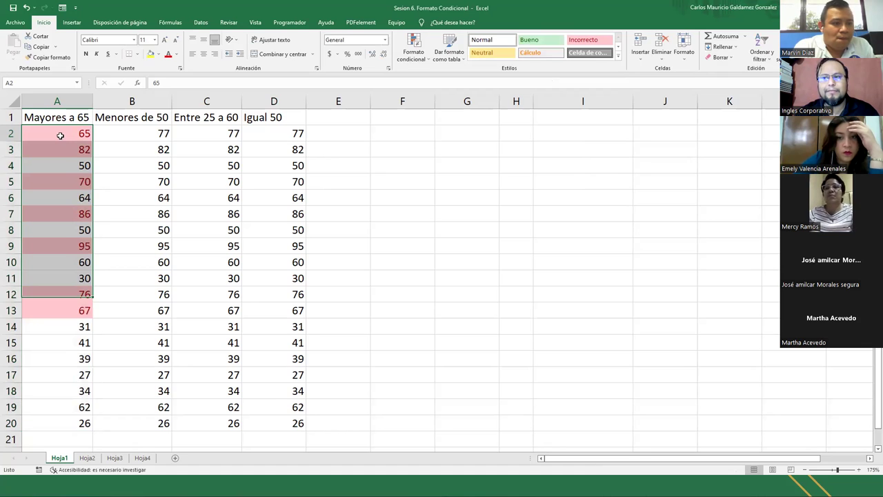
drag(60, 135, 56, 307)
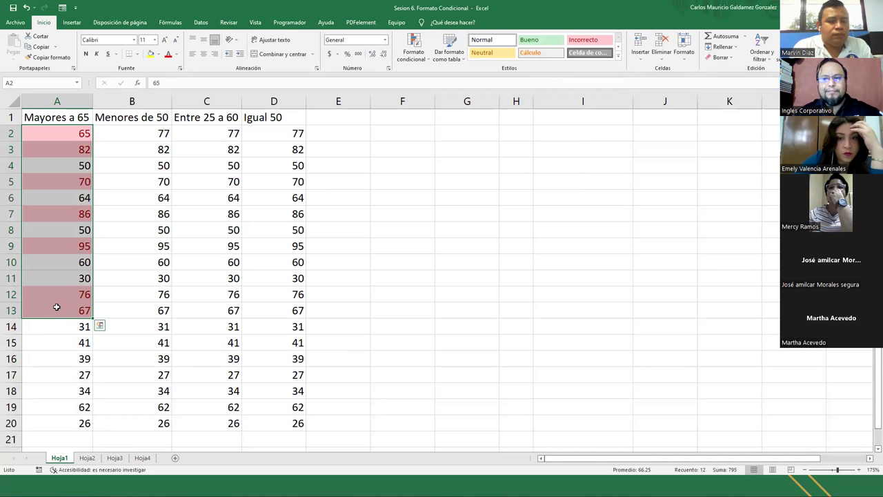
key(ctrl+shift+Down)
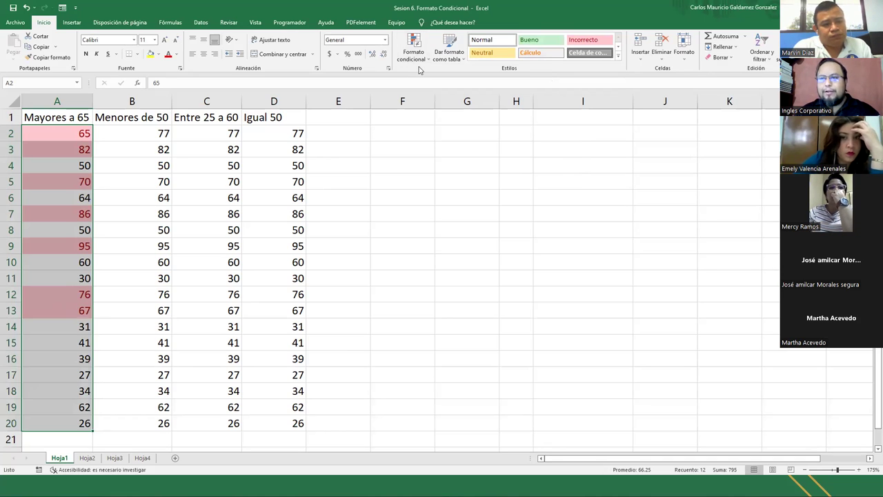
click(62, 123)
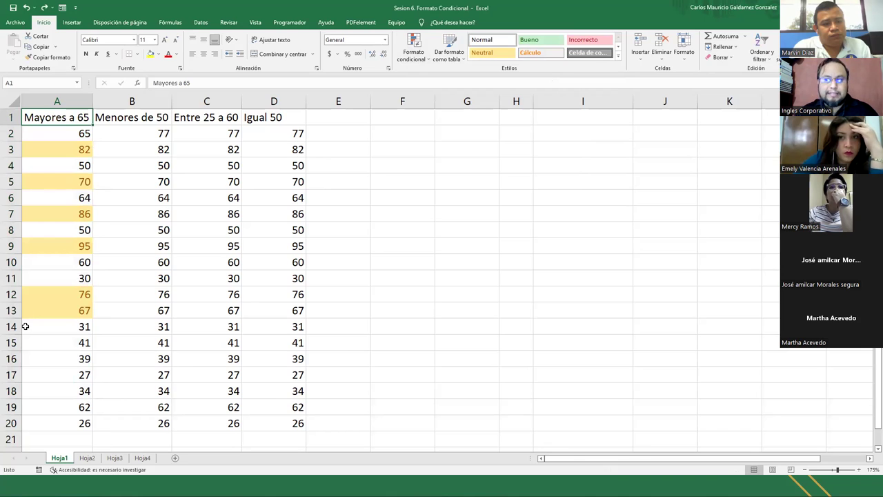
Step: Highlight values below 50 in B2:B20 with an "Es menor que" rule using light red fill with dark red text
drag(124, 133, 142, 415)
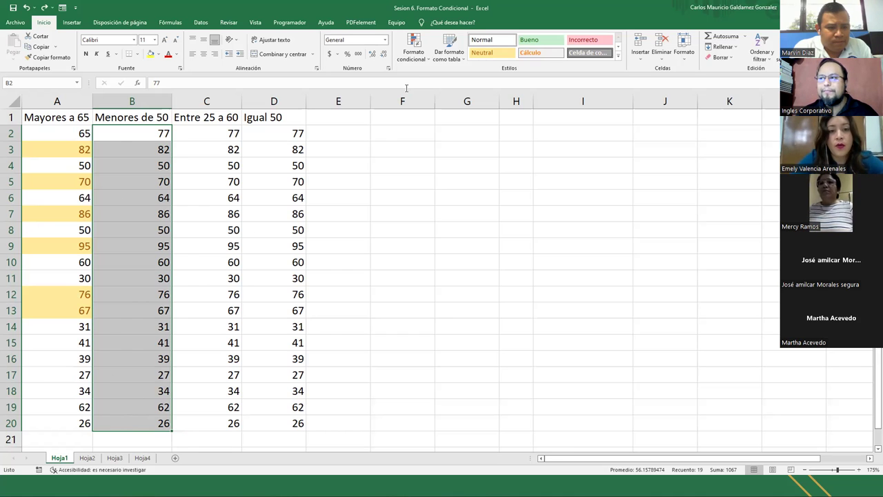
click(413, 57)
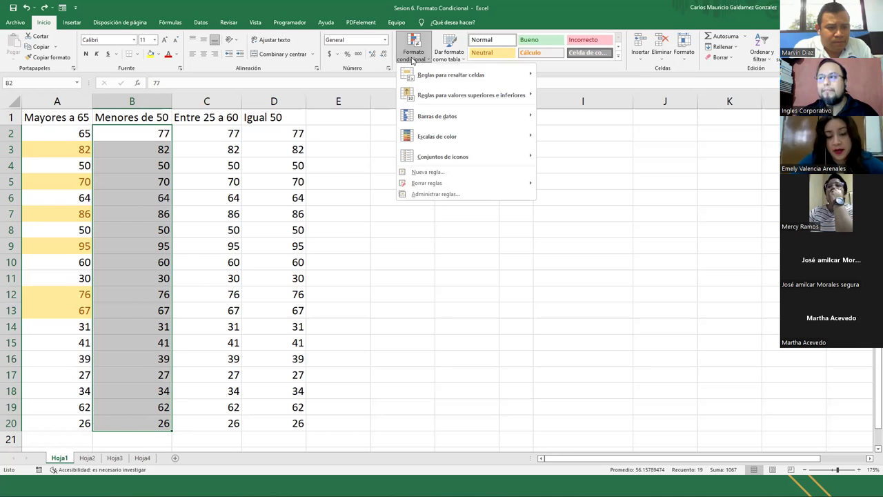
mouse_move(506, 81)
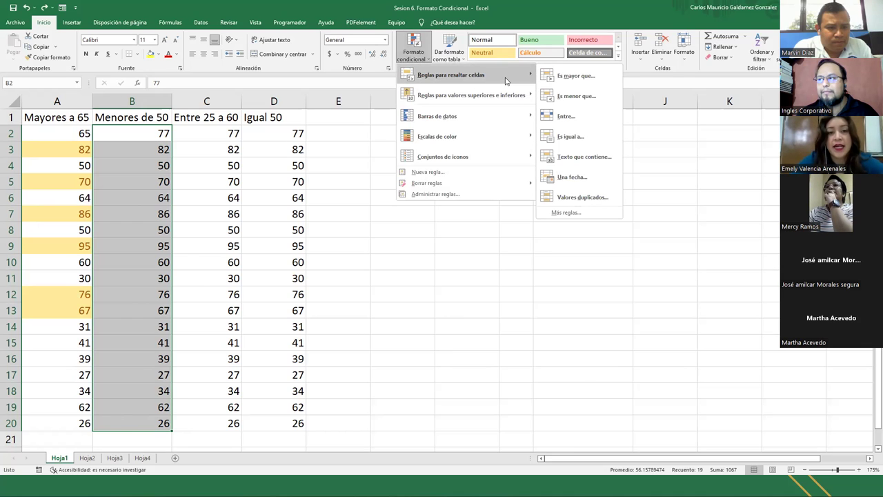
click(605, 102)
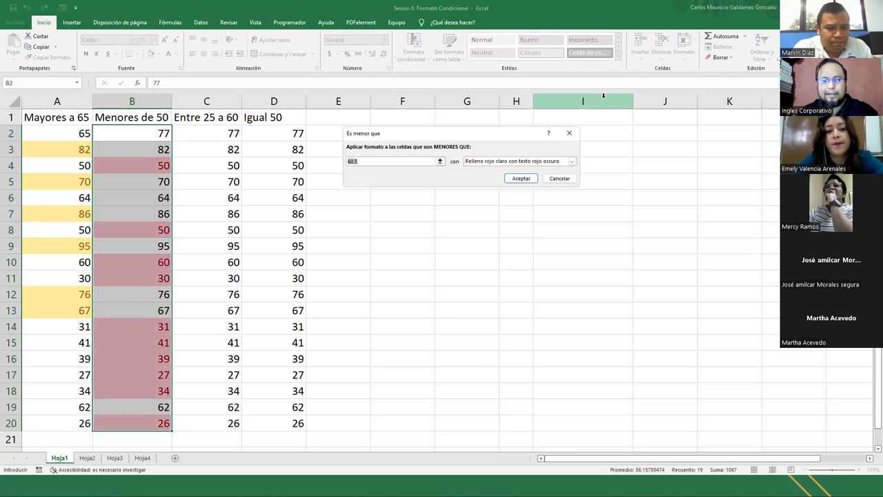
text(50)
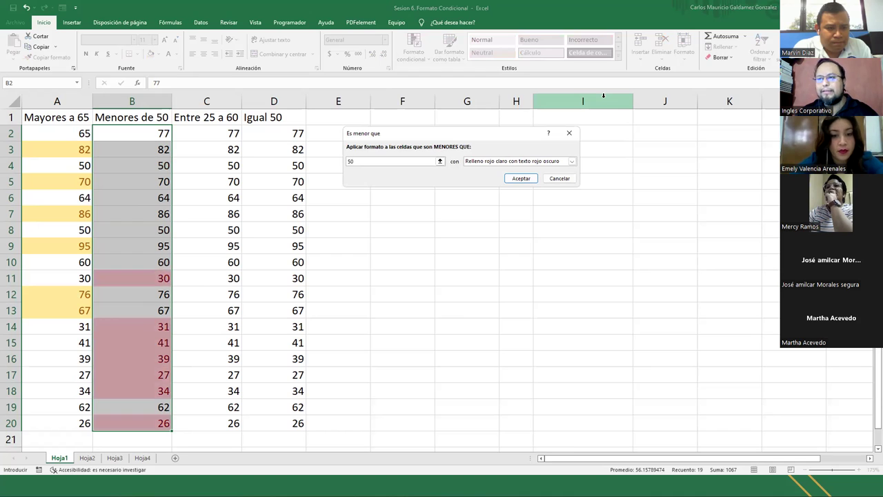
click(527, 180)
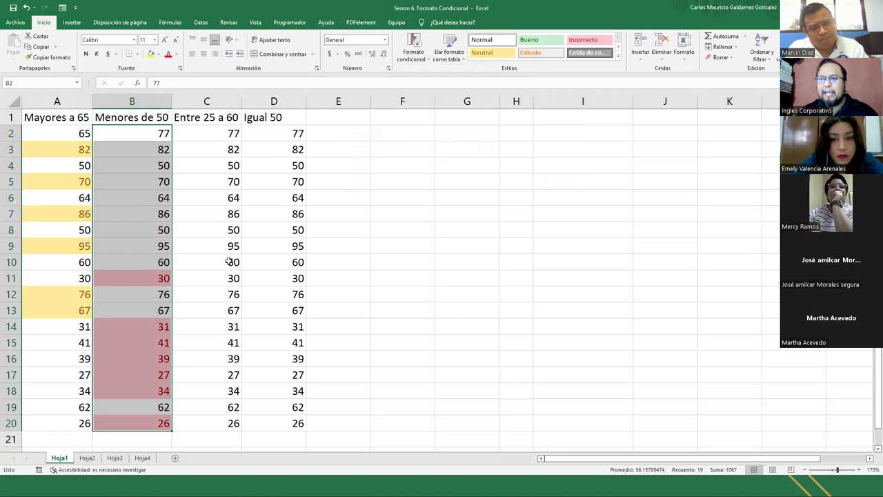
click(229, 260)
drag(131, 135, 131, 421)
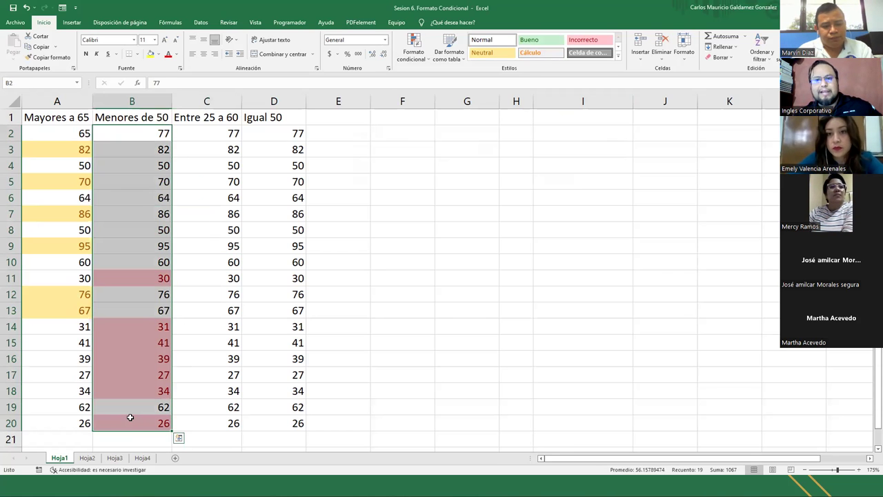
click(128, 418)
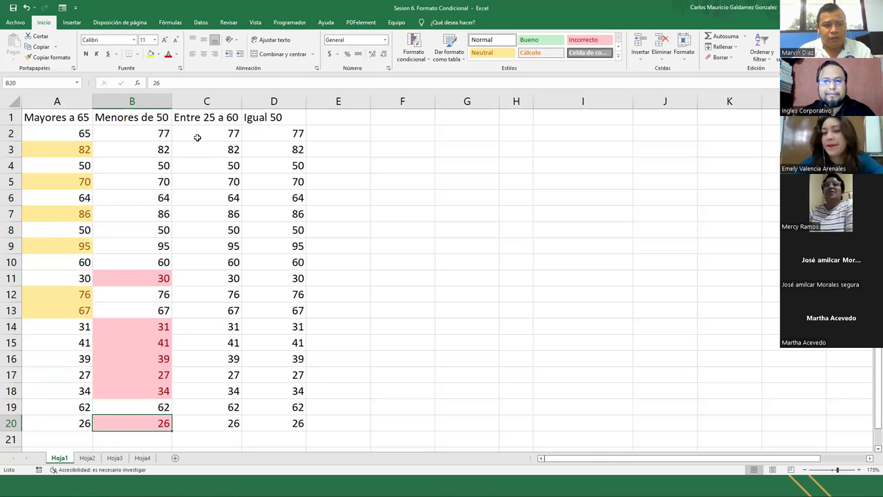
Step: Start an "Entre" conditional formatting rule for C2:C20 with the limits 25 and 60
mouse_move(198, 132)
mouse_down()
mouse_move(199, 187)
mouse_move(197, 135)
mouse_up()
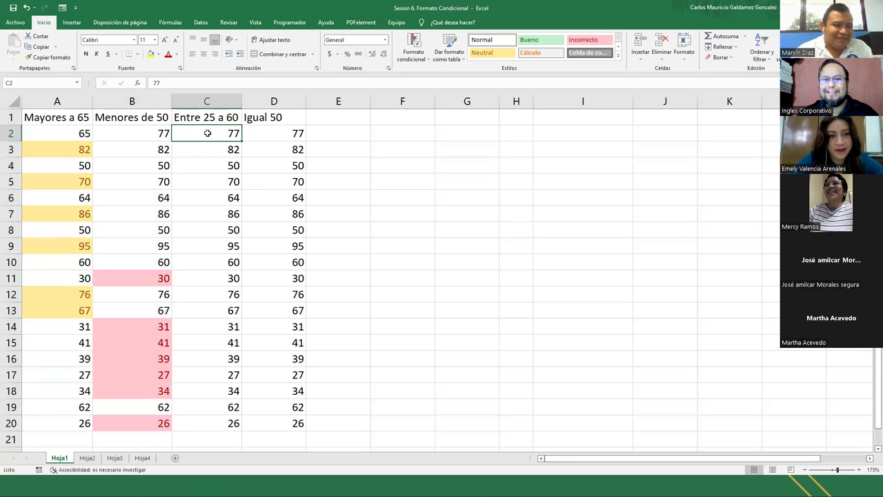
drag(203, 140, 221, 419)
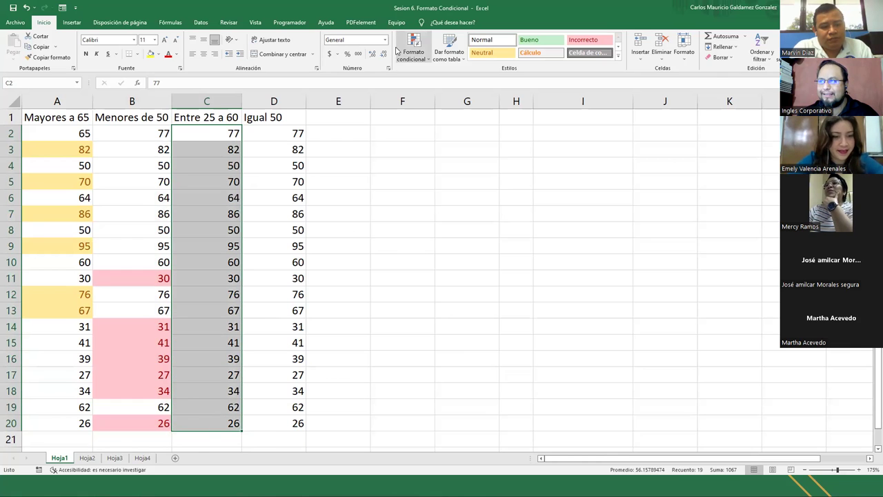
click(402, 45)
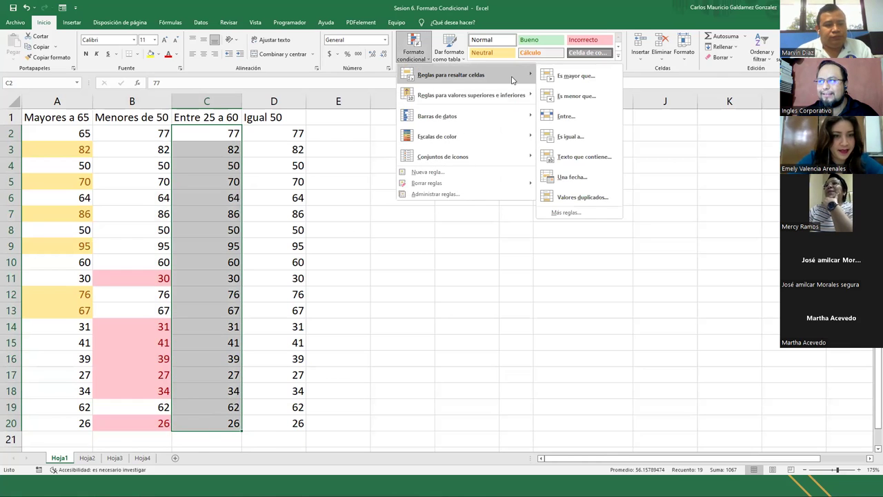
click(597, 121)
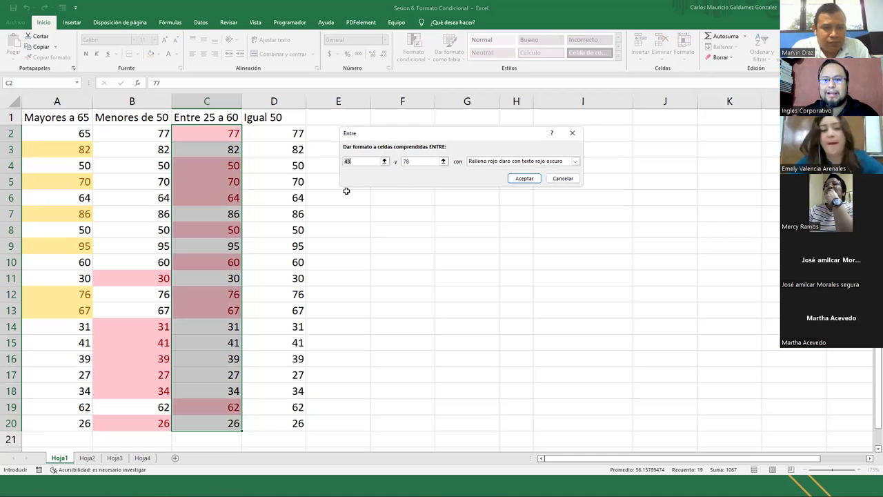
drag(352, 162, 343, 161)
text(25)
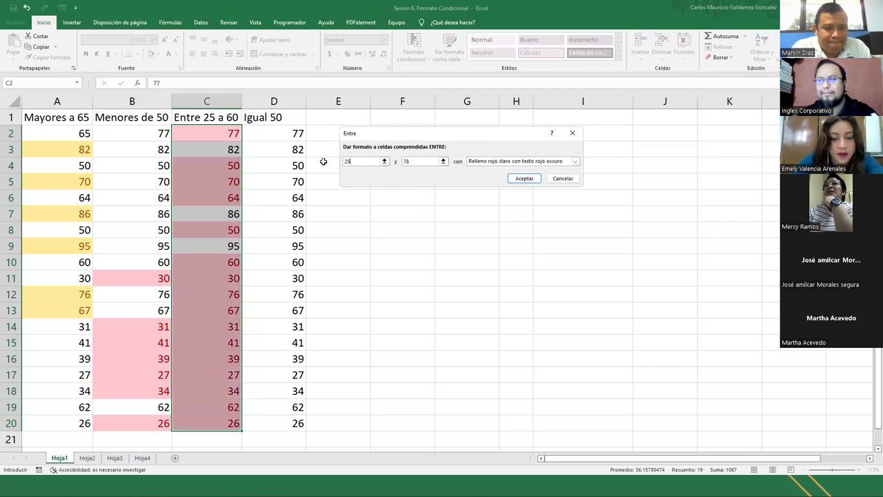
key(Tab)
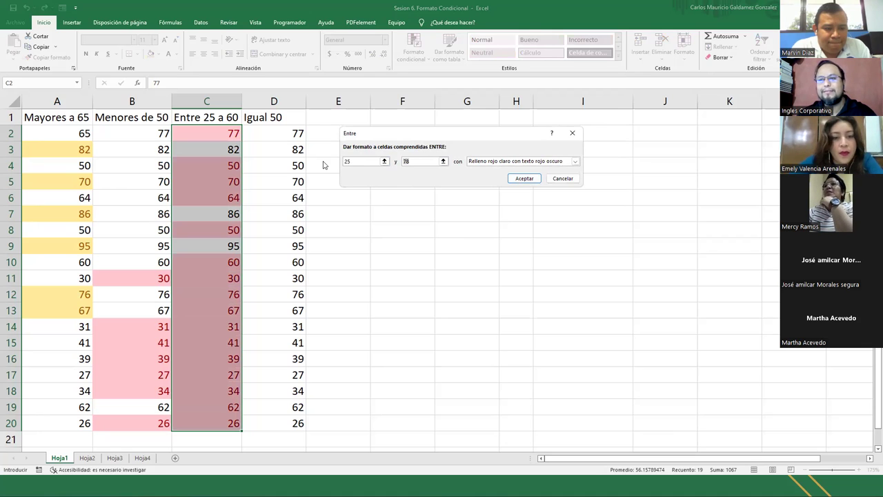
text(60)
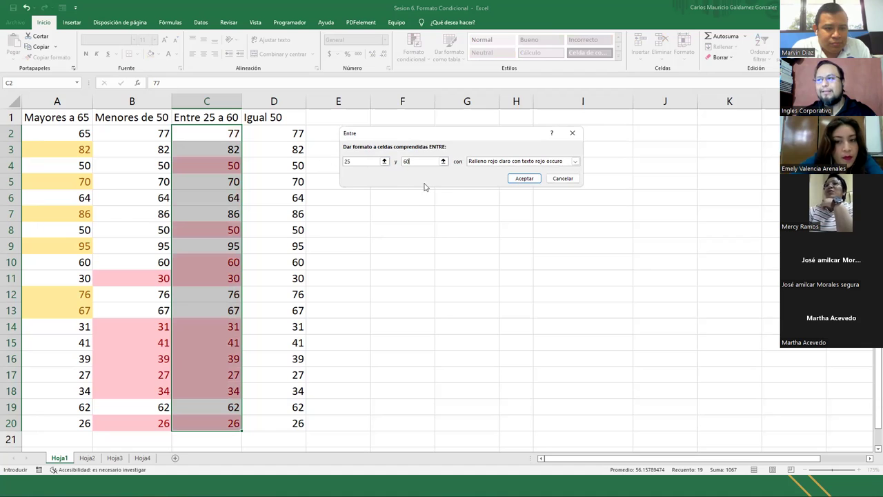
Step: Give the between rule green fill with dark green text and apply it to column C
click(552, 165)
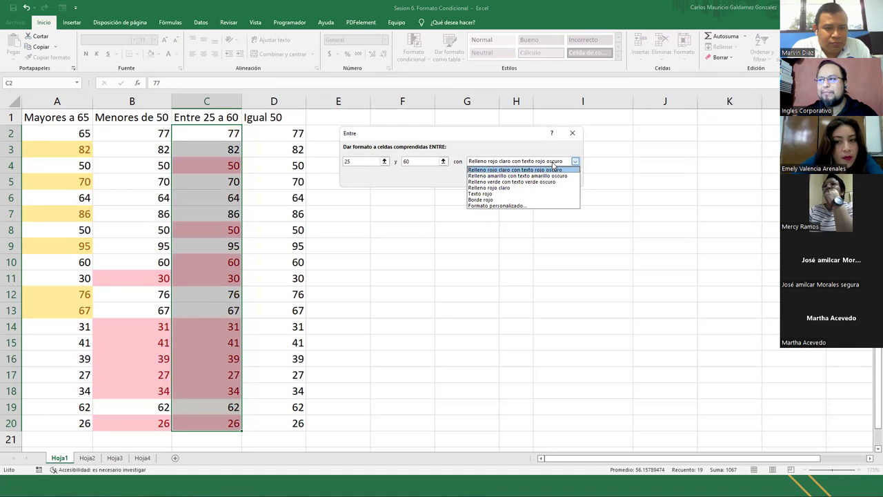
click(531, 184)
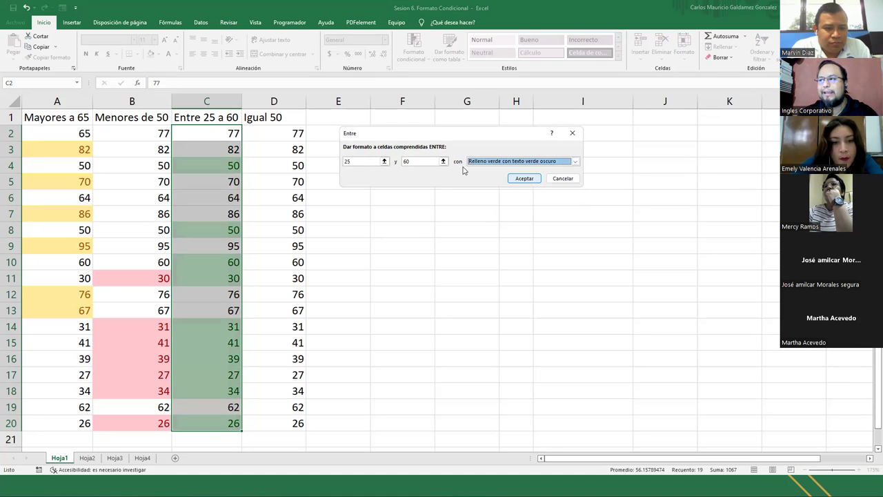
click(525, 180)
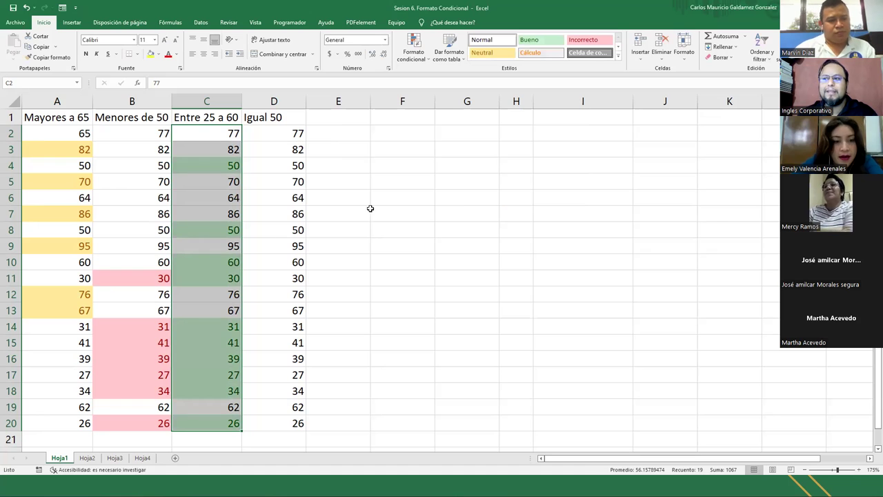
click(218, 232)
drag(216, 133, 203, 418)
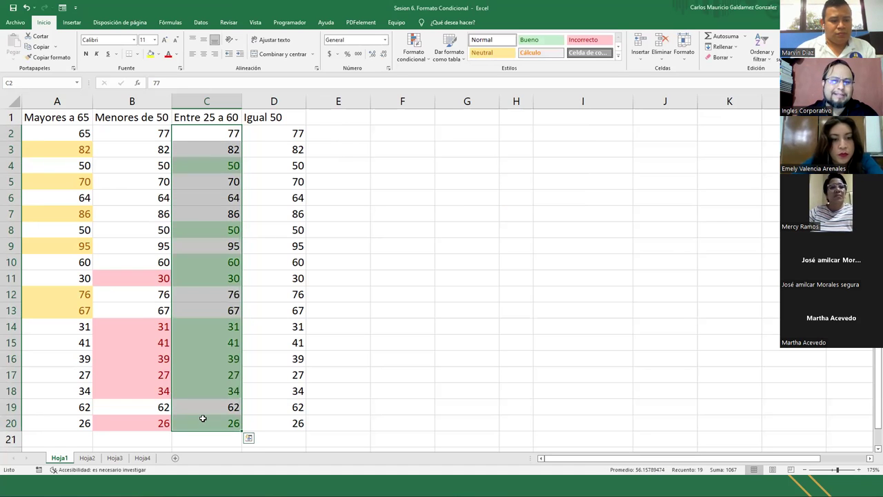
click(203, 418)
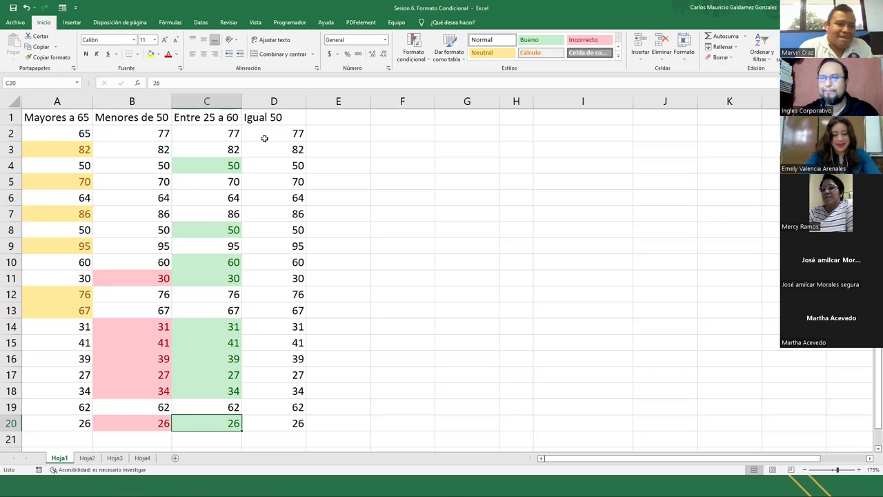
Step: Start an "Es igual a" conditional formatting rule for D2:D20 with the value 50
drag(264, 138, 276, 420)
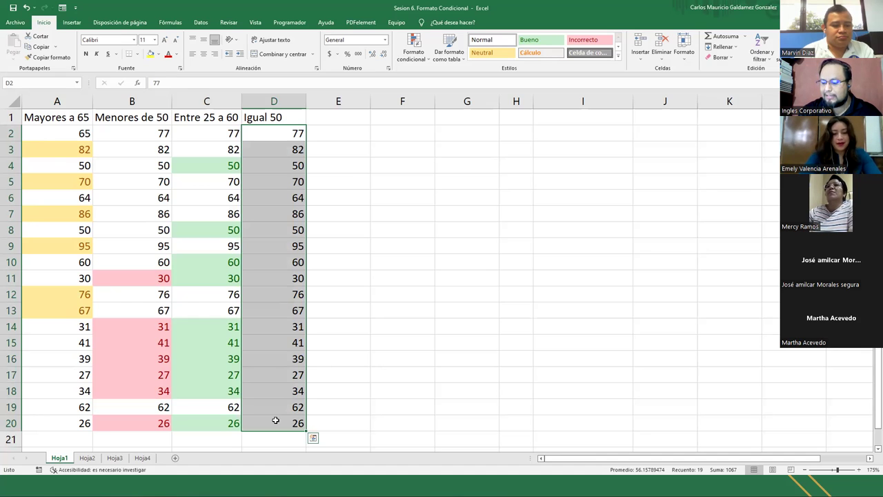
click(412, 54)
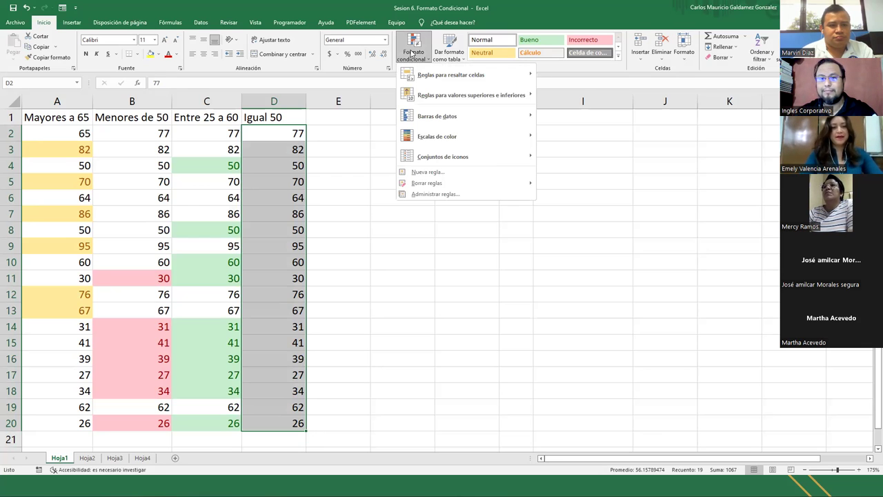
mouse_move(508, 80)
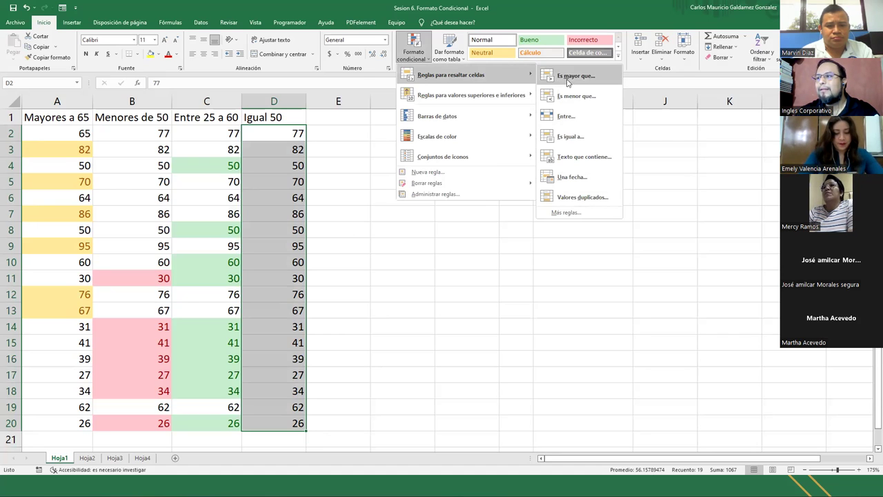
click(592, 139)
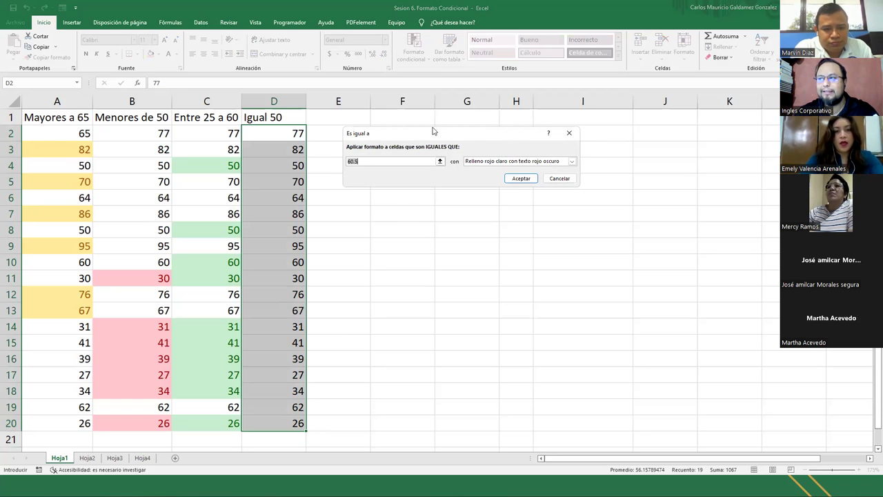
drag(433, 129, 448, 145)
key(BackSpace)
text(50)
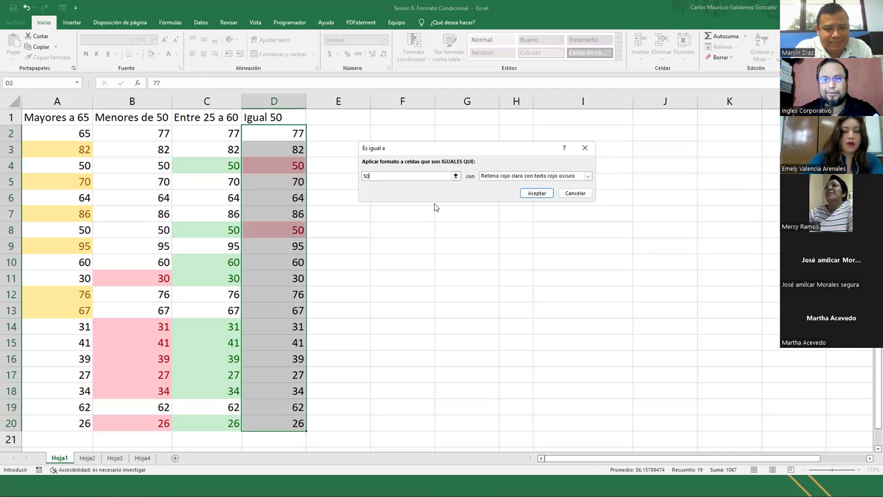
Step: Give the equal-to rule the light red fill without coloured text and apply it to column D
click(587, 177)
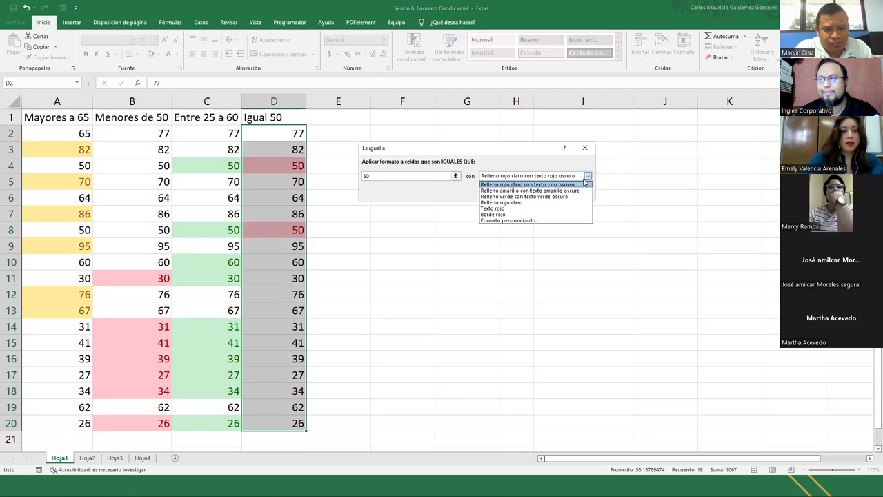
click(526, 203)
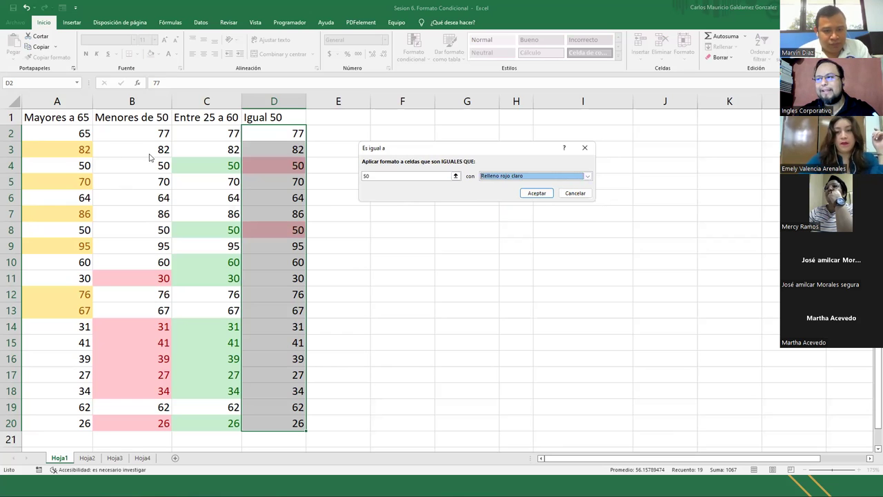
click(513, 177)
click(519, 152)
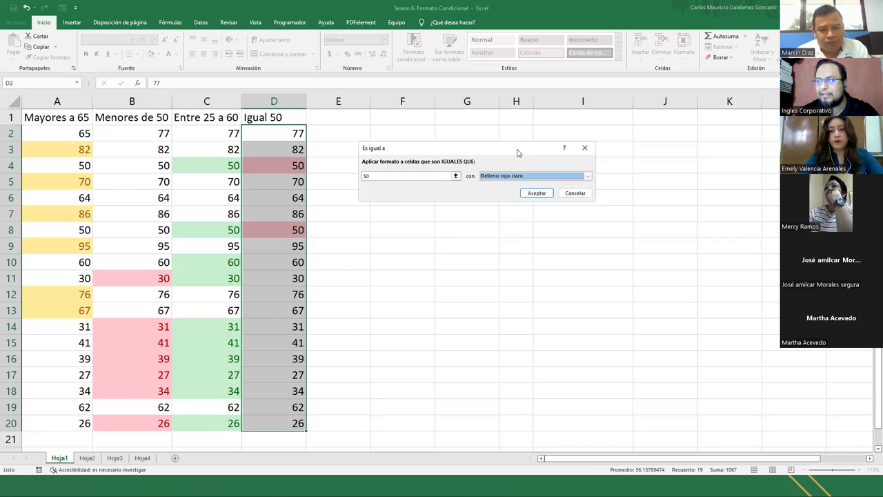
click(537, 194)
click(327, 227)
Step: Review the highlighted cells in columns A to D against the condition in each header
drag(276, 133, 259, 422)
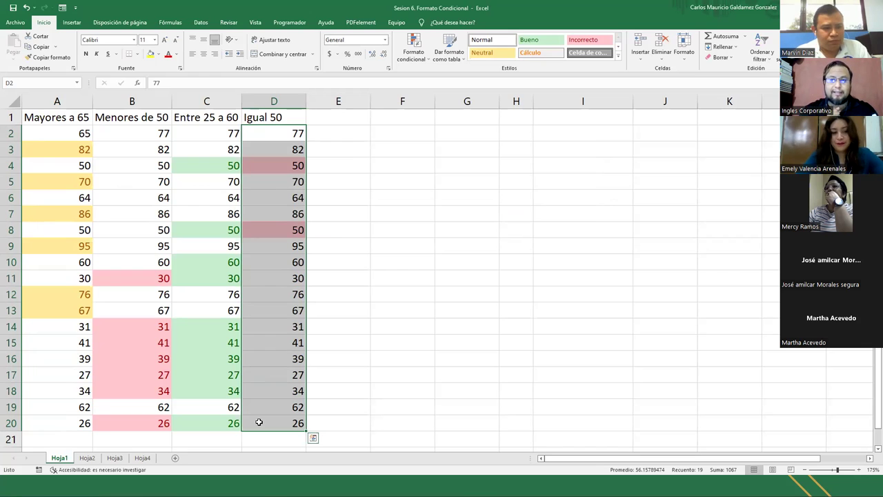
click(205, 324)
drag(55, 134, 53, 413)
drag(131, 131, 139, 416)
drag(211, 136, 200, 422)
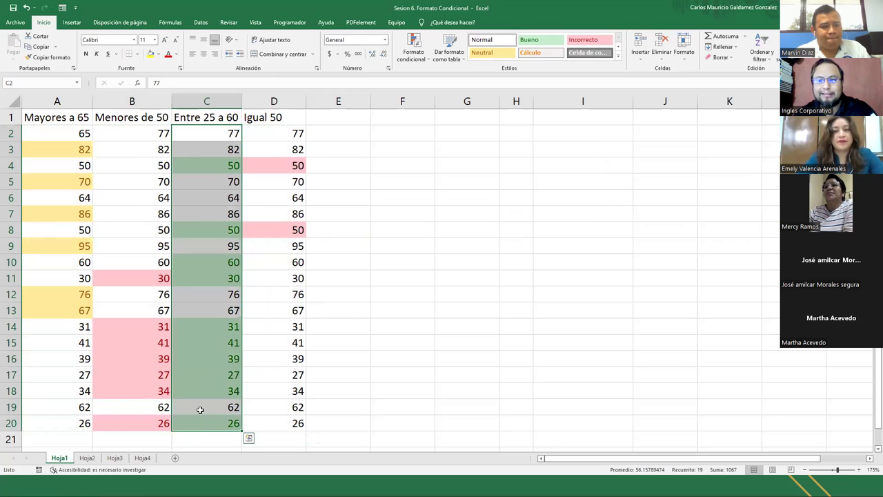
drag(273, 134, 280, 422)
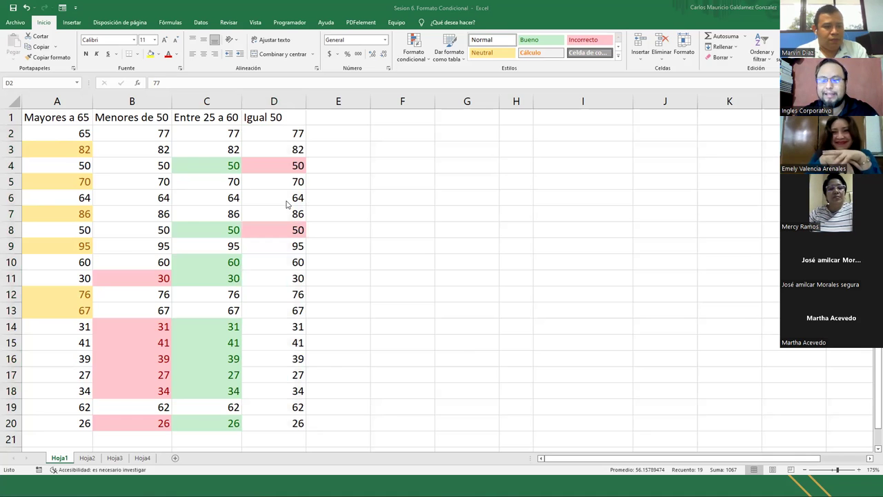
click(288, 167)
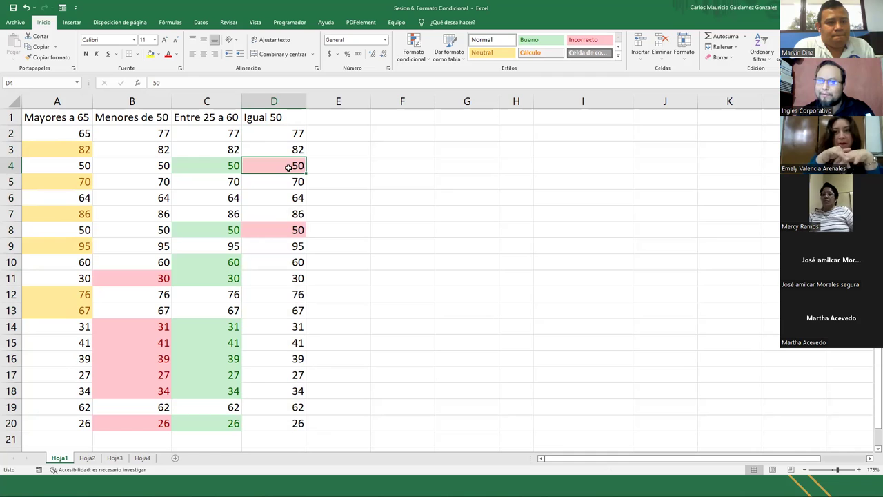
Step: Open the Hoja2 sheet with a brief look at Hoja3, and switch to the presentation slides
click(88, 459)
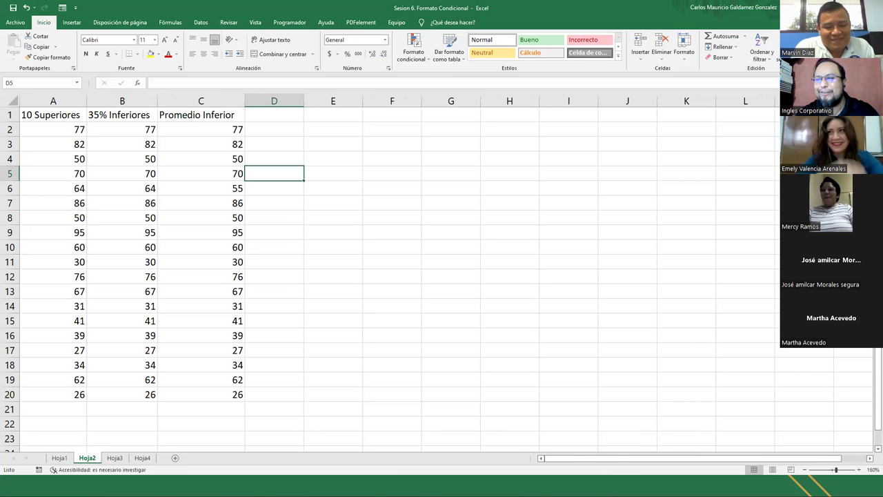
click(114, 459)
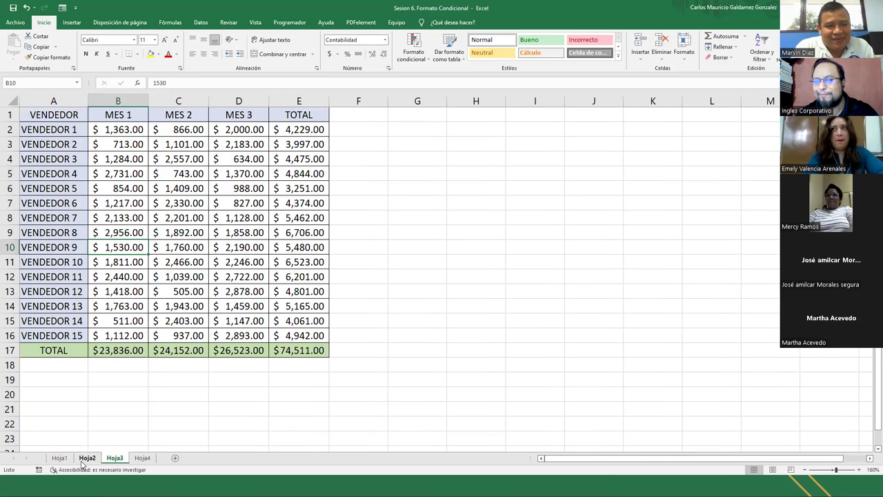
click(84, 459)
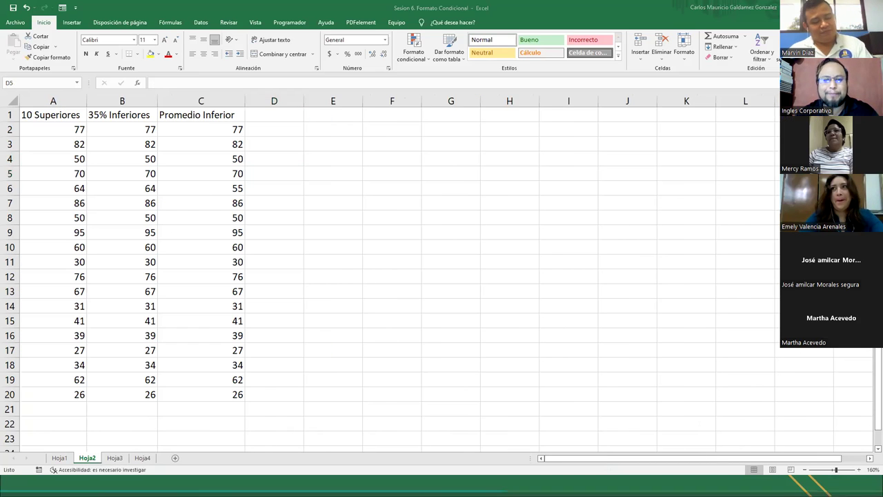
key(alt+Tab)
click(630, 233)
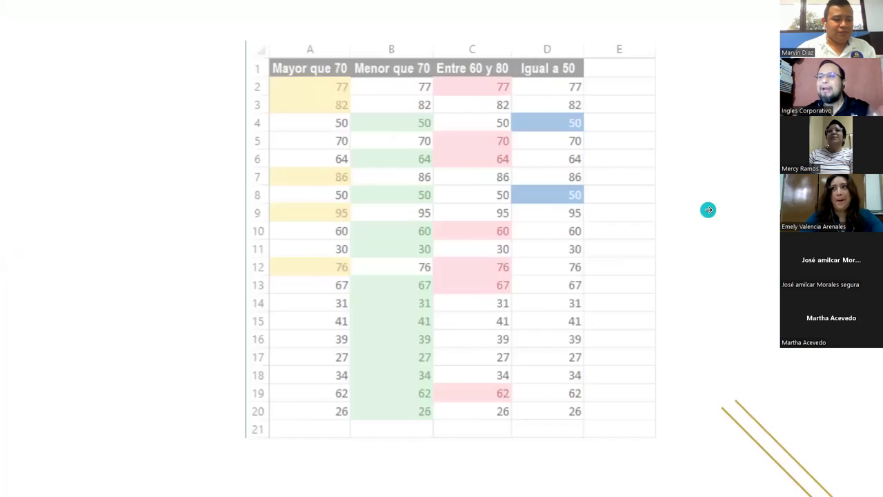
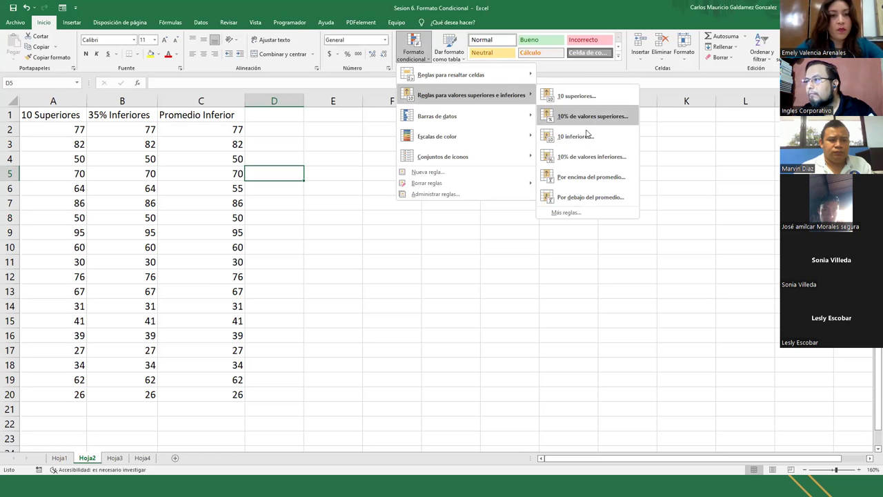
Step: Copy the values in A2:C21 on Hoja2 into the adjacent columns starting at D2
click(171, 216)
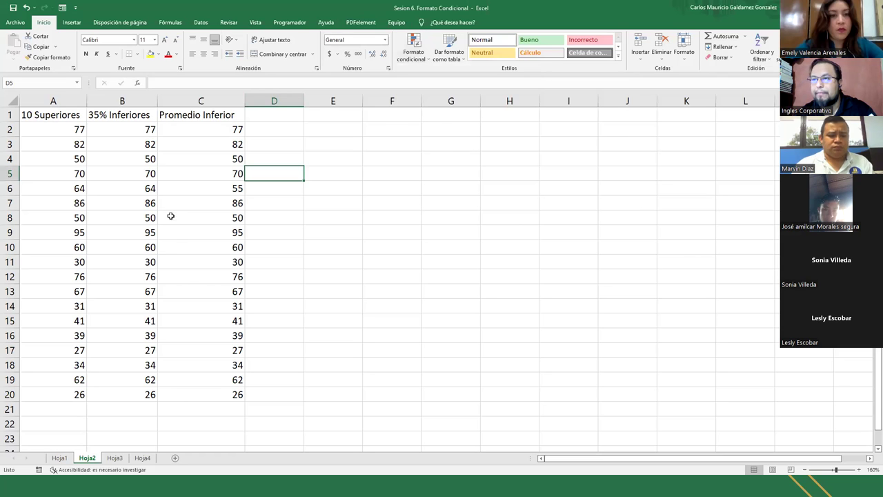
drag(124, 118, 188, 119)
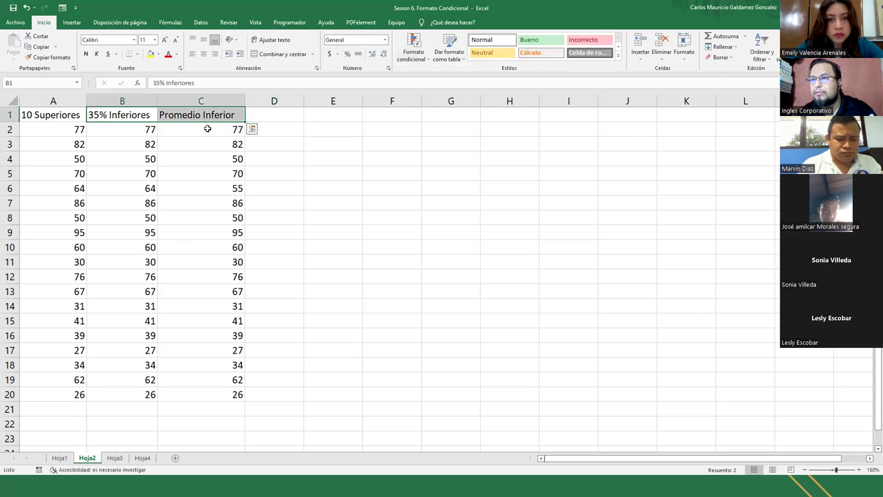
drag(51, 135, 214, 398)
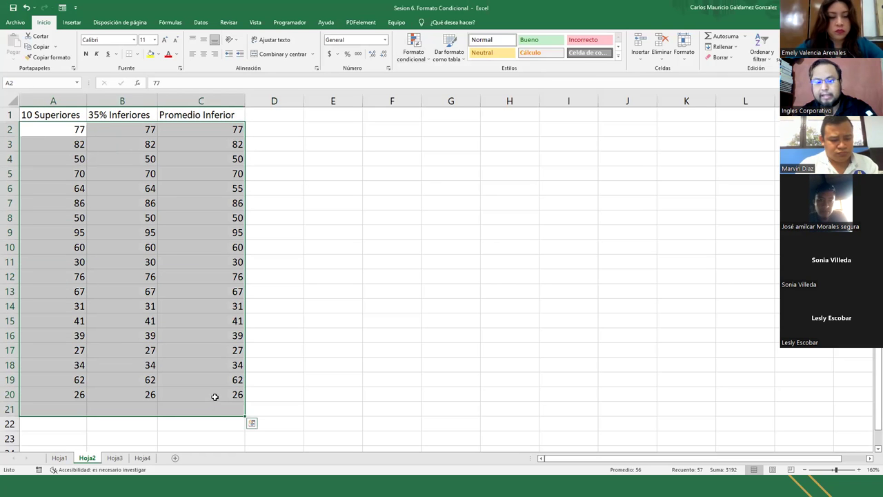
key(ctrl+c)
click(283, 127)
key(ctrl+v)
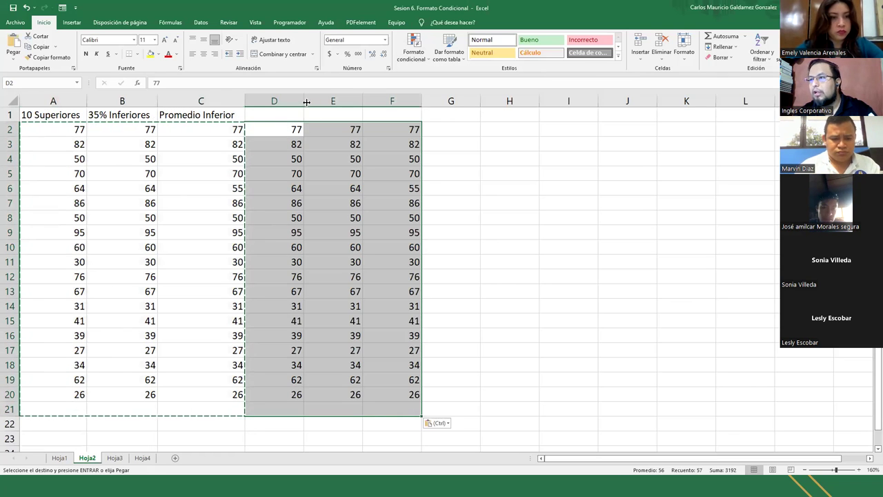
click(29, 116)
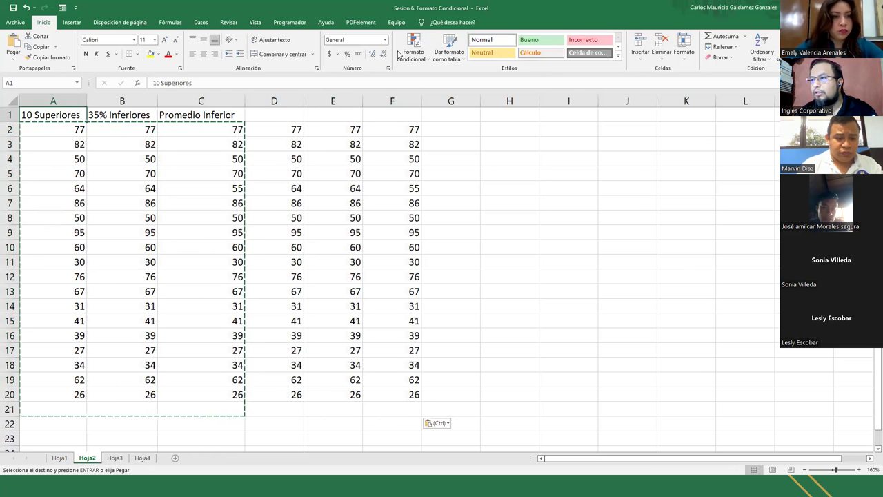
click(448, 50)
click(413, 50)
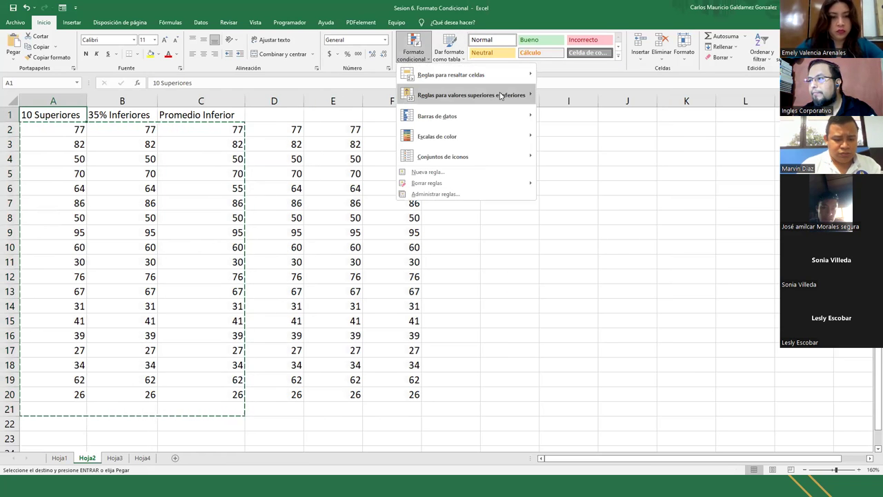
click(83, 111)
Step: Copy the "35% Inferiores" header from B1 to E1
click(100, 114)
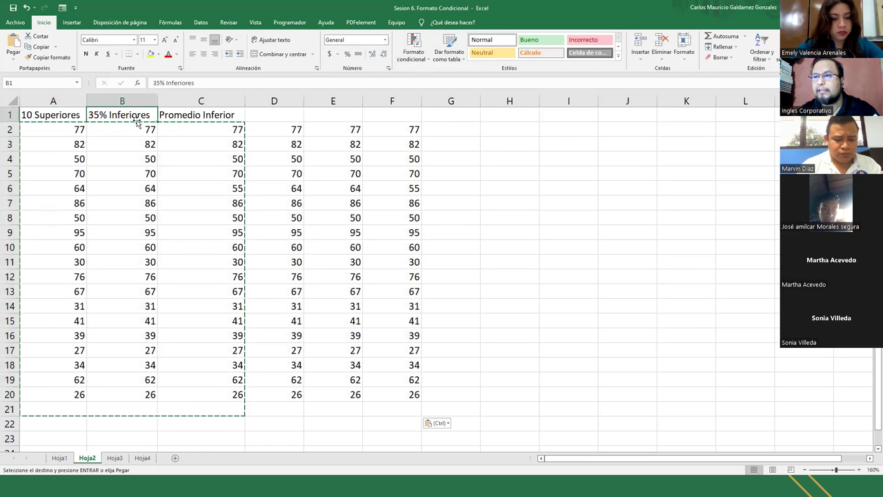
double_click(131, 115)
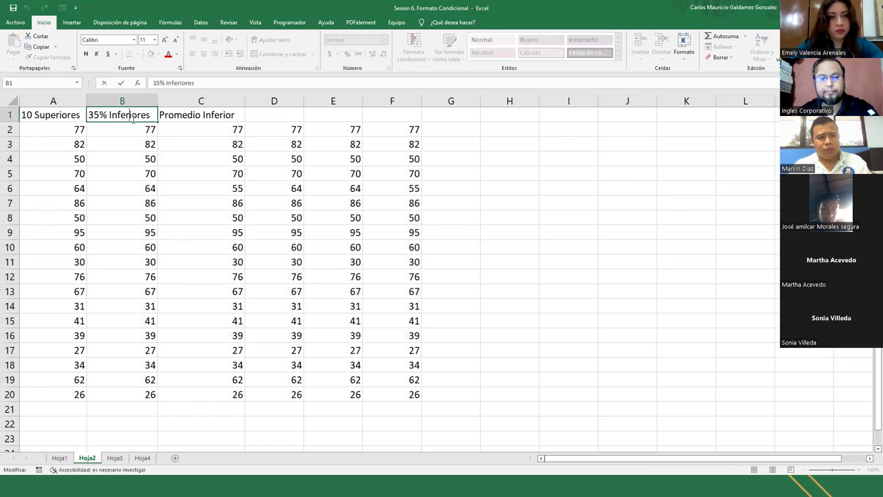
key(Escape)
key(ctrl+c)
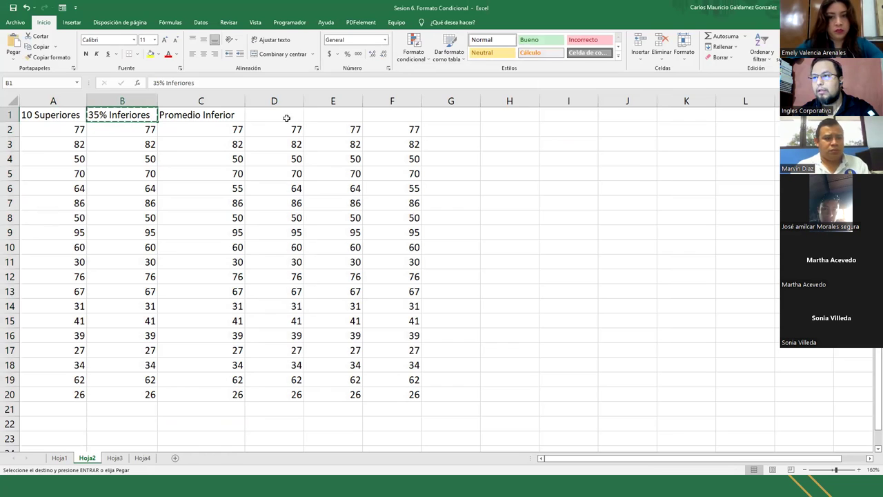
click(314, 117)
key(ctrl+v)
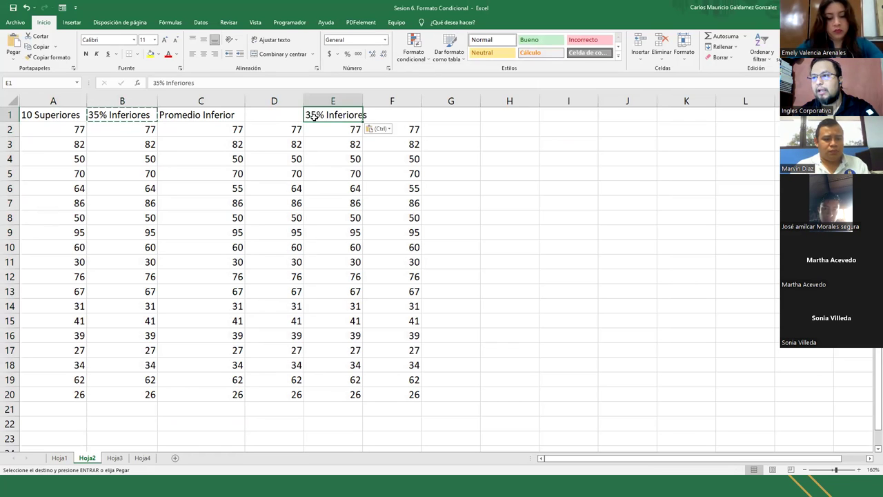
Step: Enter the header "6 Inferiores" in D1
click(261, 119)
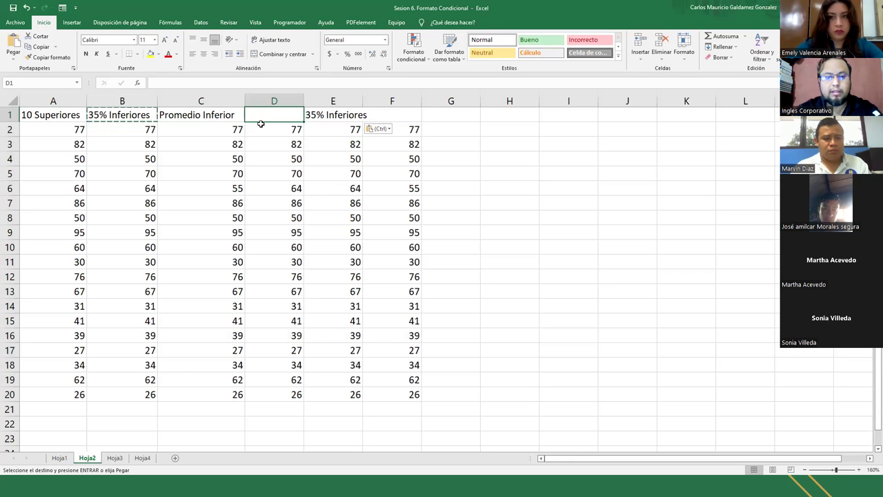
text(6 Inf)
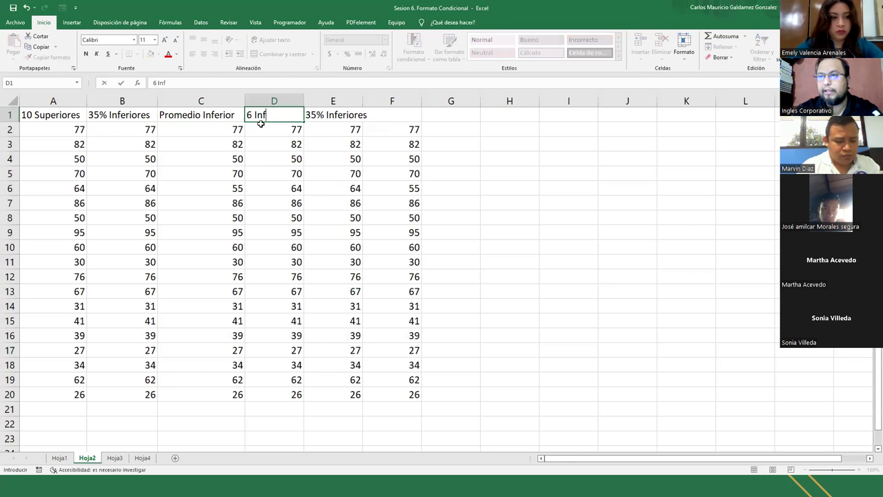
text(eriores)
key(Return)
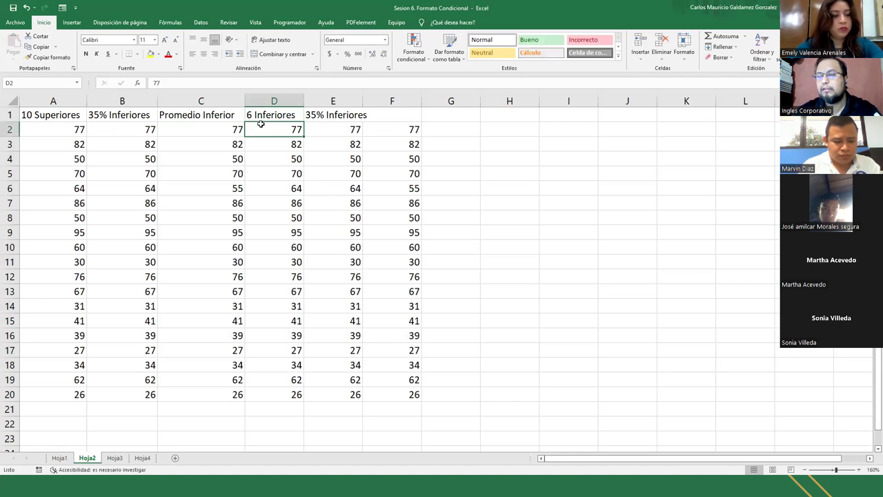
Step: Change the header in B1 to "35% Superiores" and the one in C1 to "Promedio Superior"
double_click(130, 115)
double_click(131, 115)
text(Superiores)
key(Return)
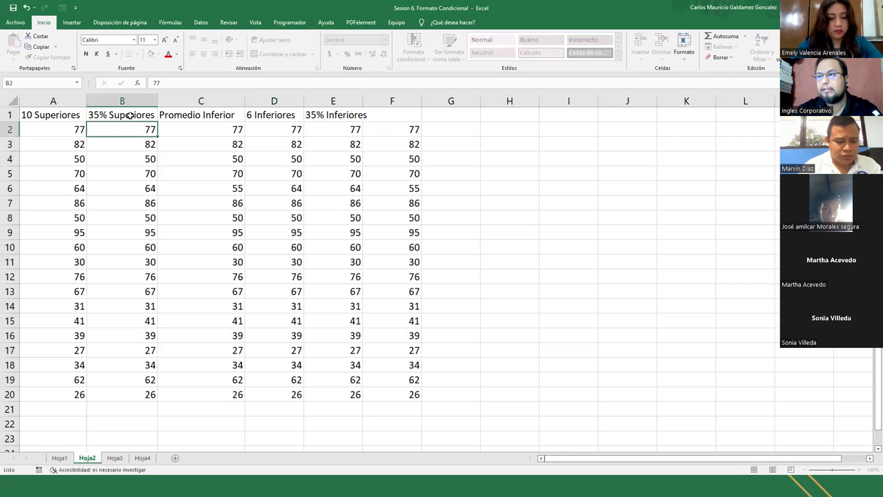
click(216, 115)
double_click(216, 115)
double_click(218, 115)
text(Superior)
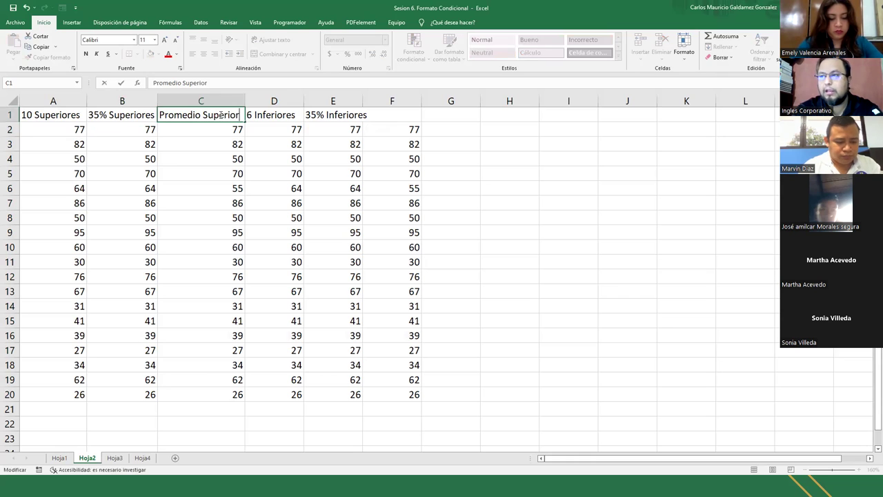
key(Return)
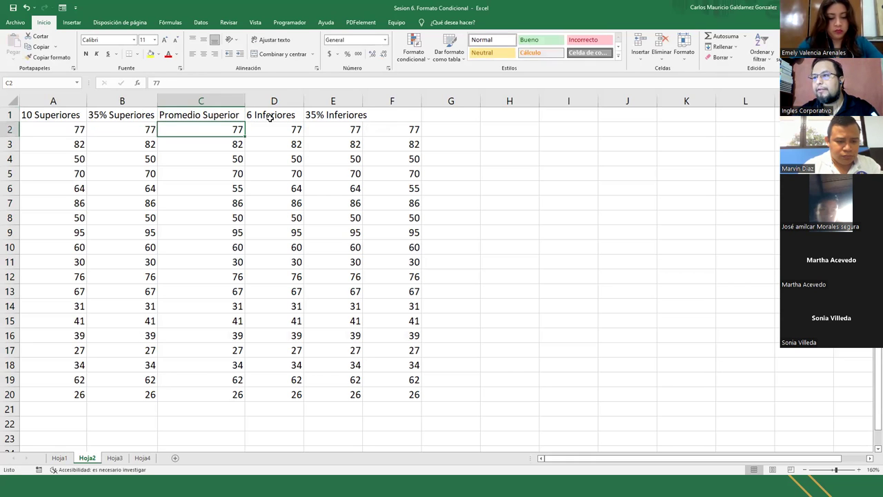
Step: Enter the header "Promedio Inferior" in F1
click(381, 116)
text(Pr)
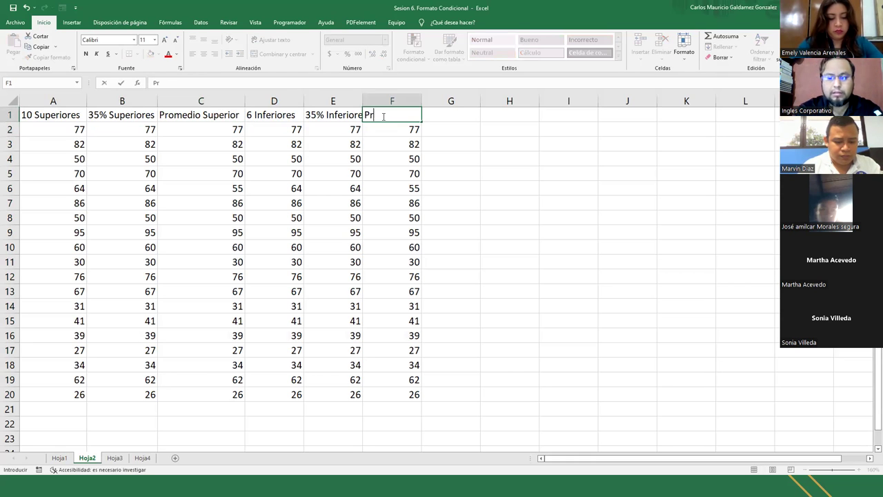
text(omedio Inferior)
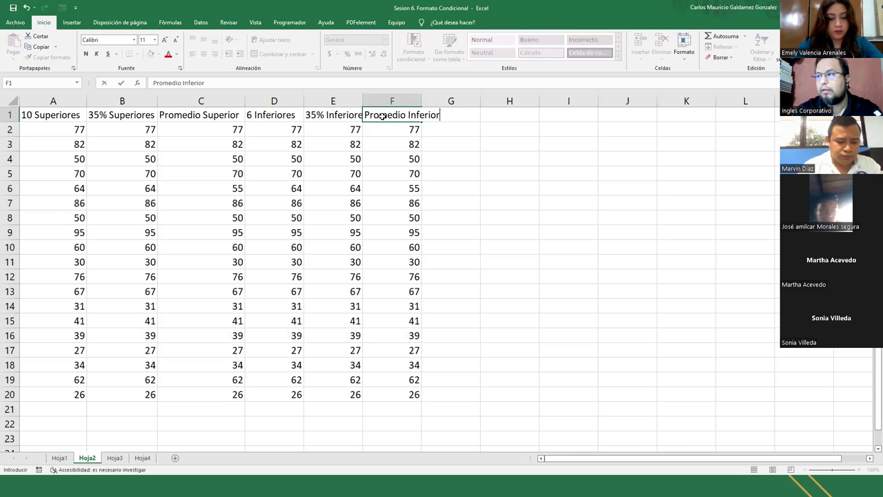
key(Return)
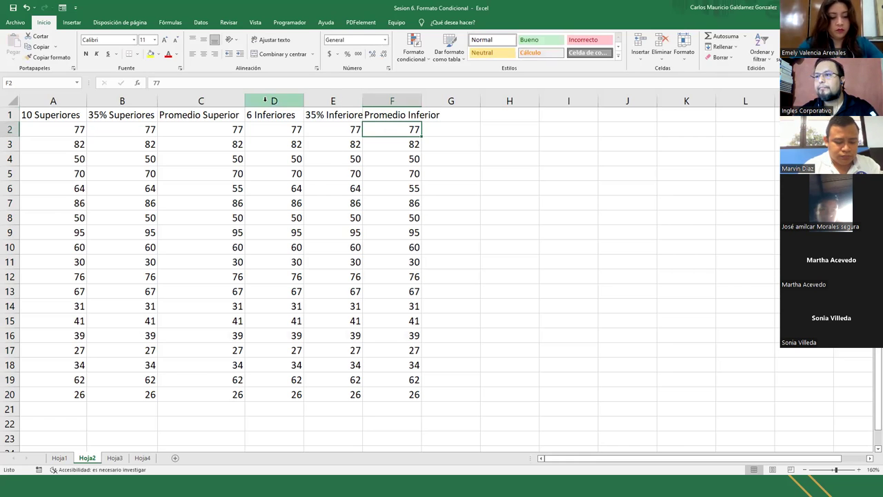
Step: Adjust the widths of columns C to F so that their headers fit
drag(245, 101, 249, 100)
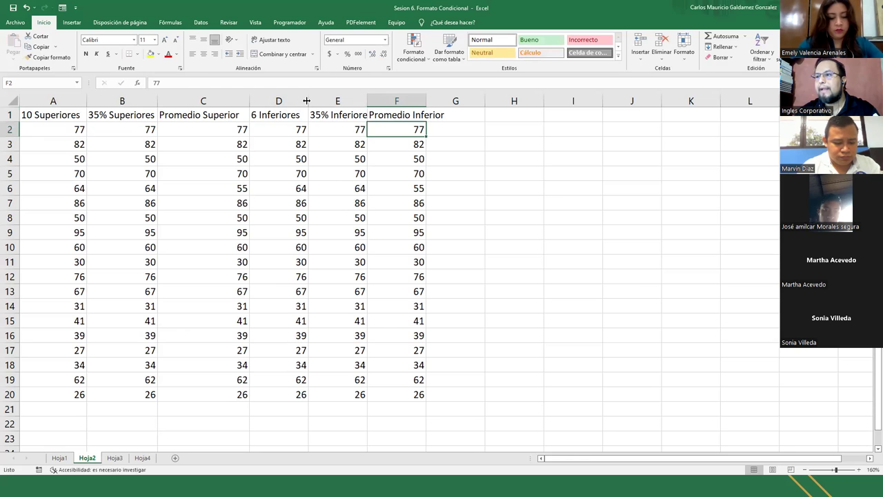
drag(308, 101, 307, 100)
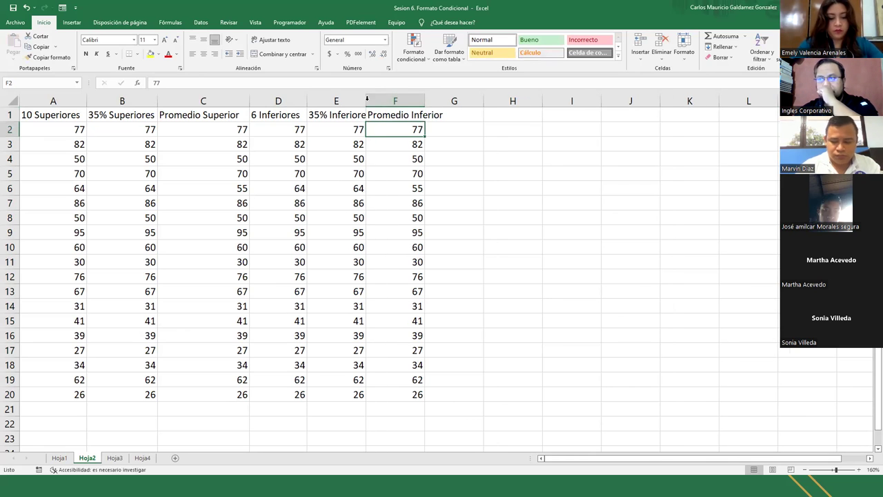
drag(366, 101, 378, 101)
drag(438, 101, 466, 101)
Step: Examine the value blocks A2:C20 and D2:F20 and the headers in row 1
drag(85, 135, 192, 394)
drag(290, 130, 437, 399)
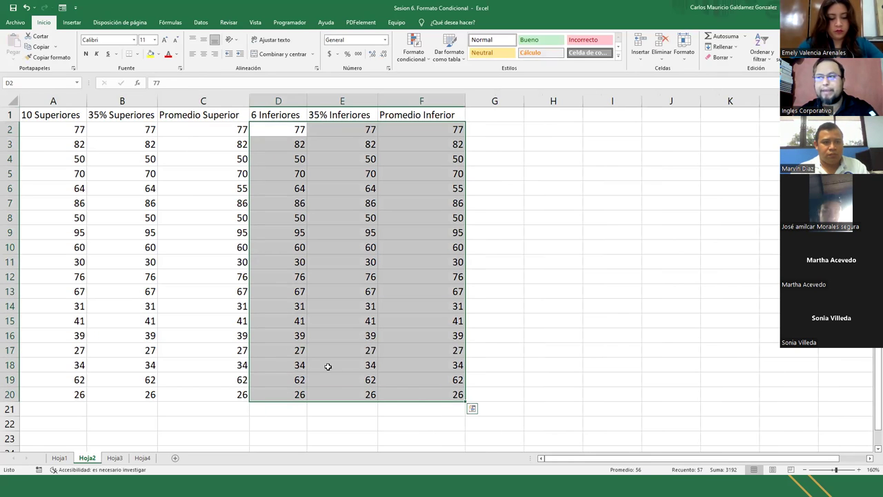
click(324, 364)
drag(72, 118, 421, 114)
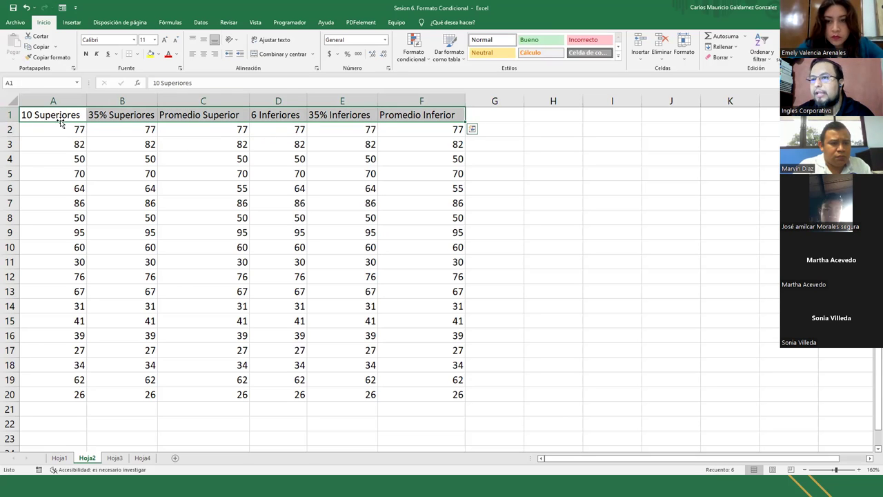
click(267, 116)
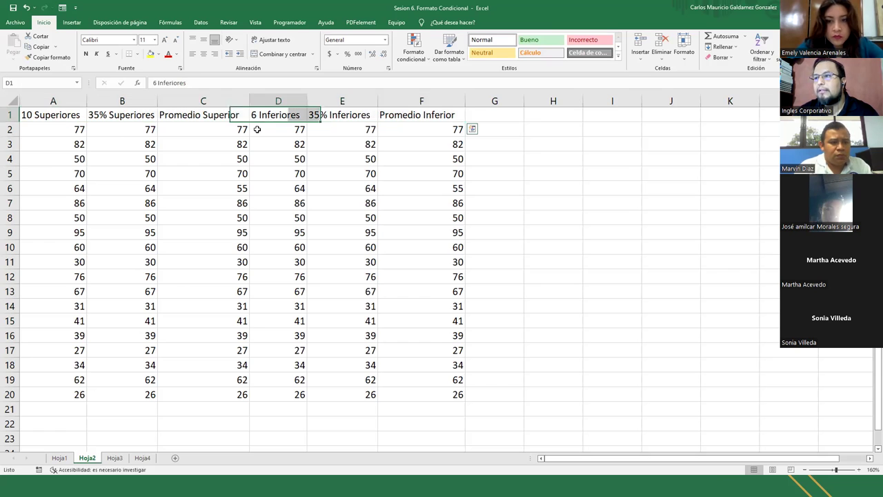
click(94, 116)
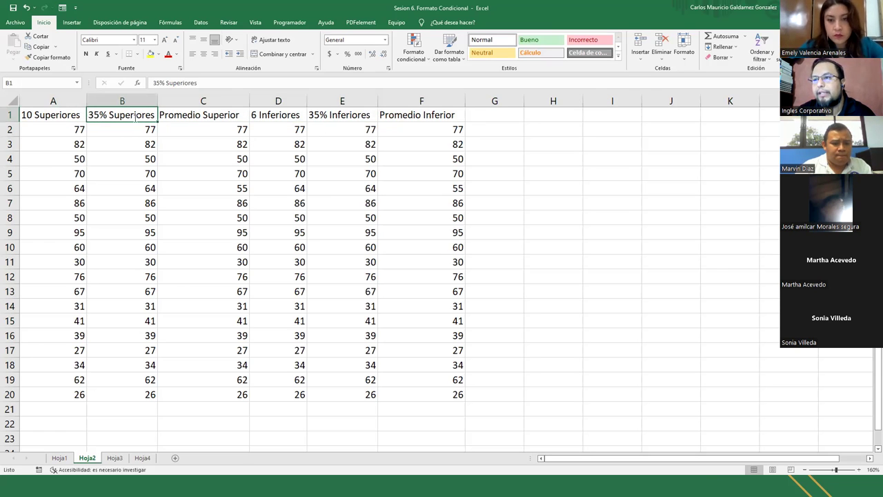
Step: Change the percentage in the E1 header so it reads "48% Inferiores"
double_click(326, 115)
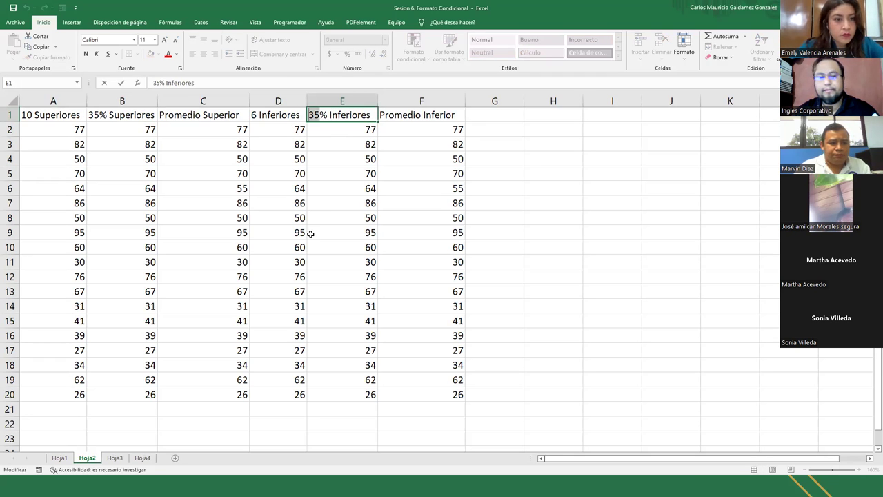
key(BackSpace)
key(BackSpace)
text(48)
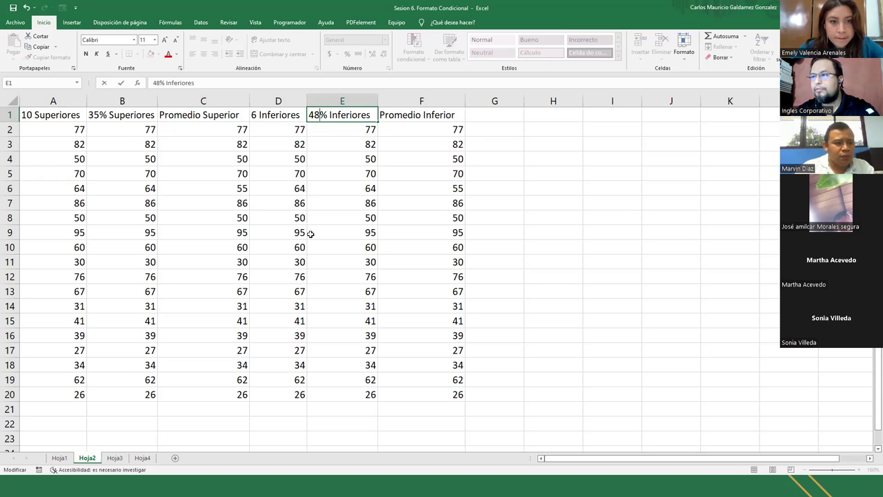
click(282, 116)
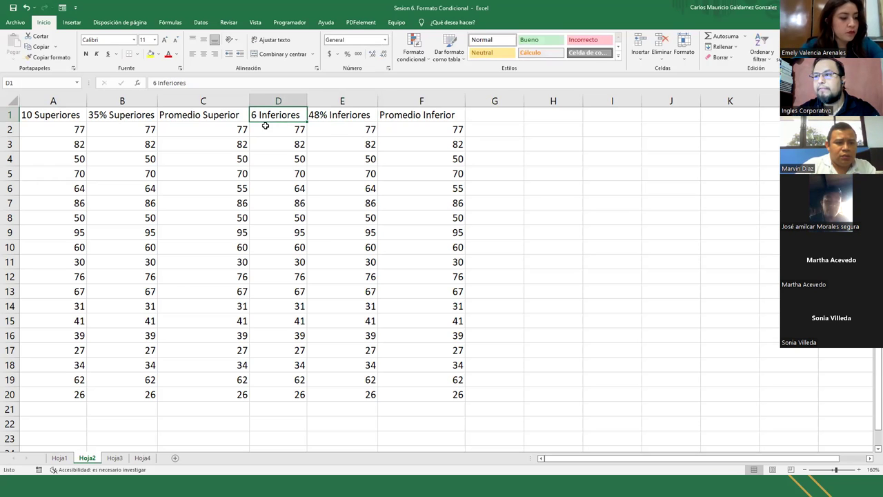
Step: Compare the row 1 headers with the order of the conditional formatting rules for top and bottom values
click(412, 120)
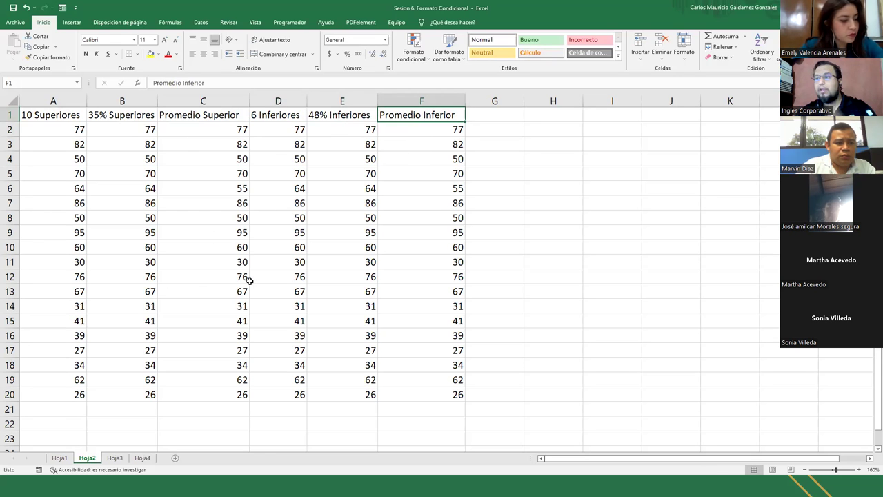
click(282, 275)
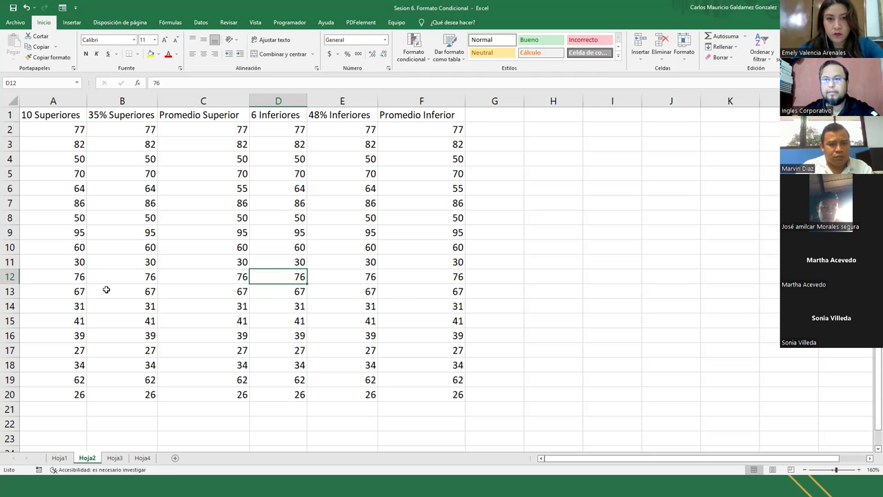
click(61, 115)
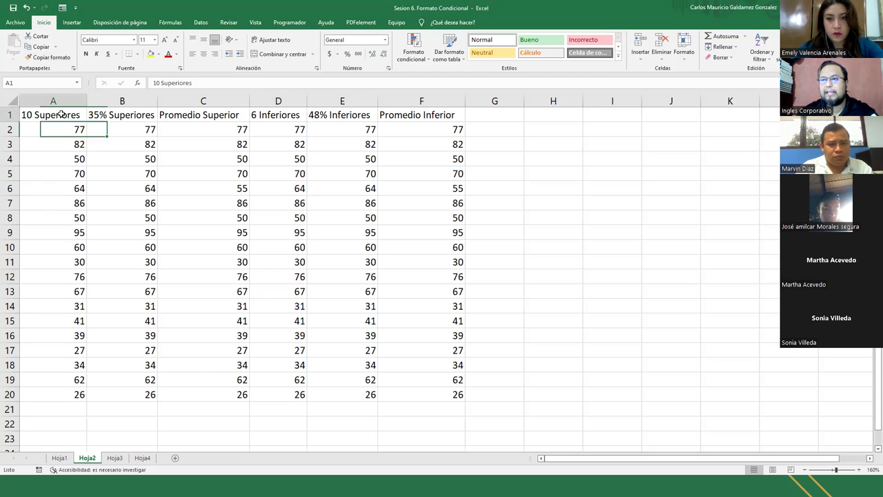
click(123, 117)
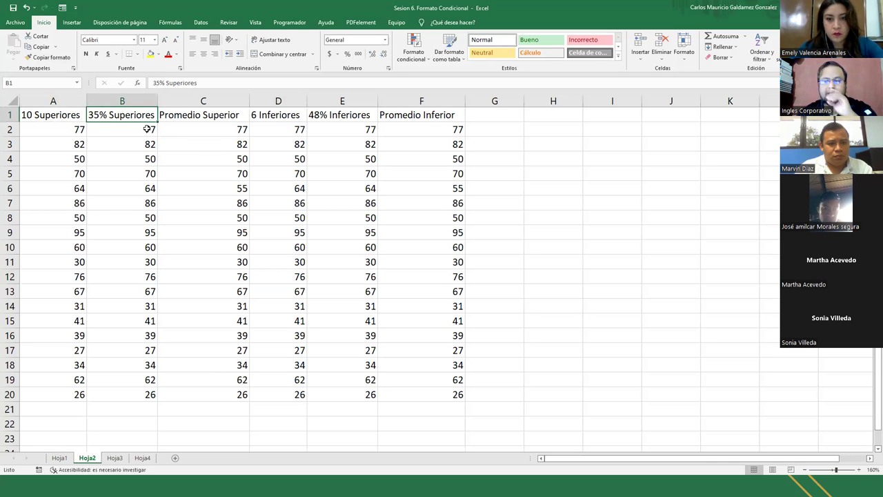
click(215, 122)
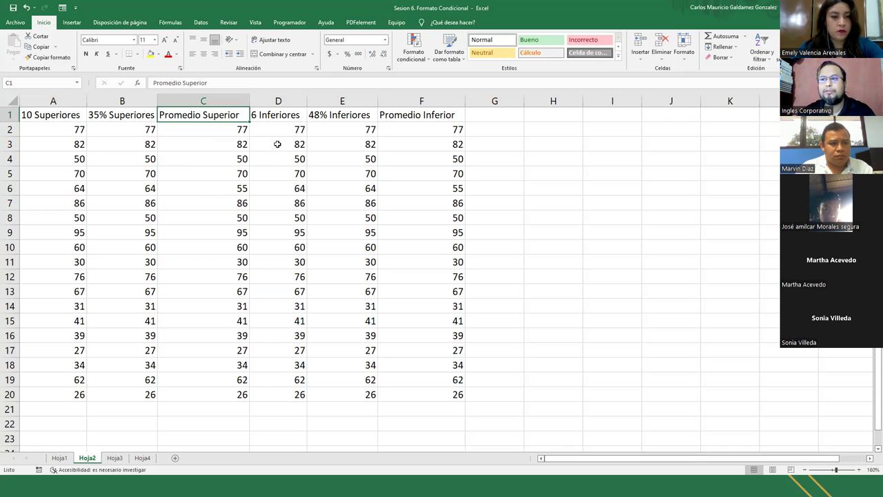
click(414, 65)
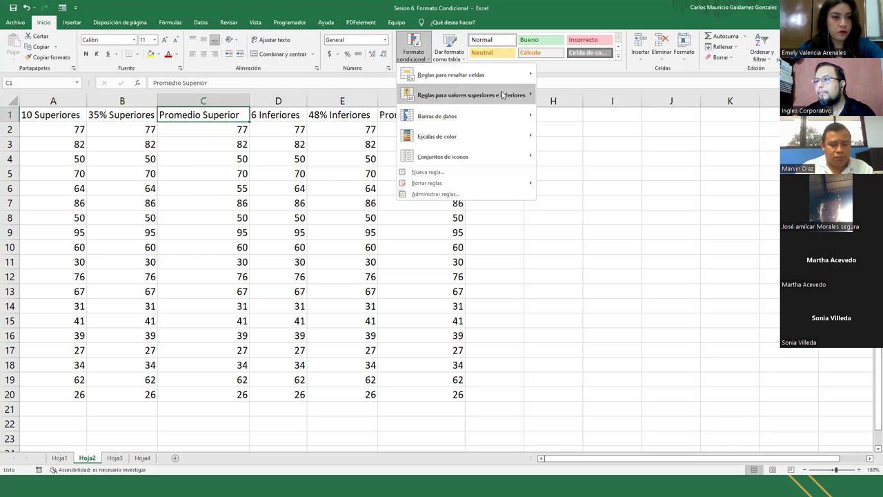
mouse_move(502, 94)
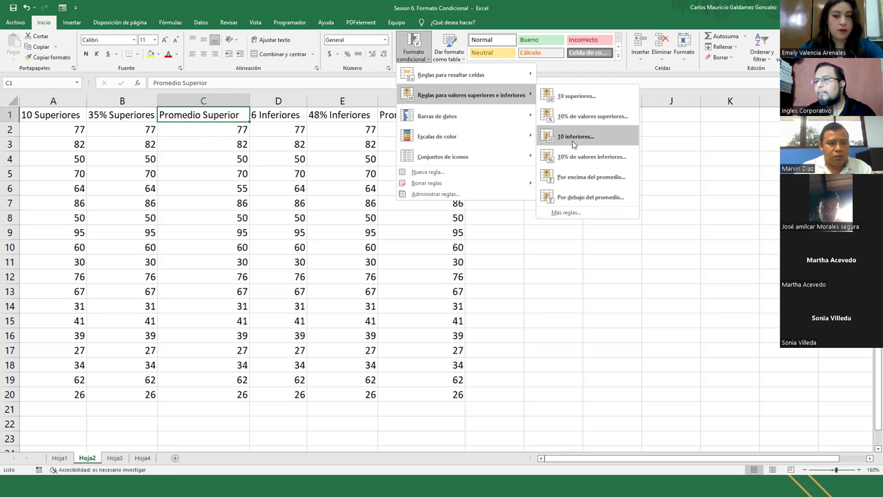
click(281, 122)
Step: Swap the headers in C1 and D1 by way of H5, placing "6 Inferiores" in C1 and "Promedio Superior" in D1
click(281, 123)
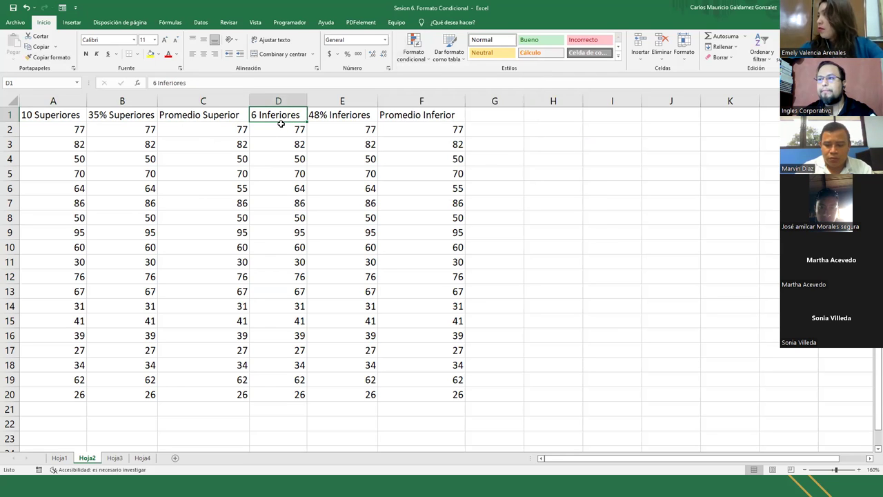
drag(281, 125, 556, 181)
click(221, 117)
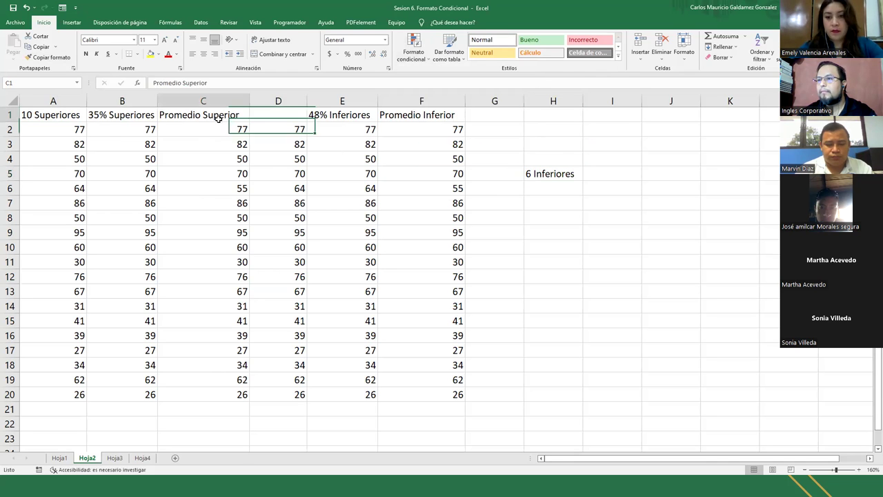
drag(222, 124, 283, 124)
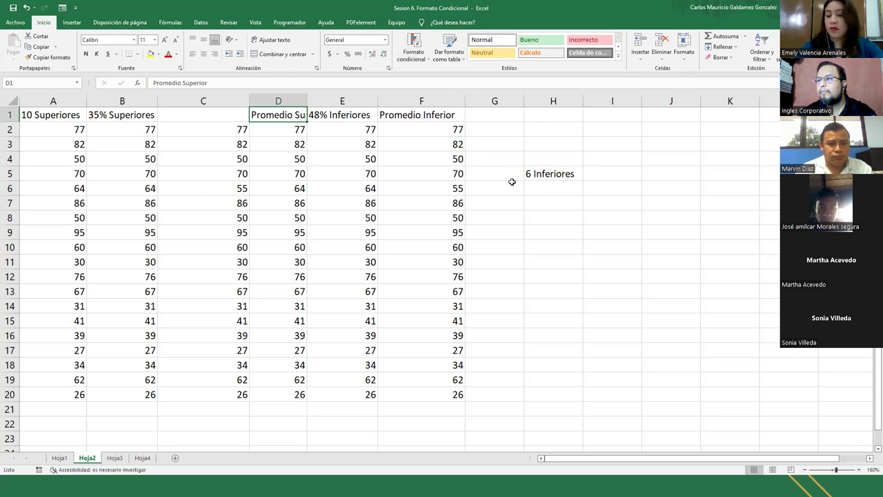
click(538, 176)
drag(542, 182, 196, 114)
Step: Check the order of the top and bottom rules and move the "48% Inferiores" header from E1 to G5
click(414, 48)
mouse_move(471, 94)
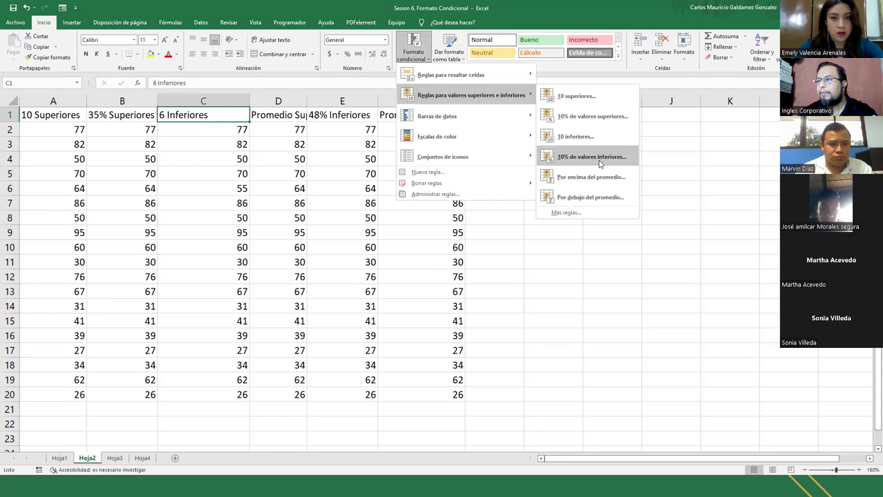
click(327, 121)
click(332, 118)
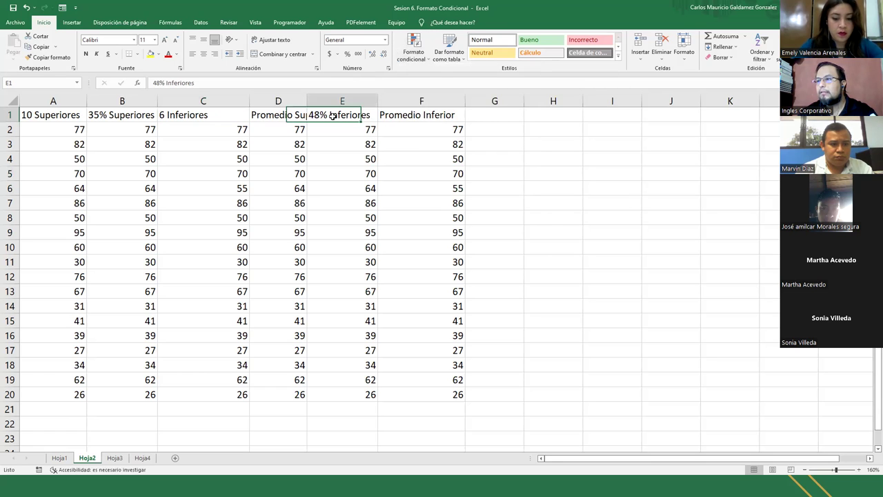
click(424, 60)
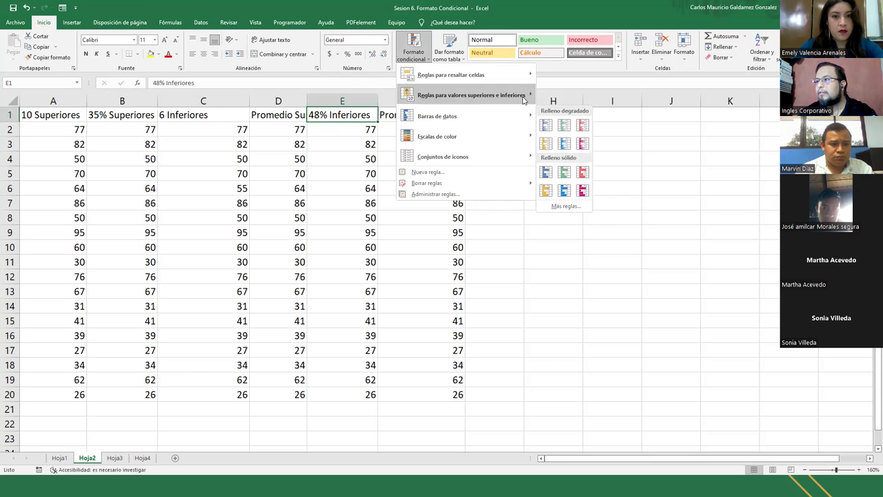
click(332, 123)
drag(337, 123, 516, 181)
Step: Take the "Promedio Superior" header out of D1 and delete it, and move "48% Inferiores" from G5 into D1
click(281, 122)
drag(282, 123, 557, 145)
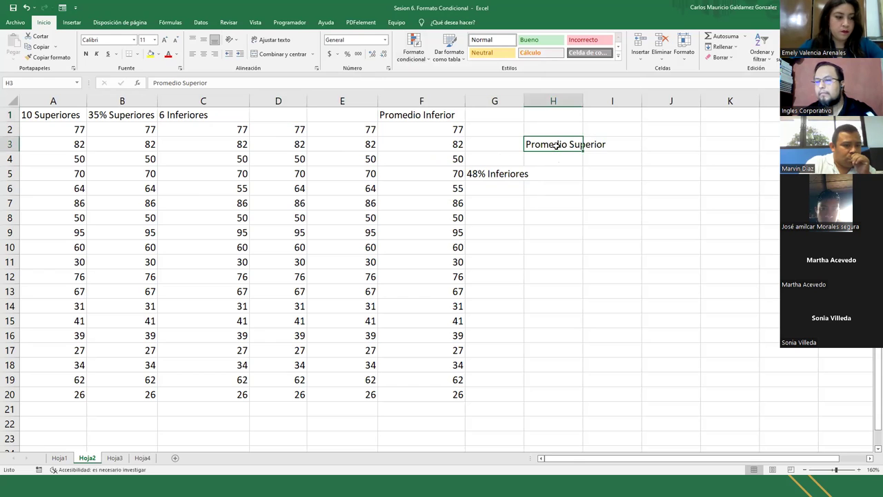
key(Delete)
click(502, 177)
drag(502, 181, 290, 124)
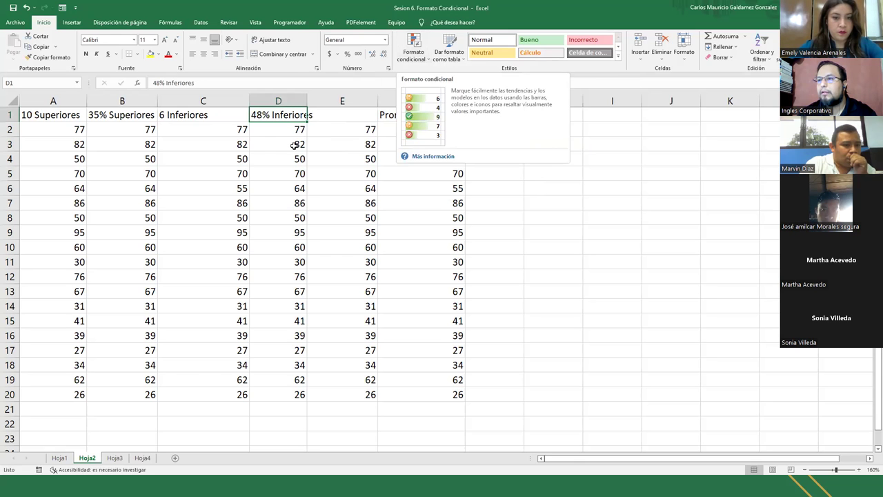
Step: Enter the header "Por encima" in E1, following the above-average rule option, and autofit column D to its header
click(413, 52)
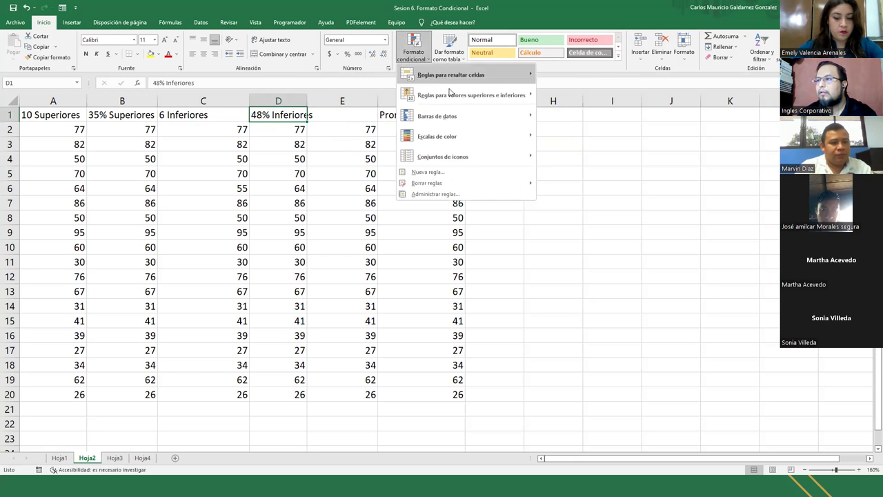
mouse_move(508, 99)
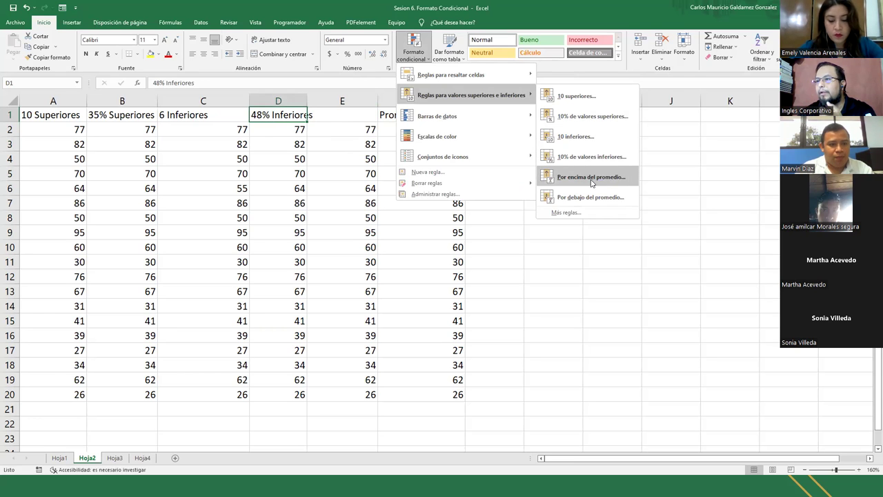
click(339, 115)
click(338, 116)
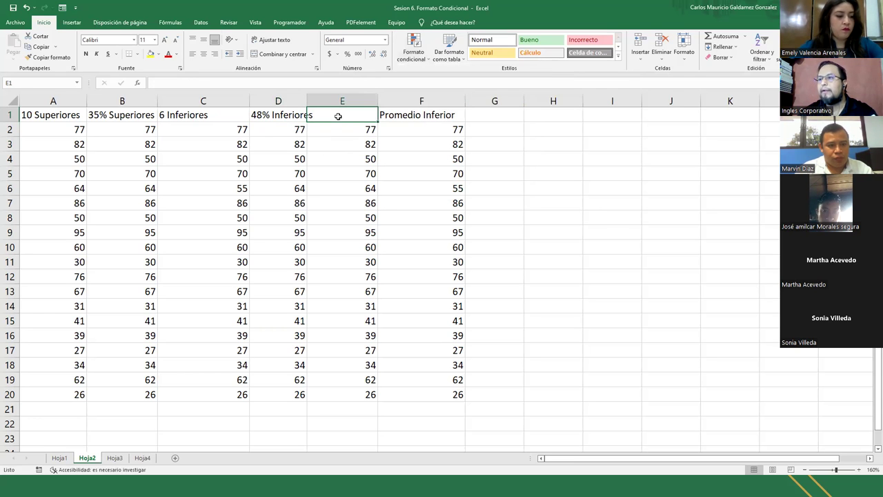
text(Por)
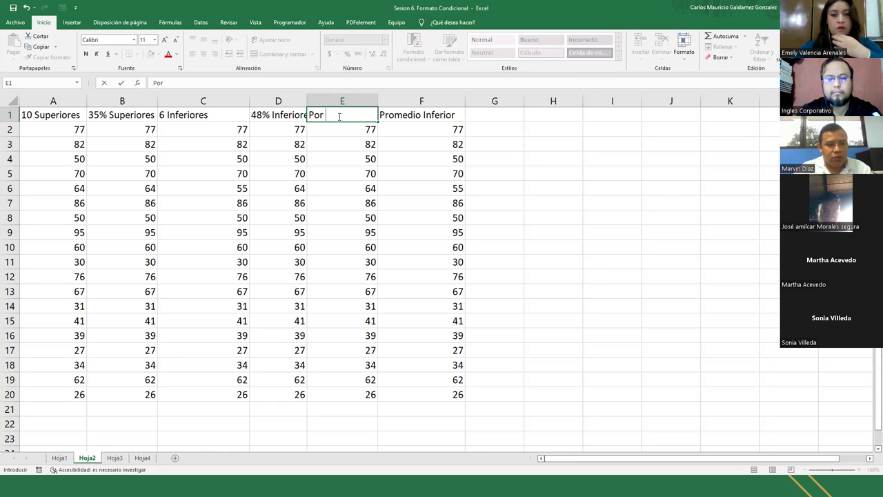
text( encima)
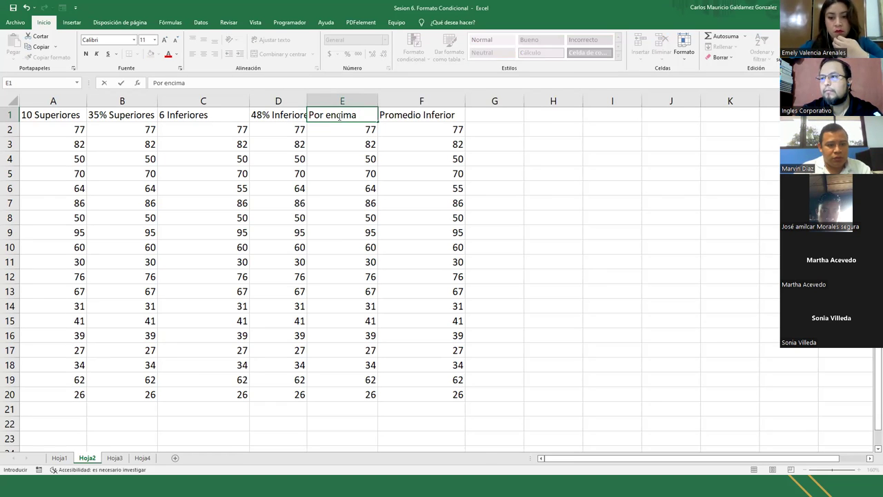
key(Tab)
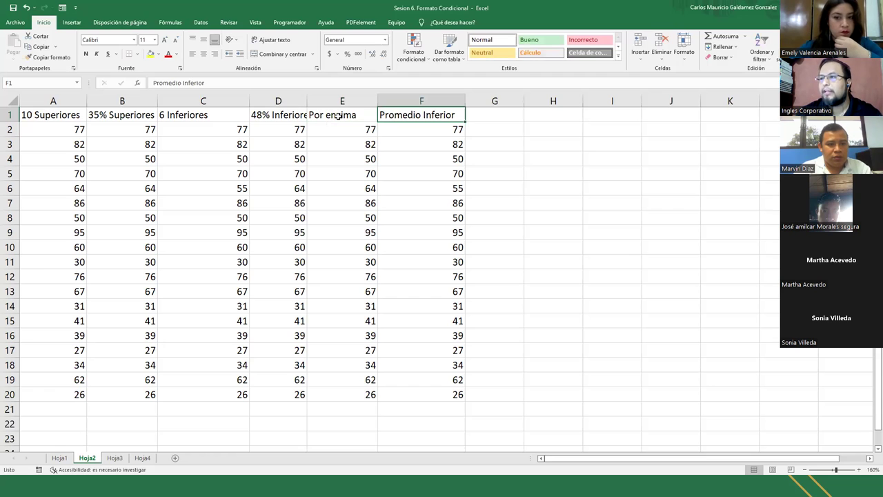
double_click(307, 101)
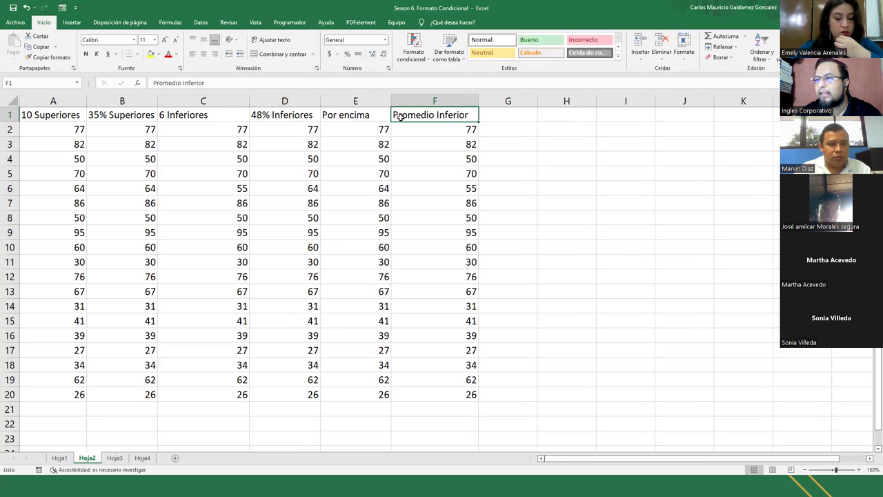
Step: Replace the header in F1 with "Por debajo" and autofit column C to its contents
text(Por de)
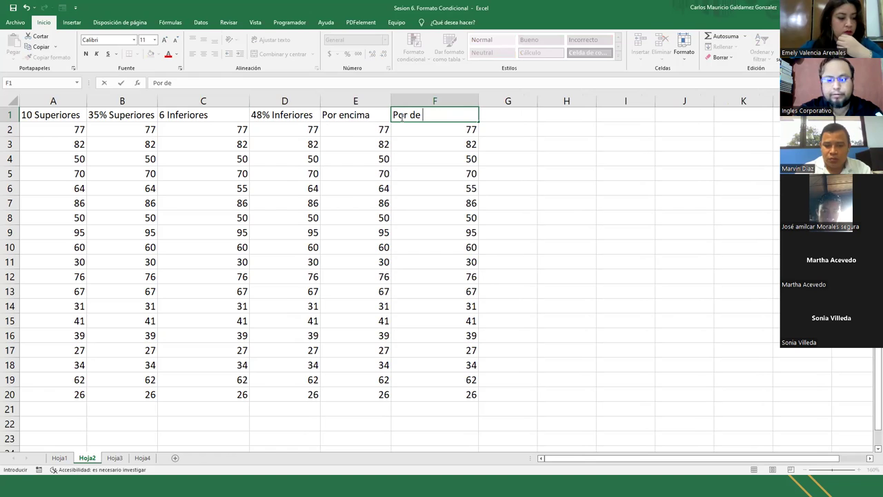
text(bajo)
key(Return)
key(Left)
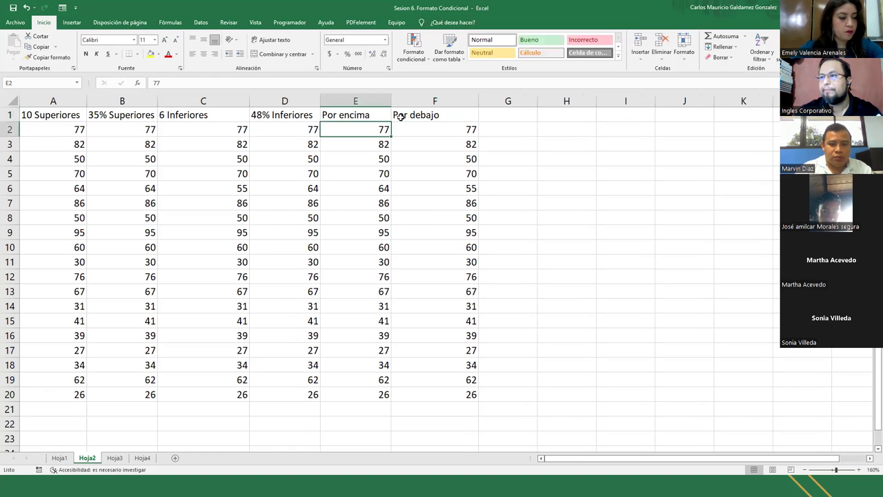
double_click(249, 100)
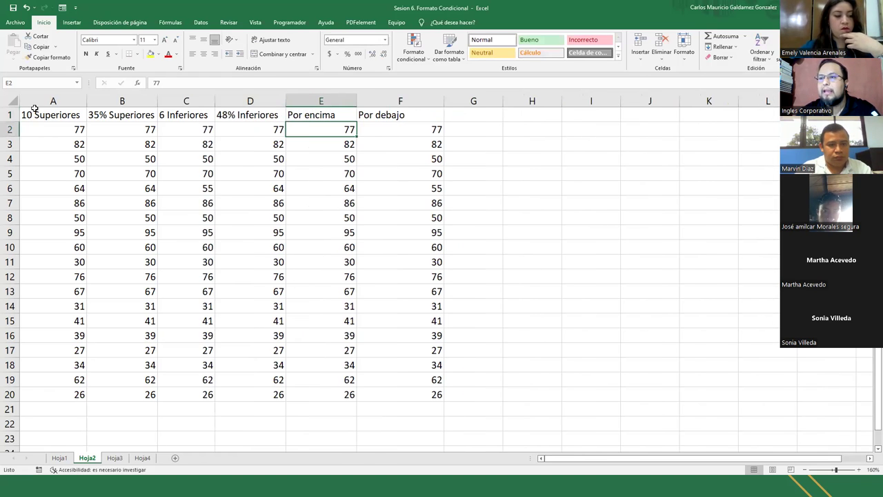
Step: Go through the headers in A1 to F1 and narrow columns F and E to suit their headers
drag(32, 114, 138, 114)
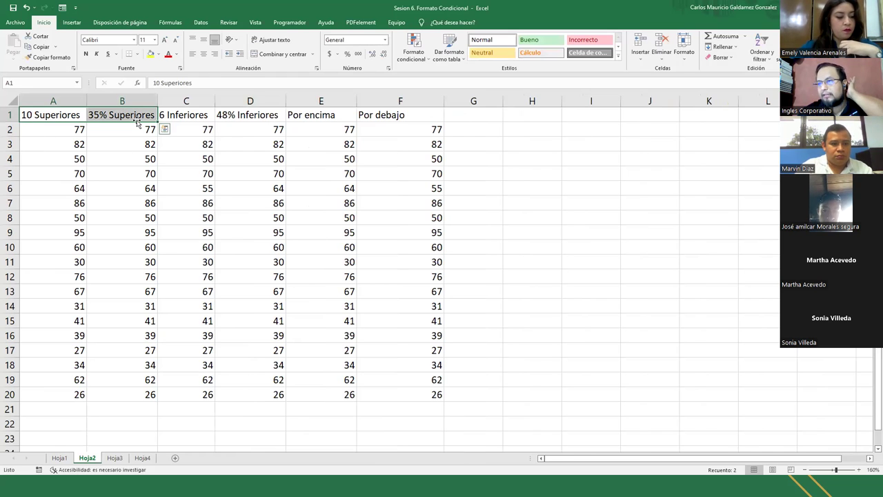
click(181, 116)
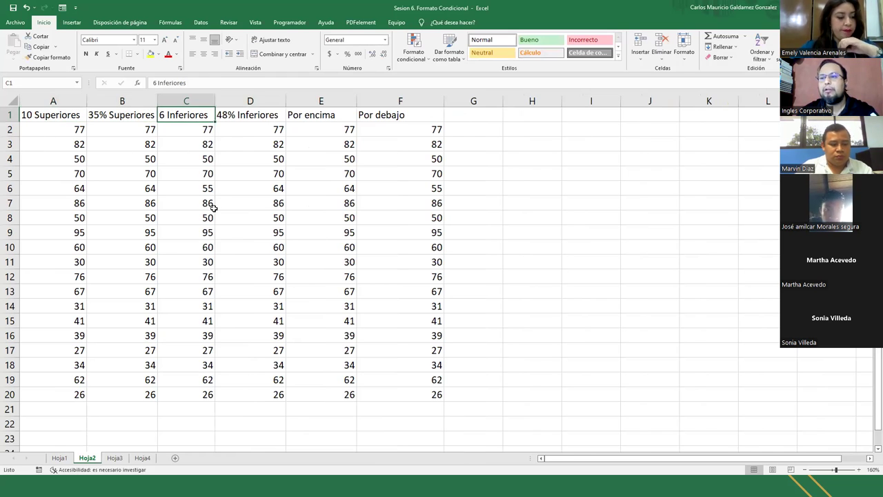
click(253, 117)
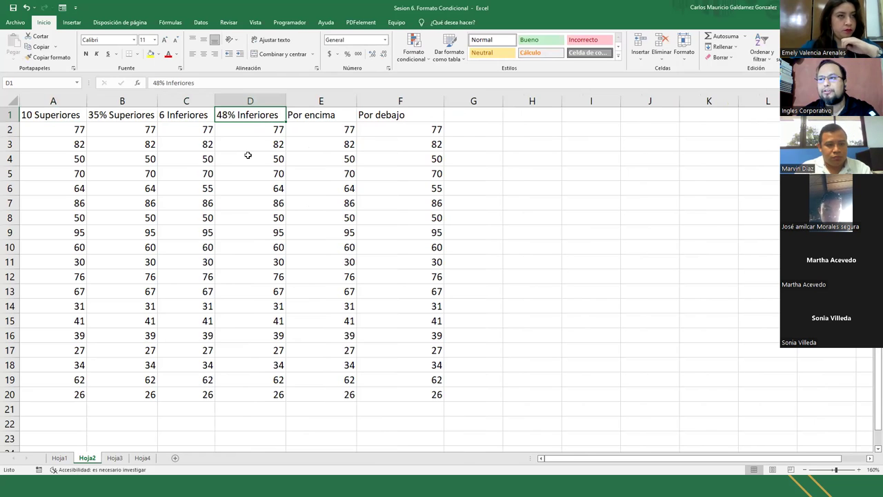
click(322, 117)
click(404, 116)
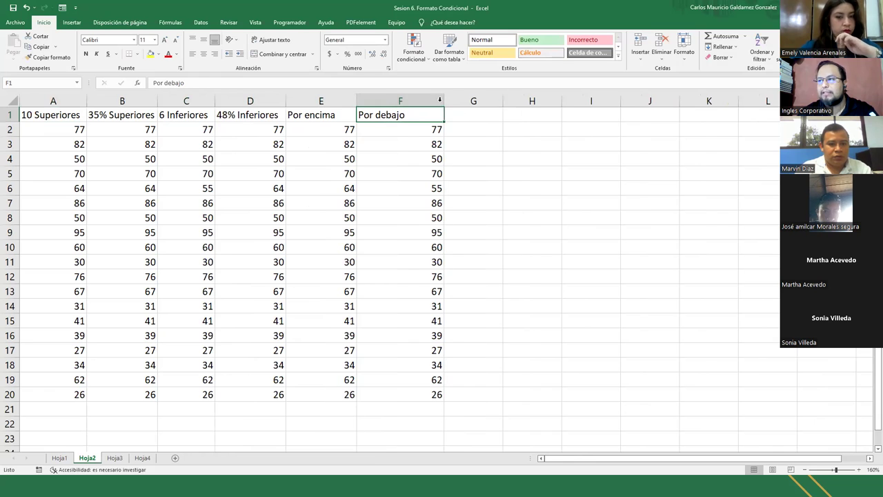
drag(443, 101, 411, 101)
drag(356, 101, 343, 101)
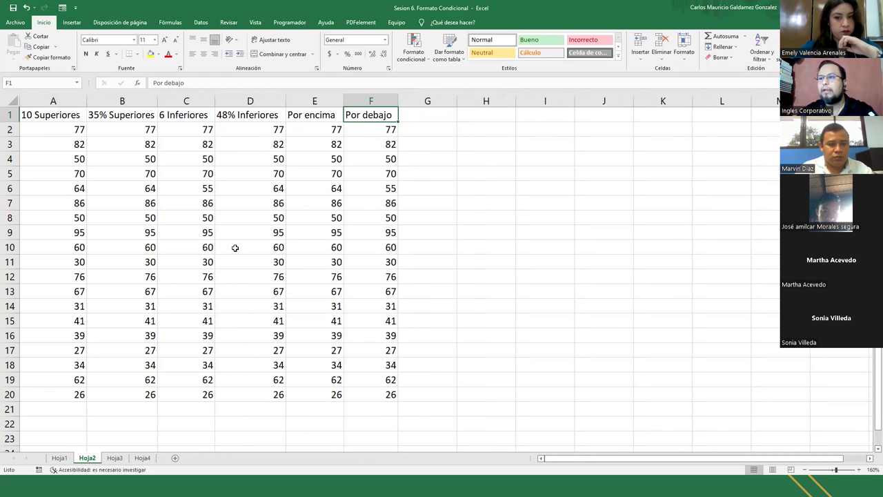
click(210, 250)
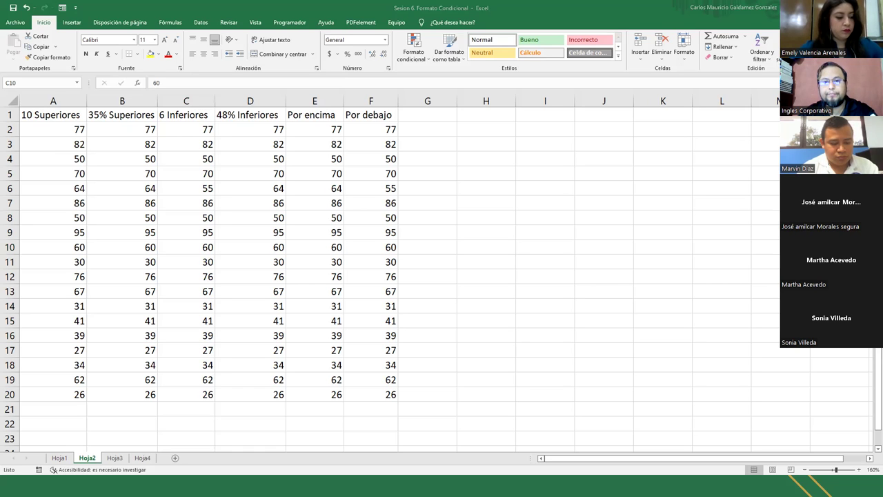
click(167, 345)
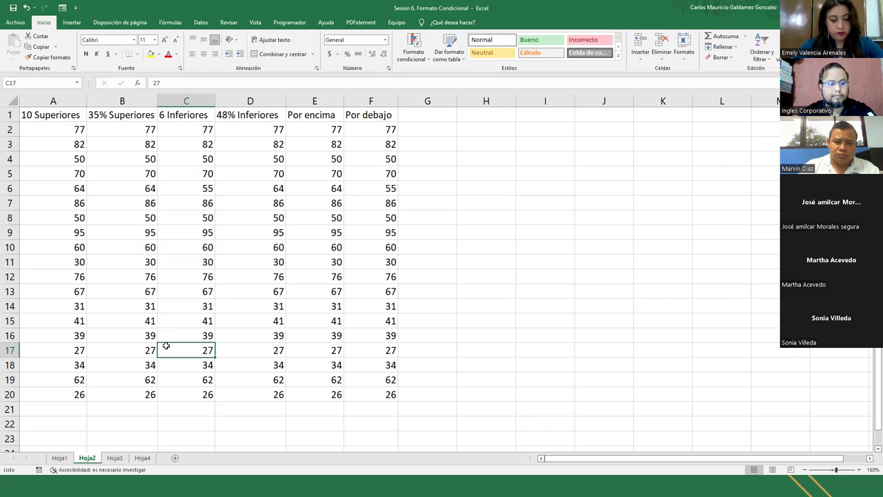
click(192, 301)
click(156, 235)
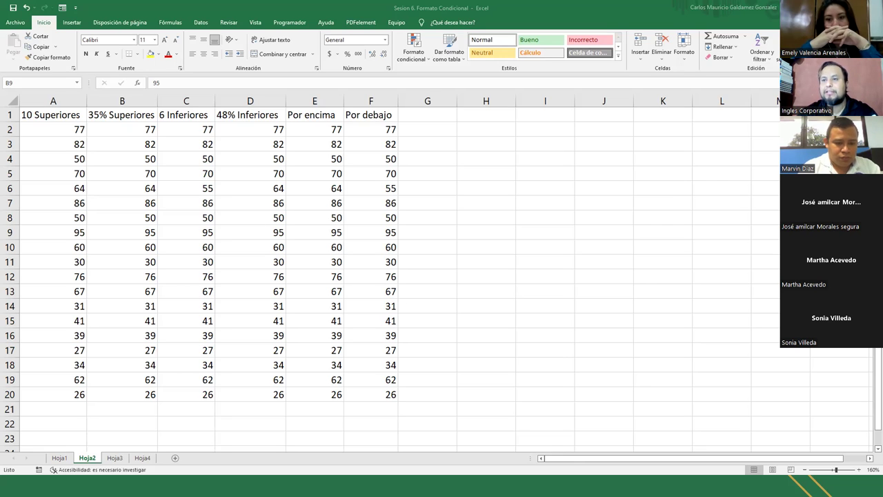
Step: Look over the conditional formatting options for highlighting cells and for top and bottom values
click(428, 61)
mouse_move(490, 81)
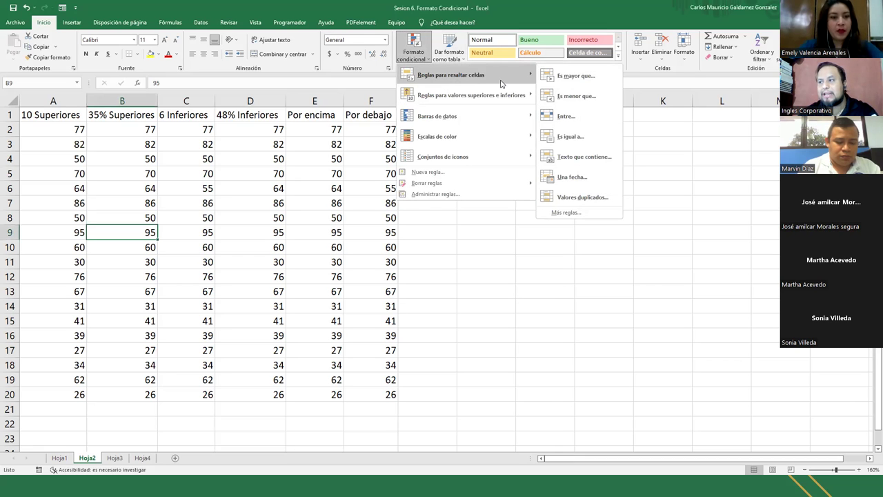
mouse_move(512, 97)
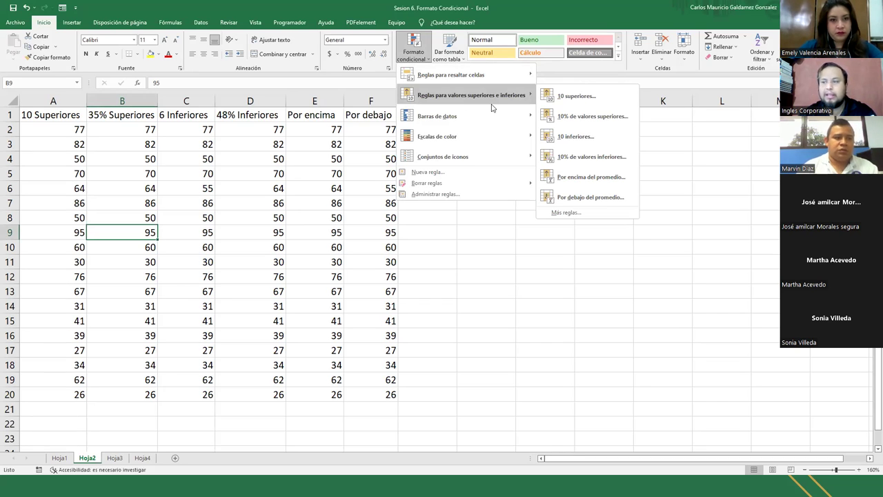
click(223, 142)
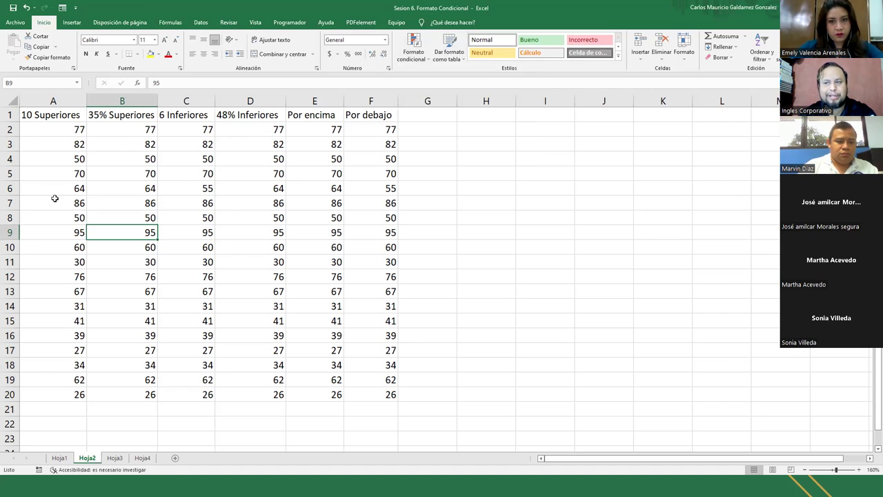
Step: Count the values in A2:A20 and note the number 19 in cell I7
drag(54, 129, 54, 394)
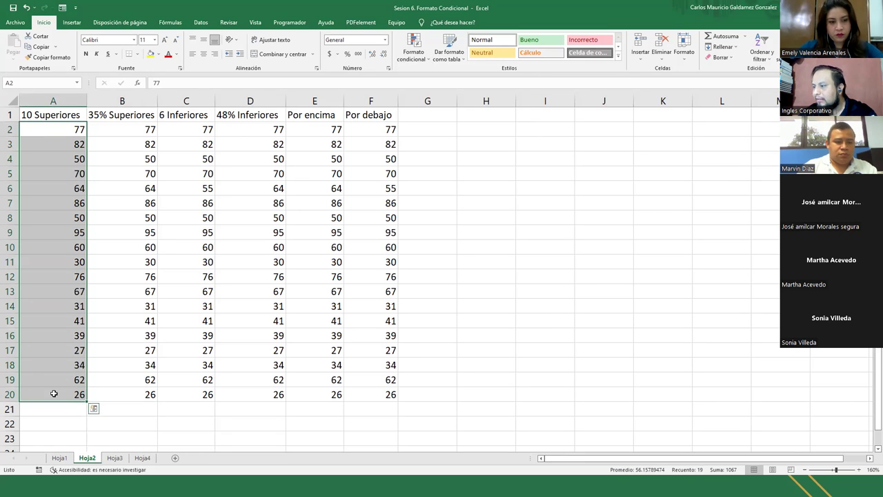
click(529, 203)
text(19)
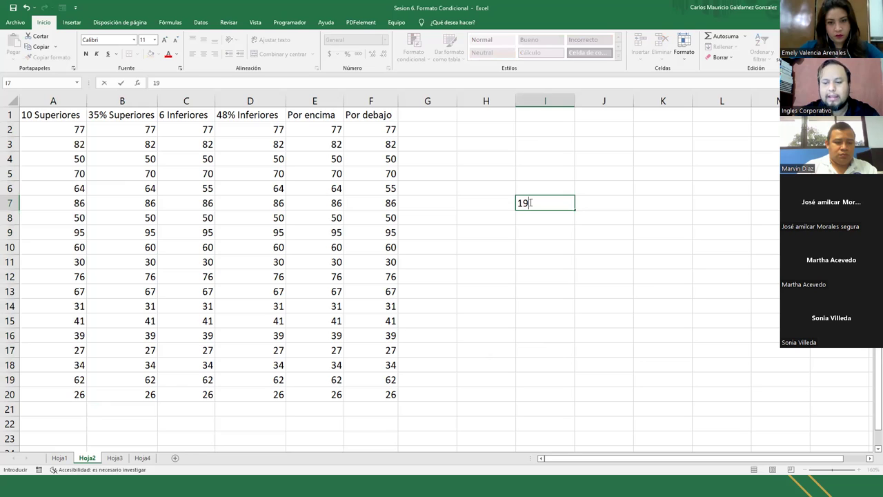
key(Return)
click(529, 203)
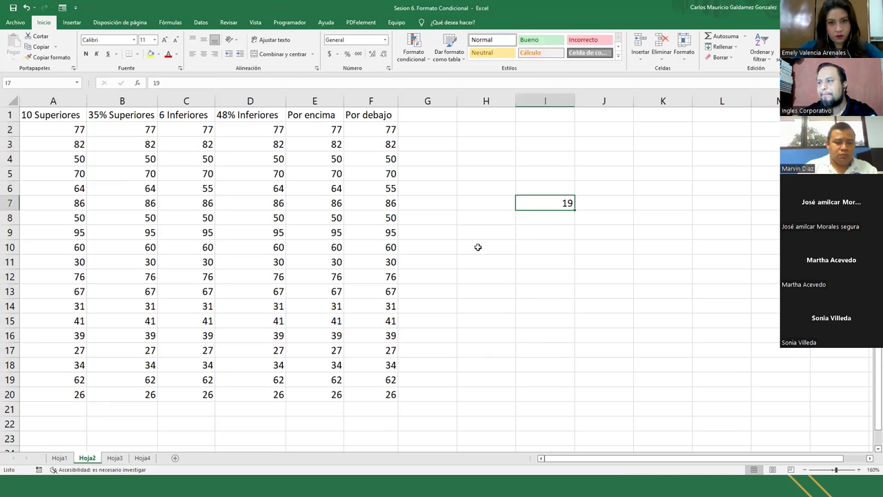
Step: Start a "10 superiores" conditional formatting rule on A2:A20 and move its dialog slightly aside
drag(52, 133, 32, 395)
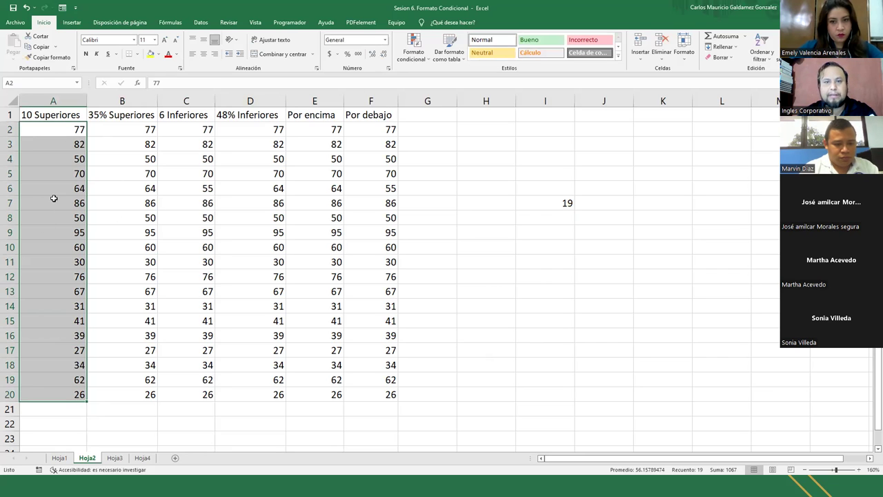
click(417, 59)
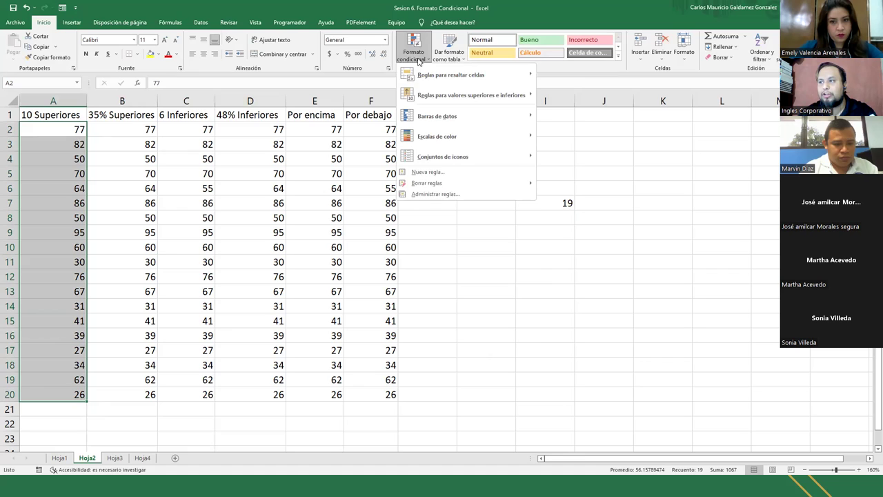
mouse_move(486, 96)
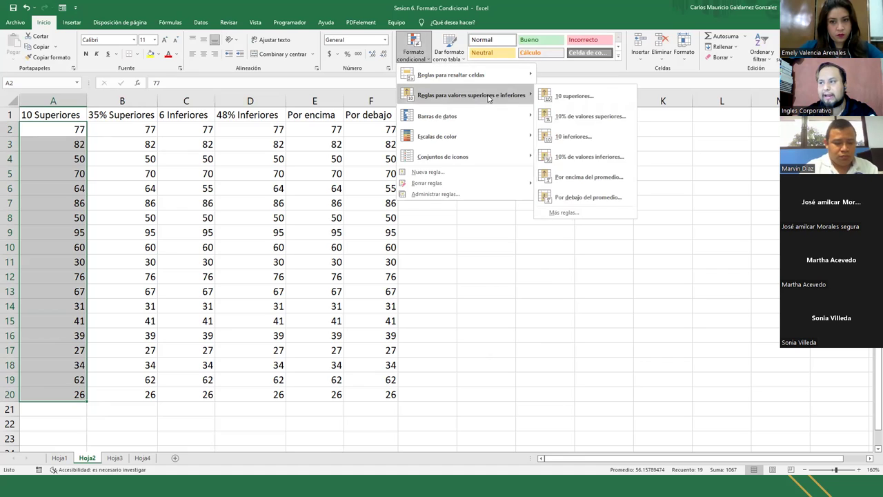
click(596, 101)
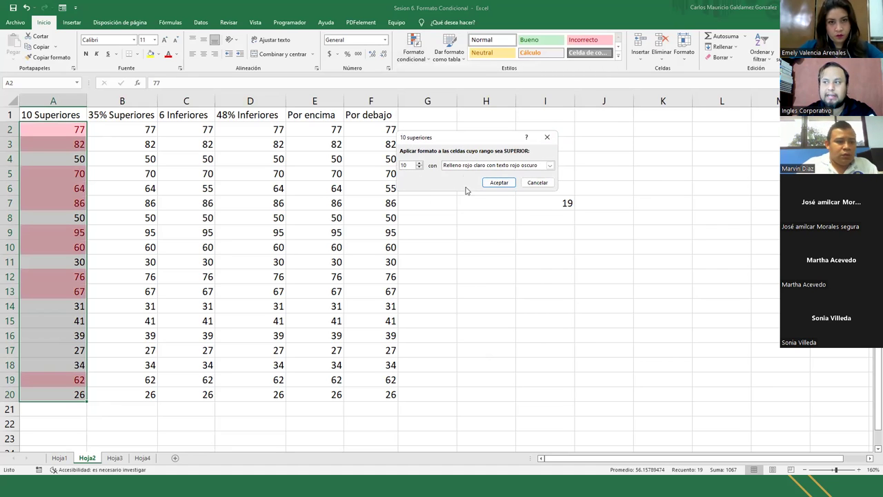
drag(445, 143, 466, 139)
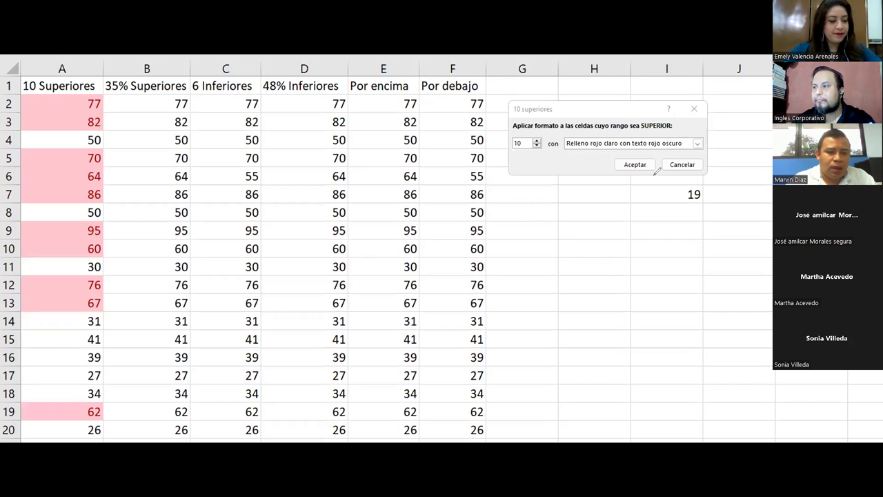
Step: Try the top-values rule with counts of 9 down to 5 and with 3, and set the count back to 10
mouse_move(522, 216)
mouse_down()
mouse_move(528, 154)
mouse_move(537, 160)
mouse_up()
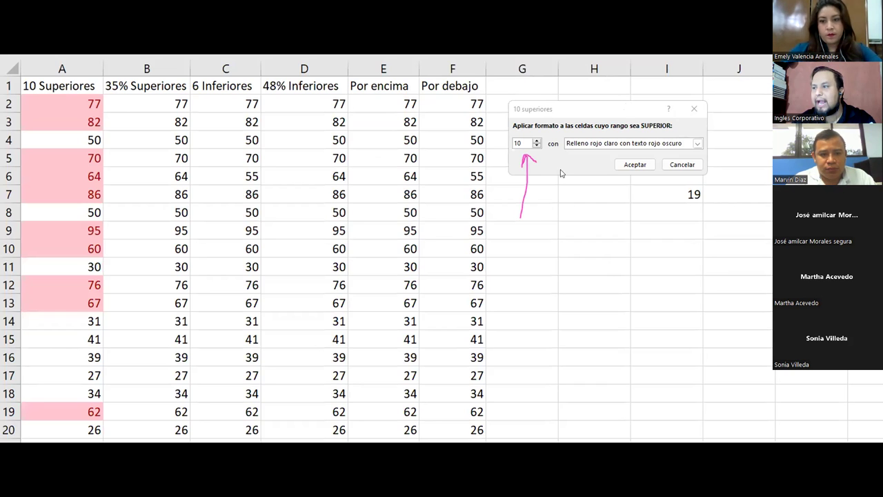
click(536, 146)
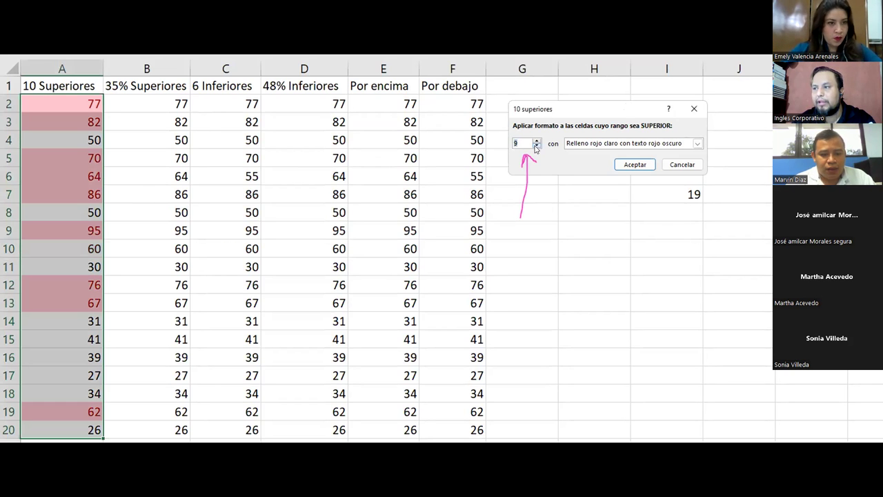
click(536, 146)
click(536, 147)
click(537, 146)
click(537, 146)
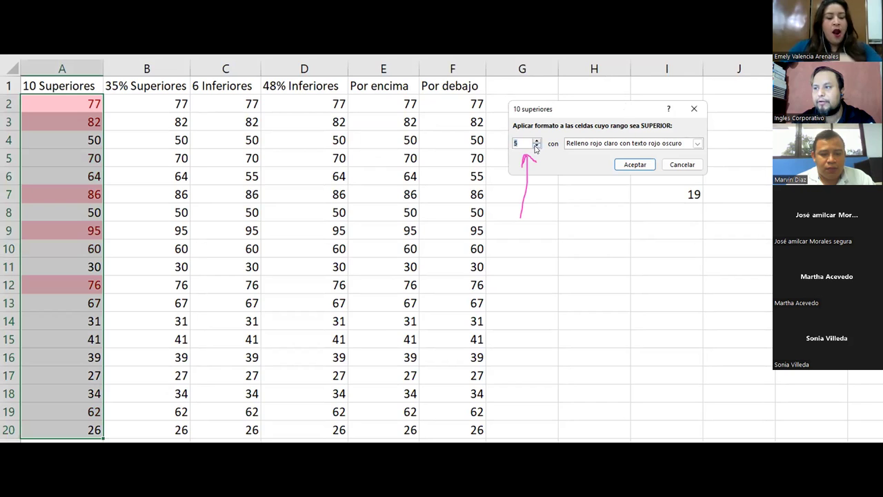
text(3)
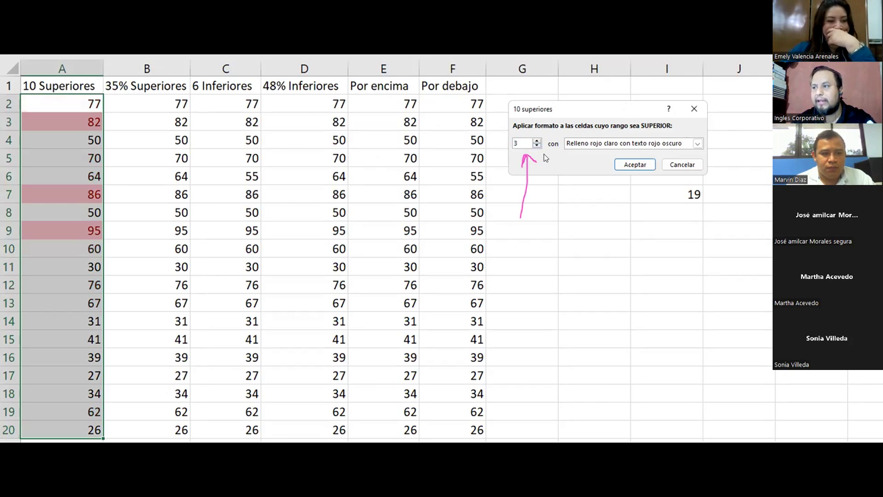
double_click(519, 143)
text(10)
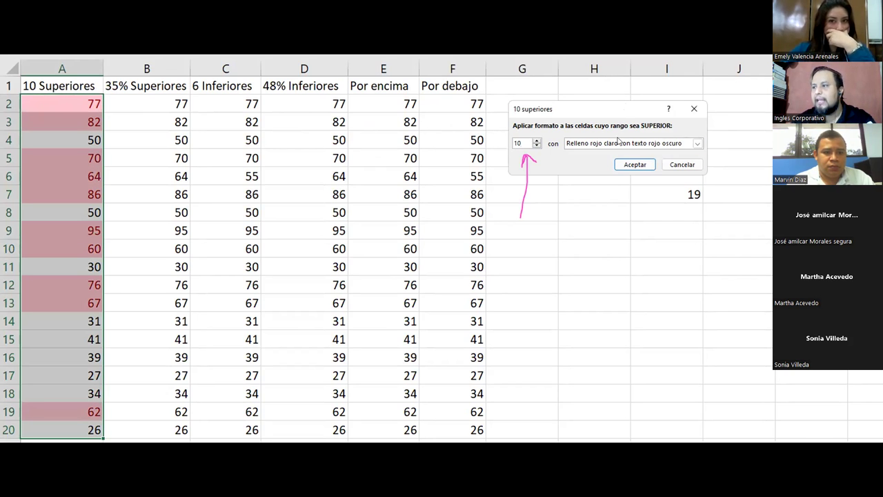
Step: Choose a custom format for the rule and set its font to bold (Negrita) in purple
click(595, 144)
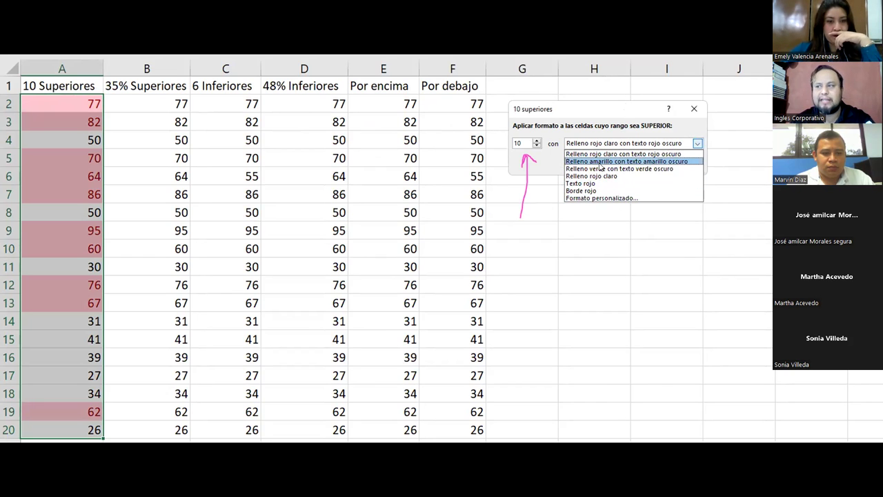
click(622, 199)
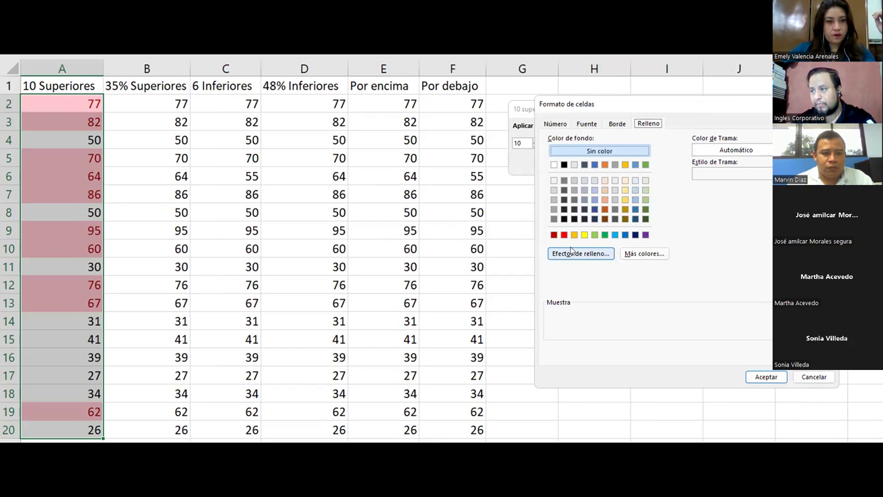
click(587, 123)
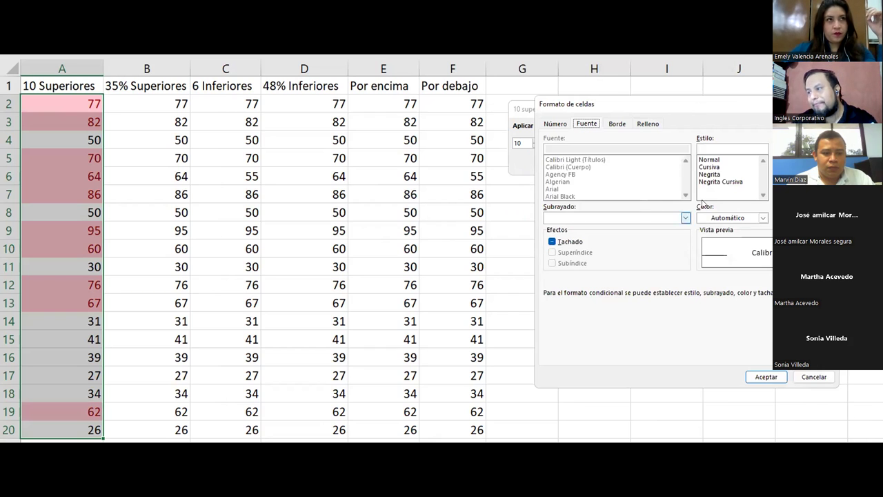
click(710, 176)
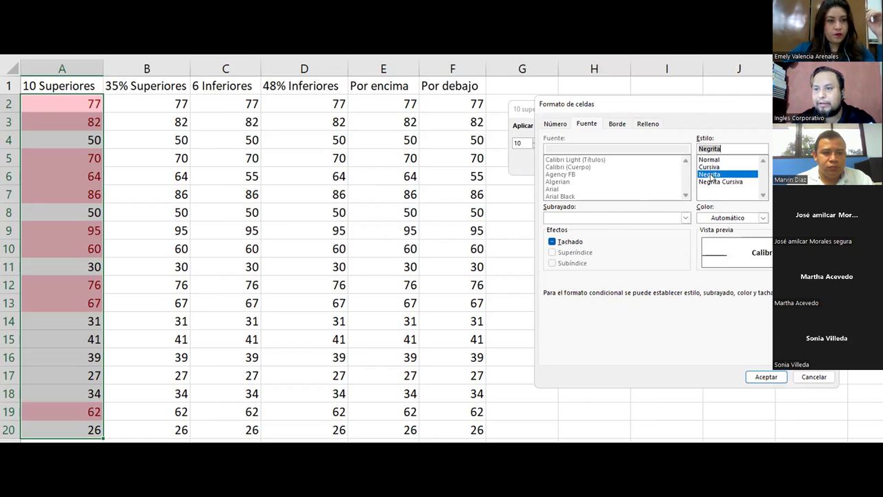
click(763, 217)
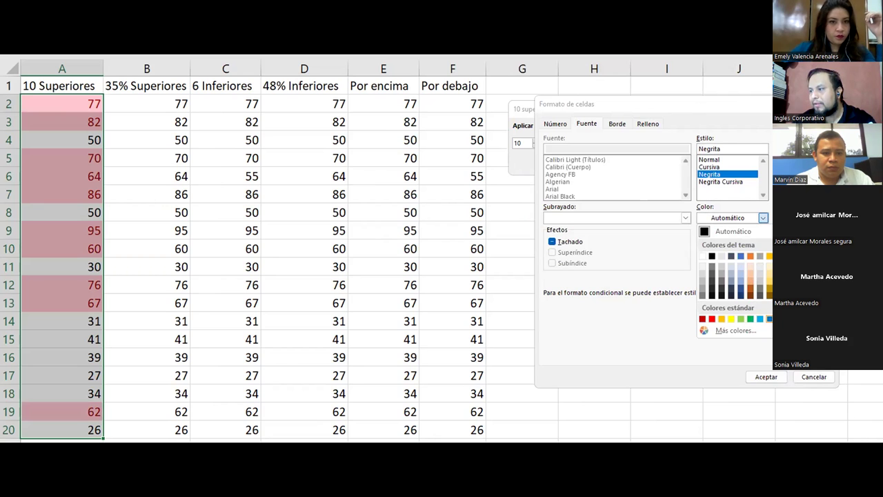
click(769, 319)
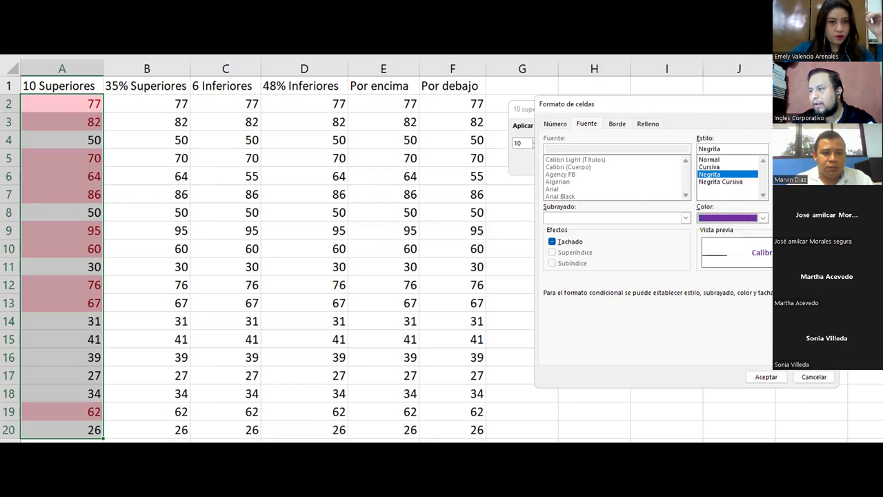
Step: Give the custom format a blue background fill and apply the top 10 rule to A2:A20
click(619, 125)
click(646, 124)
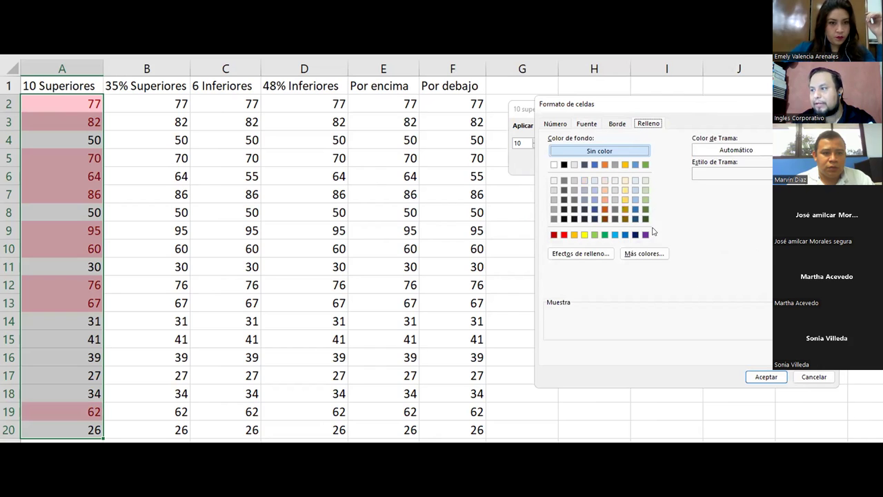
click(635, 210)
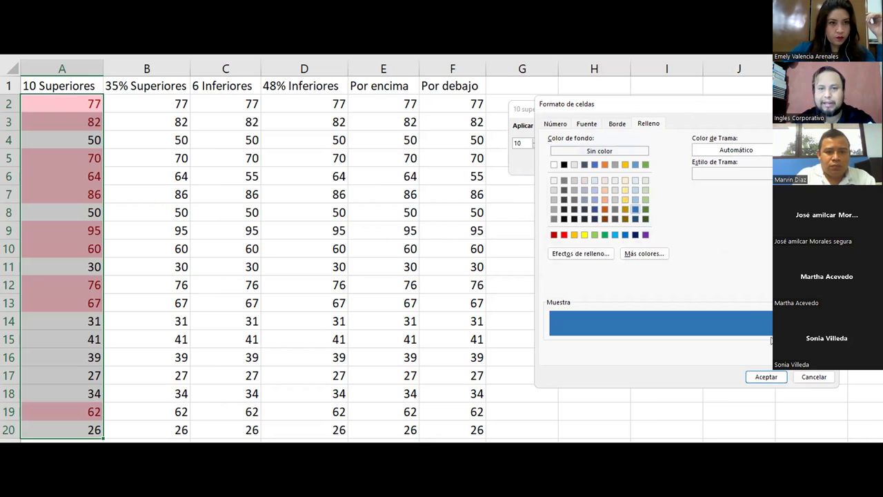
click(771, 378)
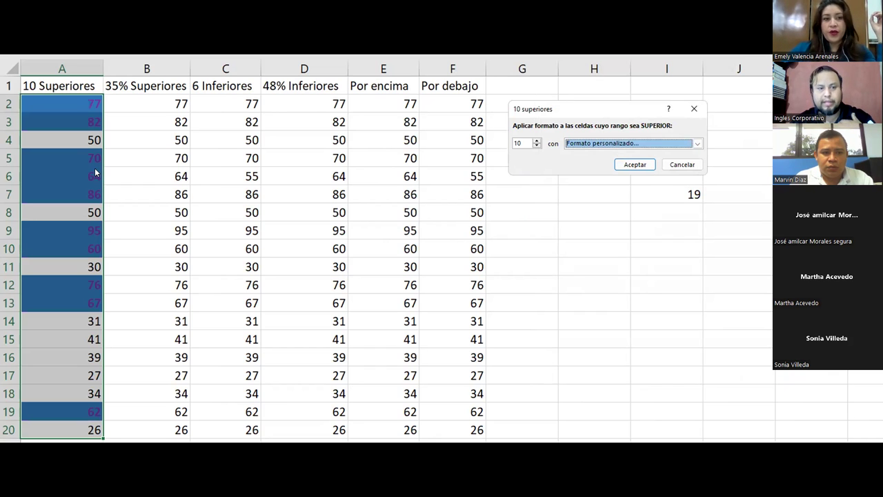
click(627, 163)
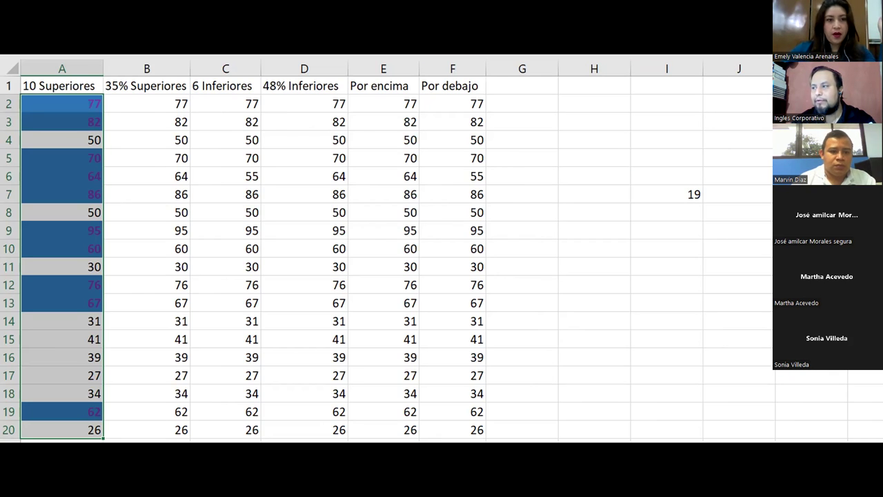
Step: Restore the ribbon, start a "10% de valores superiores" conditional formatting rule on B2:B20, and set its percentage to 35
key(ctrl+shift+F1)
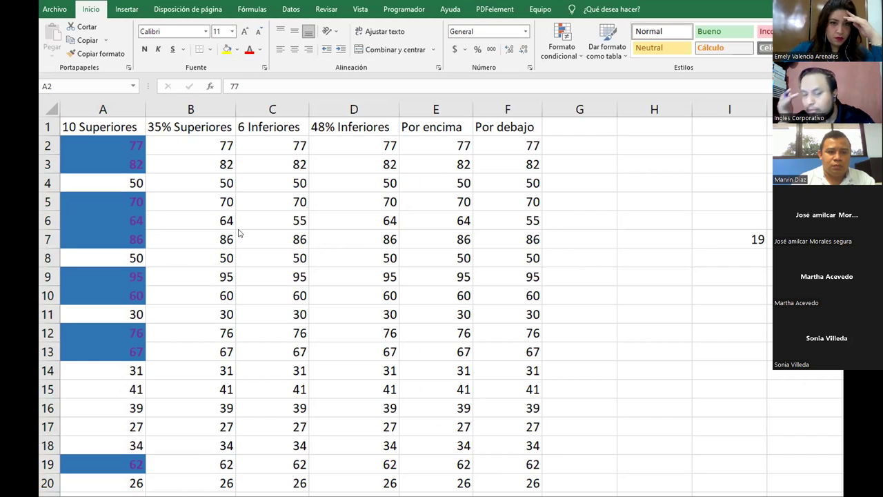
click(194, 144)
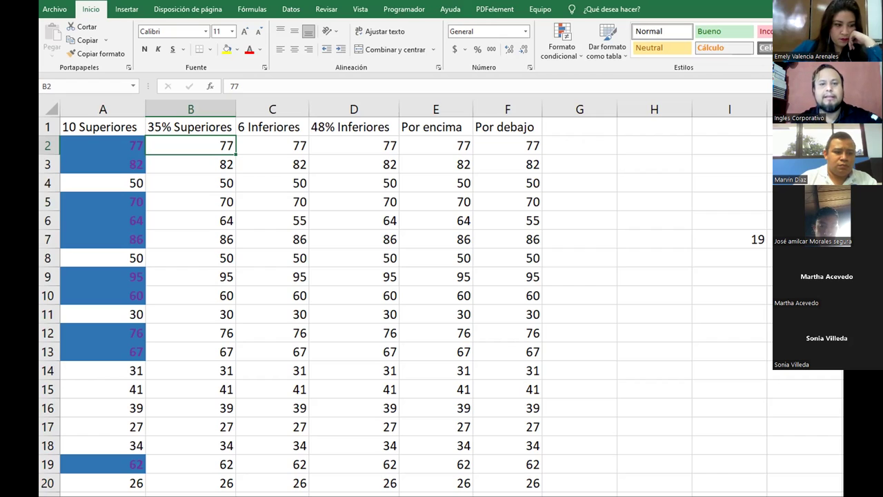
click(182, 127)
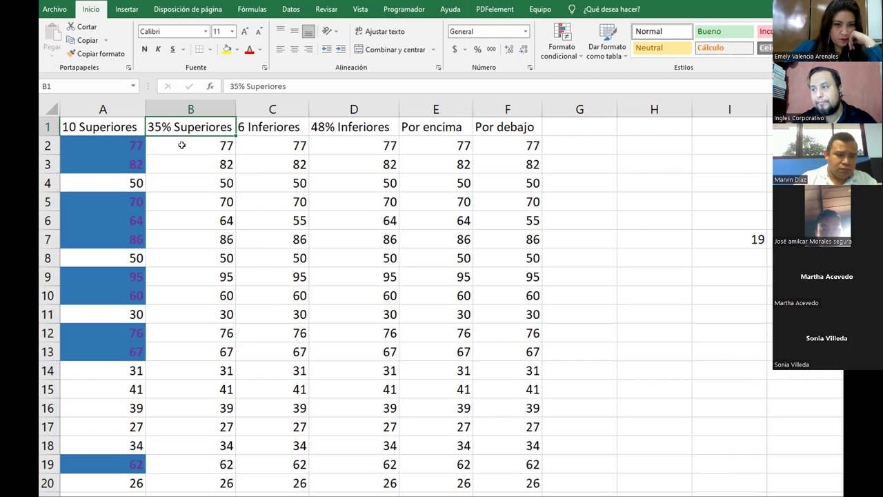
drag(182, 145, 201, 474)
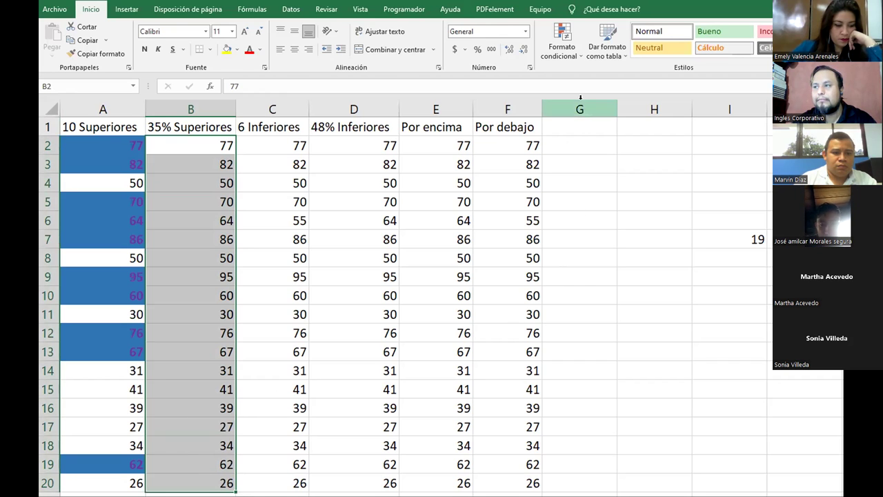
click(567, 54)
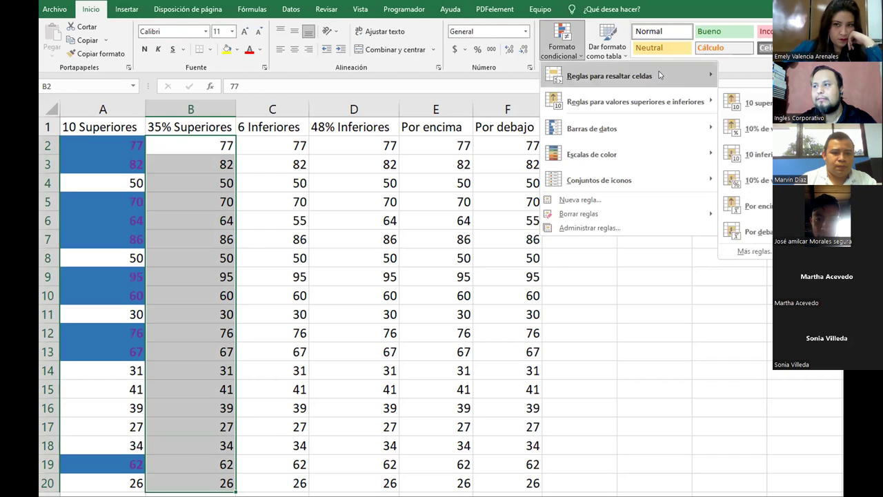
mouse_move(676, 105)
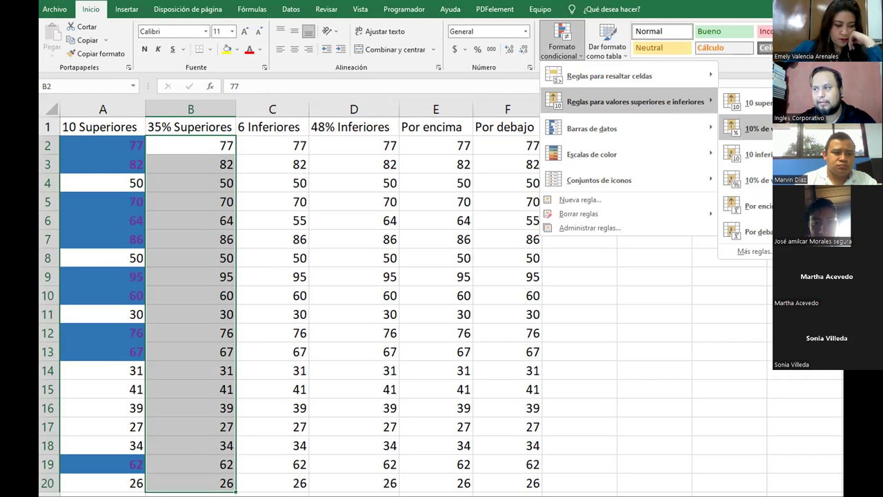
key(Return)
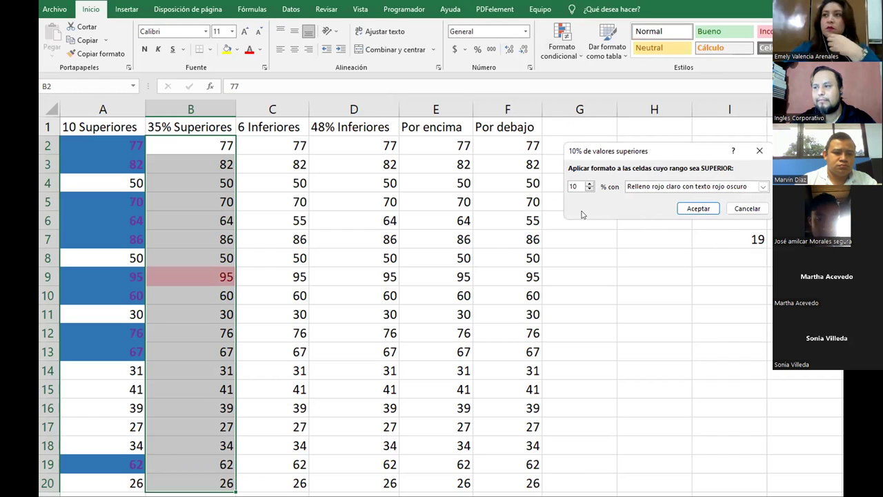
double_click(574, 186)
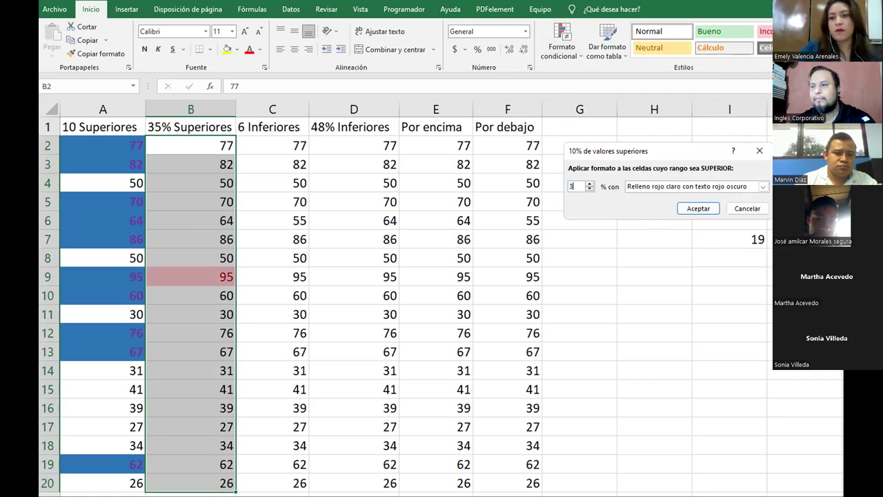
text(35)
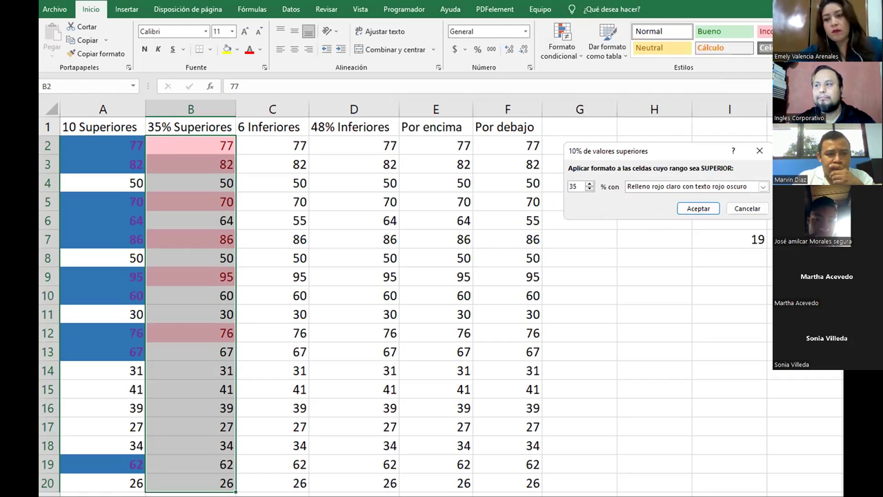
Step: Choose a custom format for the 35% rule and set its font color to standard blue
click(660, 188)
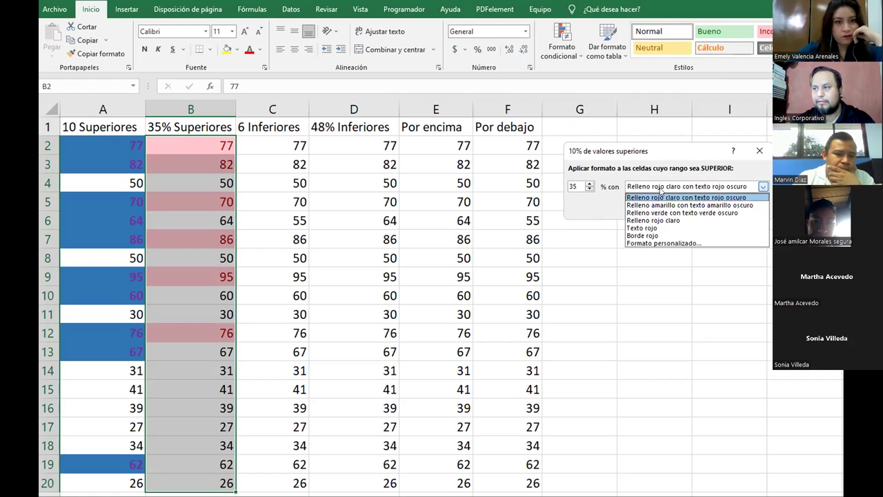
click(704, 243)
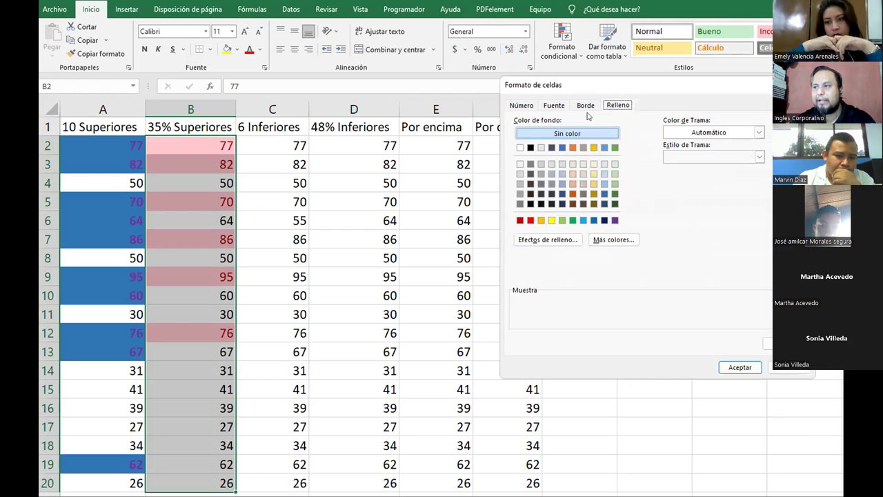
click(555, 105)
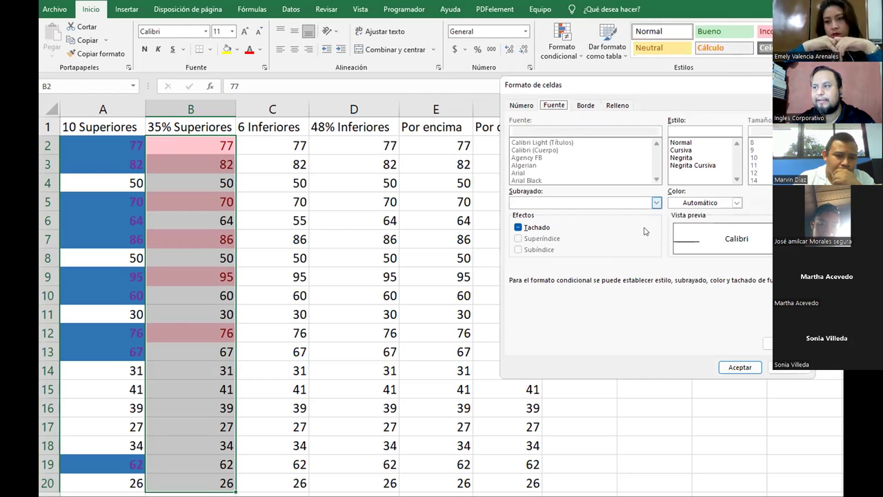
click(730, 205)
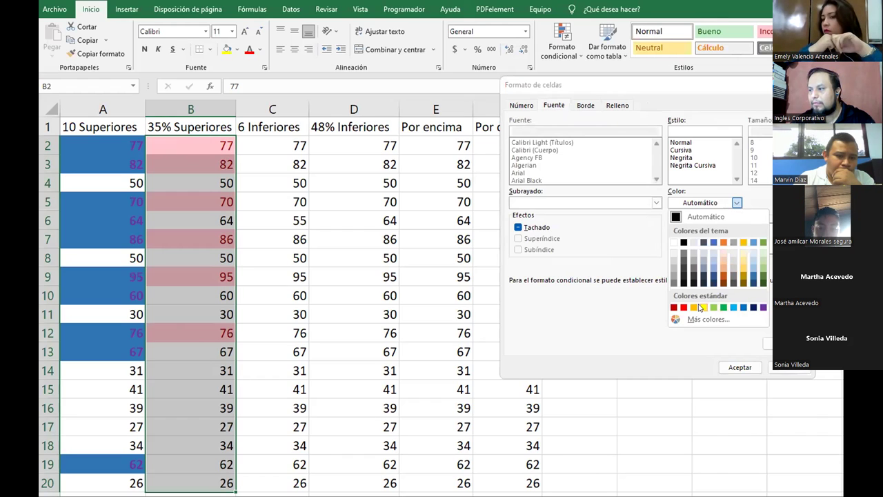
click(740, 308)
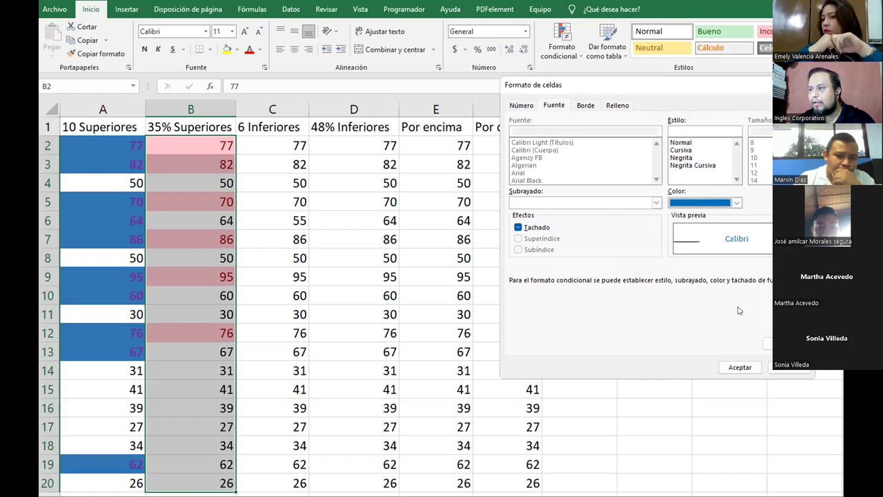
Step: Give the custom format a medium gray background fill and apply the top 35% rule to B2:B20
click(587, 108)
click(617, 109)
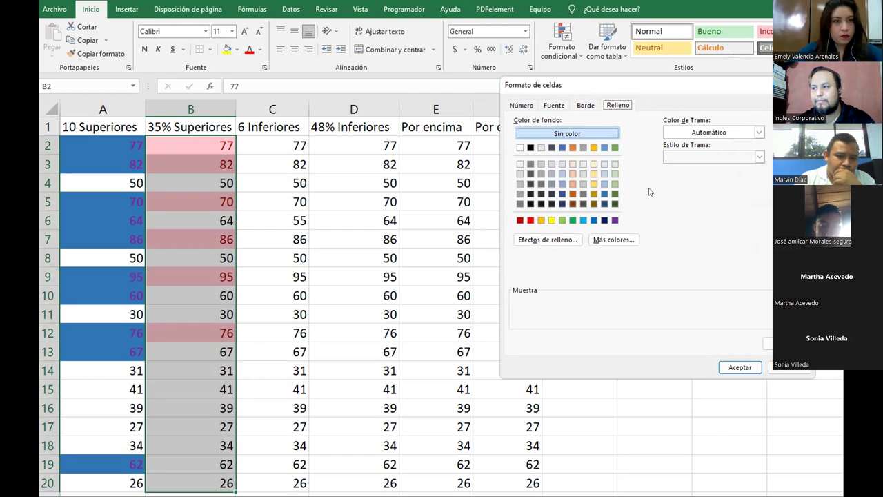
click(519, 185)
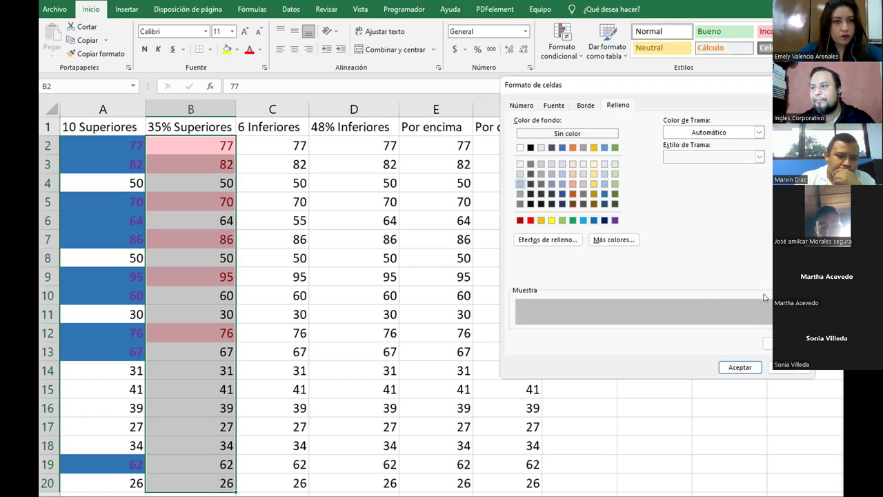
click(740, 367)
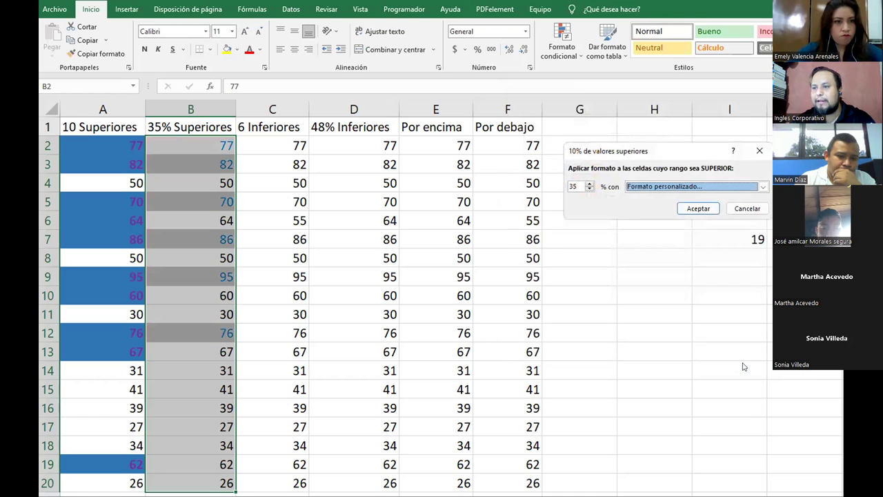
click(698, 209)
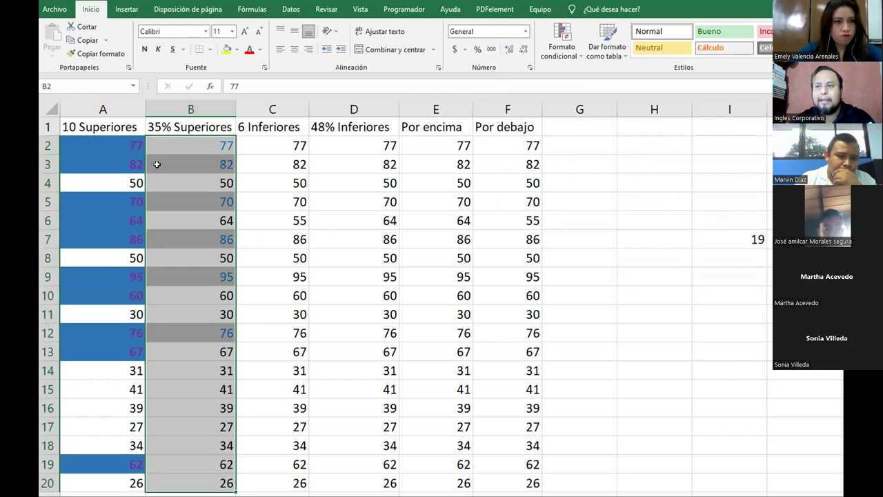
Step: Go over the highlighted cells in column B and note "6 35% 19" in cell I6
click(193, 166)
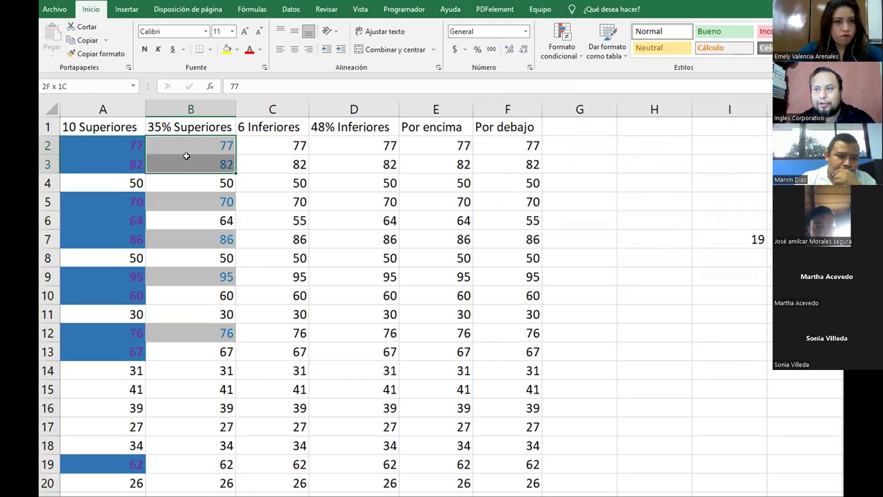
click(185, 199)
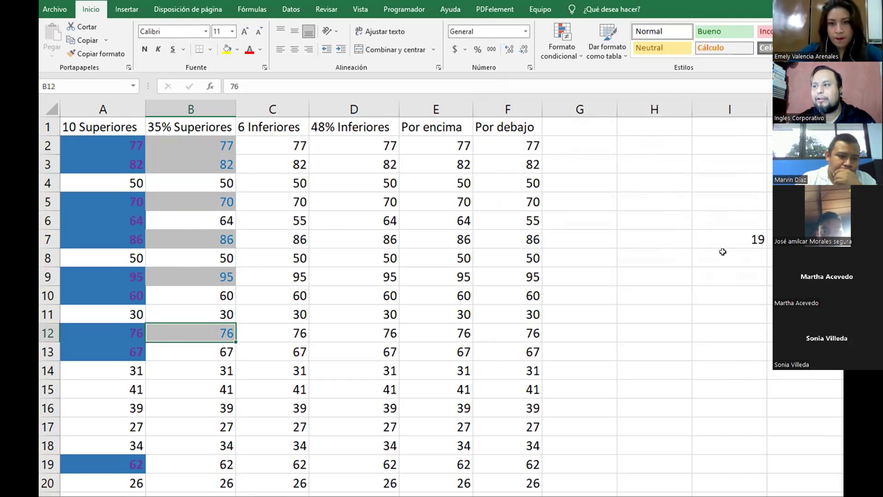
click(719, 221)
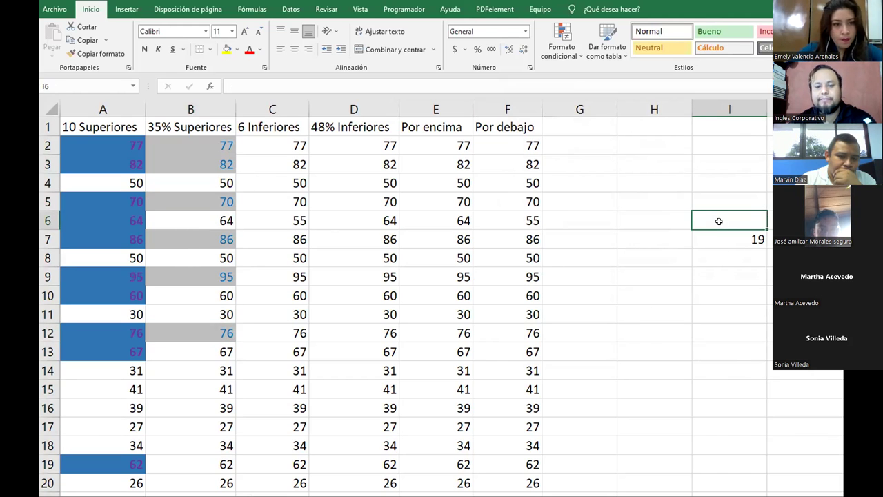
text(6 35% )
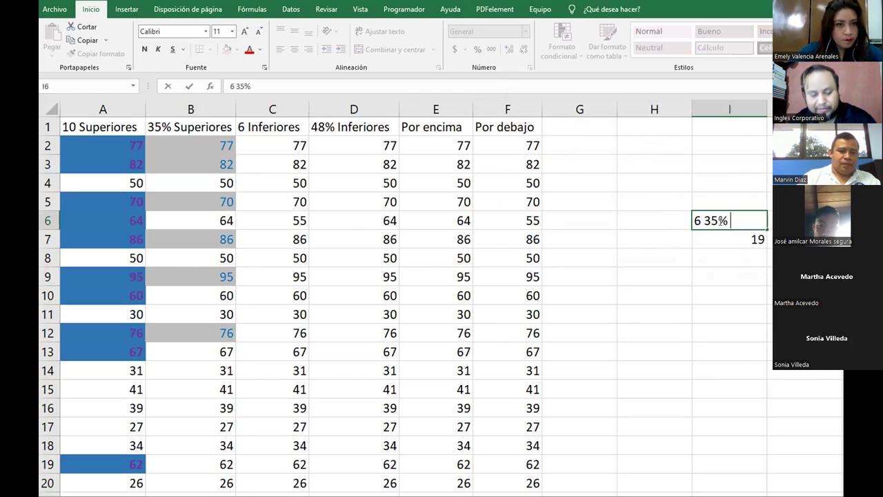
text(19)
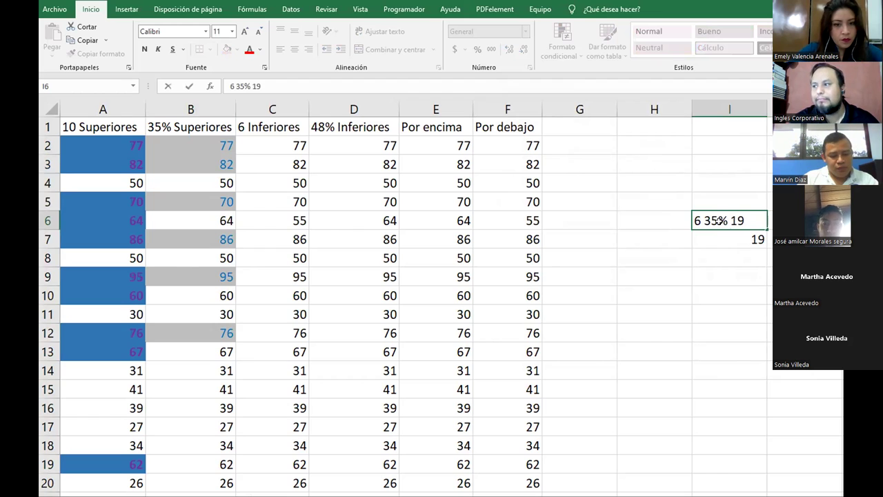
key(Return)
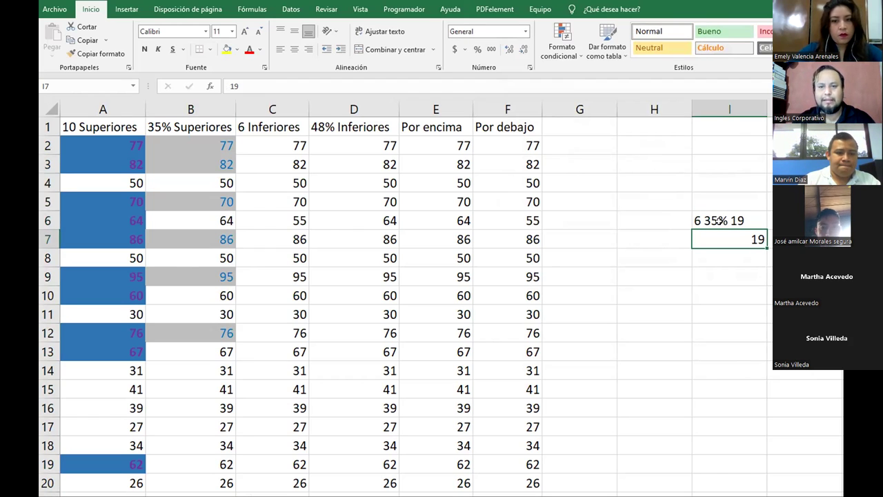
Step: Compare the highlighted and plain values in B2:B20 with the note in cell I6
click(712, 256)
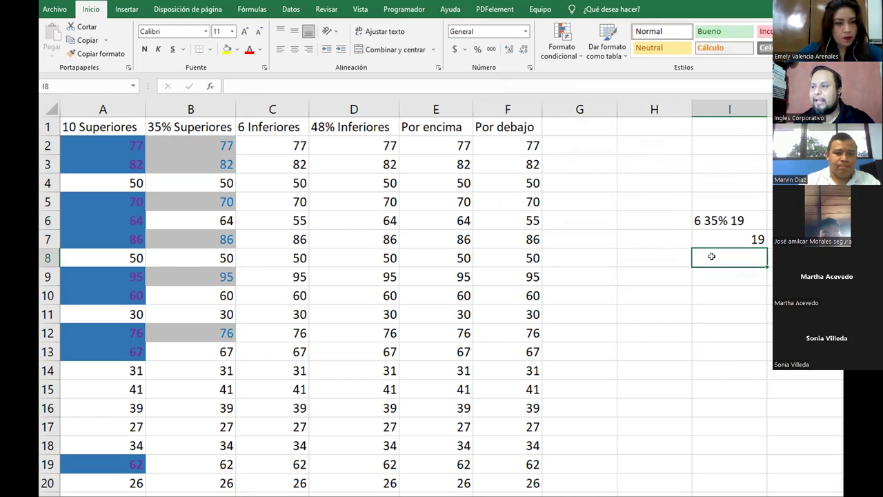
click(710, 219)
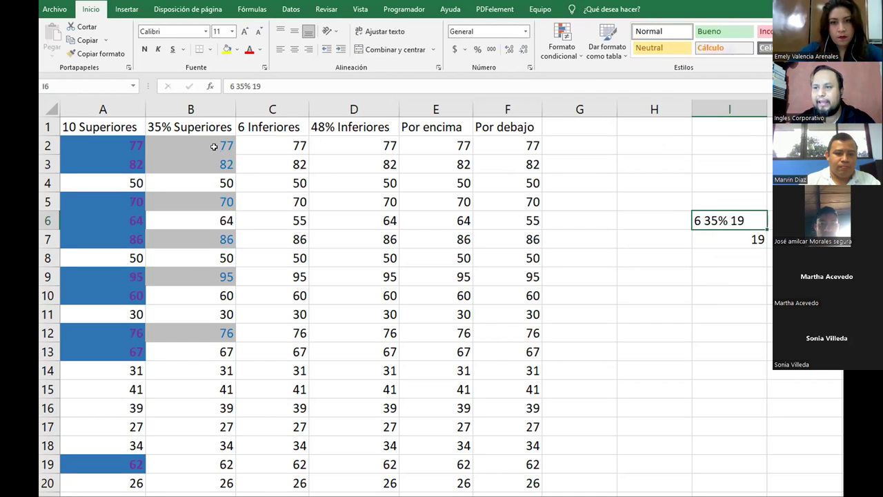
drag(214, 146, 212, 165)
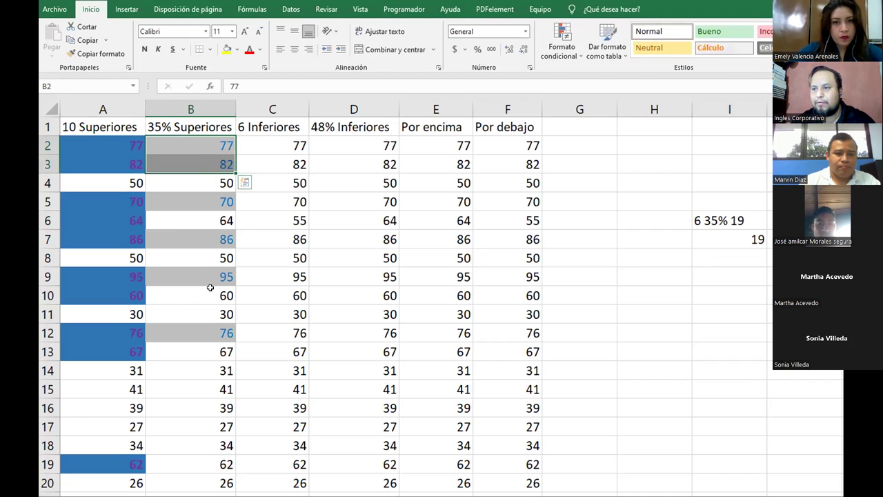
drag(205, 353, 197, 142)
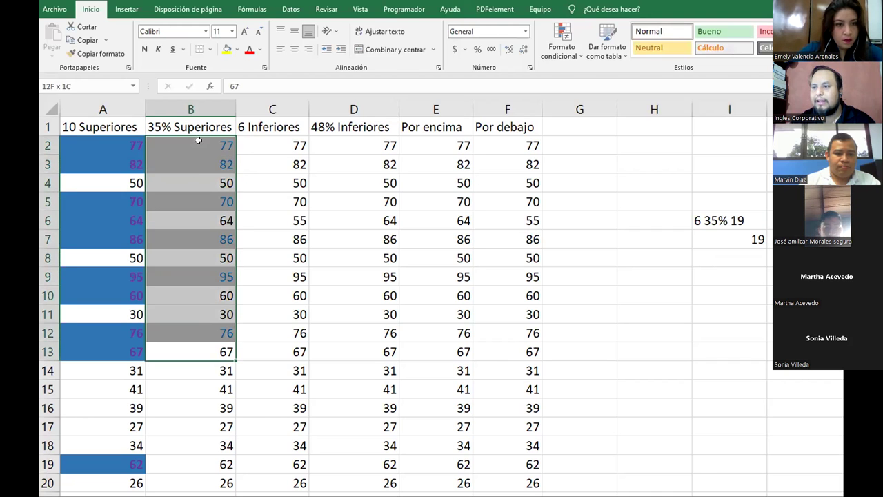
drag(184, 369, 183, 476)
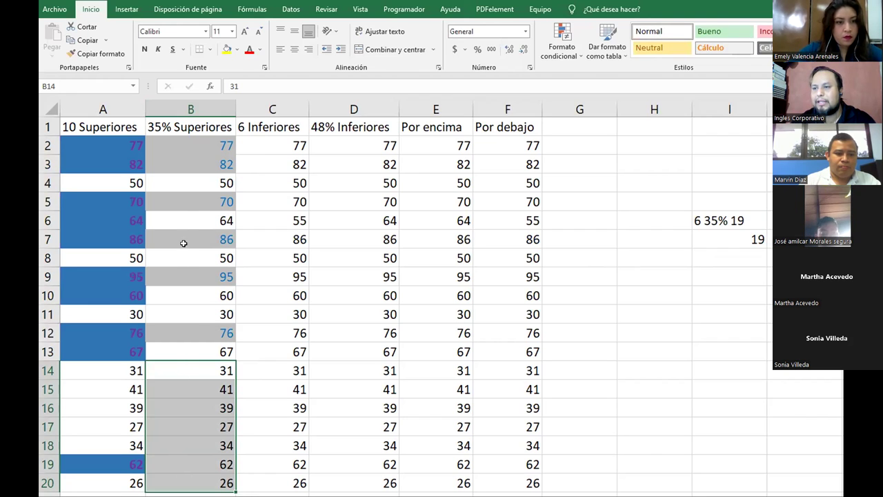
click(703, 214)
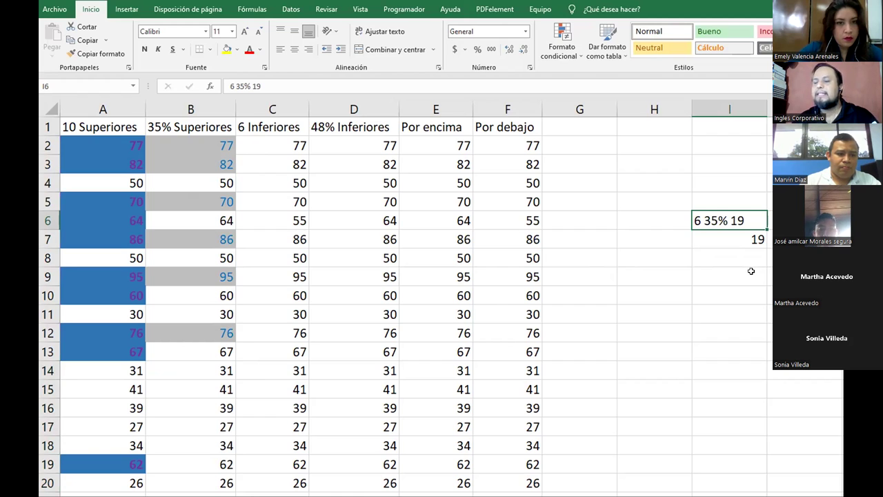
Step: Apply a bottom-items conditional format to C2:C20 for the 6 lowest values, using "Relleno verde con texto verde oscuro"
drag(178, 144, 191, 486)
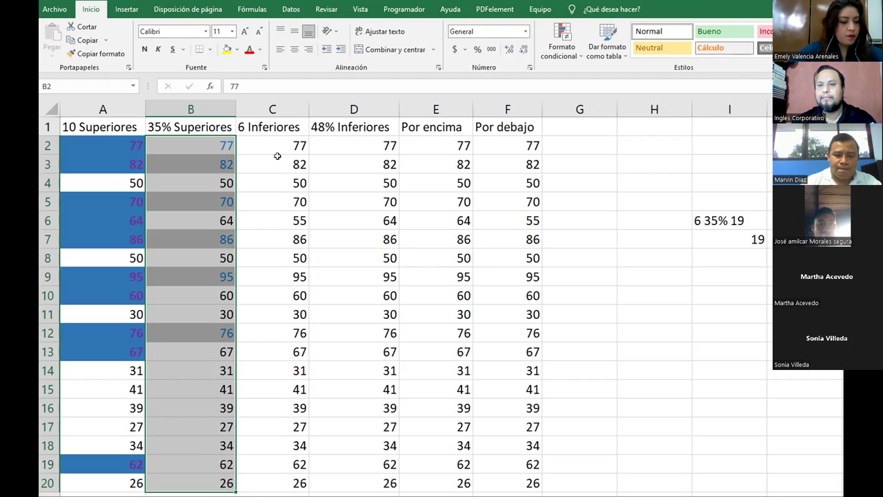
drag(276, 144, 272, 483)
click(551, 42)
mouse_move(671, 109)
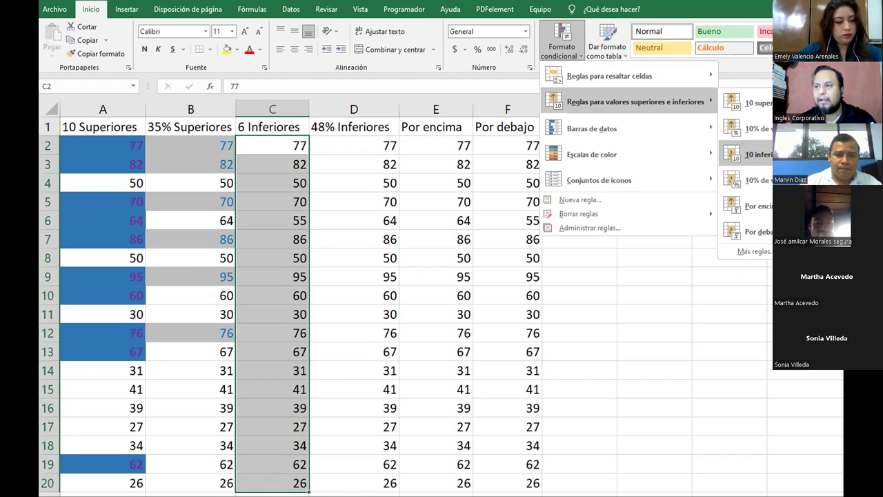
click(752, 154)
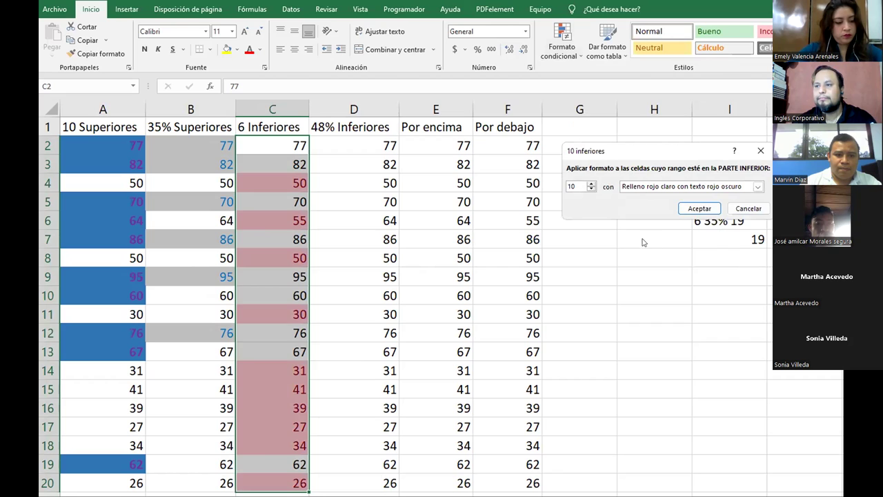
drag(577, 184, 532, 183)
text(6)
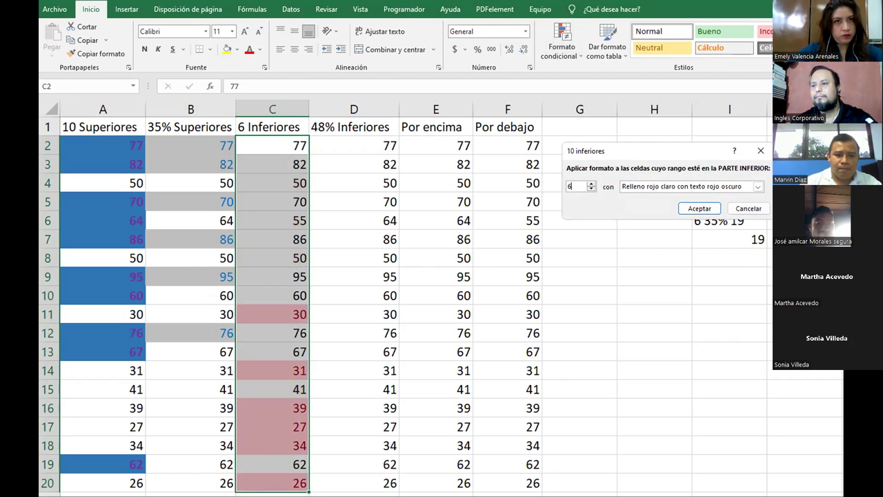
click(651, 187)
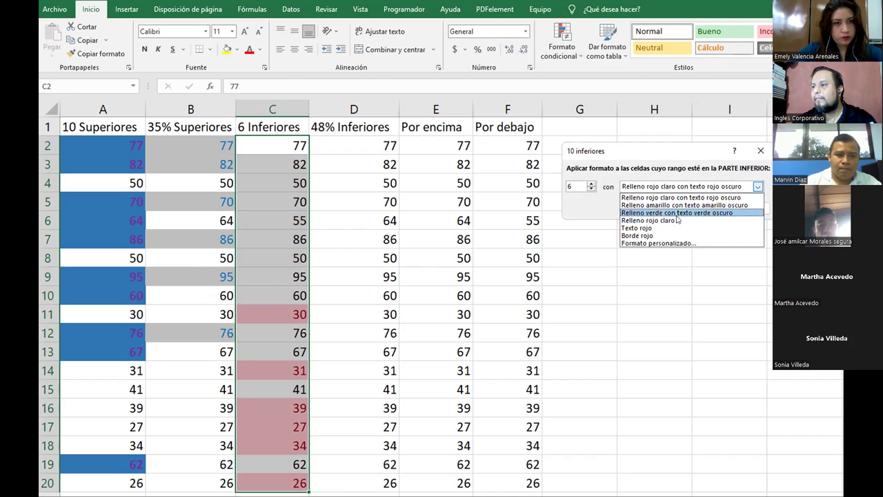
click(676, 216)
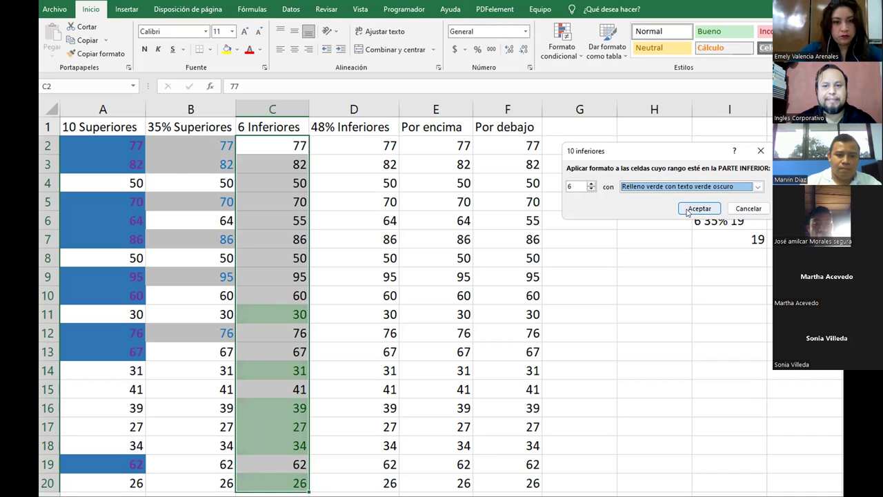
click(698, 208)
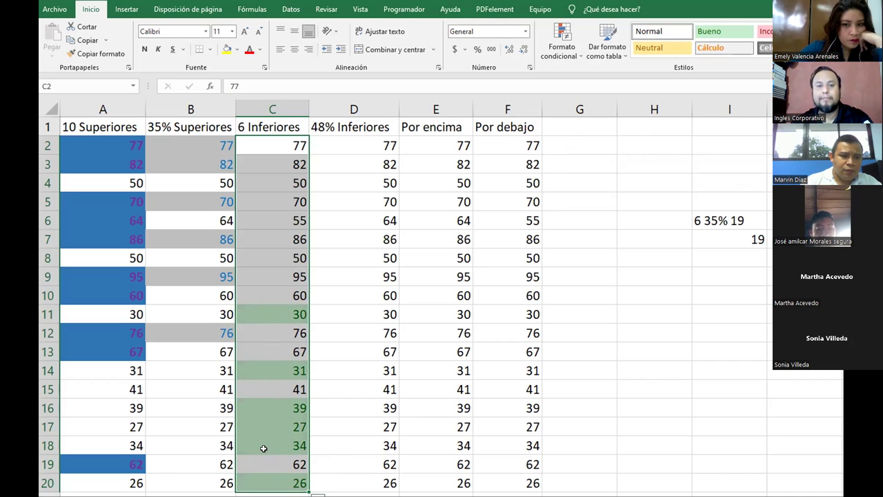
click(277, 477)
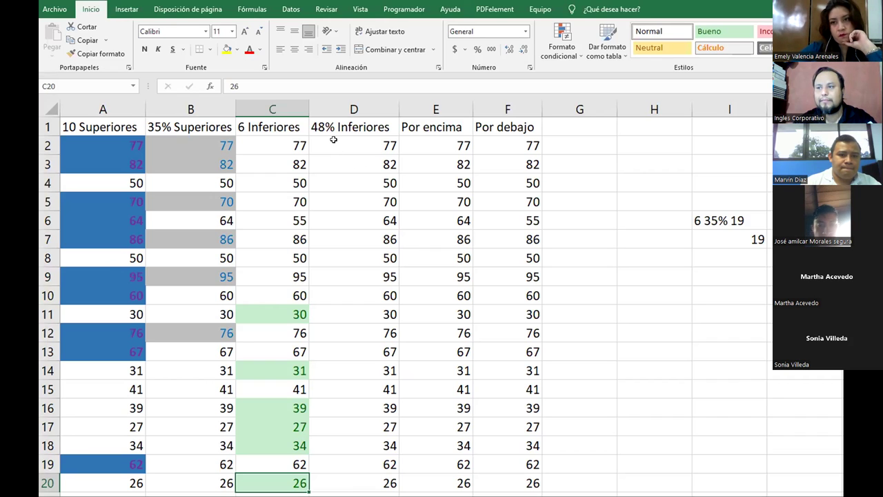
Step: Apply a bottom-percent conditional format to D2:D20 for the lowest 48%, using "Relleno rojo claro con texto rojo oscuro"
drag(333, 140, 344, 478)
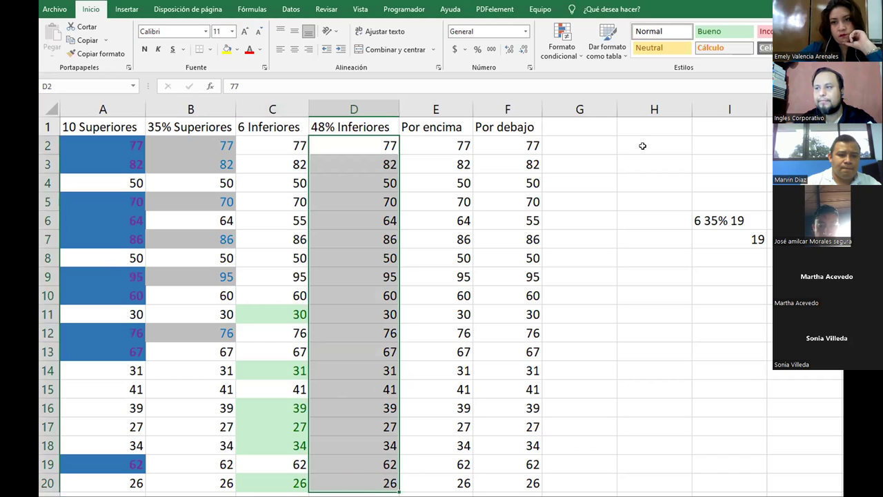
click(575, 49)
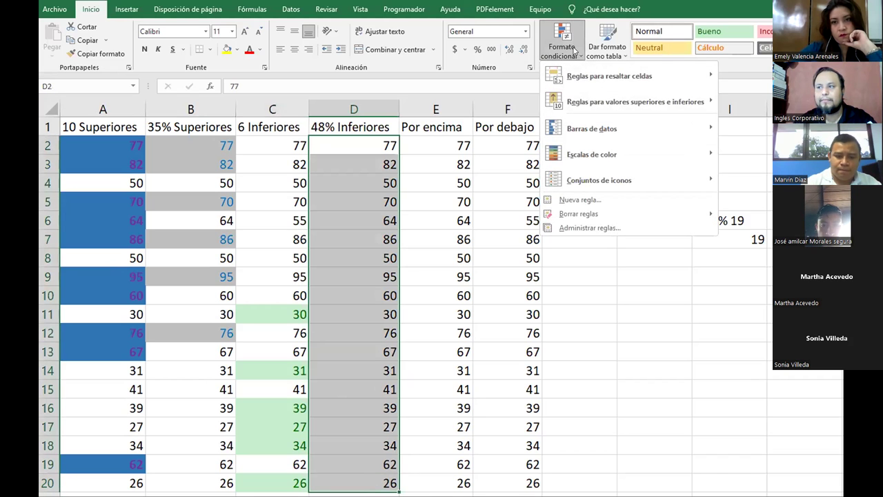
mouse_move(673, 103)
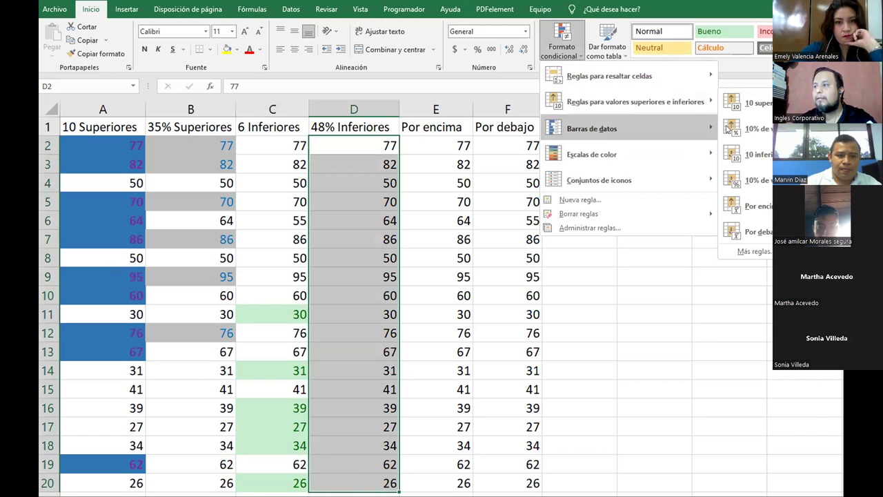
click(748, 180)
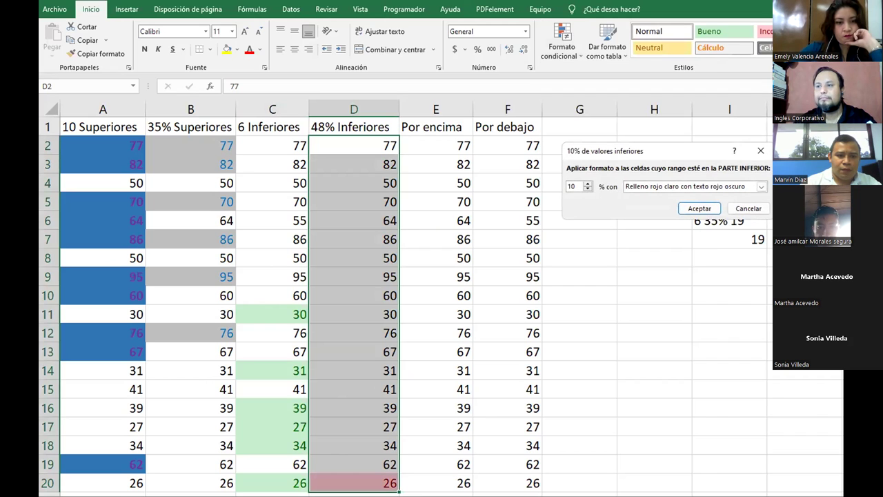
double_click(573, 186)
text(48)
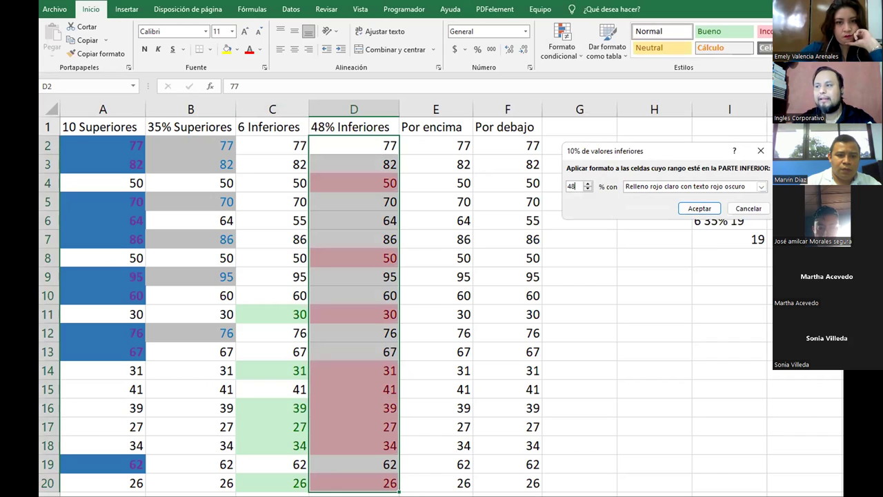
click(700, 209)
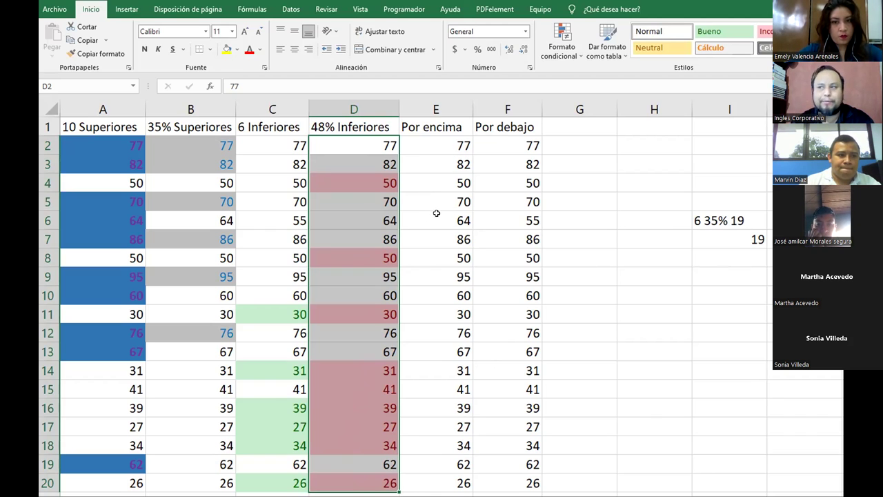
Step: Calculate the average of the "Por encima" values in cell H10 with =PROMEDIO(E2:E20)
drag(442, 147, 449, 477)
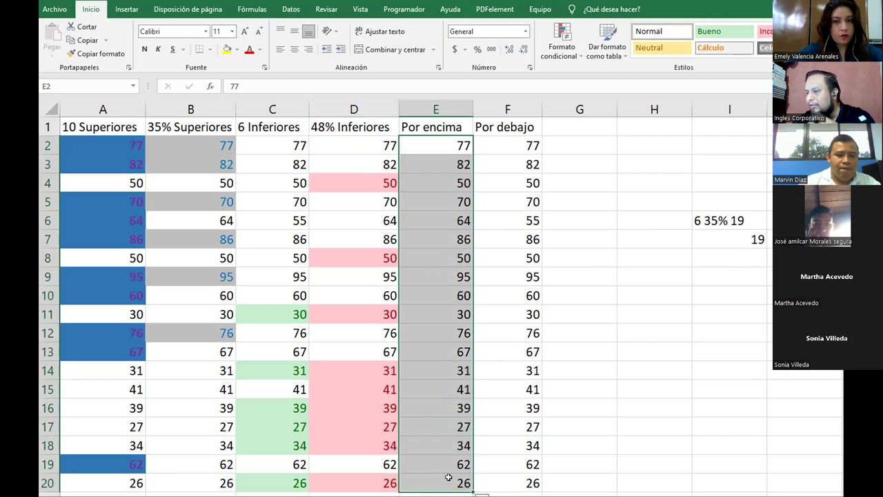
click(646, 288)
text(=)
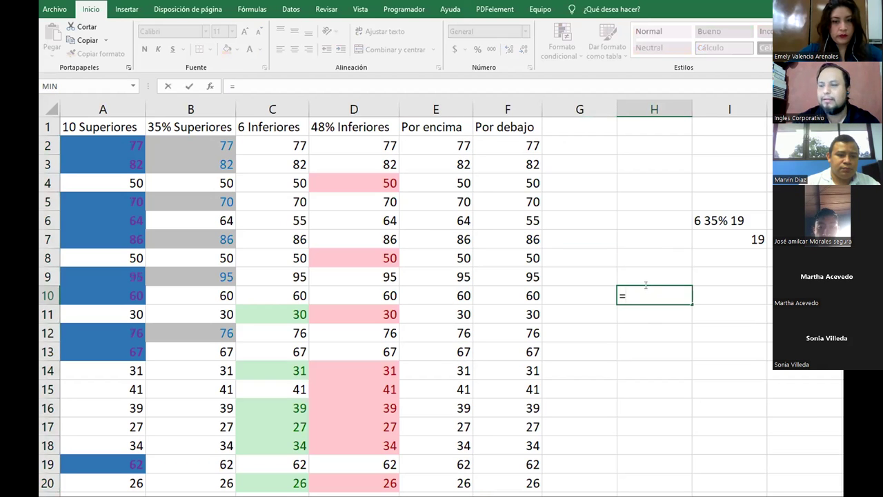
text(promedio()
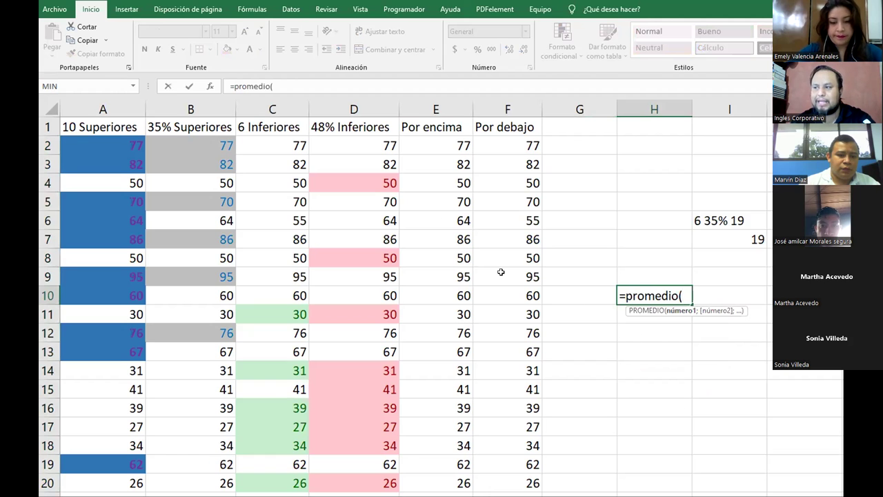
click(432, 141)
drag(432, 182, 432, 476)
text())
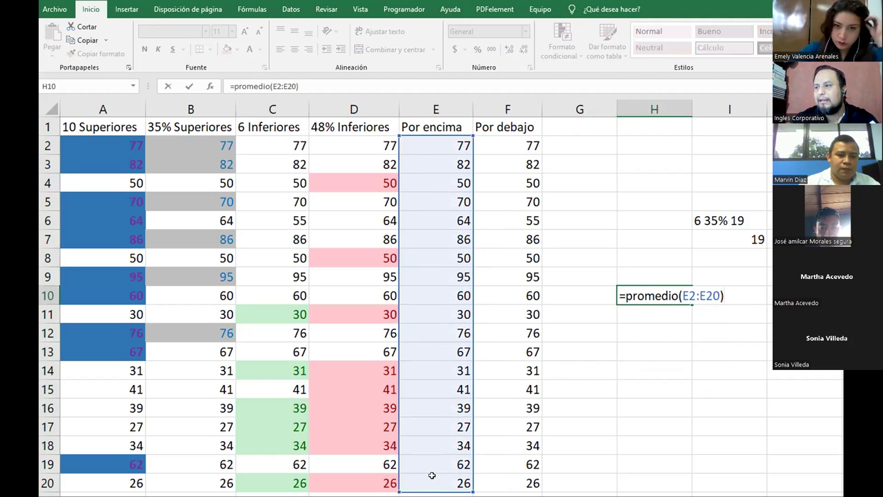
key(Return)
Step: Reduce the average in cell H10 to two decimal places
click(662, 294)
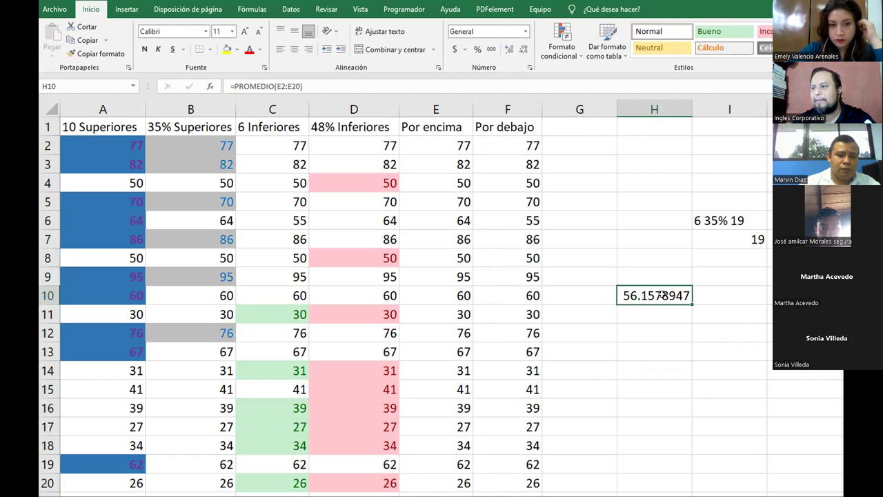
click(523, 51)
click(522, 51)
click(522, 51)
click(523, 51)
click(522, 51)
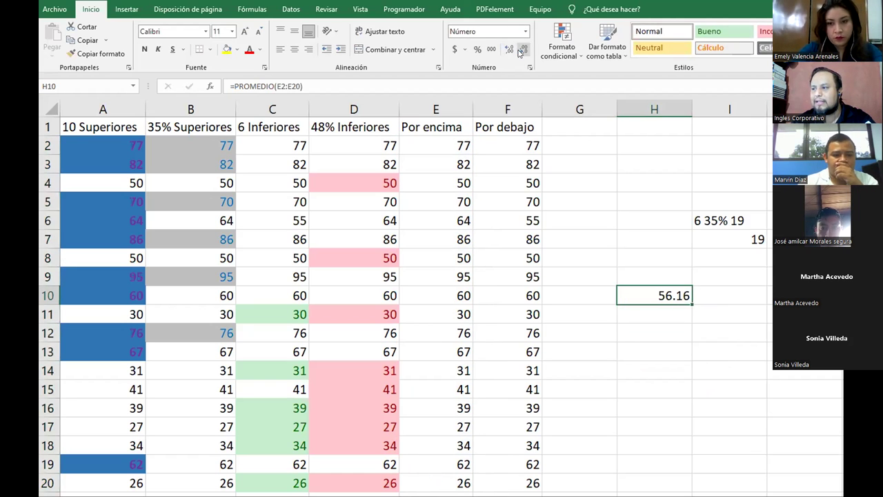
click(639, 407)
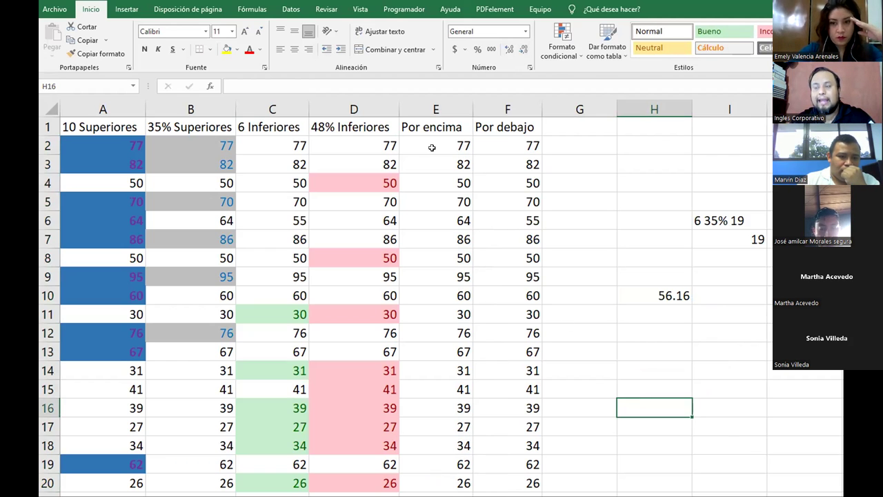
drag(511, 147, 510, 472)
click(655, 294)
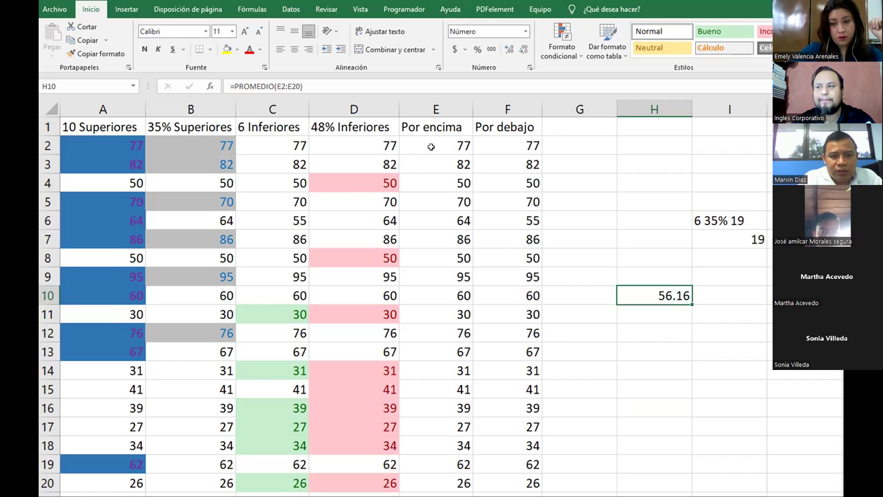
Step: Apply an above-average conditional format to E2:E20, using "Relleno amarillo con texto amarillo oscuro"
drag(431, 146, 426, 476)
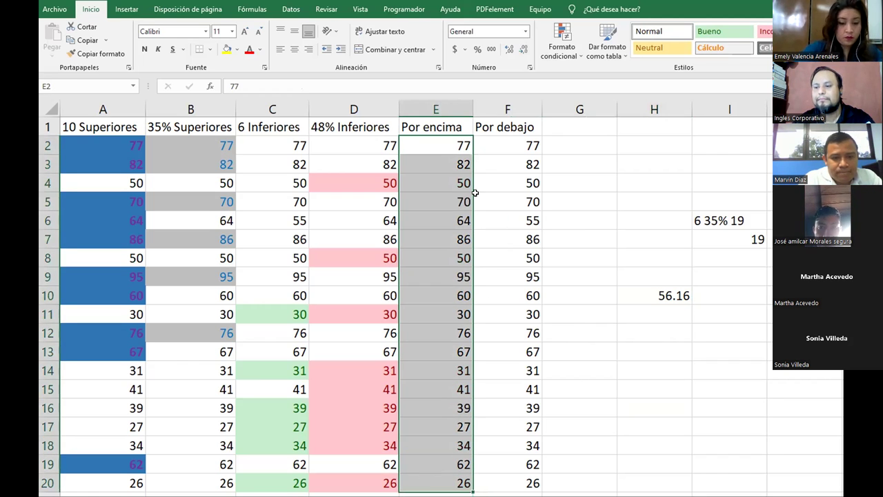
click(563, 49)
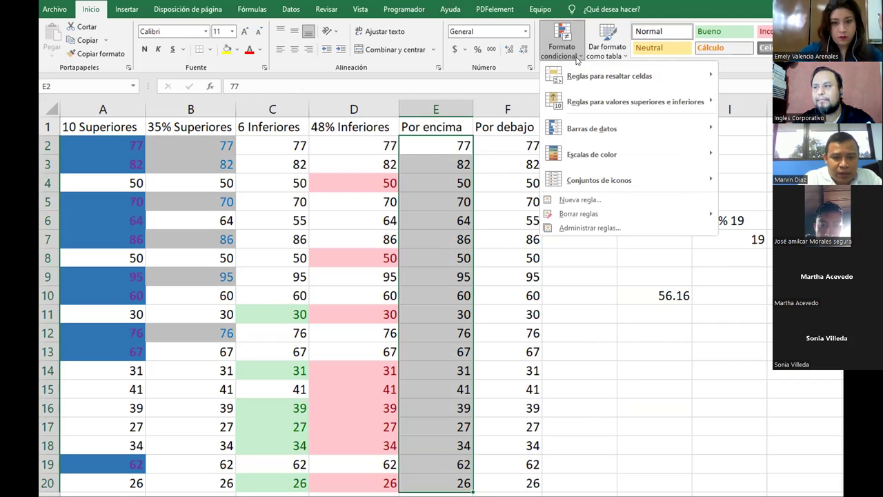
mouse_move(663, 115)
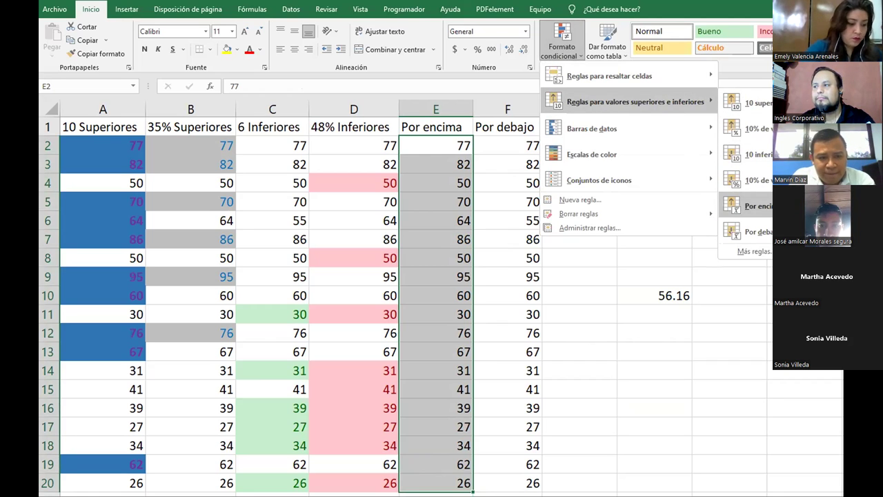
click(749, 205)
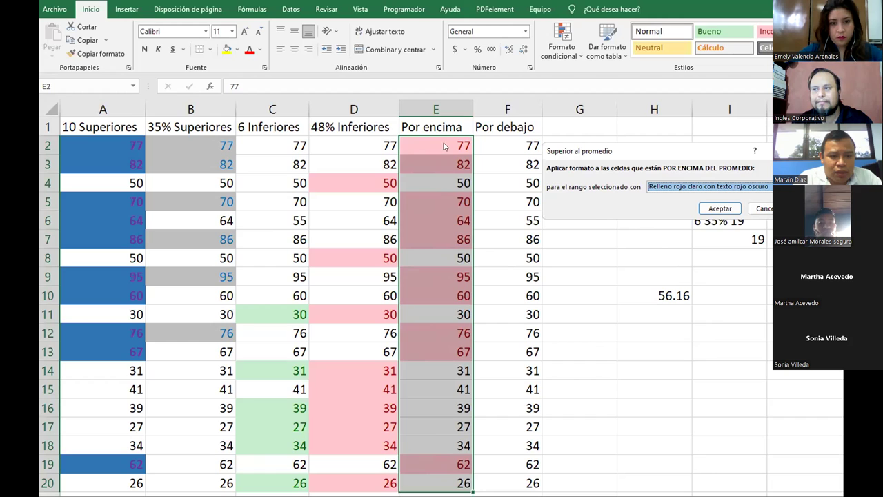
click(673, 188)
click(673, 201)
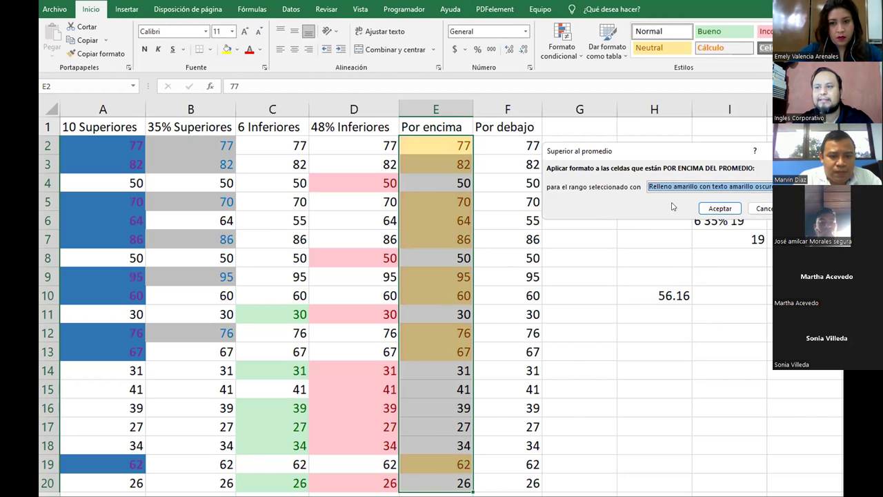
click(718, 209)
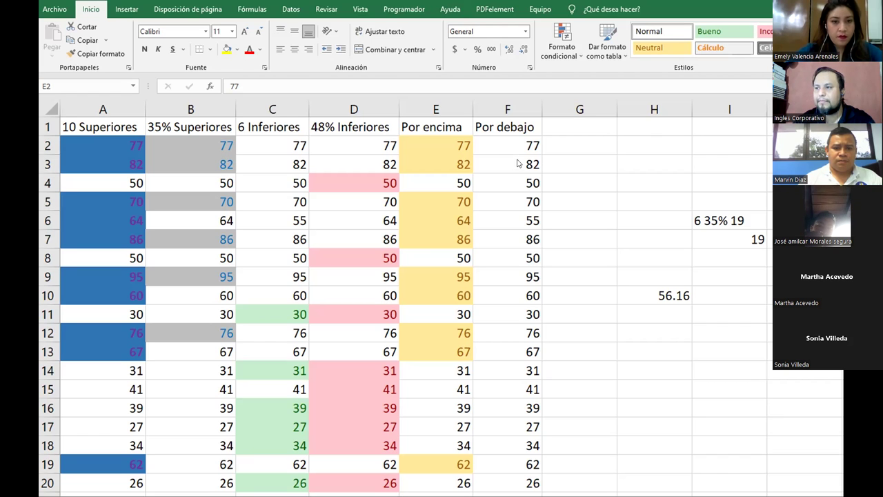
Step: Start a below-average conditional formatting rule for the "Por debajo" values in F2:F20
key(ctrl+shift+Down)
click(509, 143)
key(ctrl+shift+Down)
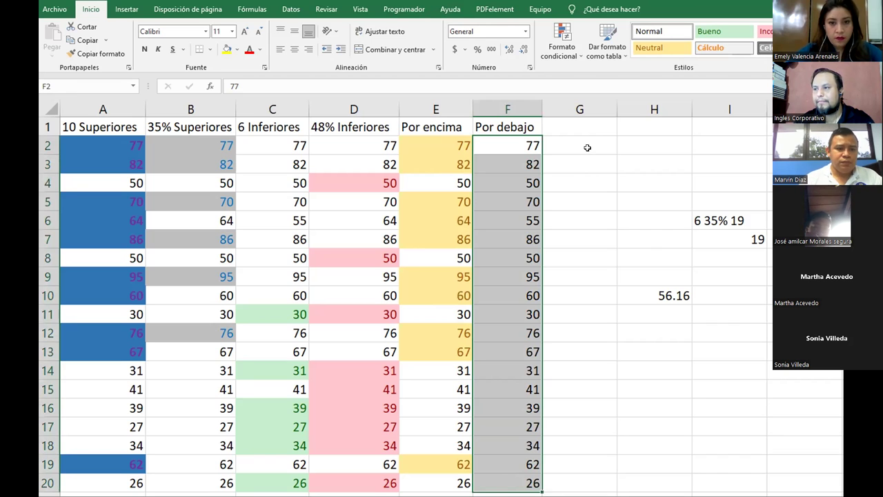
click(576, 52)
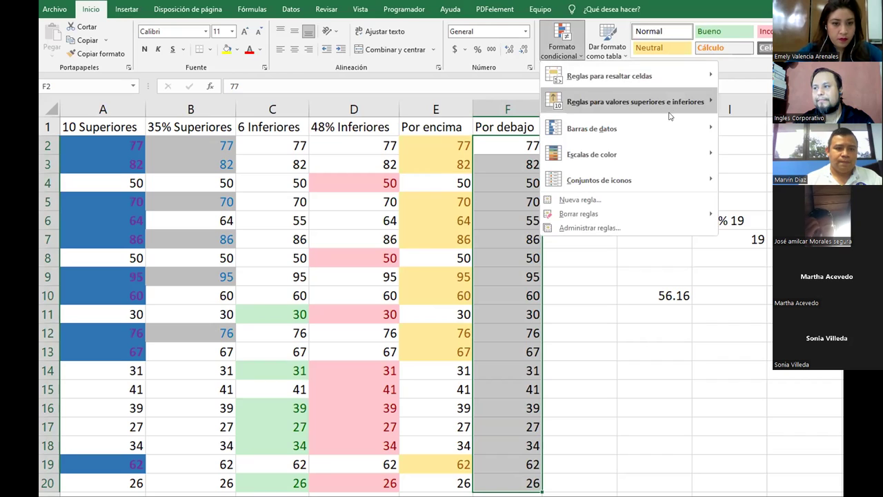
mouse_move(669, 110)
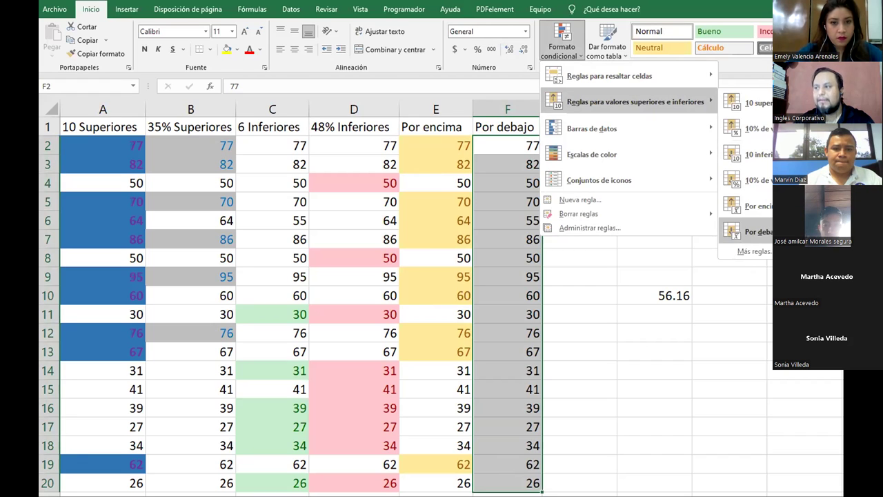
click(749, 231)
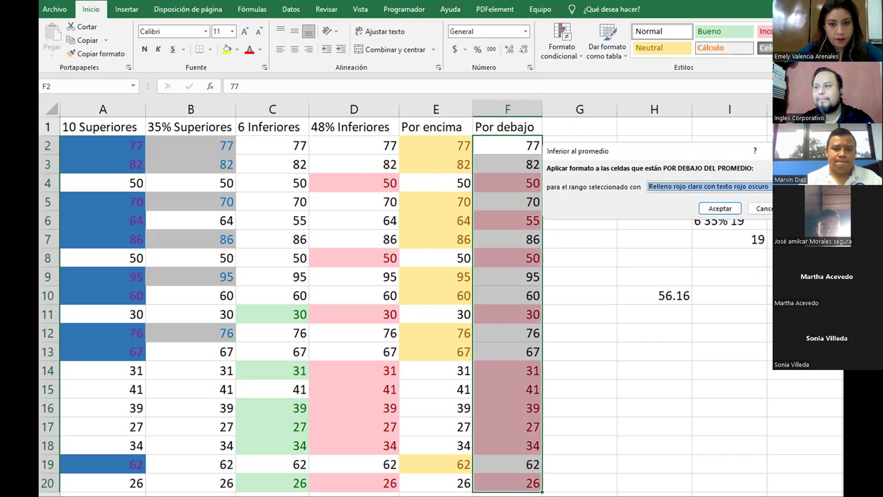
Step: Give the below-average rule a custom format with purple text and a red fill
click(771, 187)
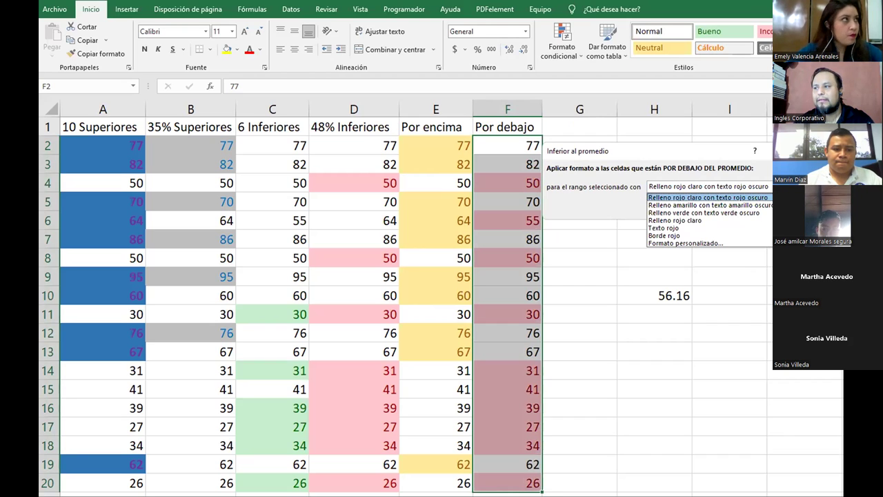
click(709, 221)
click(701, 187)
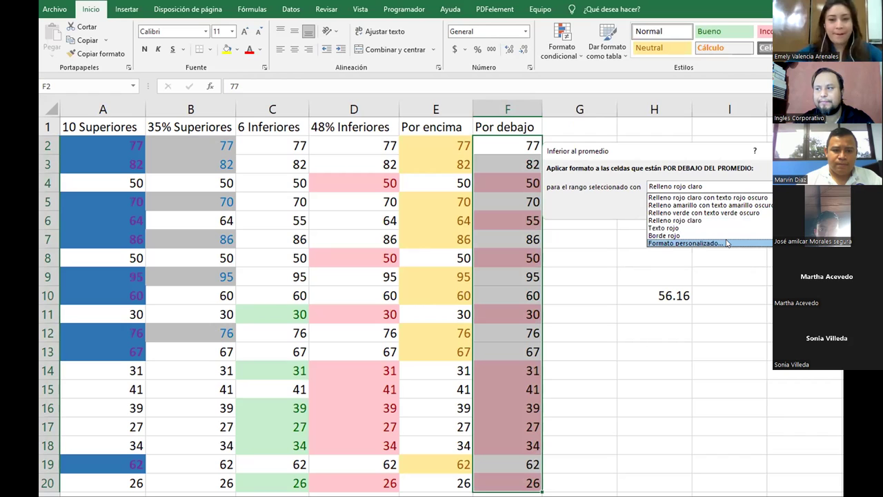
click(726, 243)
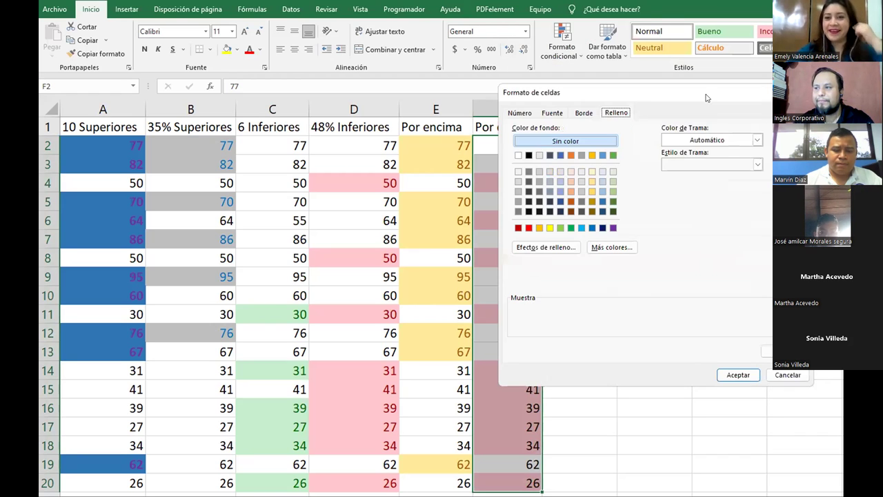
click(552, 113)
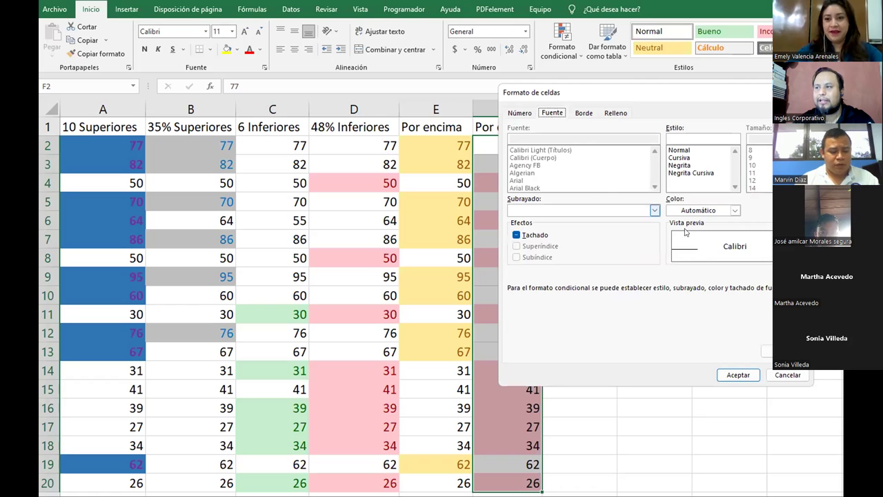
click(736, 211)
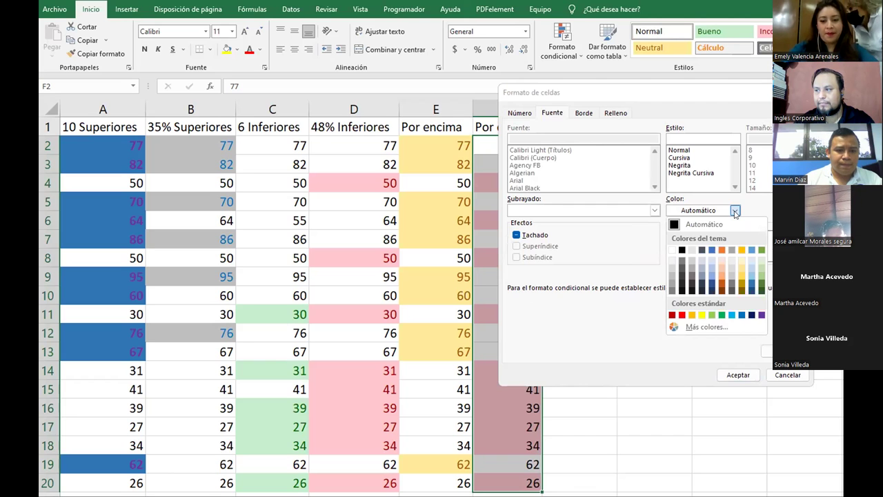
click(762, 314)
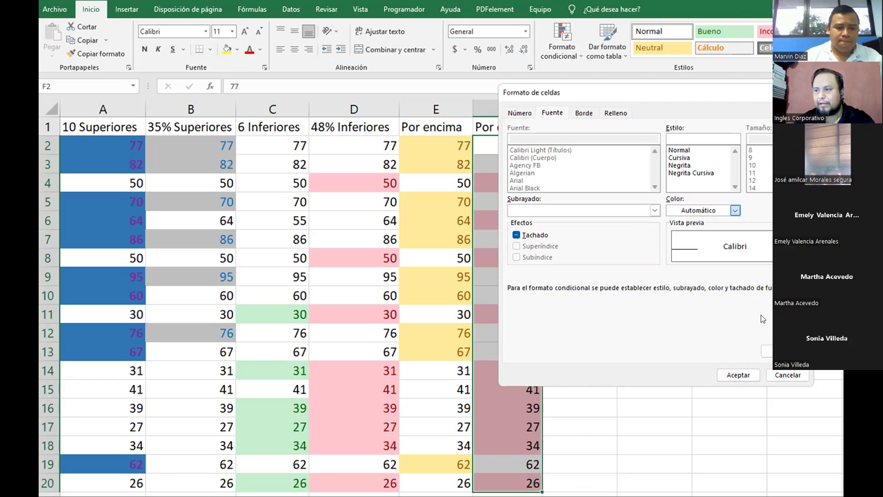
click(608, 116)
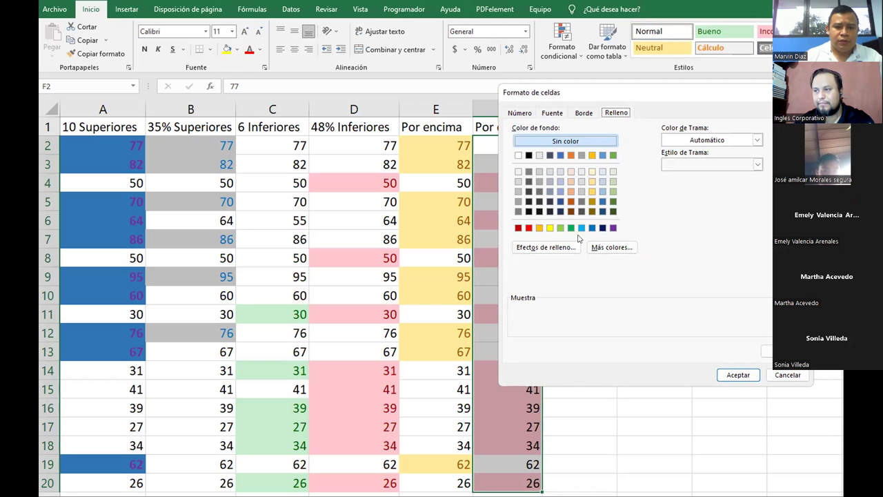
click(529, 227)
click(733, 376)
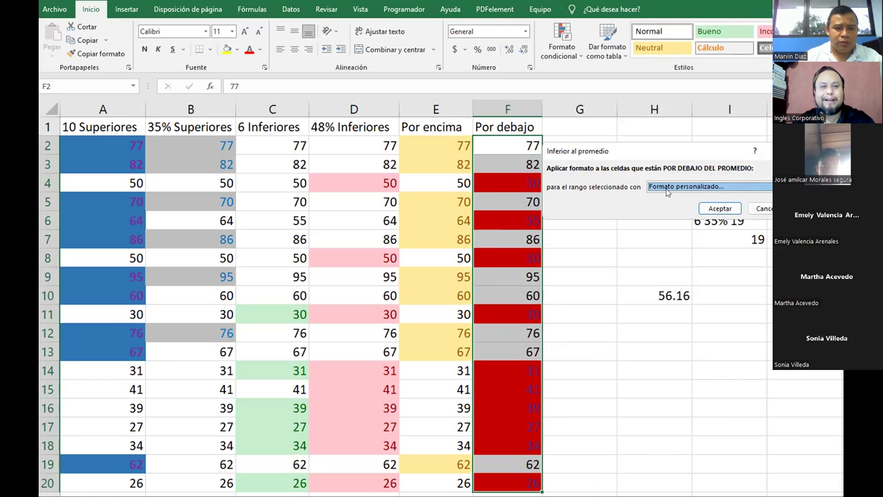
Step: Change the rule's custom fill colour to yellow and apply the below-average format to F2:F20
click(693, 188)
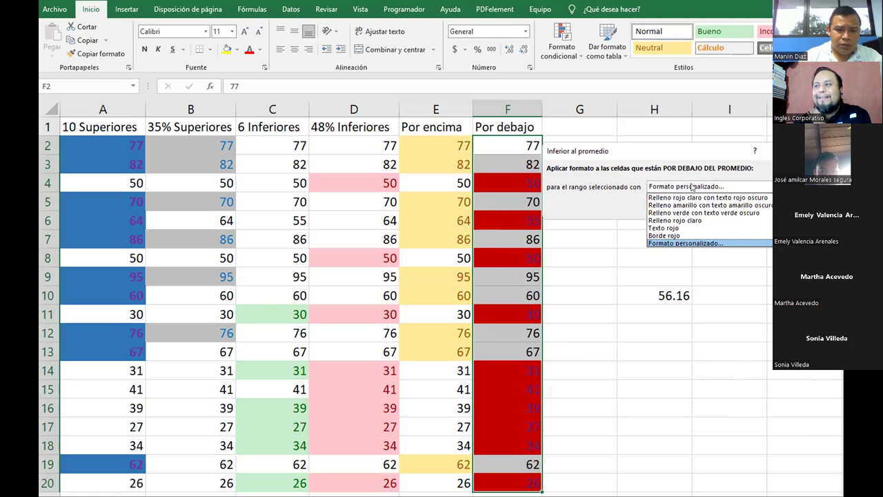
click(687, 243)
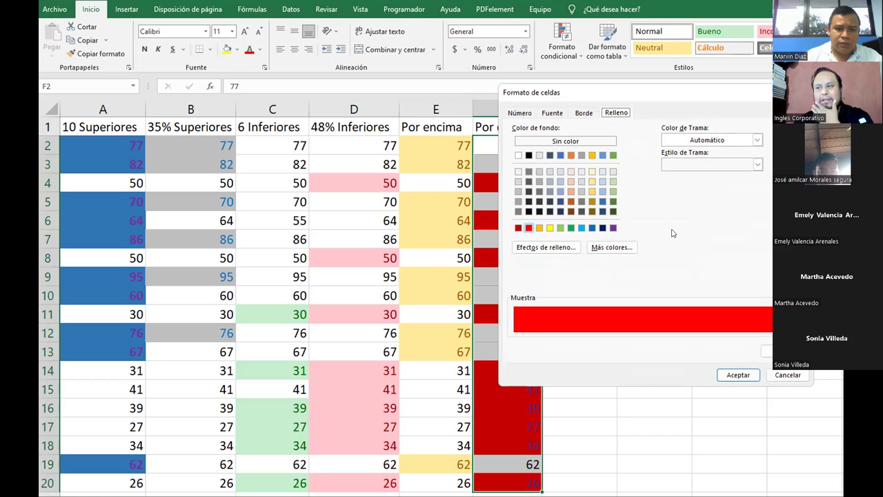
click(550, 227)
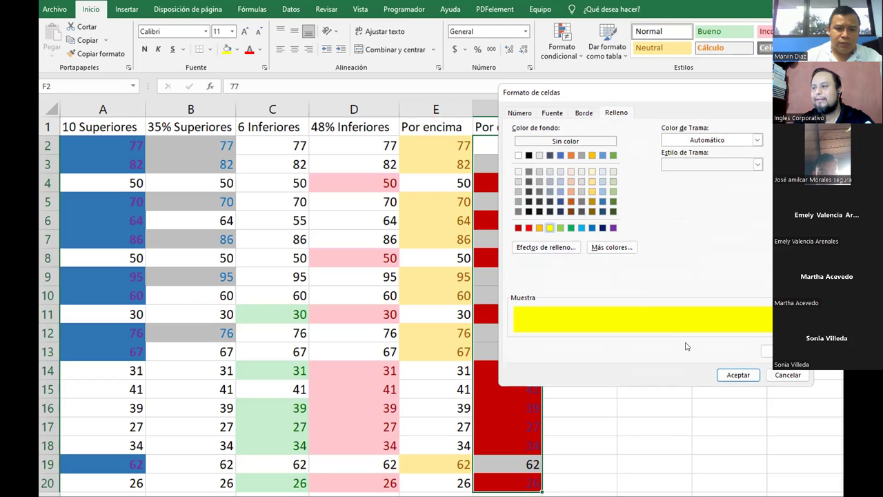
click(737, 377)
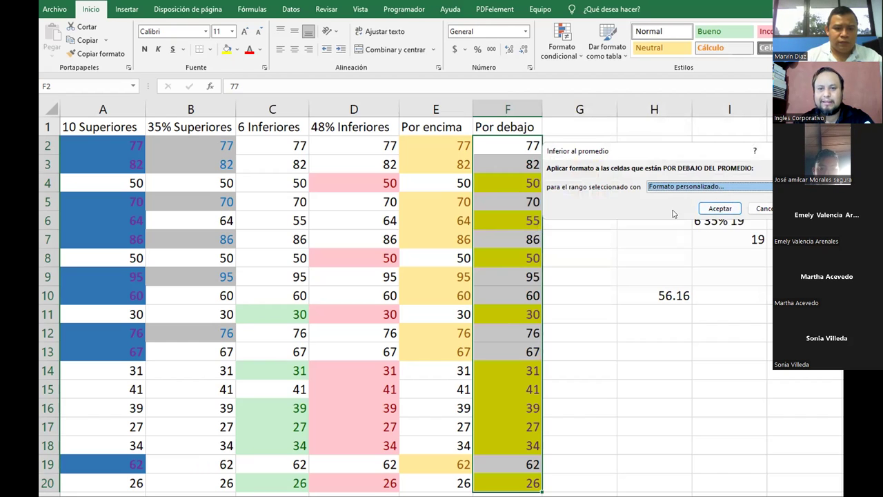
click(711, 210)
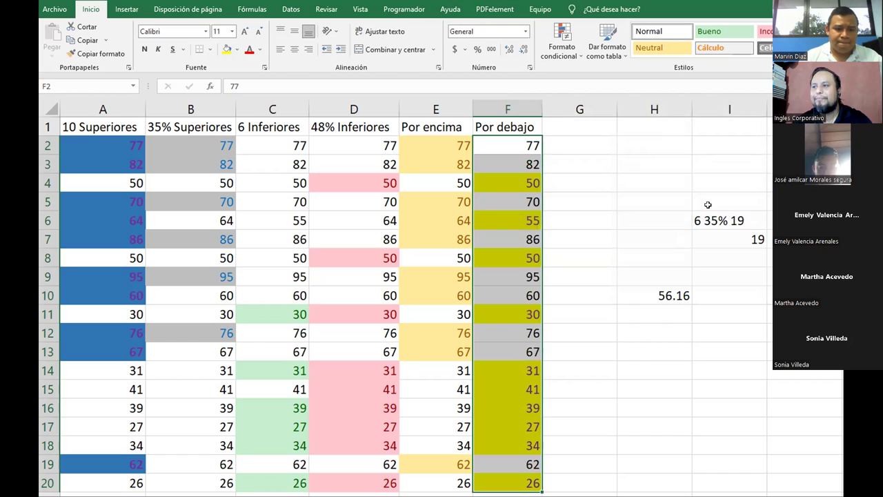
click(637, 331)
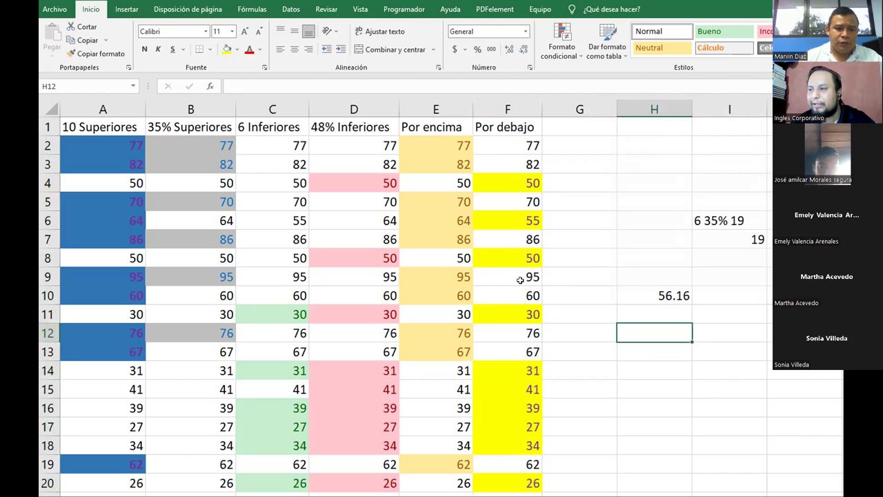
Step: Compare the values of the "Por encima" and "Por debajo" columns and set F6 to 64 to match E6
mouse_move(269, 143)
mouse_down()
mouse_move(237, 429)
mouse_move(250, 477)
mouse_up()
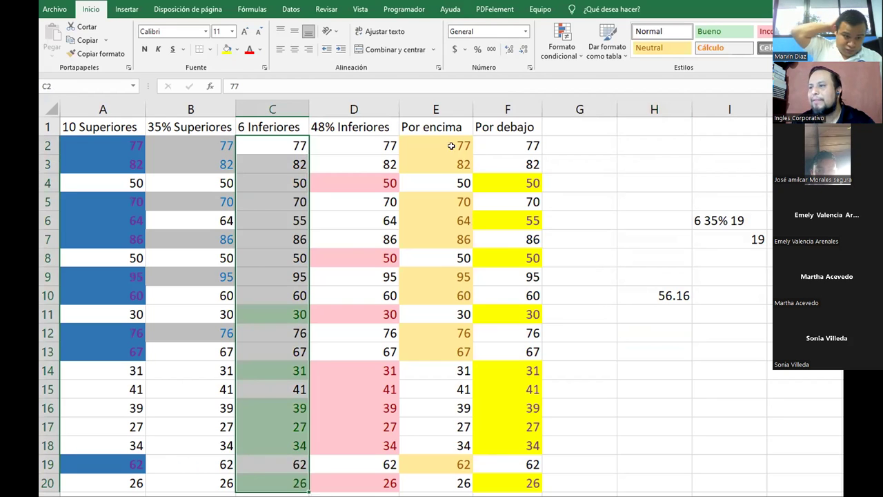
drag(456, 145, 472, 481)
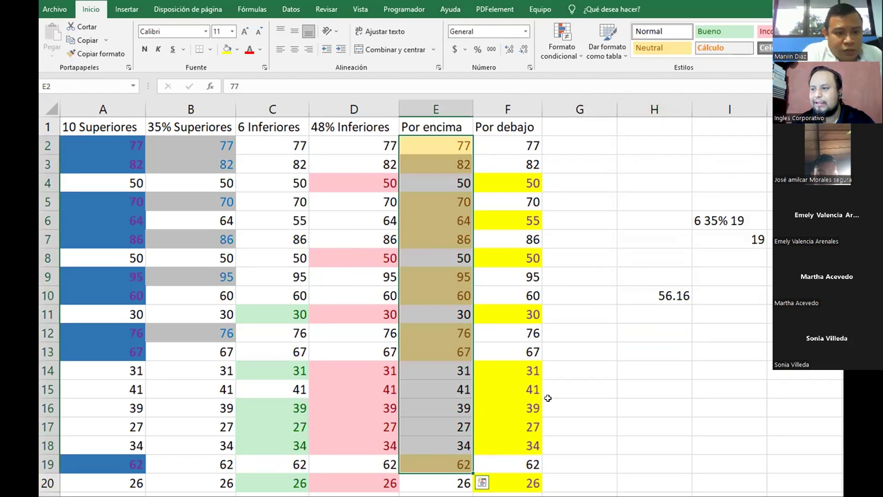
click(523, 225)
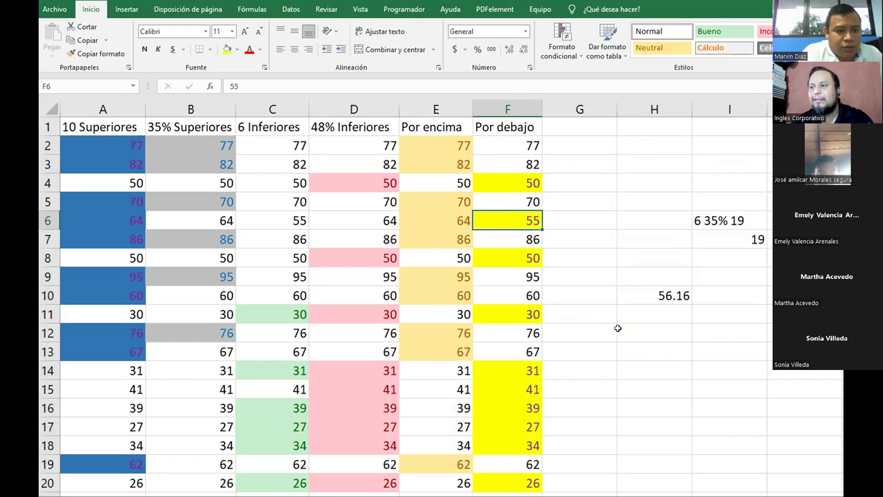
click(438, 221)
click(514, 220)
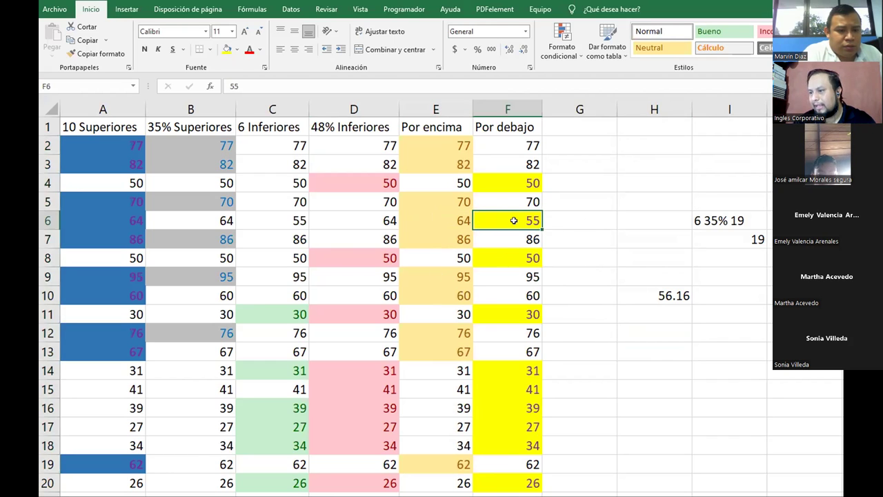
click(443, 222)
click(514, 215)
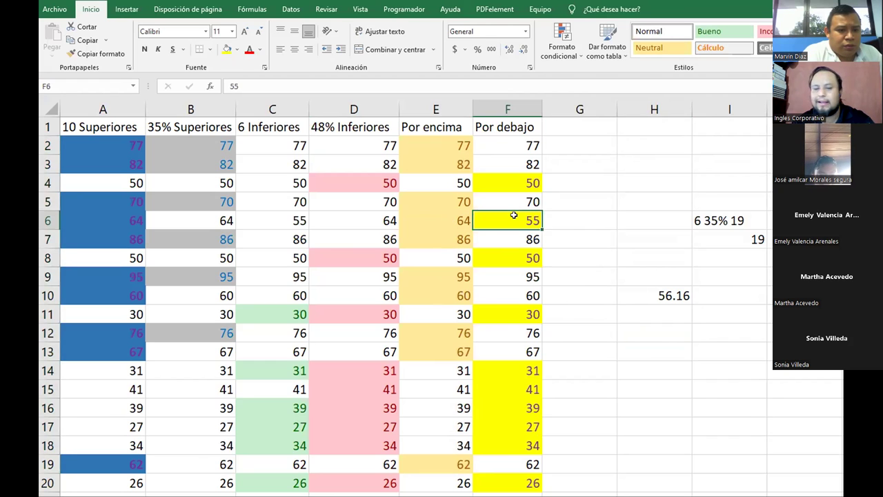
text(64)
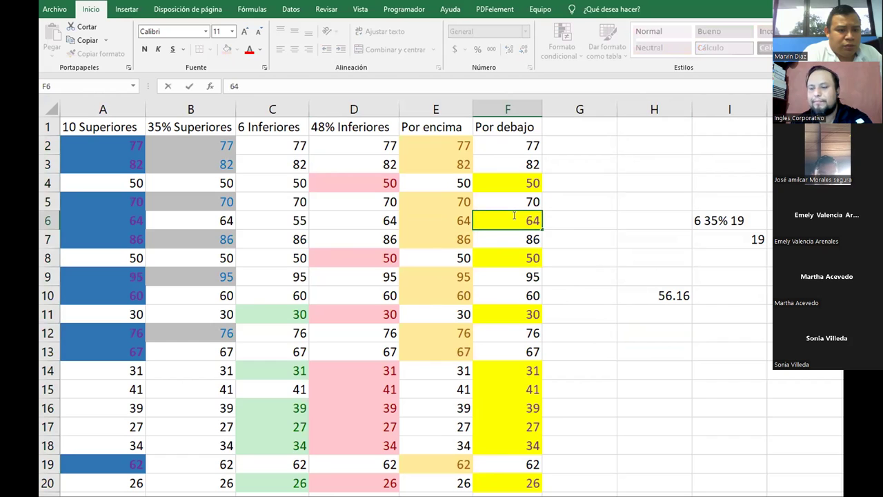
key(Return)
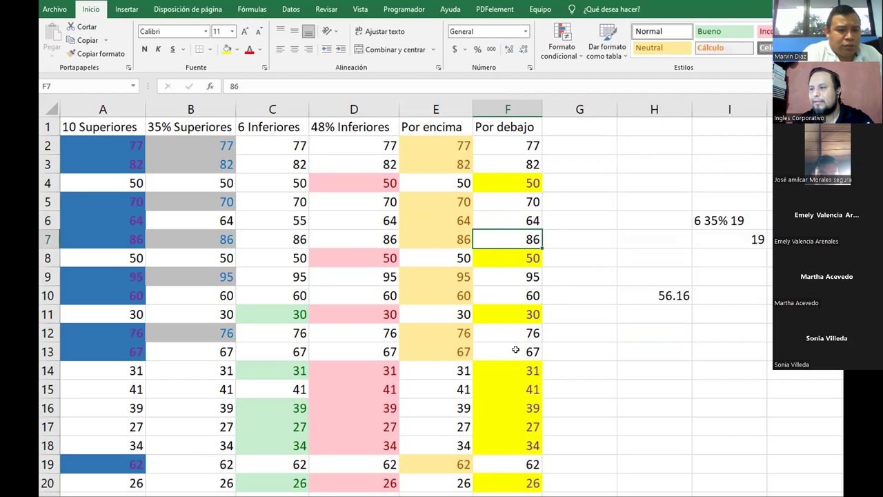
Step: Test the below-average rule by setting F6 to 55, and restore the cell to 64
click(599, 258)
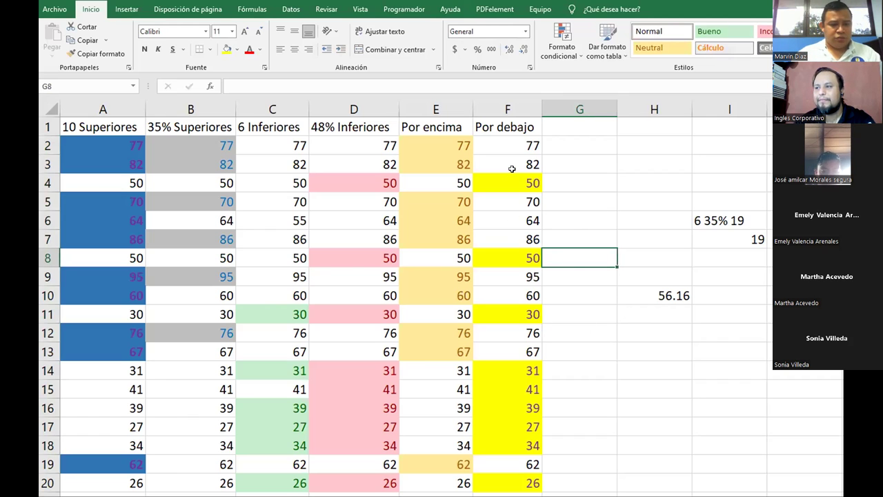
click(472, 225)
click(526, 221)
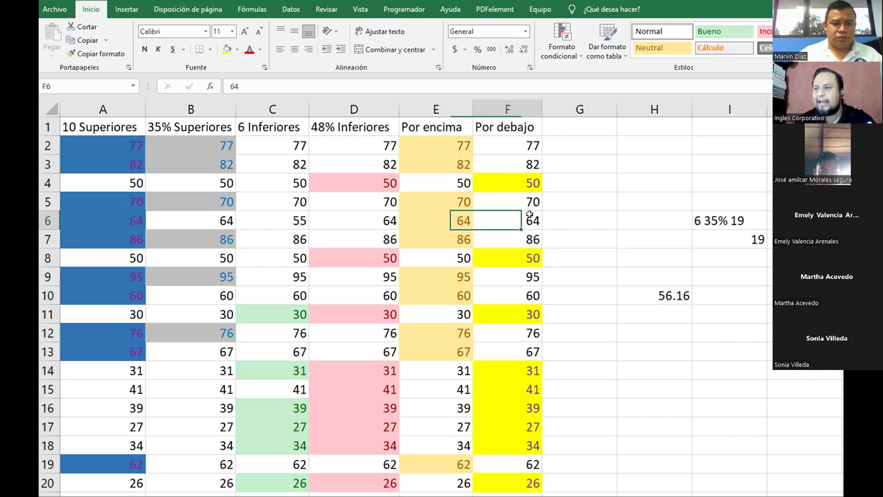
text(55)
key(ctrl+Return)
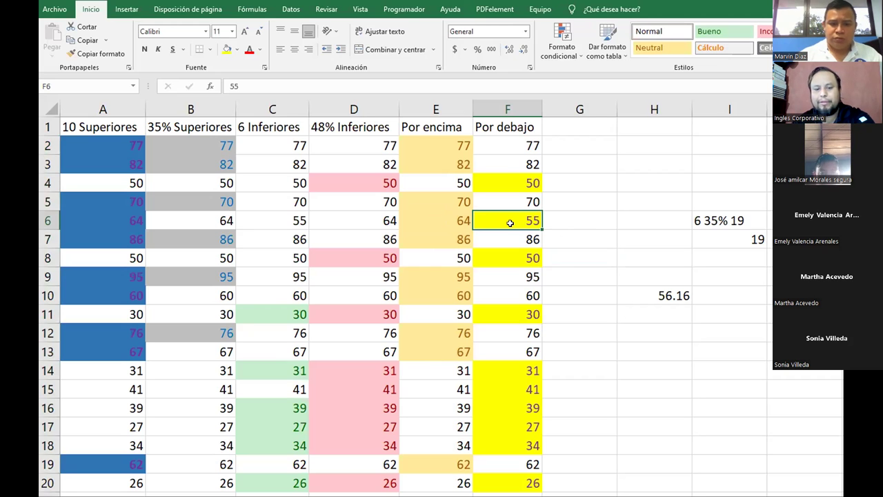
text(64)
key(Return)
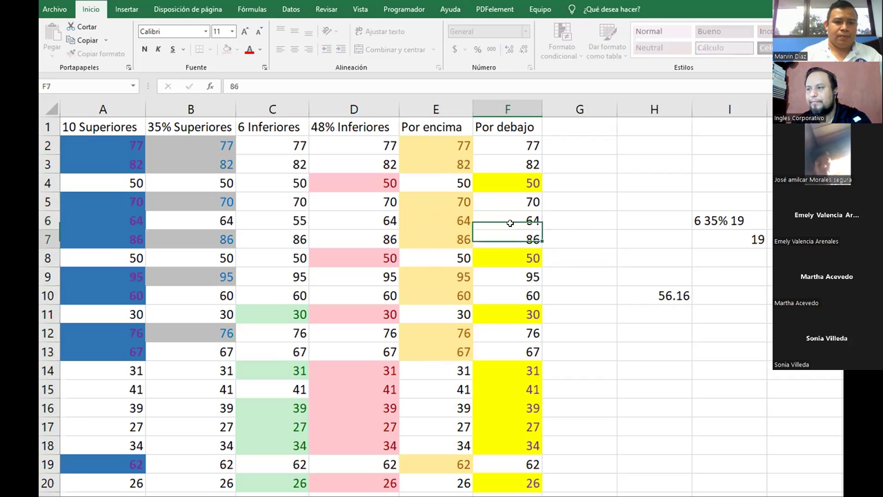
Step: Set cell C6 in the "6 Inferiores" column to 64
click(293, 217)
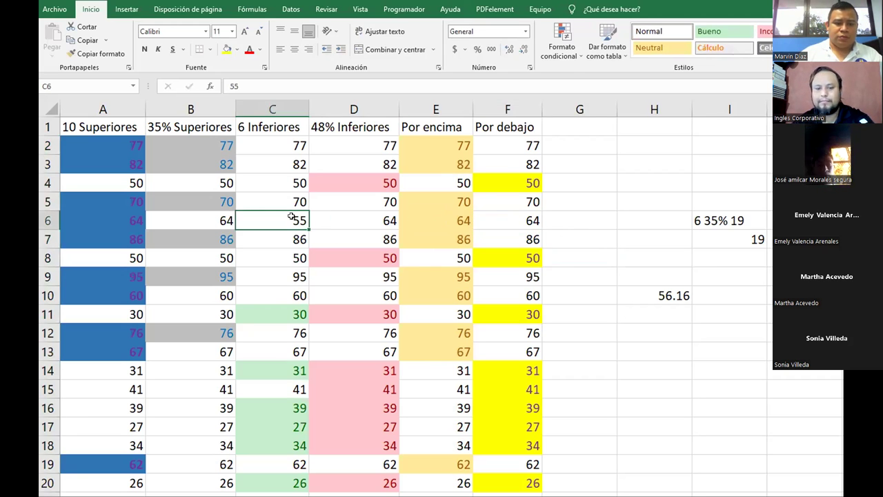
text(64)
key(Return)
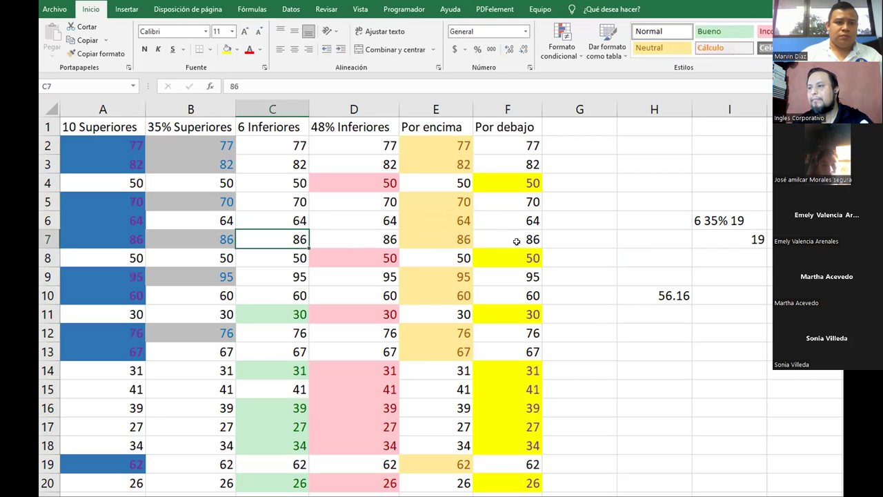
Step: Compare the highlighted and unhighlighted values in the "Por encima" and "Por debajo" columns with the average in H10
click(505, 221)
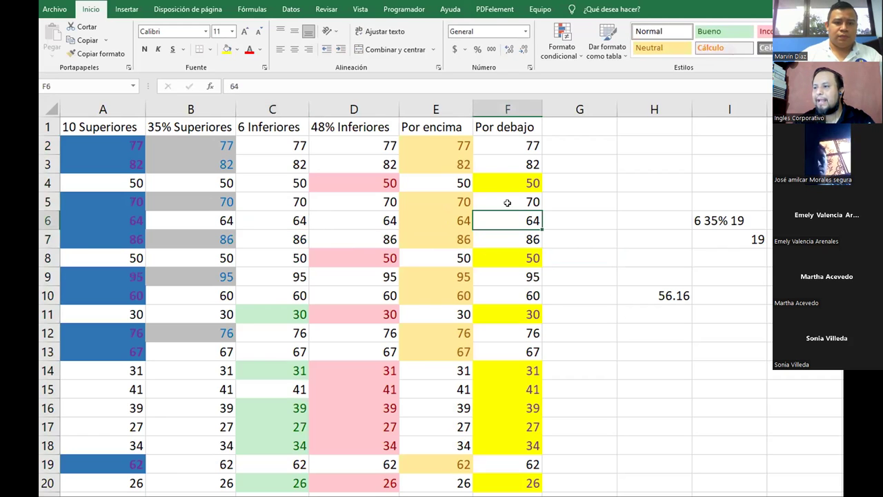
click(510, 184)
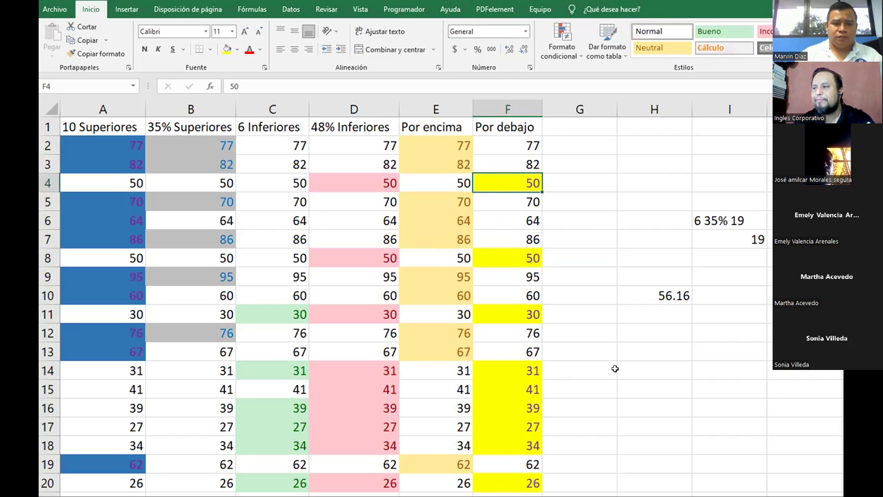
click(652, 295)
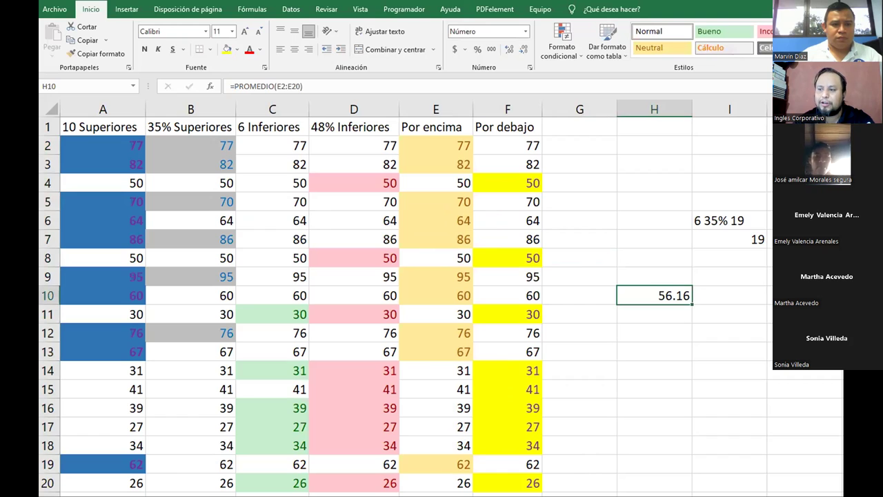
click(435, 479)
drag(435, 445, 438, 367)
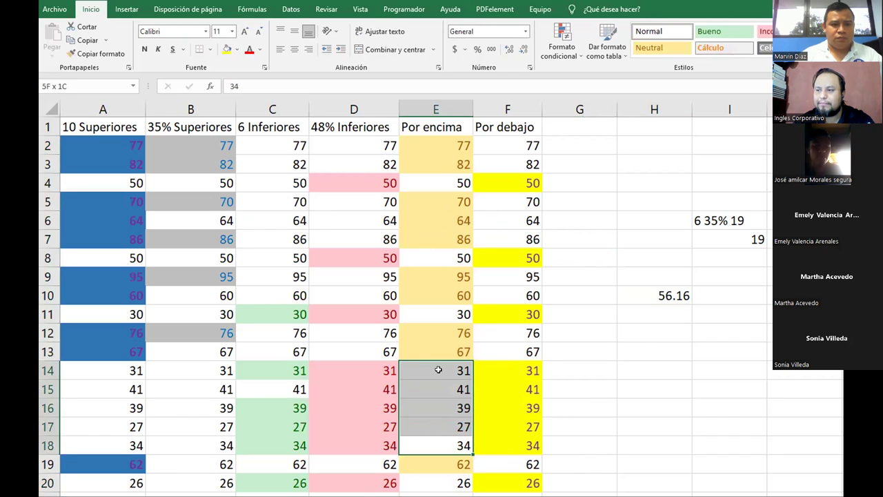
click(436, 258)
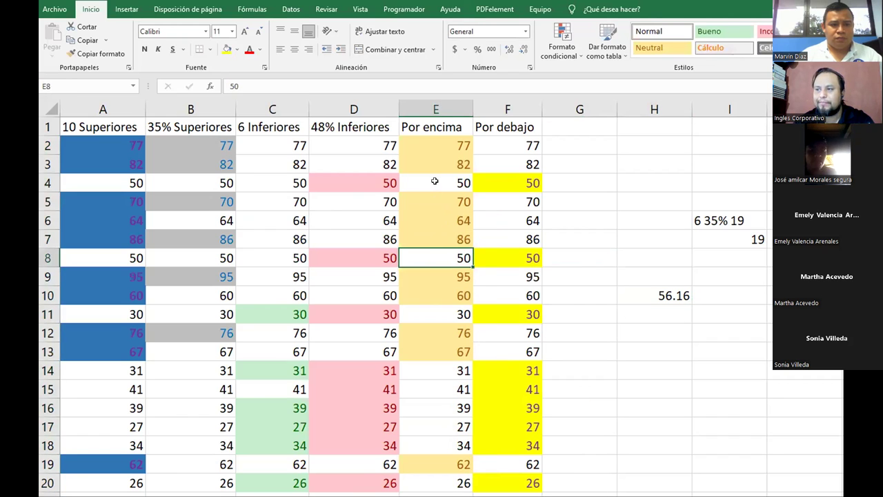
click(433, 181)
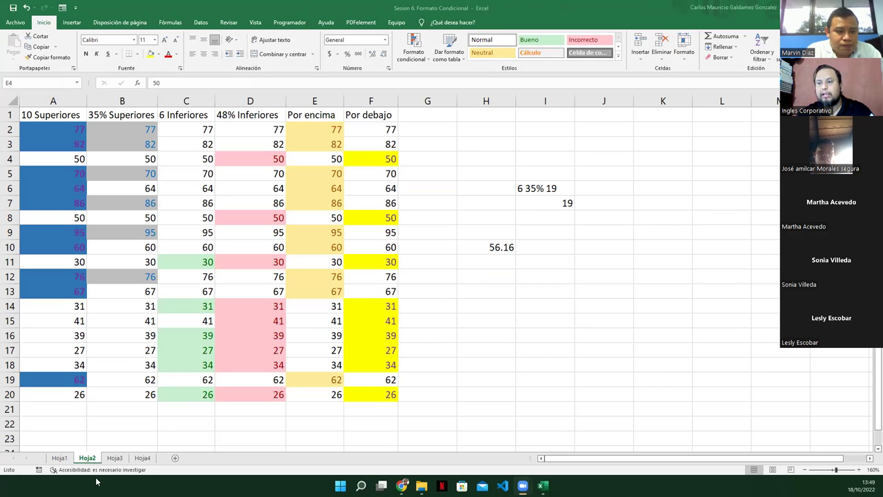
Step: Switch to sheet Hoja3 and enlarge the vendor sales table for easier reading
click(115, 458)
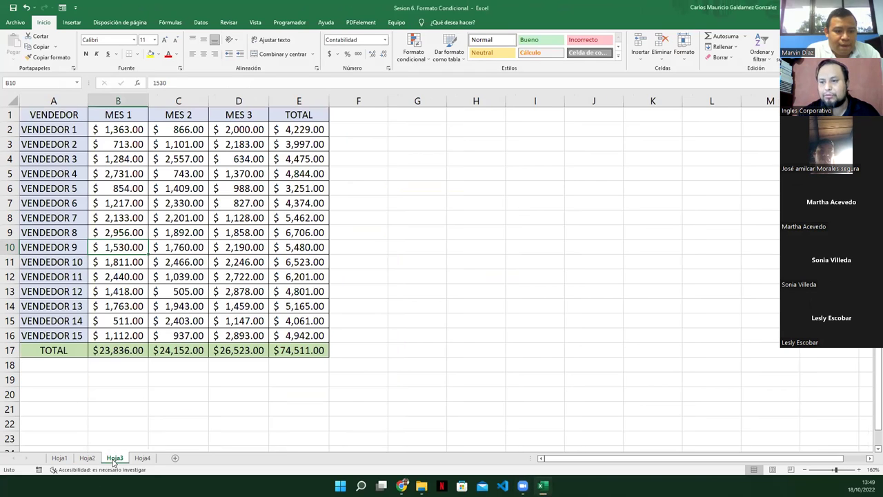
click(95, 461)
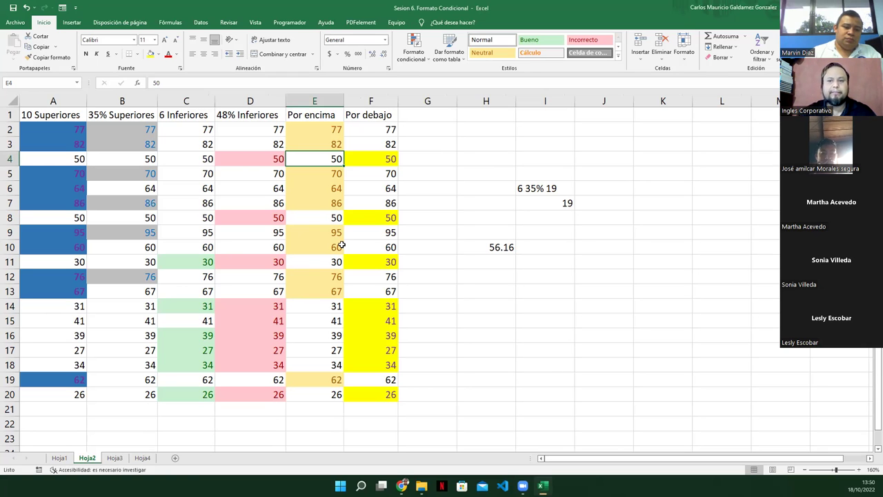
click(123, 459)
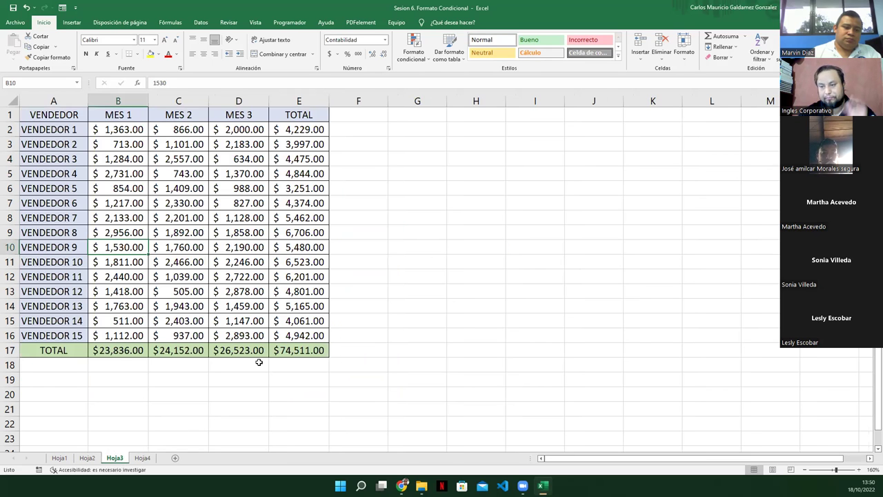
click(152, 276)
ctrl+scroll(212, 273, up, 3)
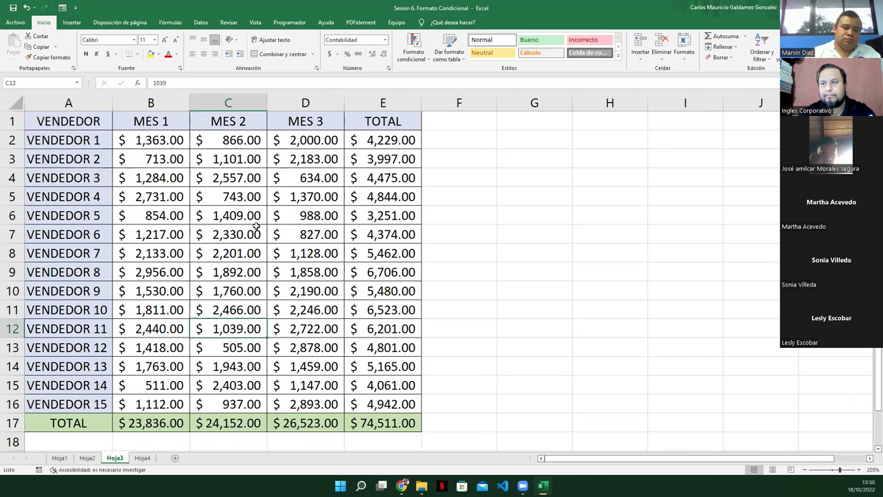
click(288, 290)
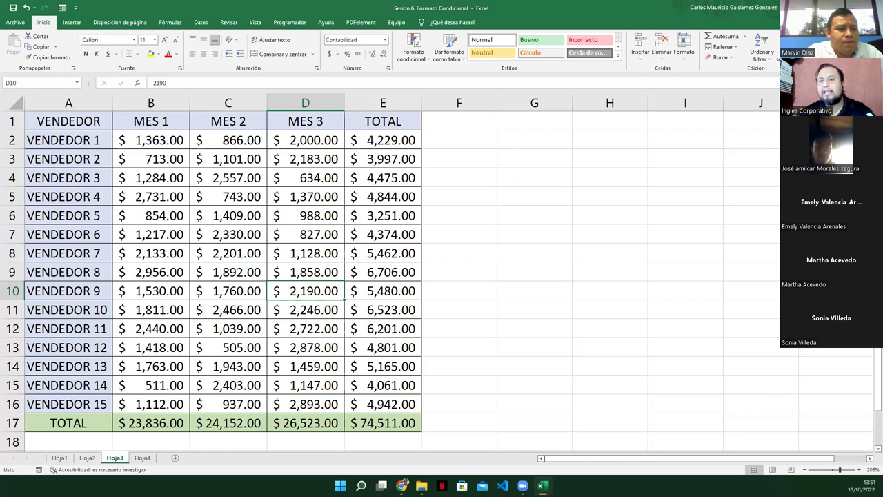
click(194, 248)
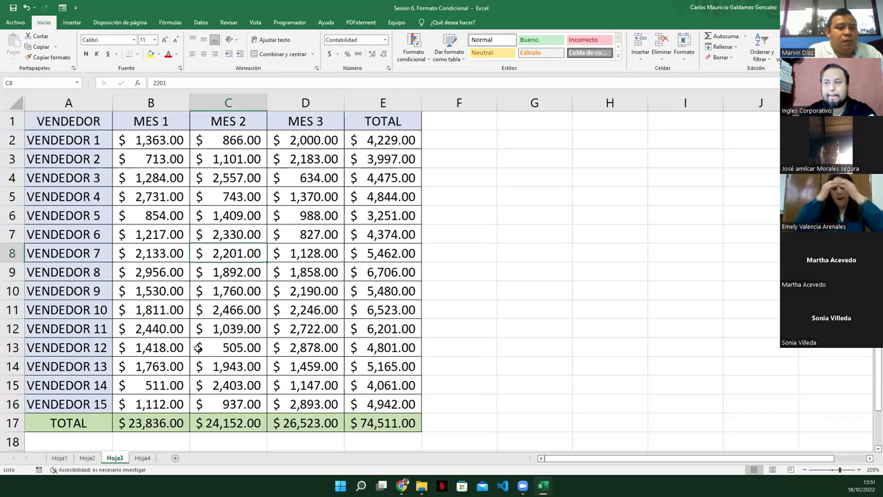
Step: Review the vendor list in A2:A16 and each vendor's sales in the MES 1, MES 2 and MES 3 columns
drag(82, 140, 65, 405)
click(64, 404)
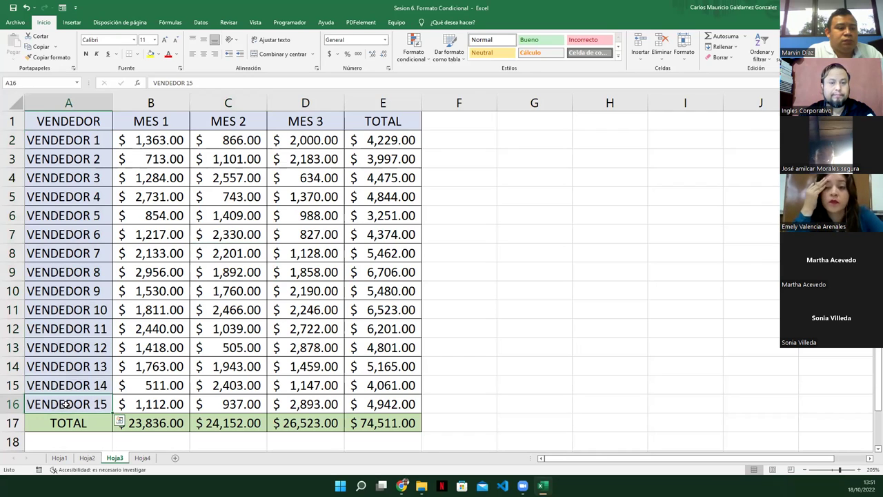
click(207, 347)
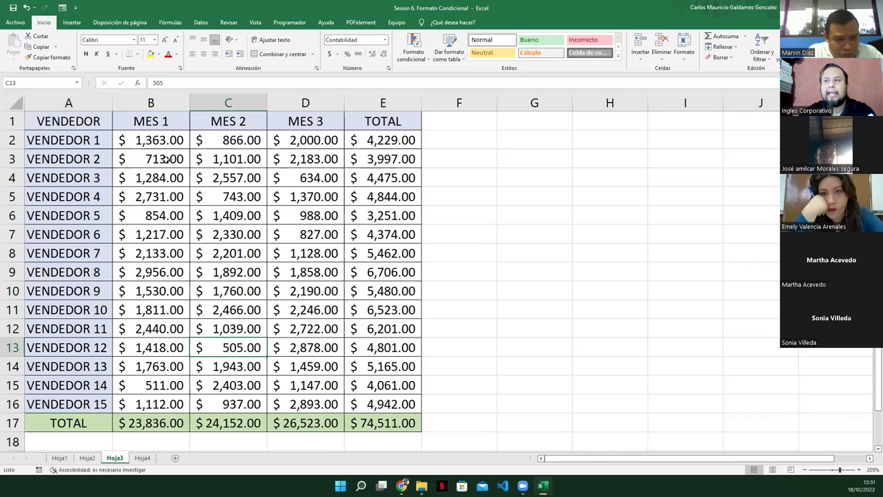
drag(133, 140, 302, 143)
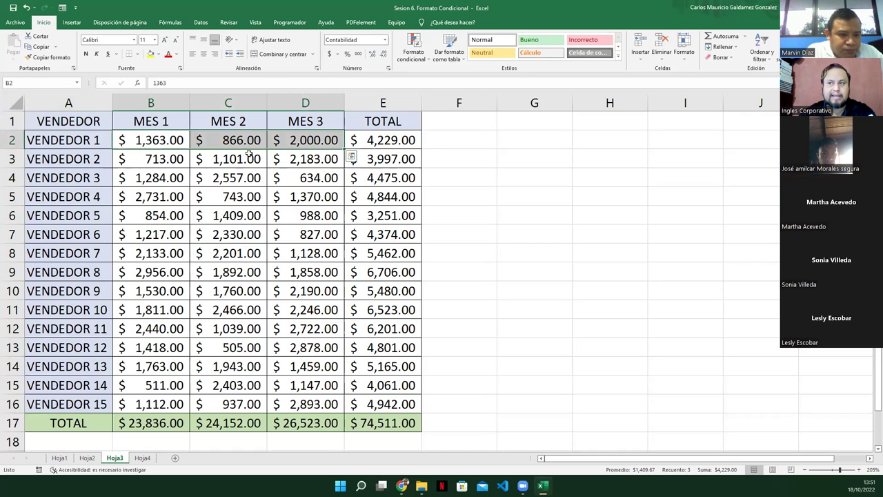
drag(160, 121, 310, 121)
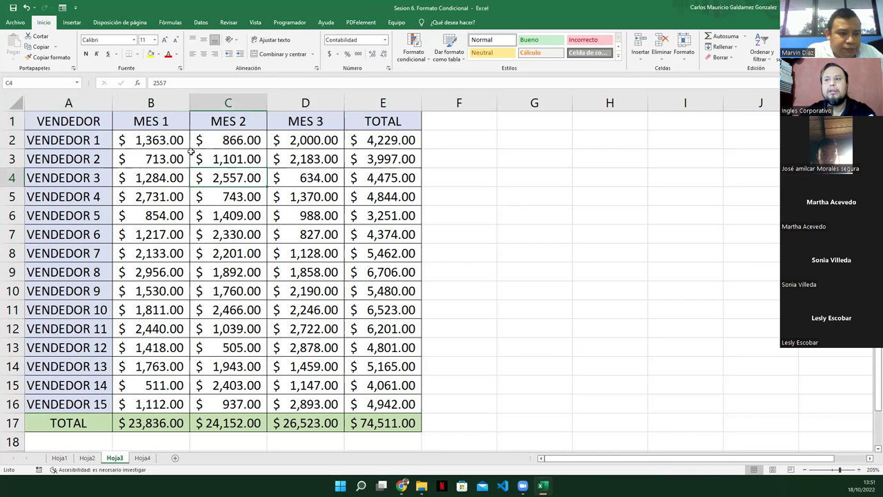
drag(162, 141, 161, 406)
drag(228, 139, 250, 401)
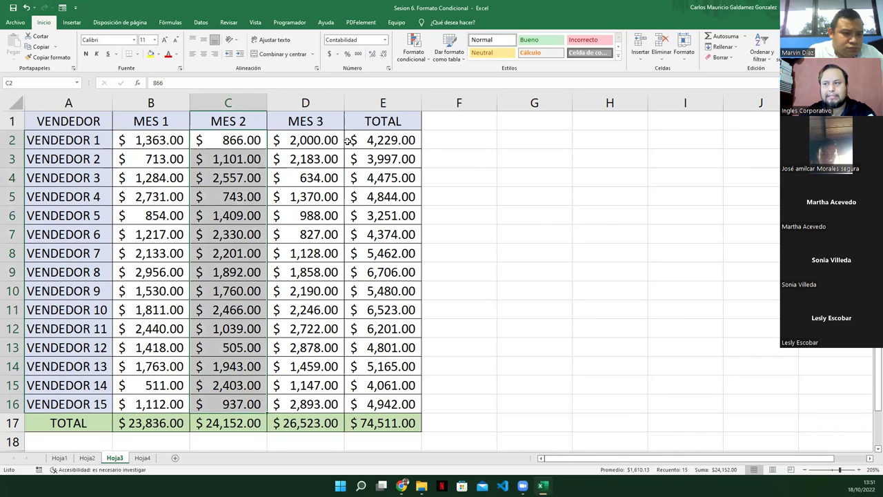
drag(320, 139, 320, 404)
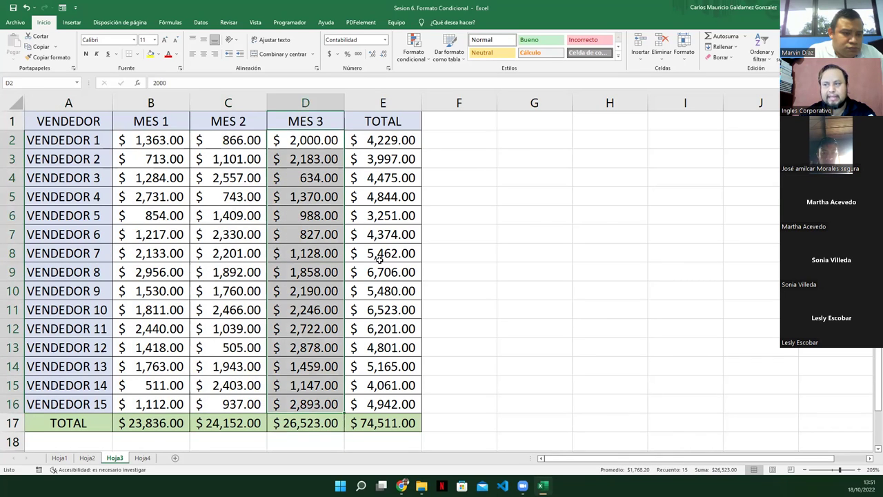
Step: Examine the TOTAL column in E2:E16 and the TOTAL row in B17:E17, including their sum formulas
click(395, 263)
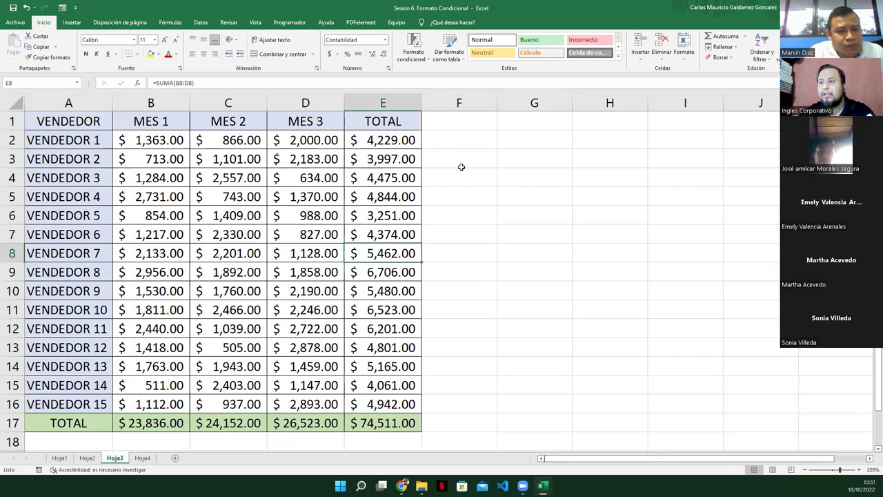
click(441, 126)
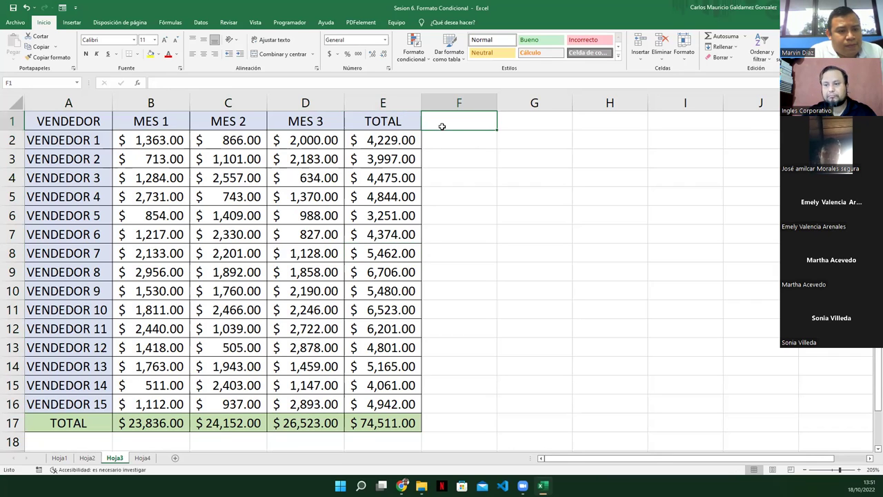
drag(379, 142, 378, 397)
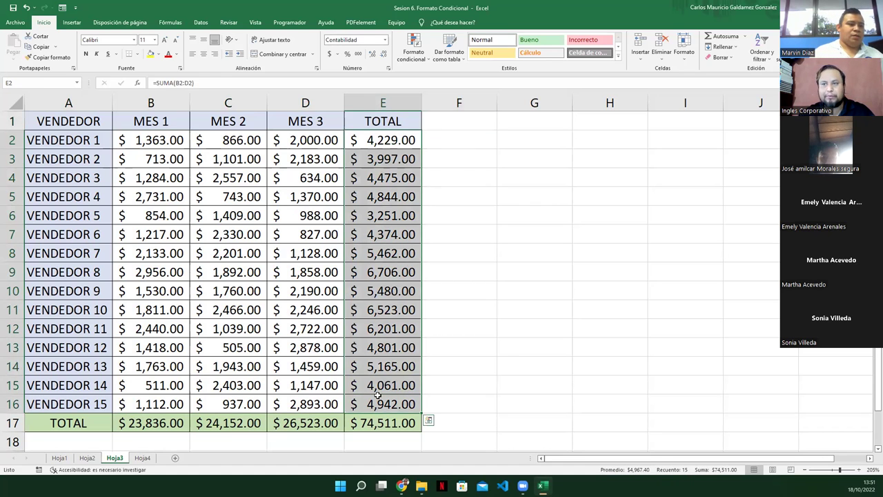
drag(136, 426, 366, 424)
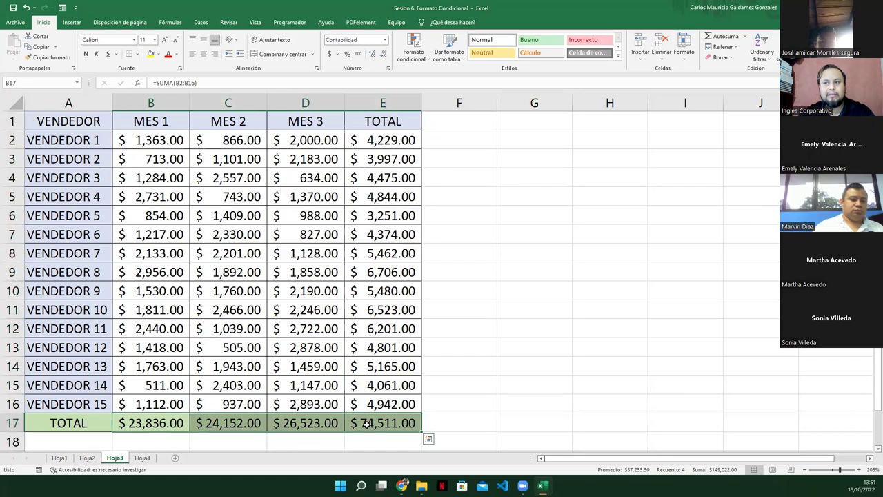
click(367, 423)
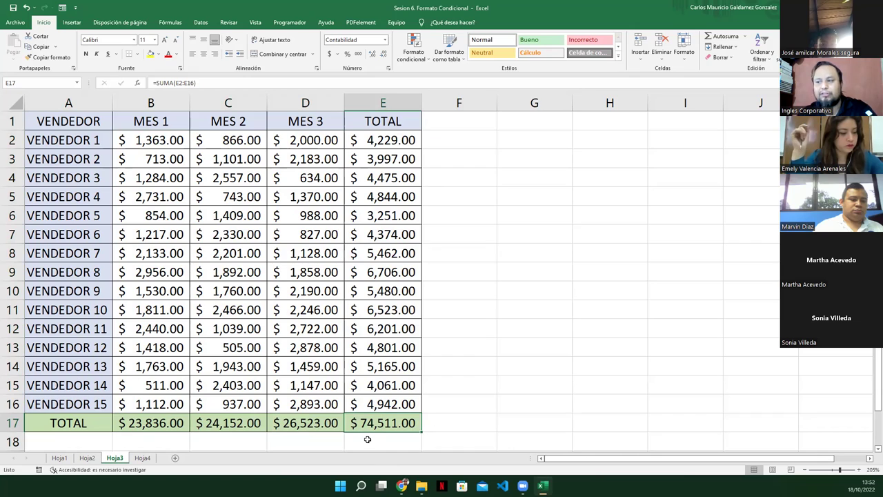
Step: Add the header "%" in F1, beside the TOTAL column
click(445, 127)
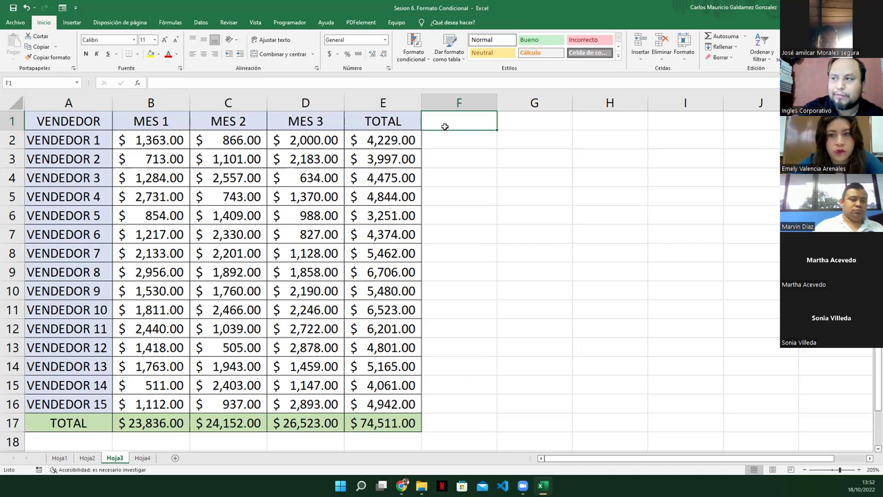
text(%)
key(Return)
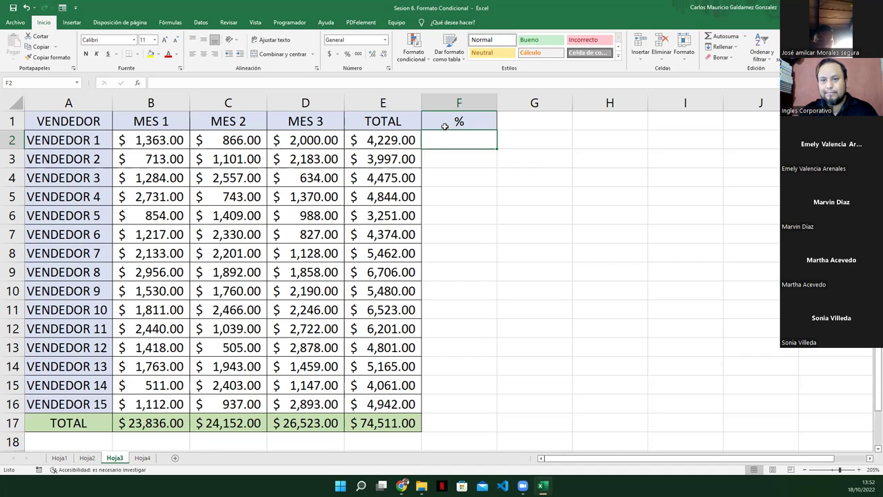
Step: Calculate VENDEDOR 1's share of total sales in F2 with the formula =E2/$E$17
click(377, 143)
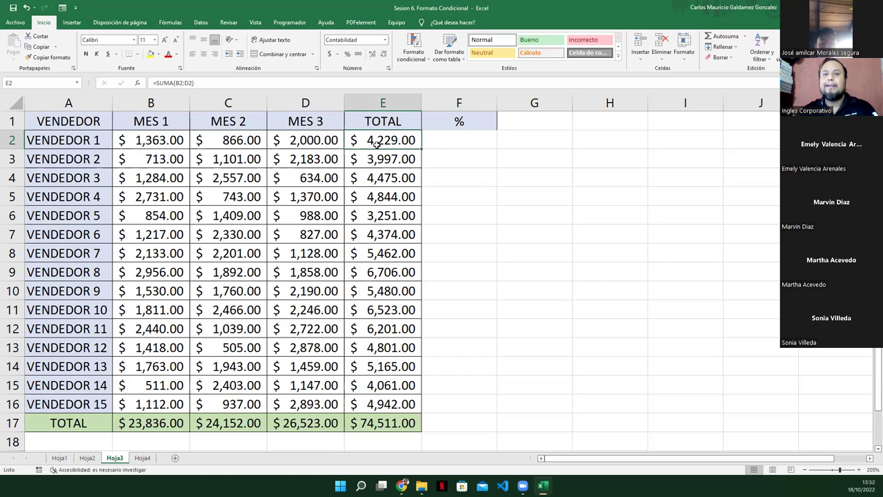
click(441, 143)
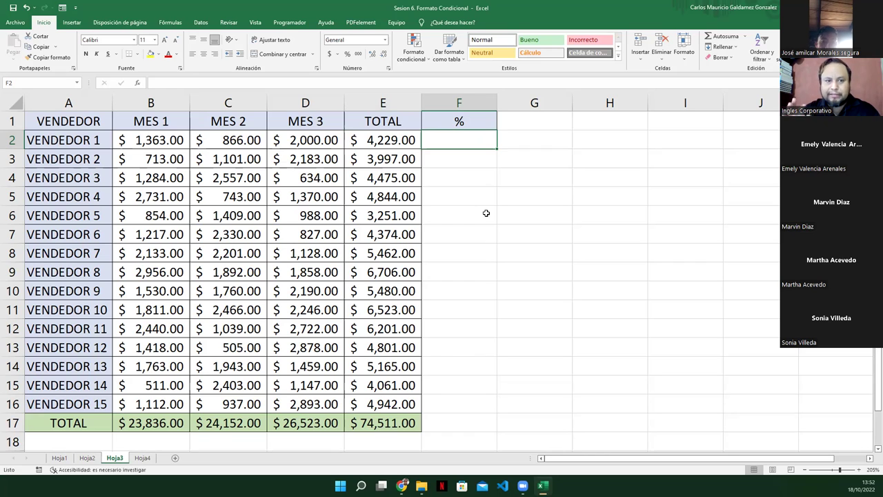
text(=)
key(Left)
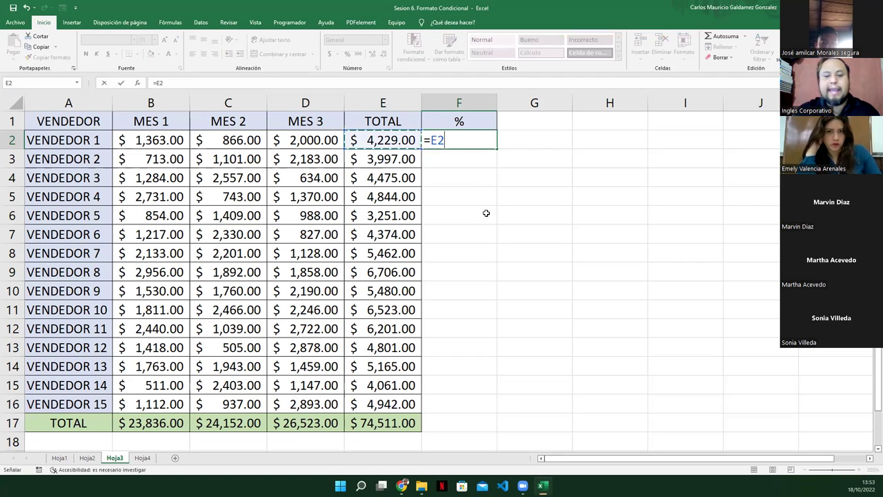
text(/)
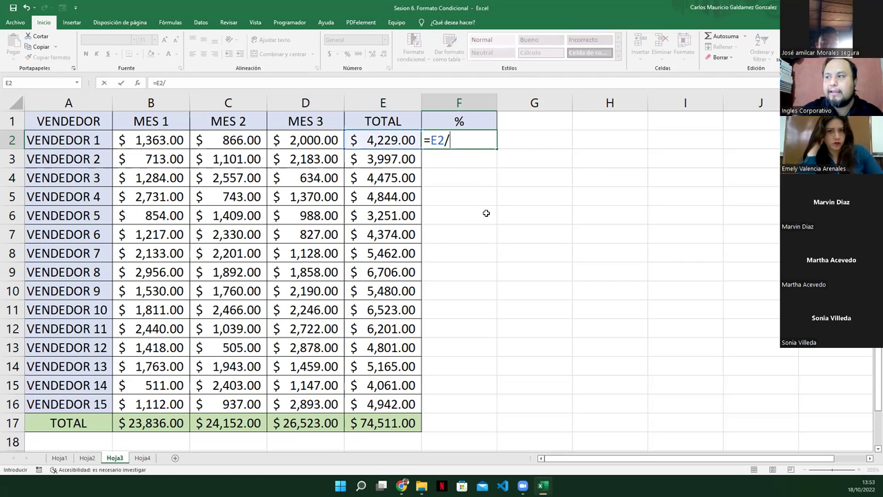
click(377, 423)
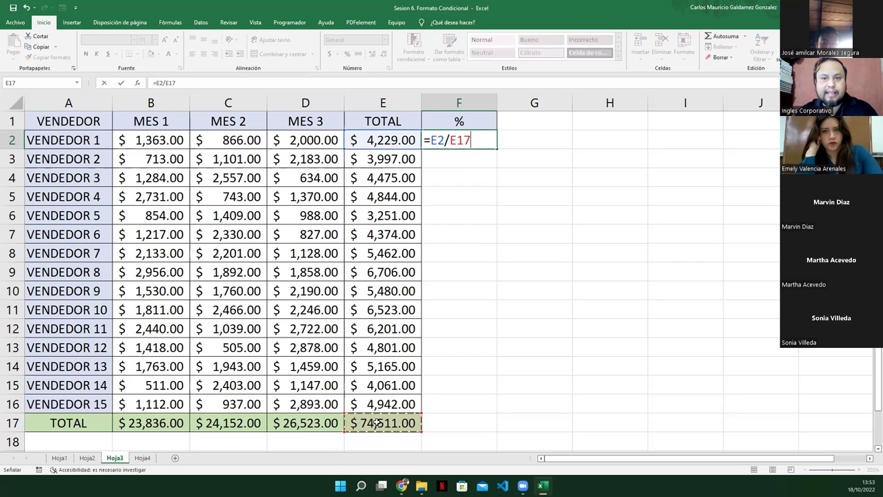
key(F4)
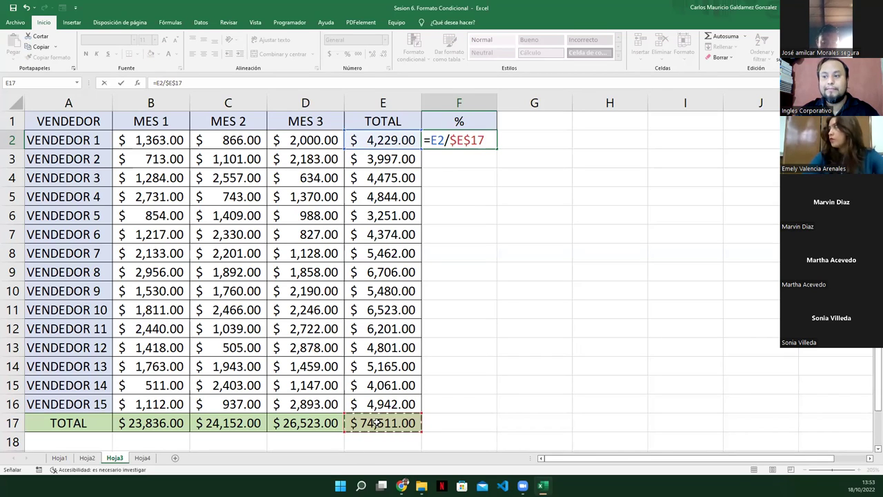
click(464, 141)
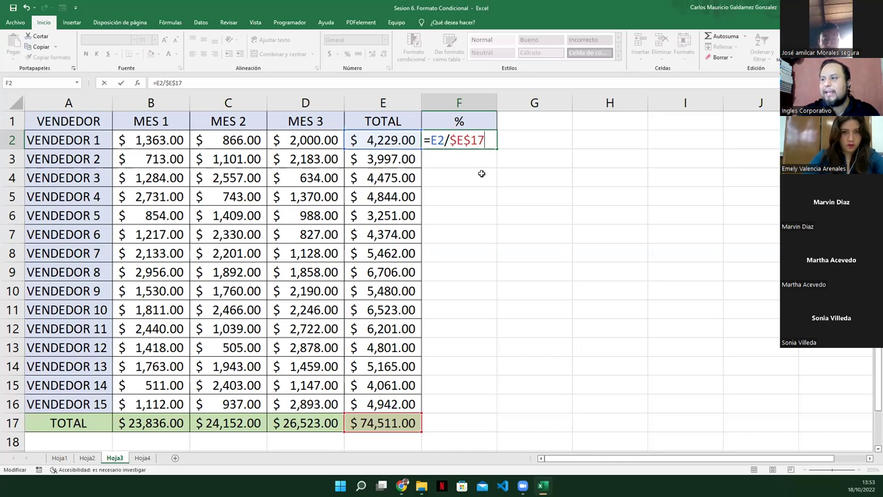
key(Return)
key(Up)
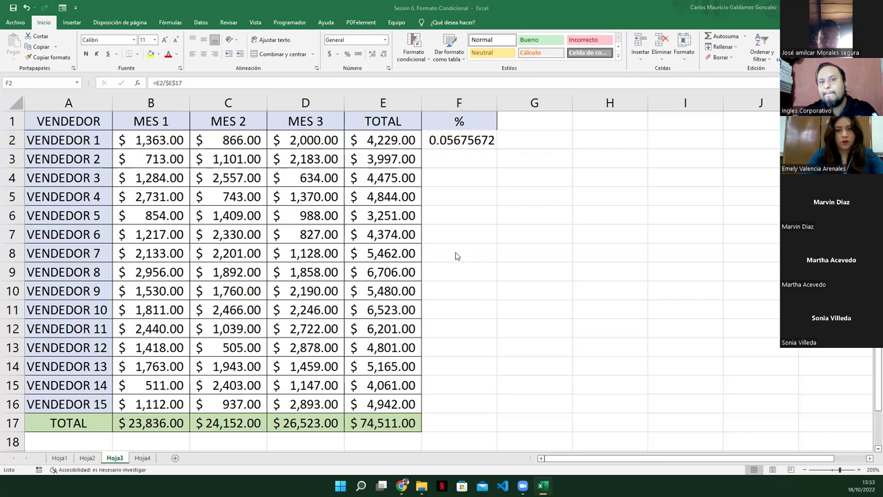
Step: Apply the Moneda number format to F2
click(386, 41)
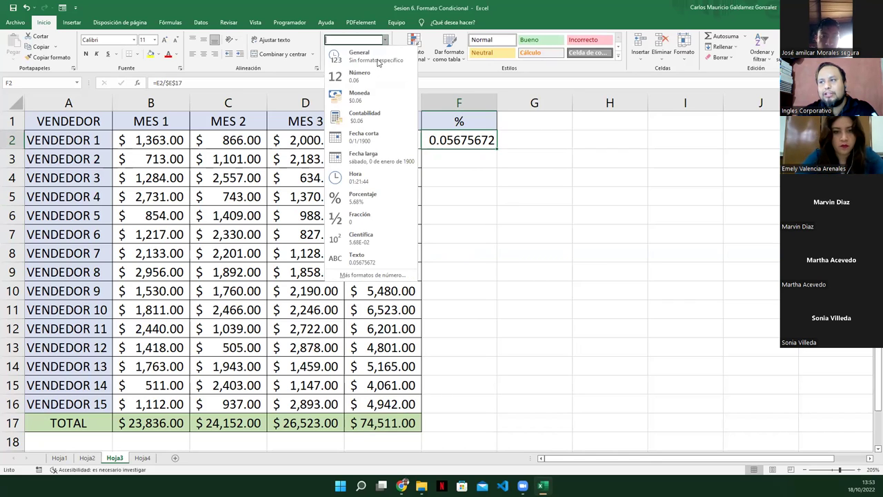
click(367, 101)
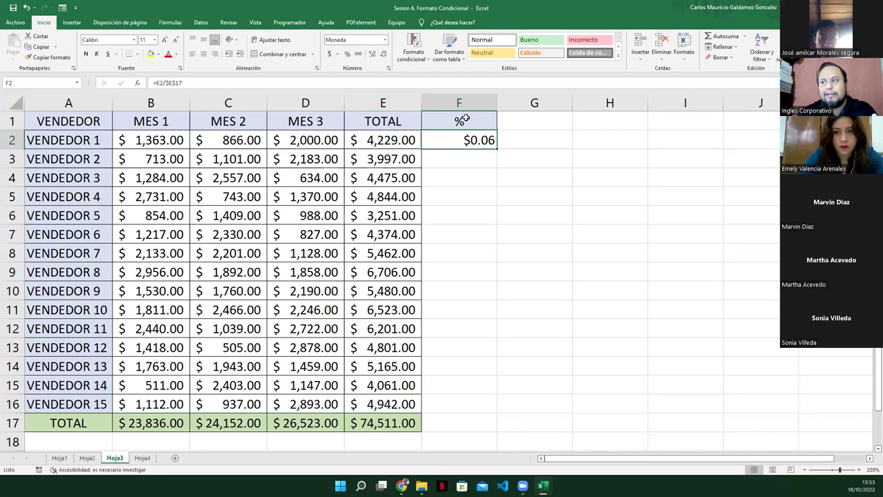
Step: Apply the Porcentaje number format to VENDEDOR 1's share in F2
click(386, 40)
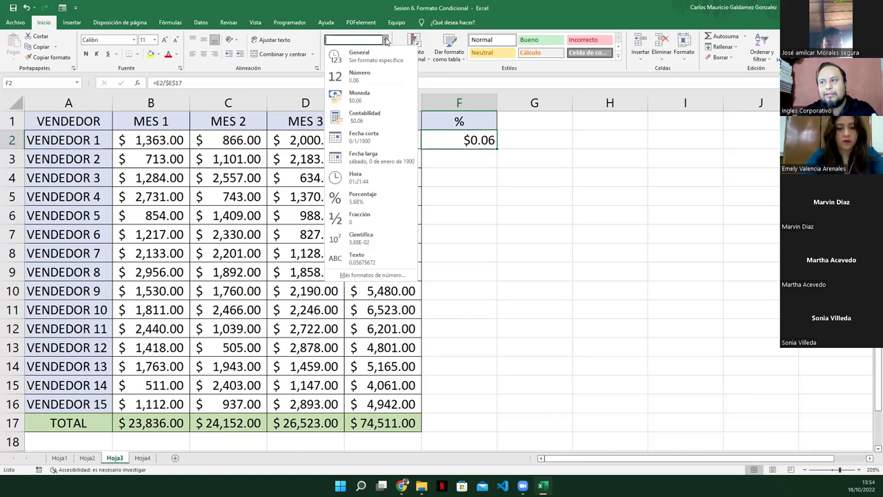
click(377, 204)
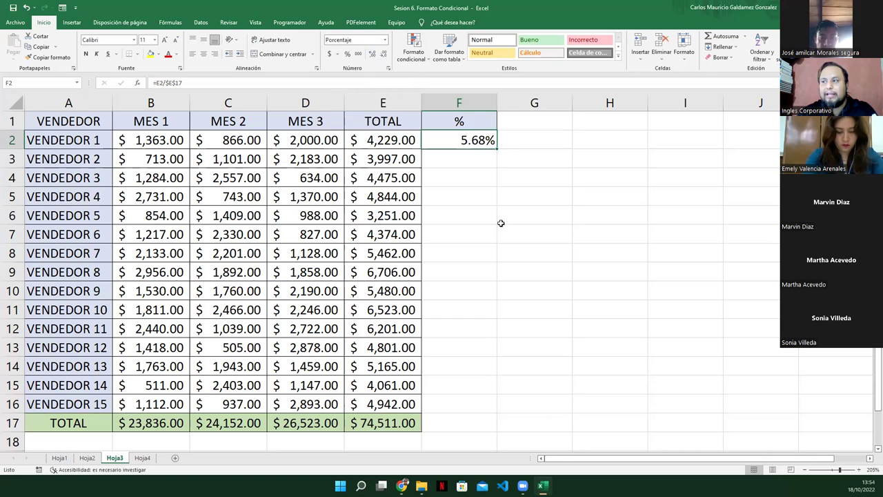
click(382, 142)
click(81, 139)
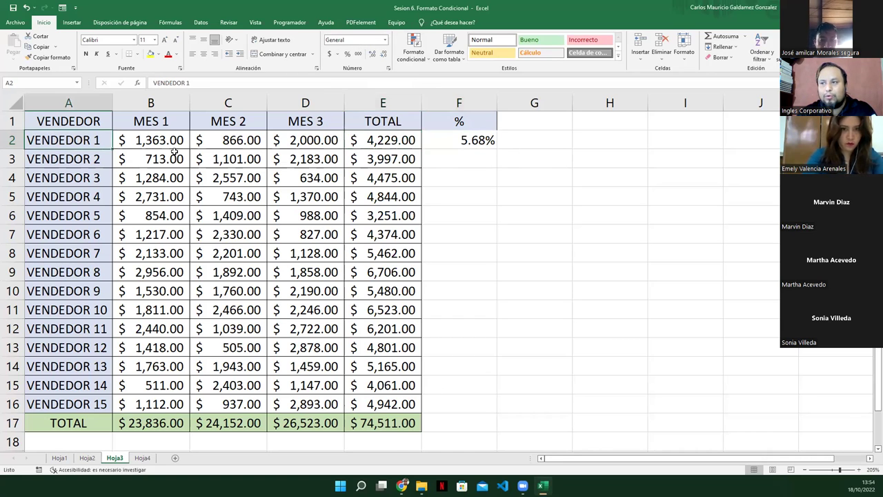
click(470, 141)
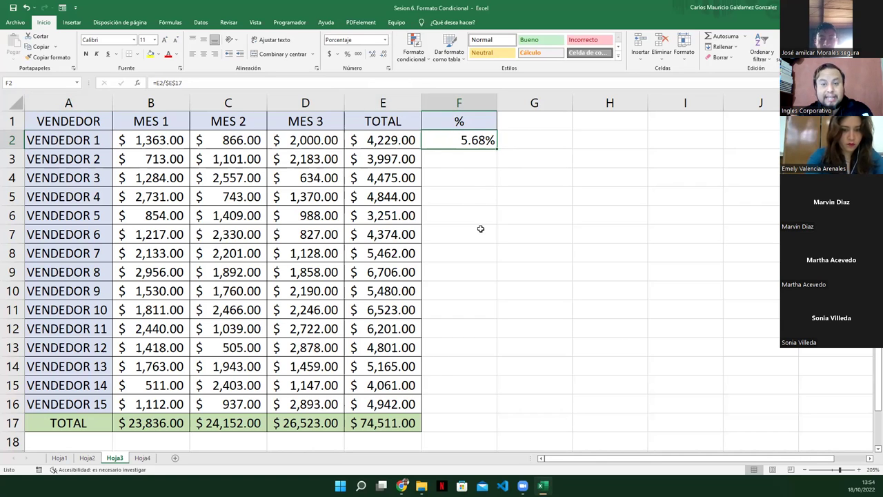
Step: Fill the share formula from F2 down to F16 and sum the percentages in F17
click(380, 424)
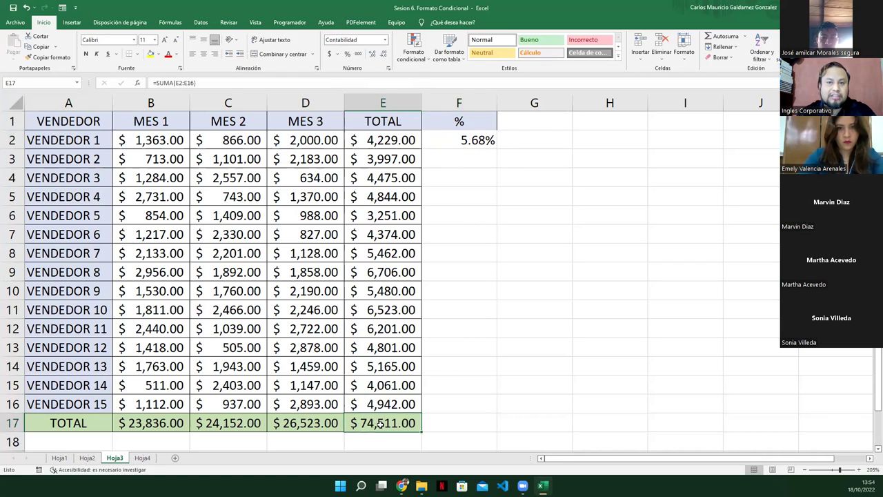
drag(60, 140, 59, 398)
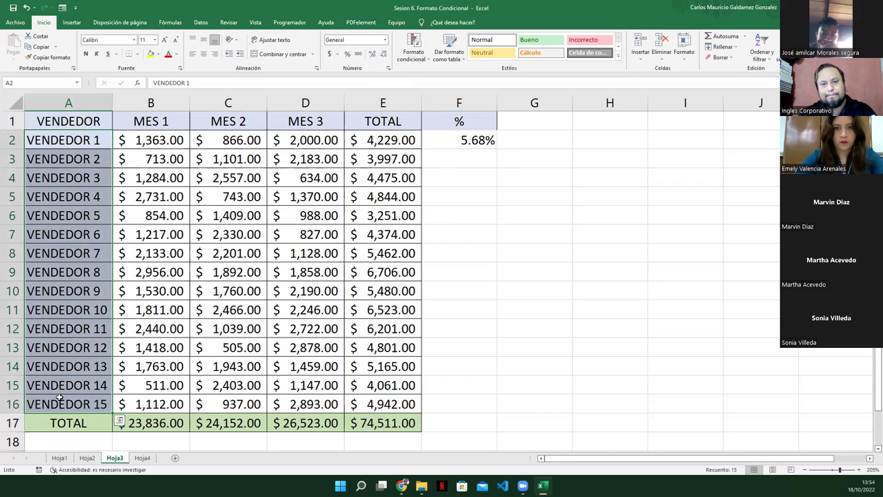
click(471, 142)
drag(497, 148, 450, 413)
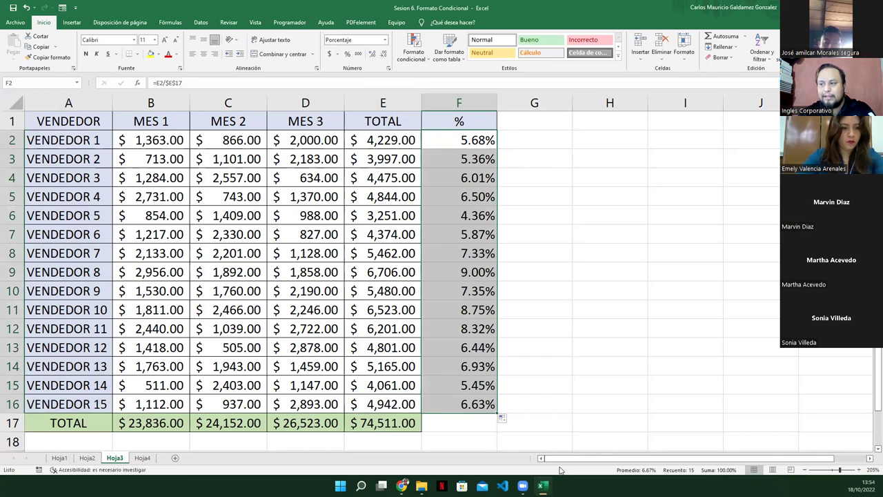
click(718, 36)
click(448, 424)
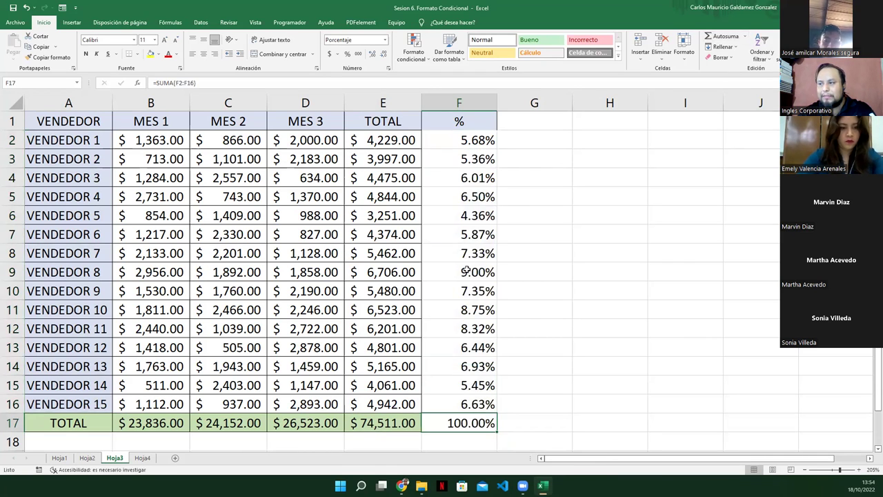
Step: Reduce the vendor percentages in F2:F16 to one decimal place
click(474, 140)
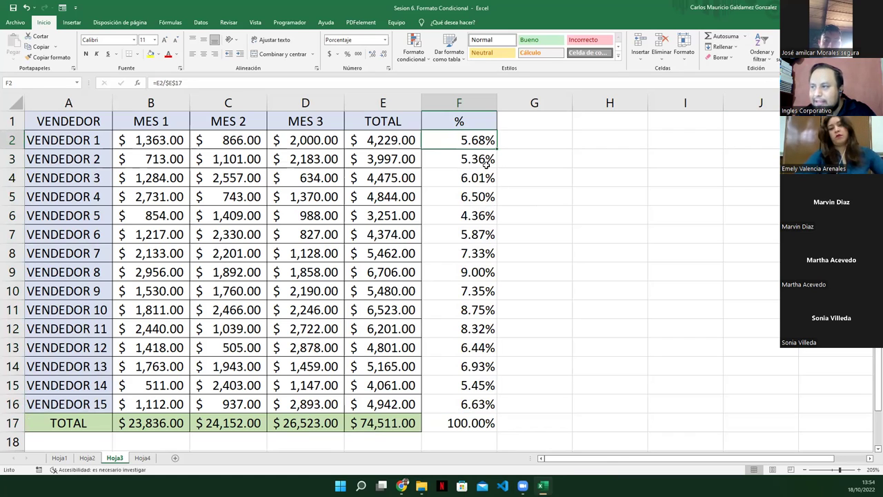
drag(450, 136, 450, 403)
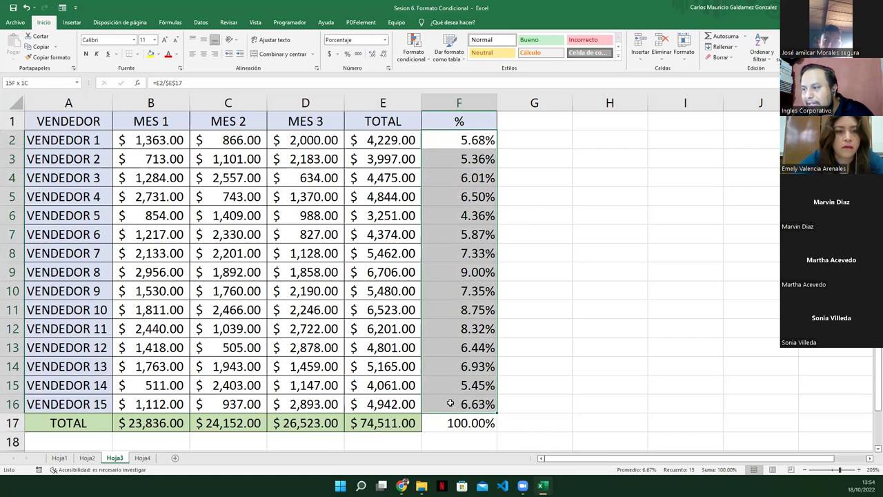
click(384, 55)
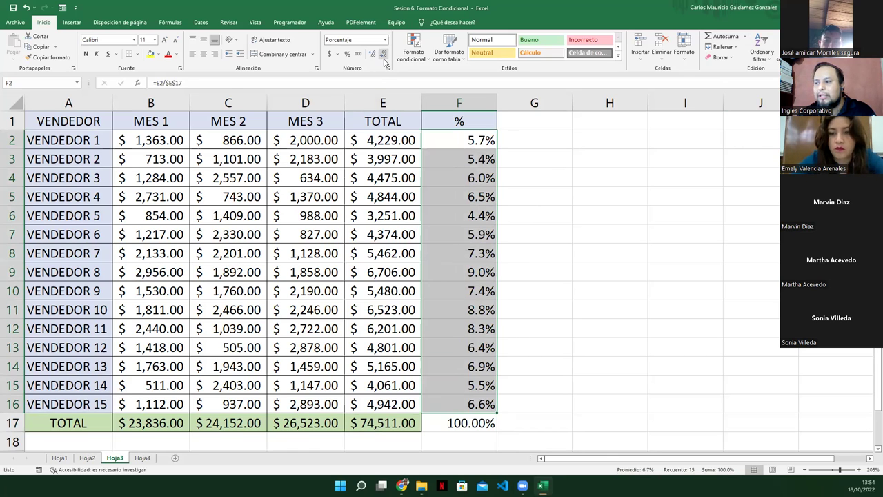
click(449, 235)
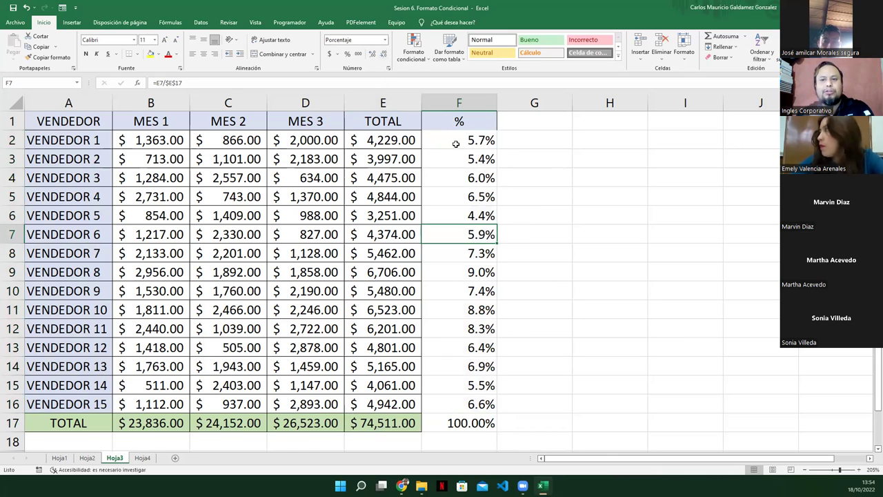
click(448, 322)
Step: Add all borders to the % column in F1:F17 and center the values in F2:F17
mouse_move(443, 406)
mouse_down()
mouse_move(443, 138)
mouse_move(439, 422)
mouse_up()
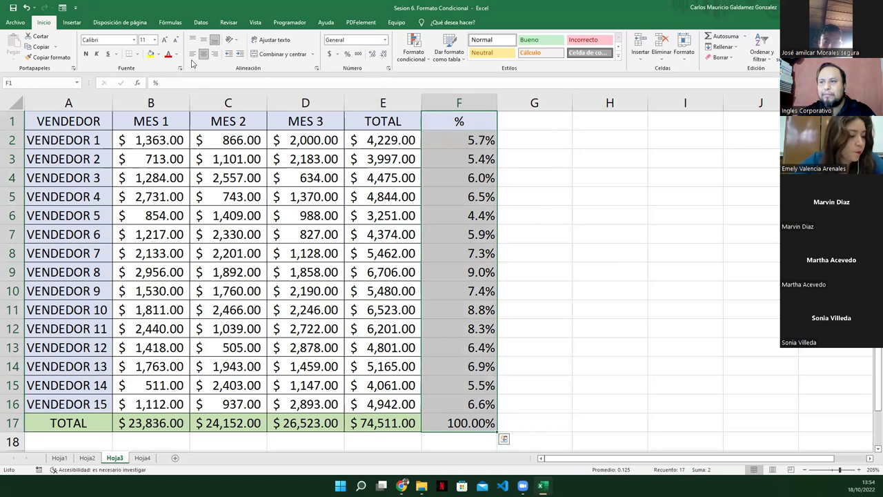
click(136, 54)
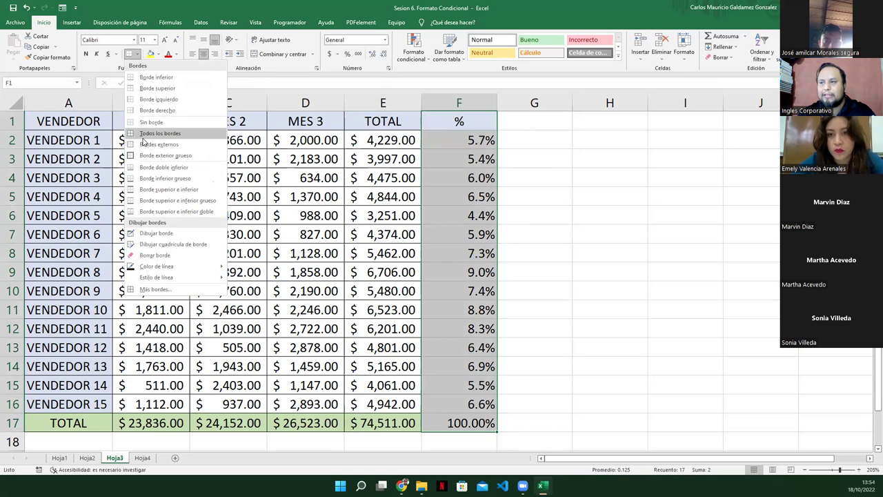
click(152, 134)
click(414, 269)
drag(450, 138, 445, 425)
click(204, 54)
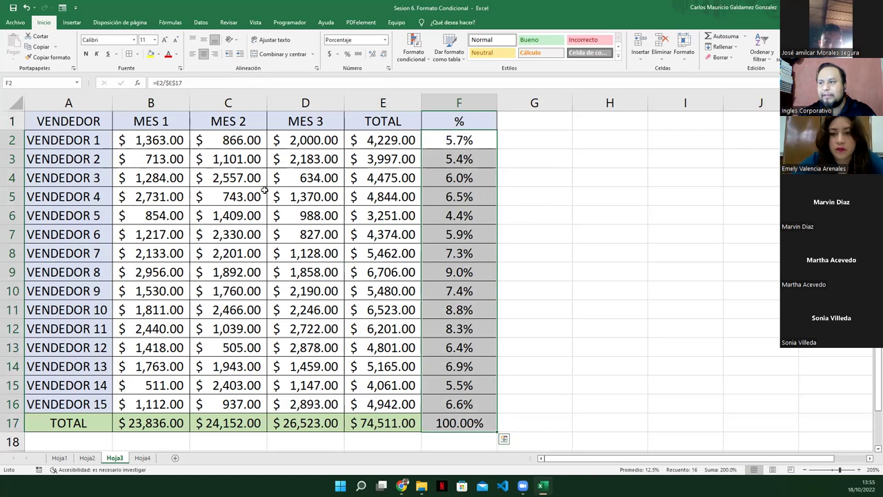
Step: Copy the TOTAL row formatting from E17 to F17, then set F17 to a centered percentage without decimals
click(396, 424)
click(32, 59)
click(471, 423)
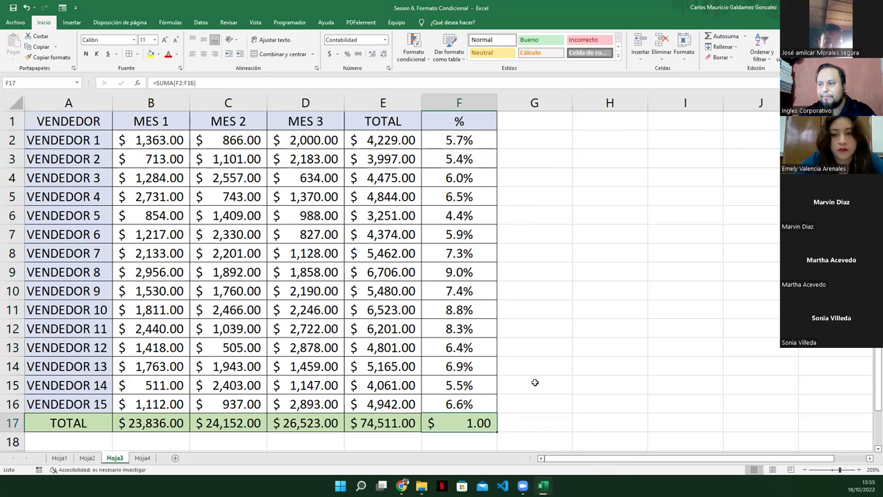
click(347, 55)
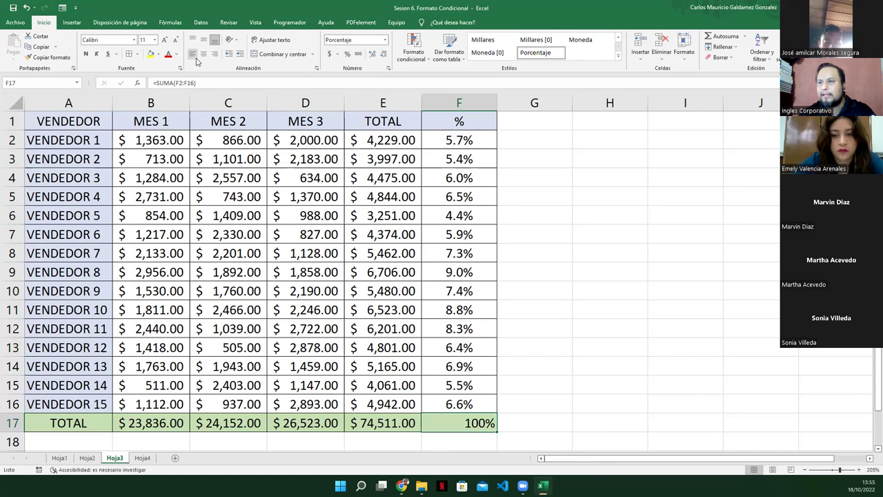
click(203, 54)
Step: Narrow column F to fit the percentages more closely
click(436, 332)
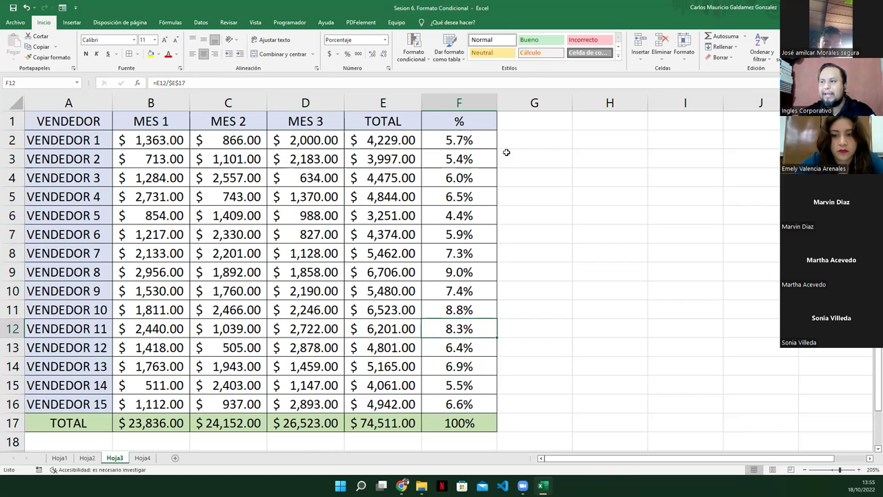
drag(497, 103, 473, 103)
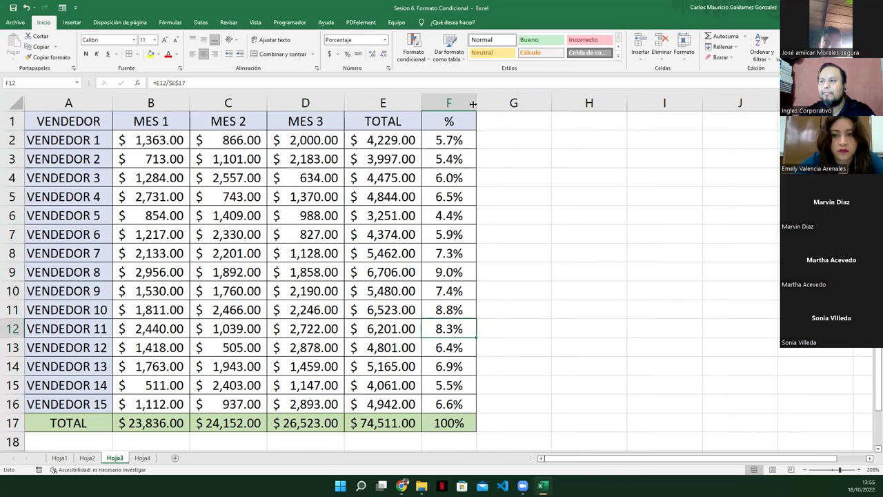
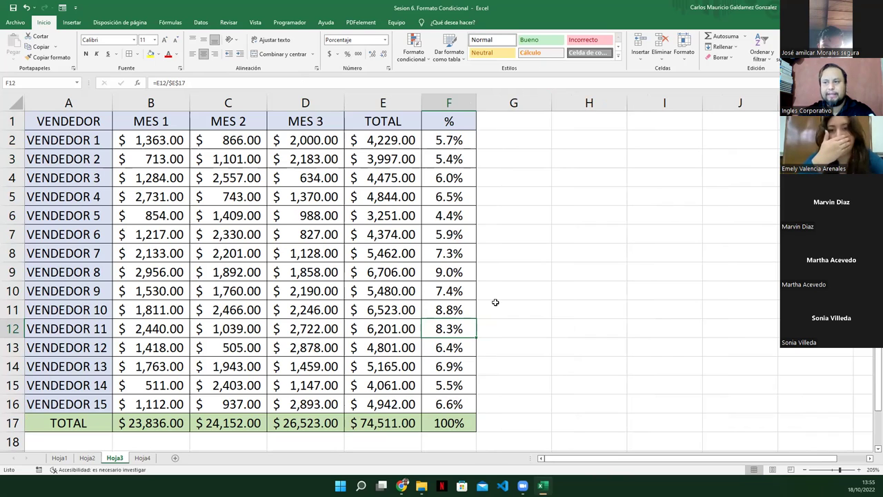
click(307, 334)
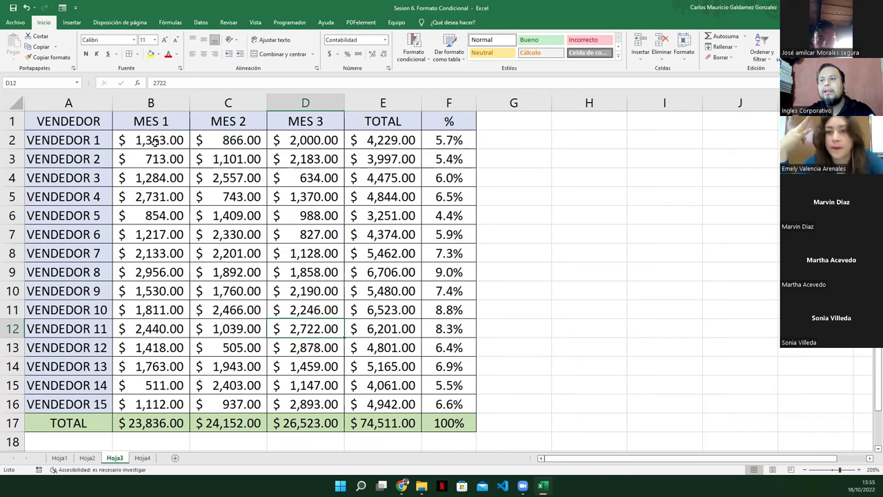
Step: Create a legend entry with a light blue fill in H2 and the label "Ventas Mayores 1500" in I2
click(564, 142)
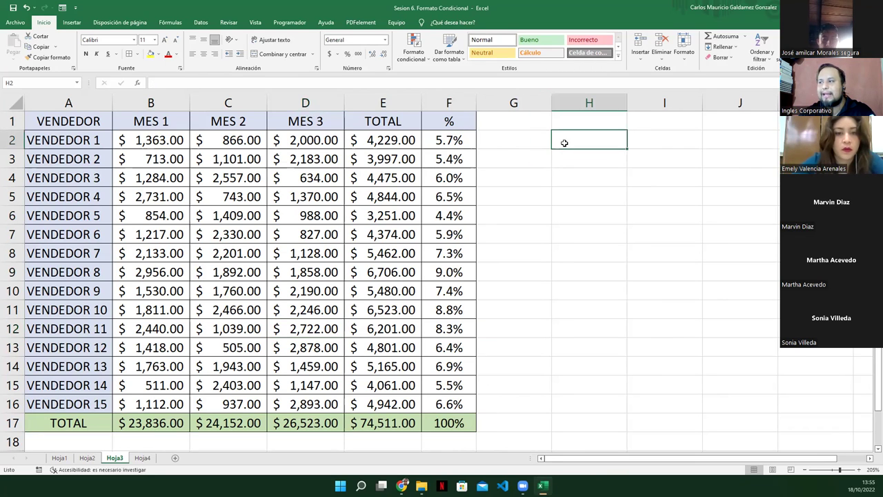
click(158, 54)
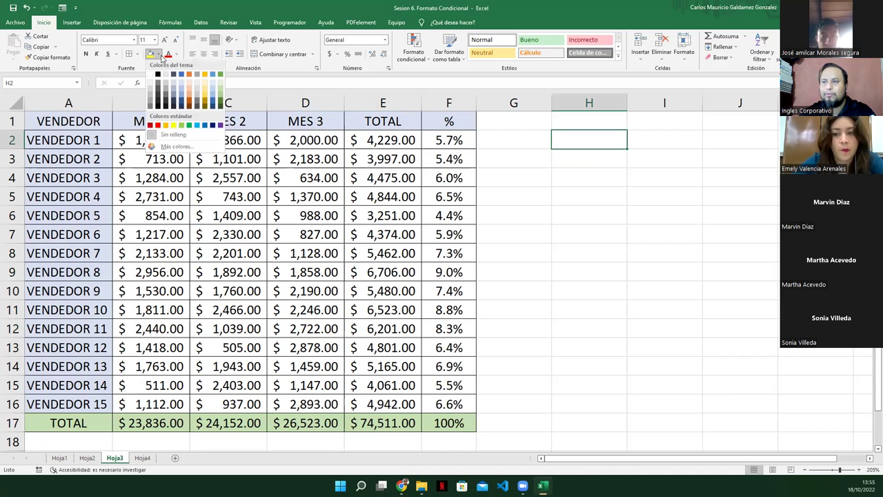
click(196, 127)
click(641, 145)
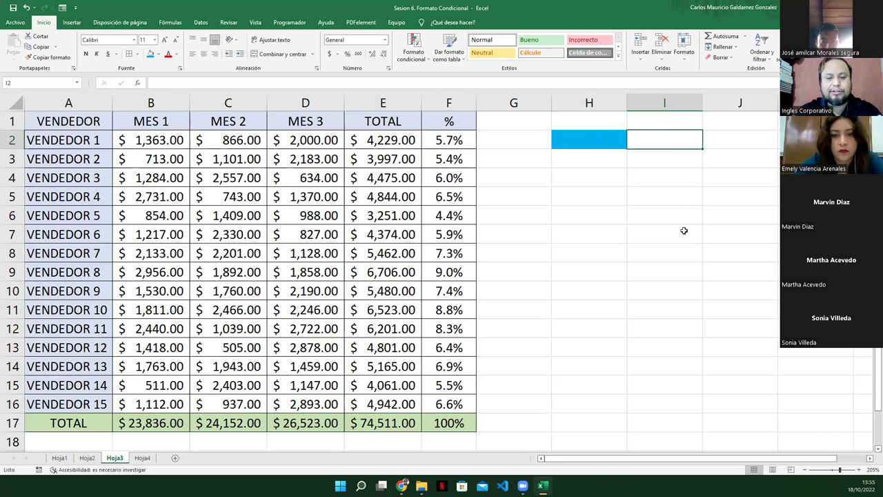
text(Venta)
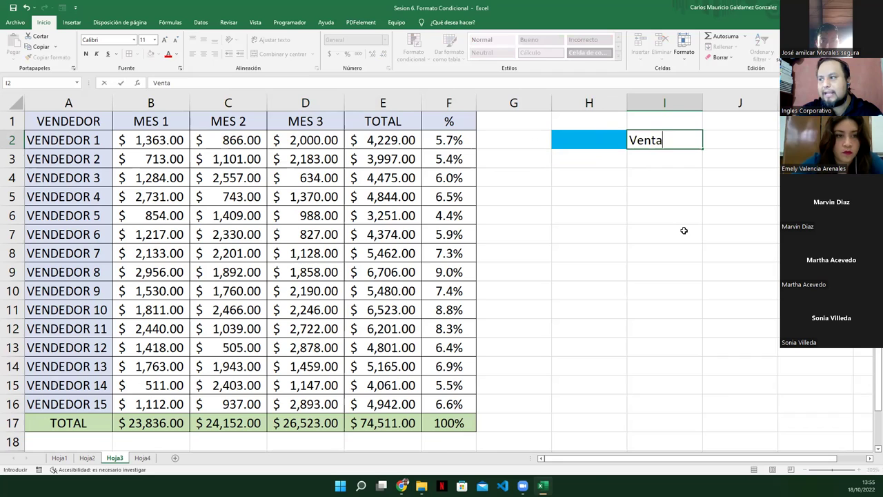
text(s Mayores)
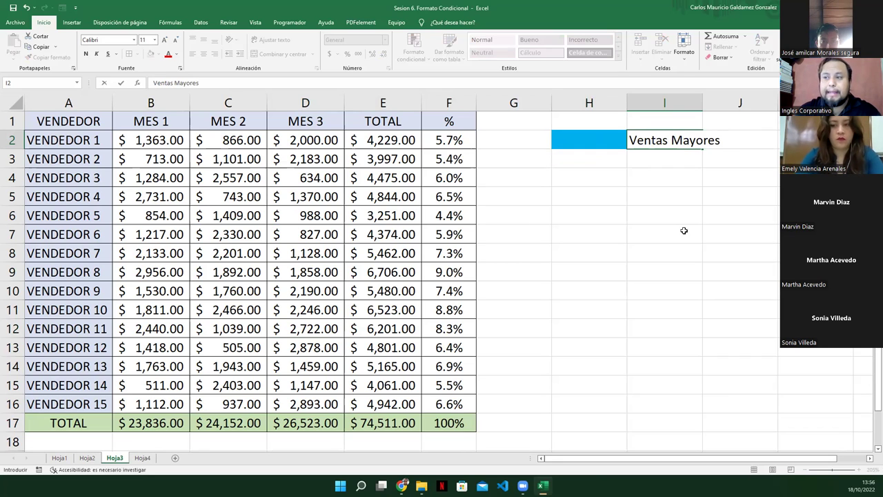
text(1500)
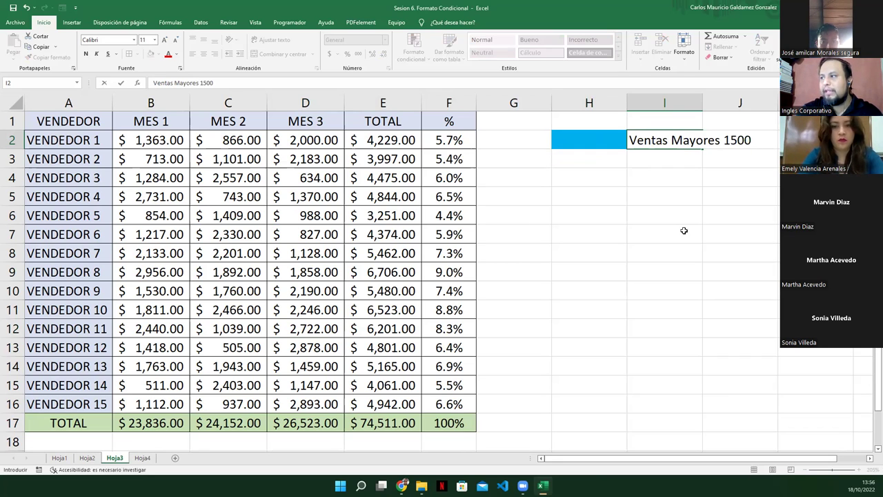
key(Return)
Step: Add a second legend entry with a dark blue fill in H3 and the label "Ventras menores de 1000" in I3
key(Left)
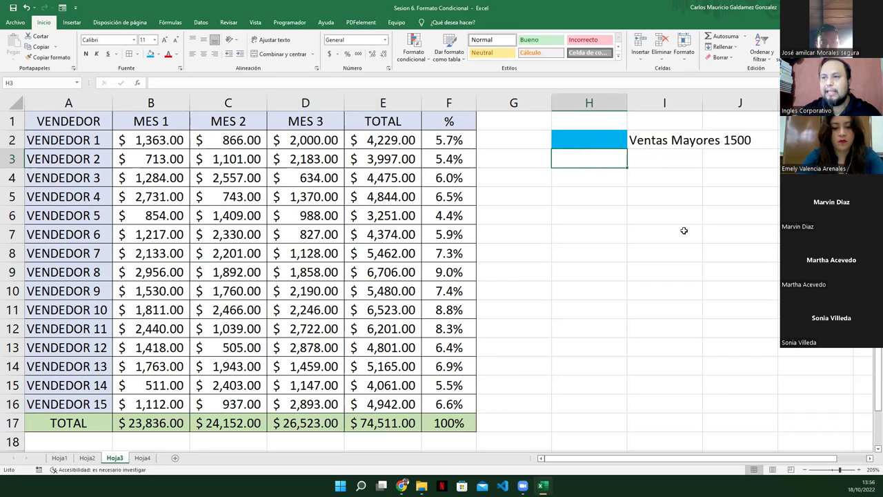
click(160, 54)
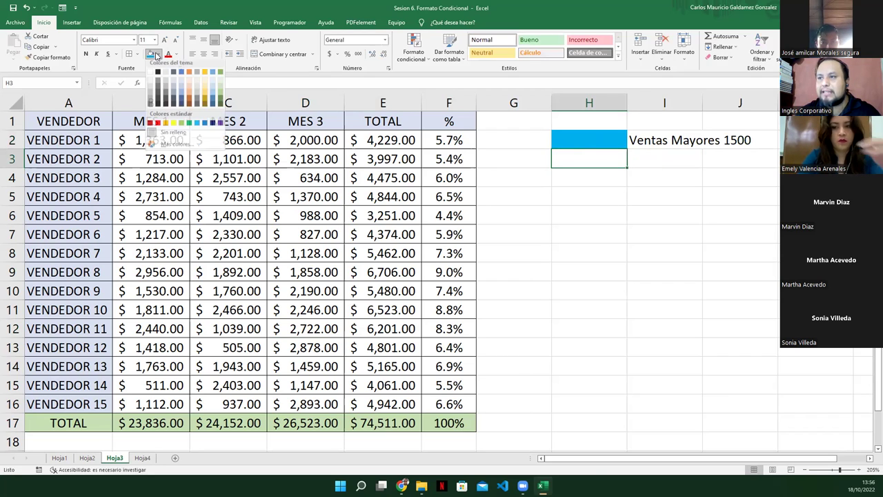
click(183, 107)
click(671, 165)
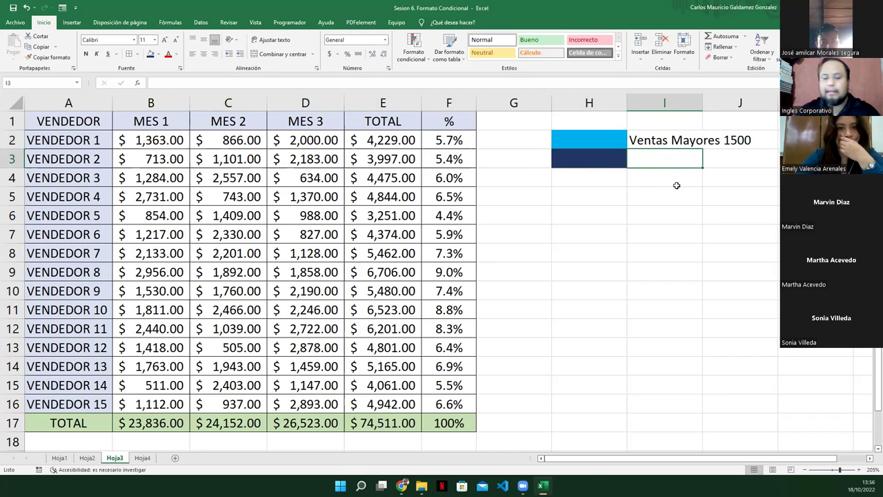
text(Ventras menores de)
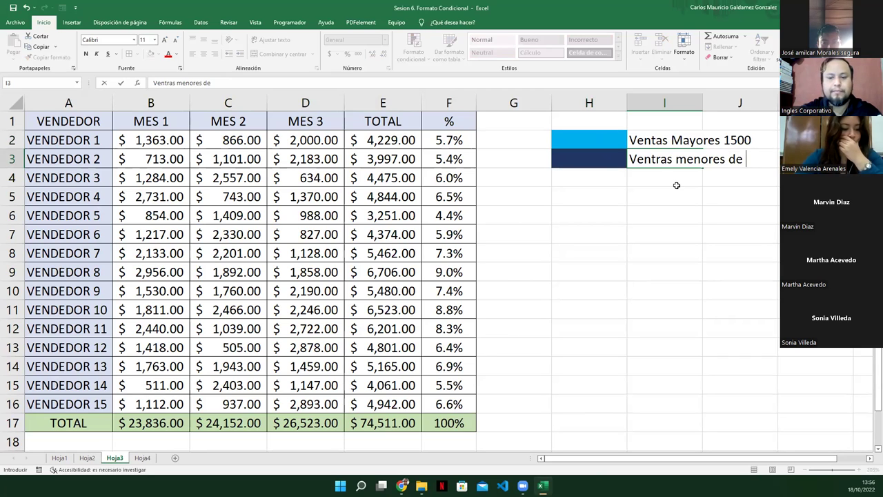
text( 1000)
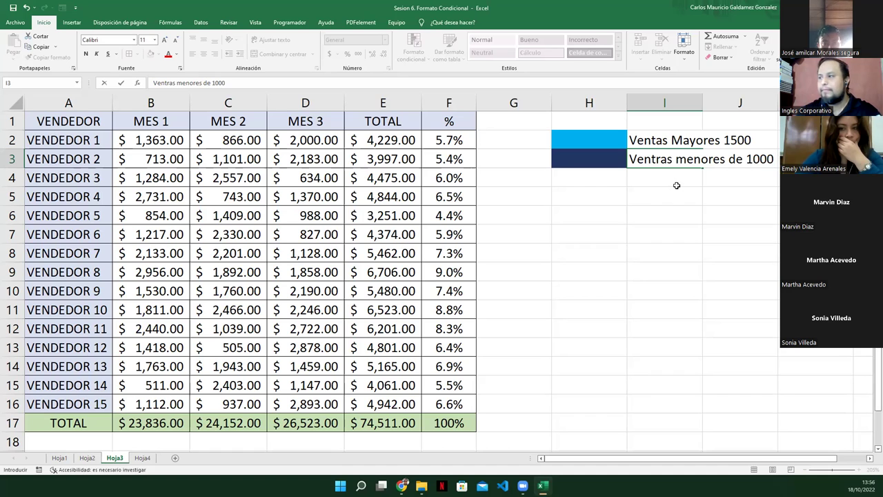
click(723, 140)
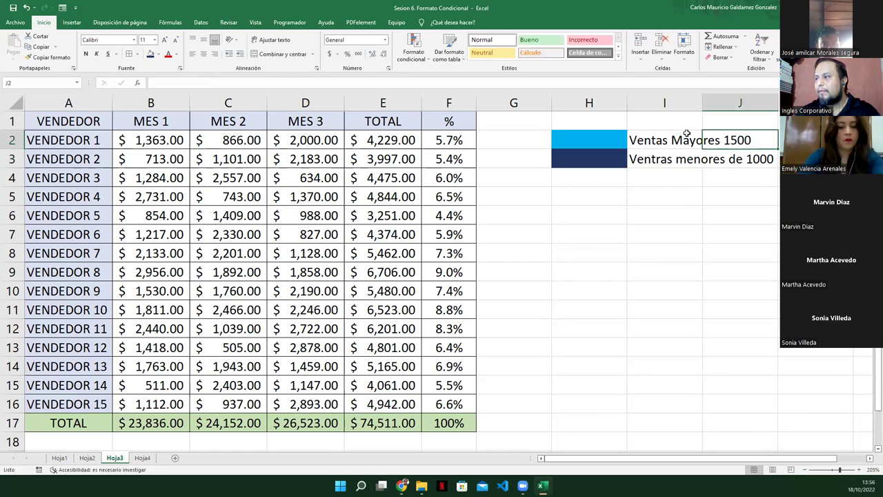
Step: Insert a dollar sign before the amount in I2 so the label reads "Ventas Mayores $1500"
double_click(691, 138)
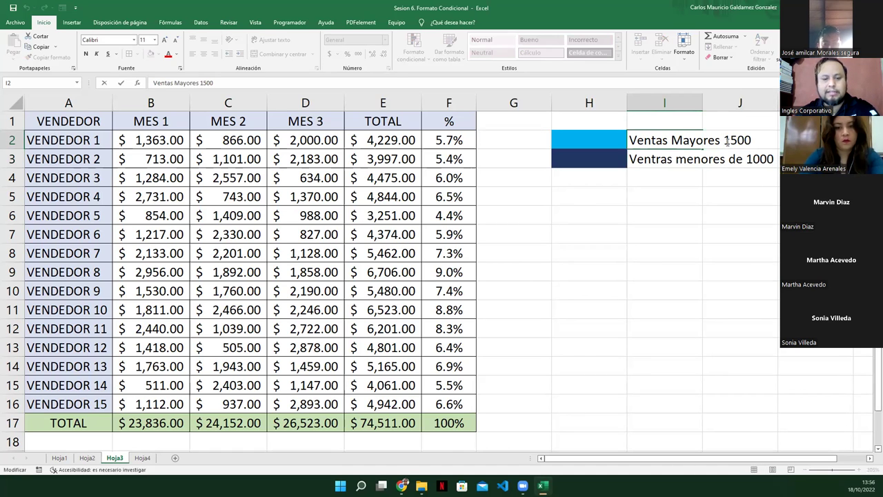
click(727, 141)
text($)
click(649, 155)
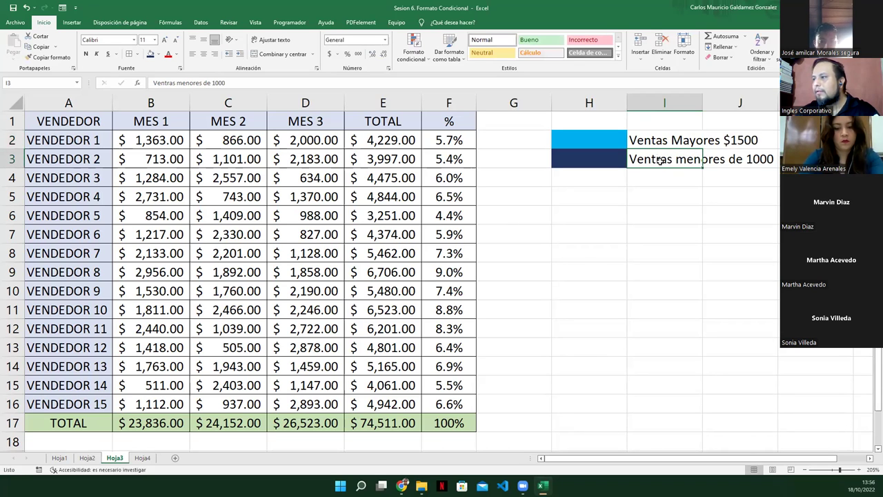
Step: Correct the label in I3 so it reads "Ventas menores de $1000"
double_click(660, 160)
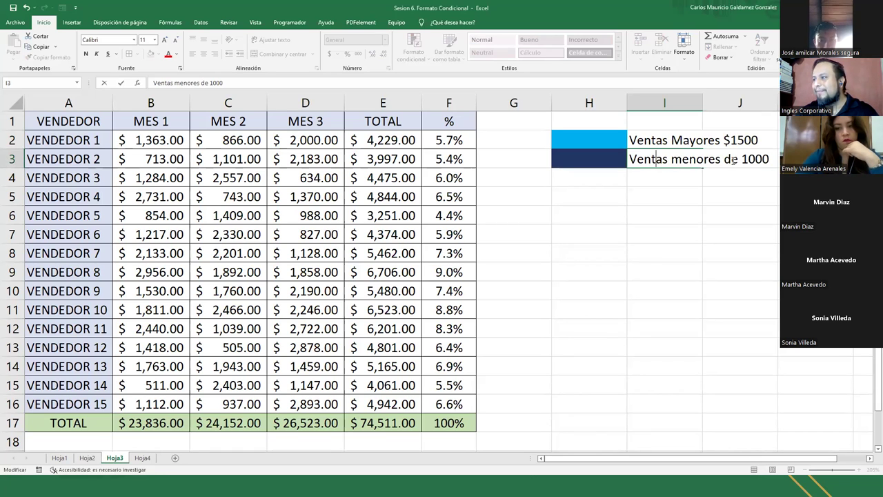
key(BackSpace)
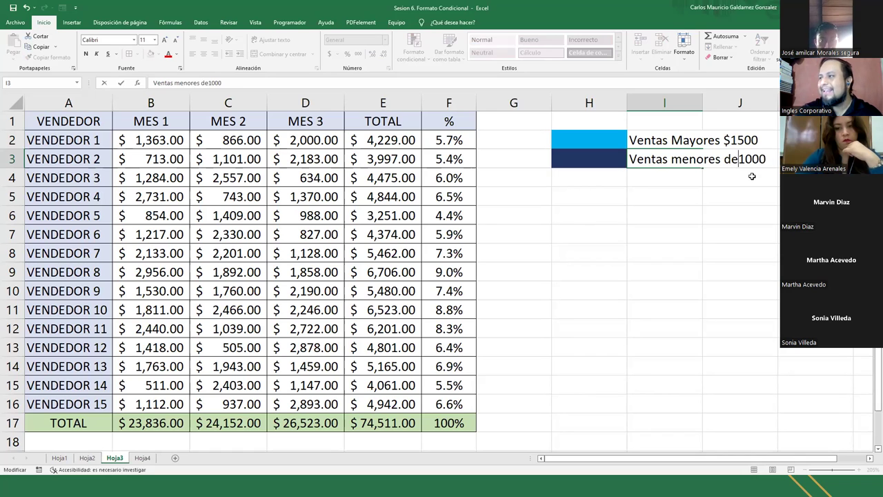
key(BackSpace)
key(BackSpace)
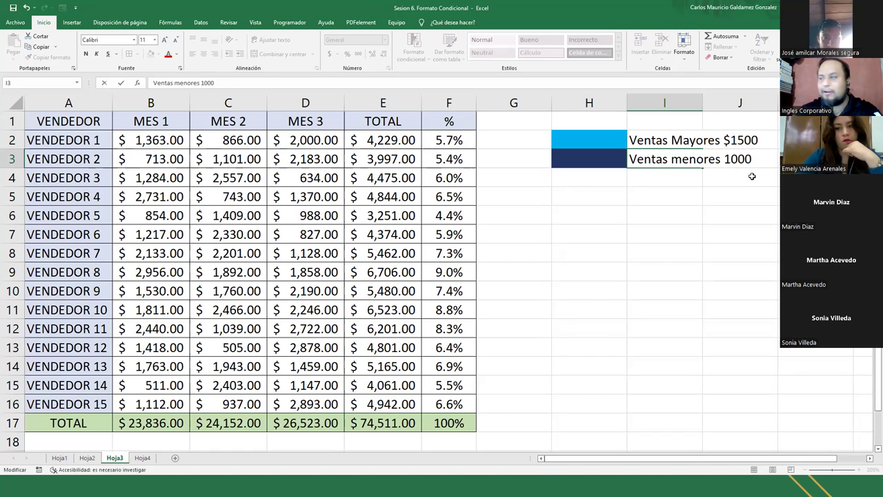
text(de $)
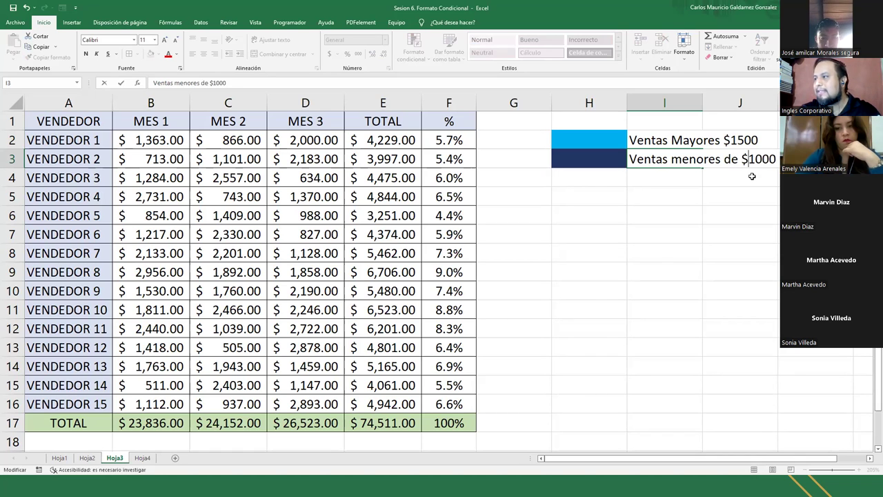
Step: Add "de" before the amount in I2 so the label reads "Ventas Mayores de $1500"
click(727, 147)
double_click(729, 151)
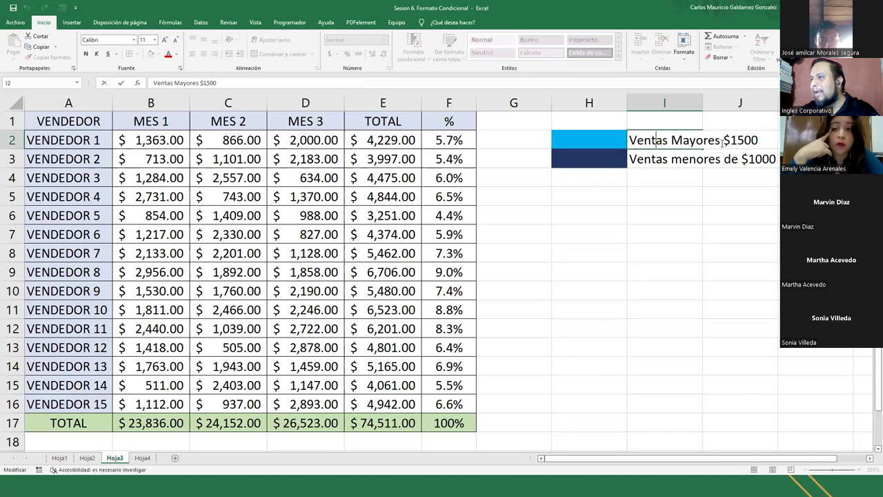
click(721, 140)
text(de)
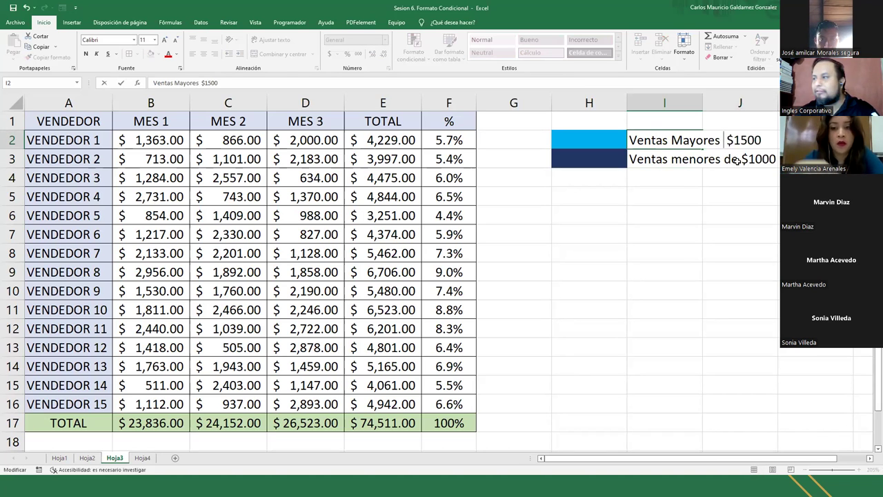
click(578, 153)
drag(578, 140, 578, 159)
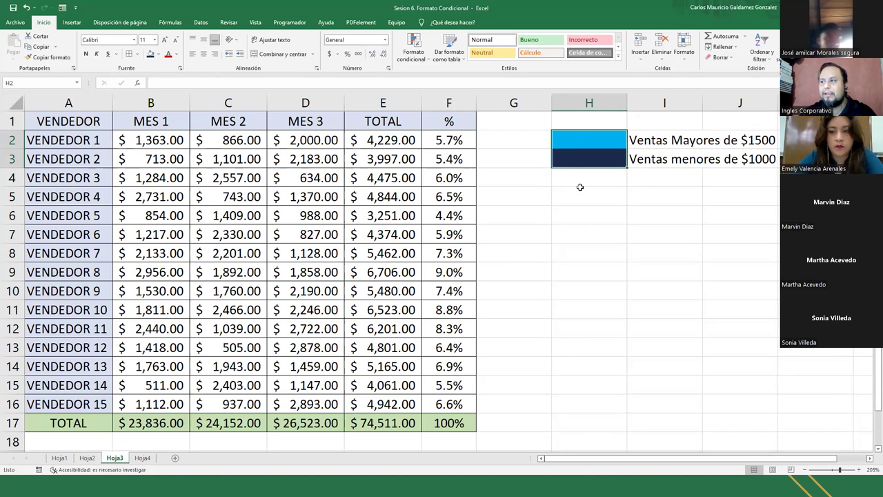
click(579, 179)
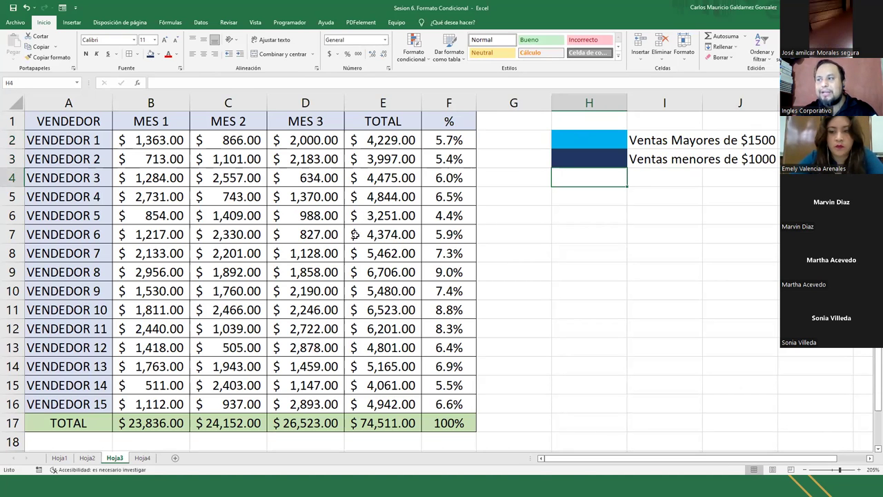
Step: Enter the legend headings "Ventas" in H1 and "Totales" in H5
click(578, 123)
text(Ventas)
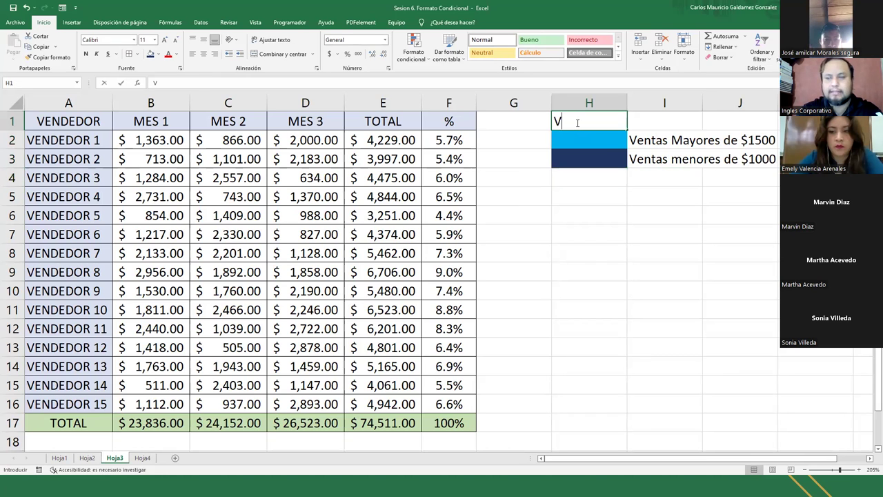
key(Return)
key(Return)
key(Down)
key(Down)
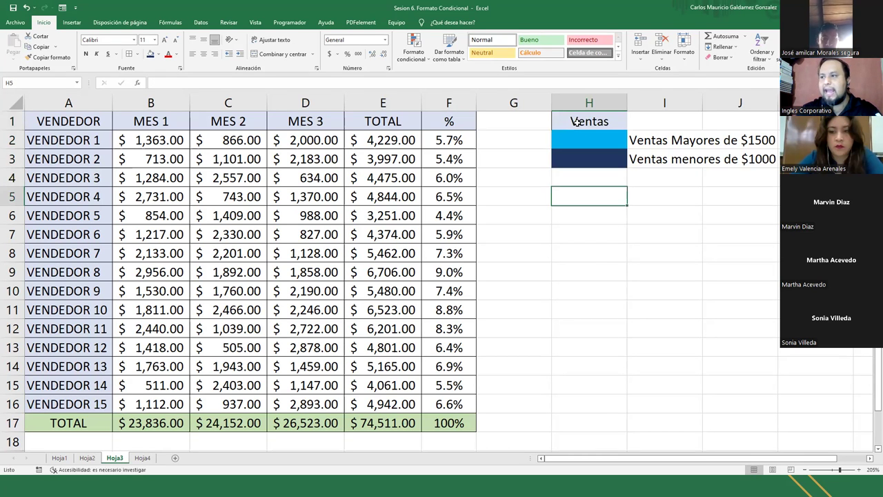
text(Totales)
key(Return)
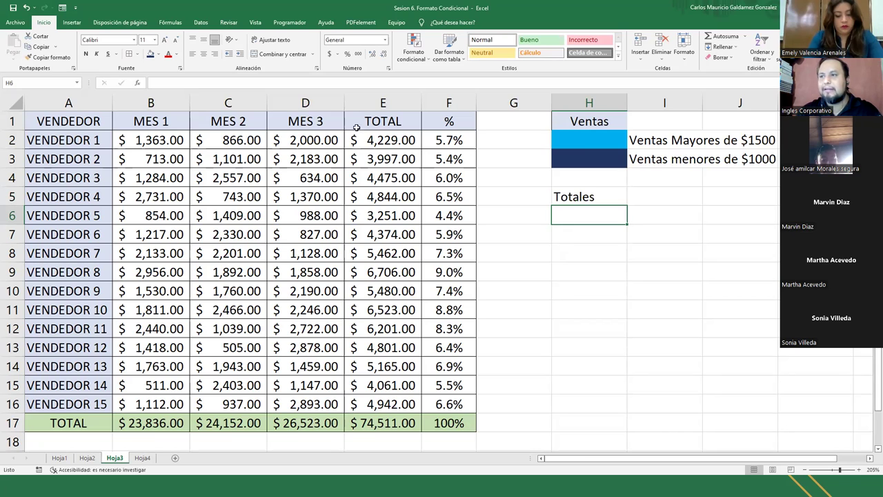
Step: Create a totals legend entry with a purple fill in H6 and the label "Ventas promedio entre $2000 y $4000" in I6
click(158, 53)
click(219, 126)
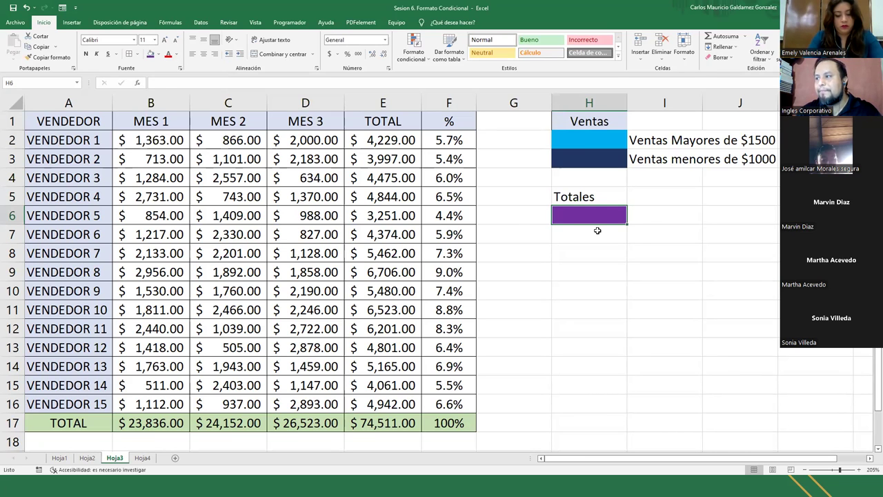
click(651, 218)
text(Vent)
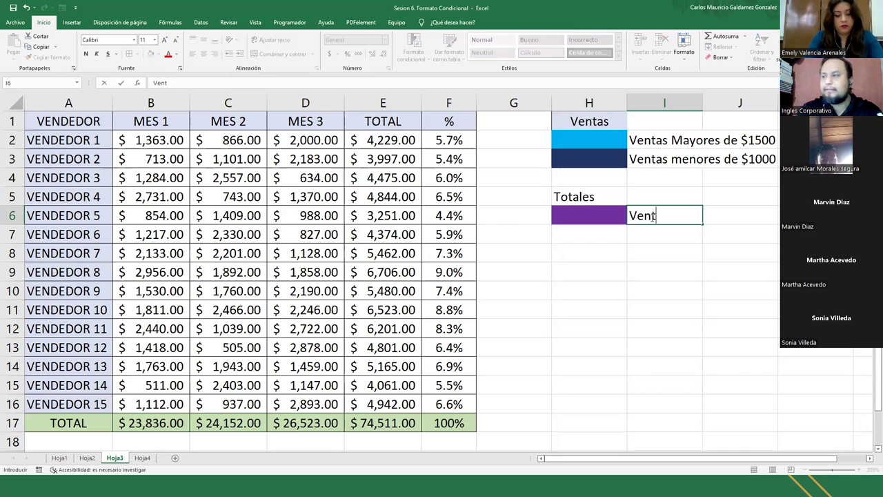
text(as promedio m)
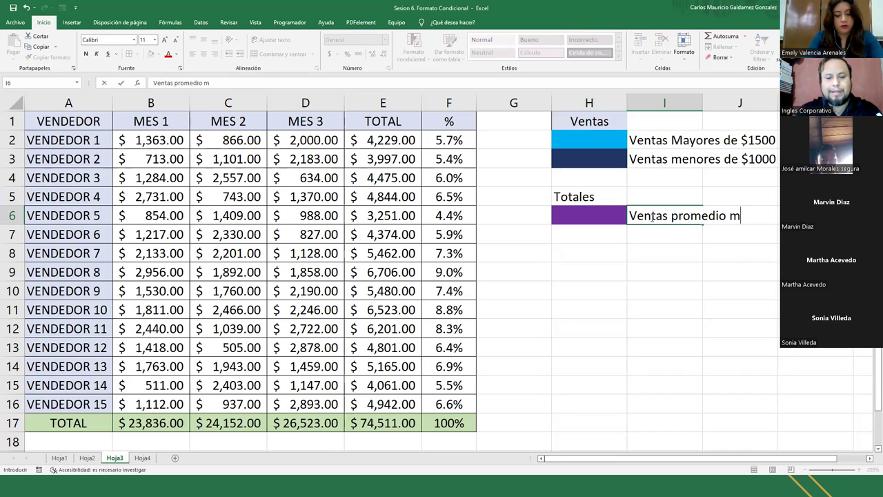
text(ayores)
key(BackSpace)
key(BackSpace)
key(BackSpace)
key(BackSpace)
key(BackSpace)
key(BackSpace)
key(BackSpace)
text(entre )
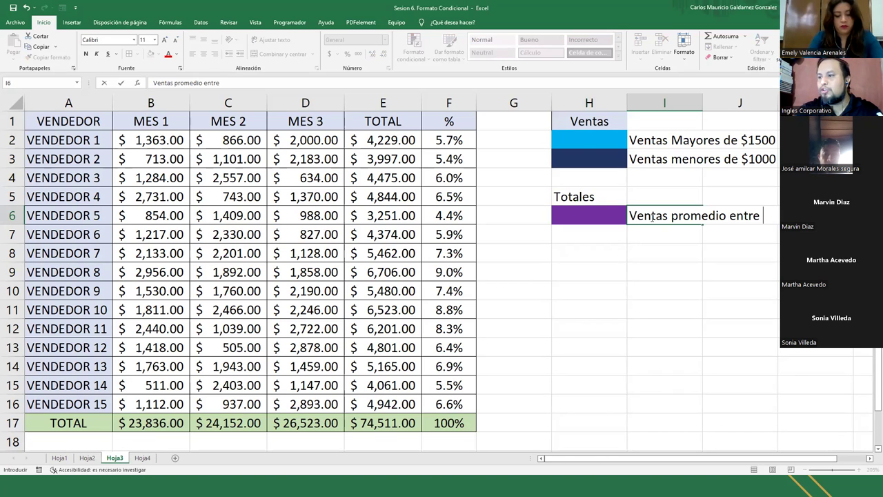
text(200)
key(BackSpace)
key(BackSpace)
key(BackSpace)
text($200)
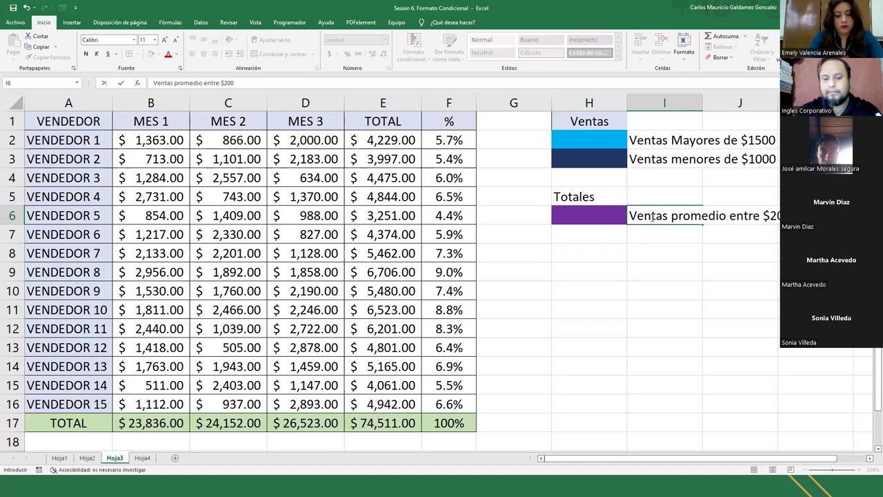
text(0 y $4000)
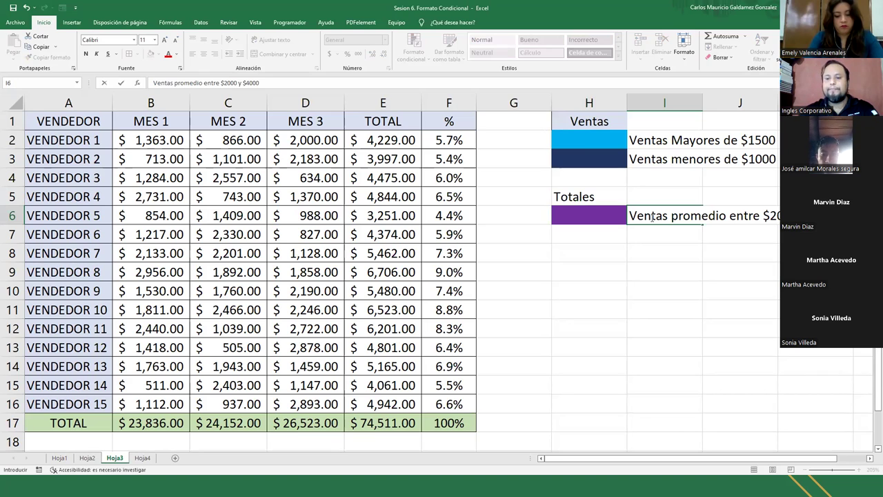
key(Return)
key(Left)
key(Left)
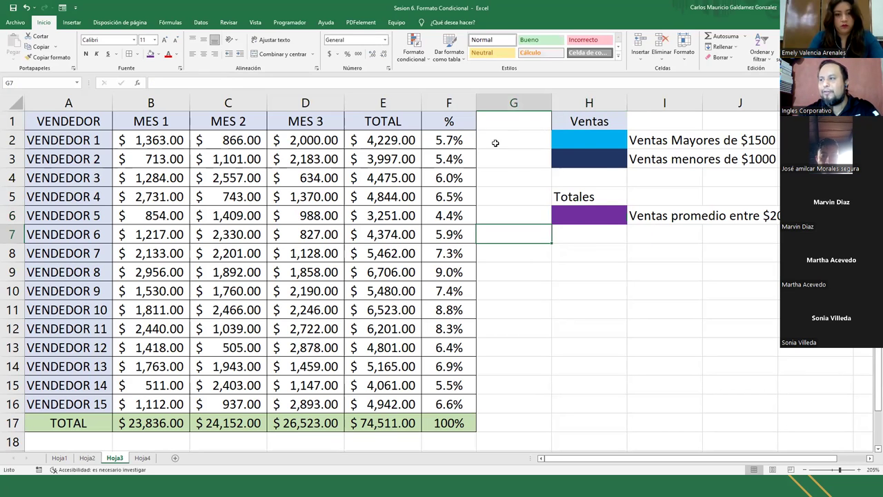
Step: Insert a new column at G, between the percentage column and the legend
right_click(511, 102)
click(533, 181)
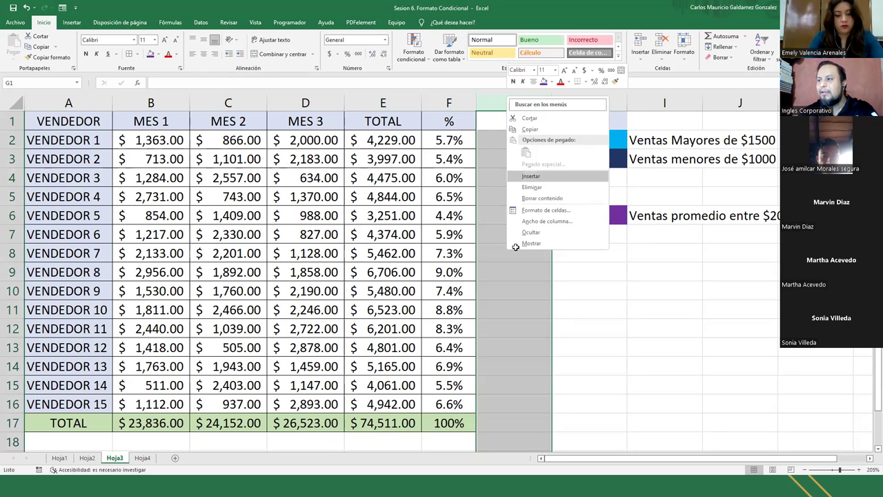
click(515, 247)
click(523, 159)
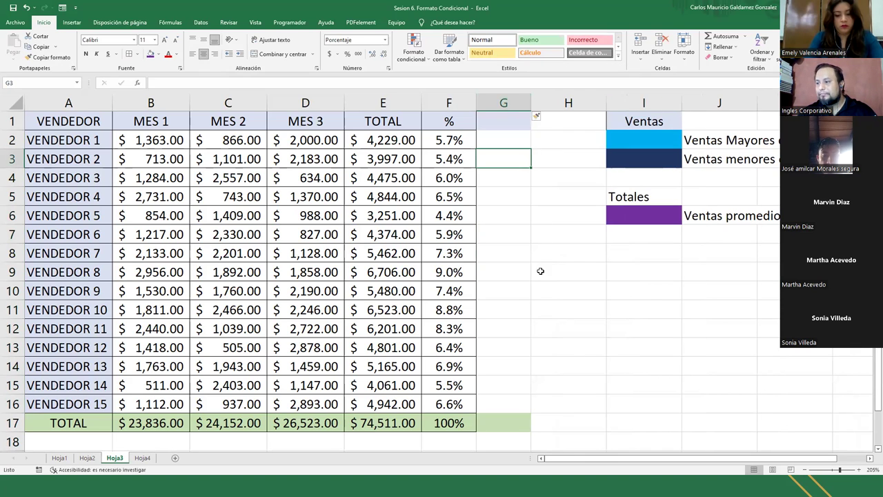
click(634, 136)
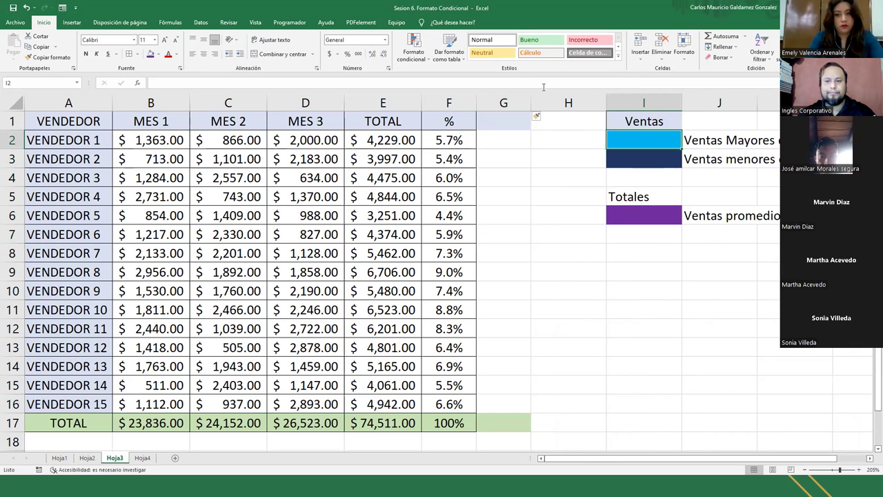
click(699, 139)
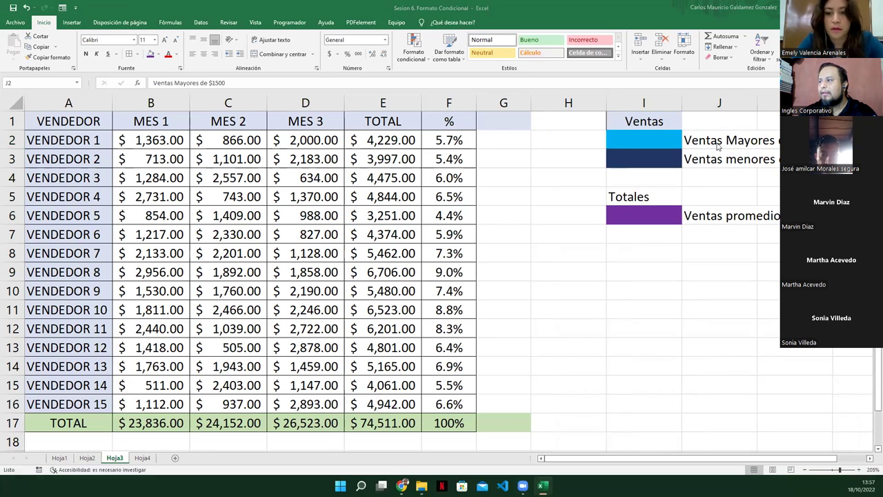
Step: Add a greater-than highlight rule to B2:D16 for values above $1500, using a custom light blue fill
drag(150, 141, 292, 403)
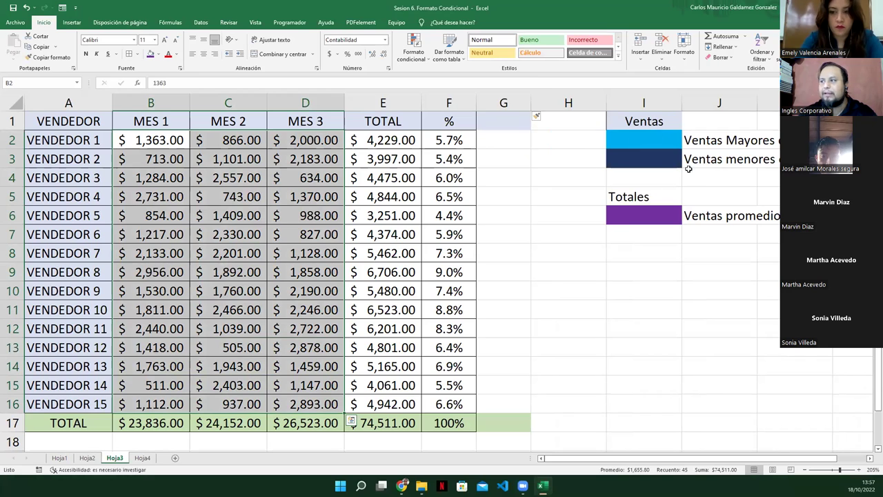
click(414, 58)
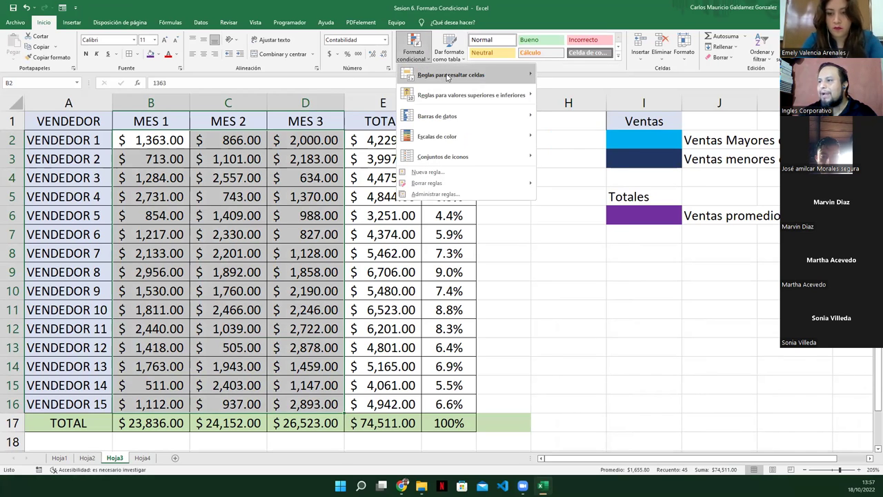
mouse_move(503, 81)
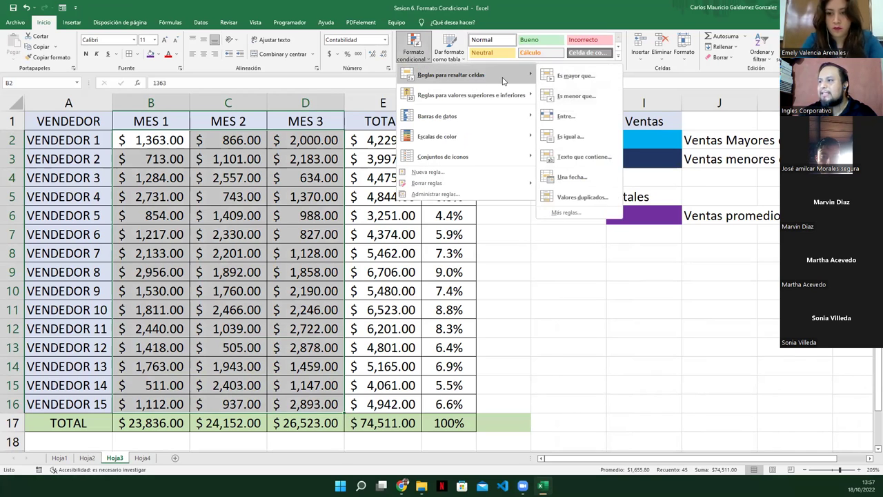
click(569, 81)
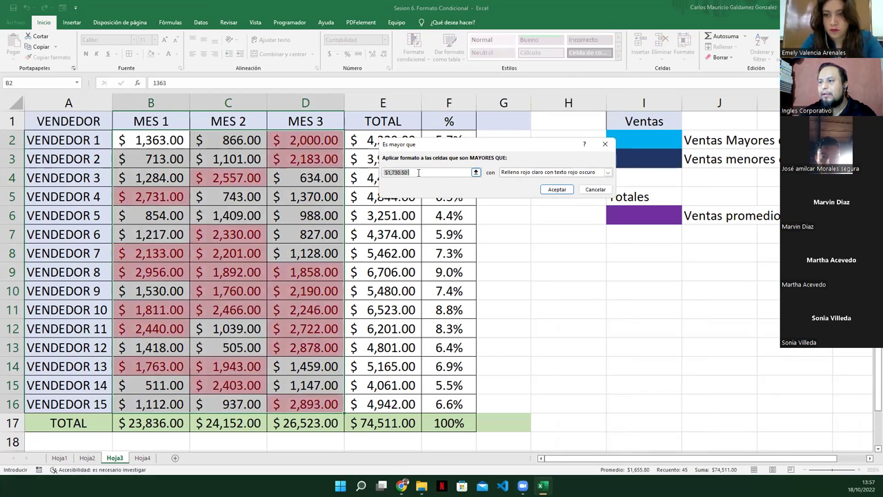
text($1500)
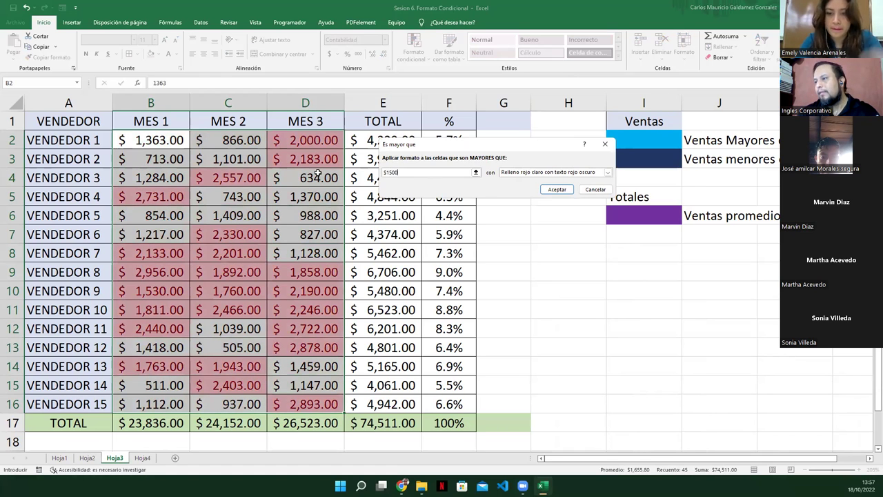
click(521, 172)
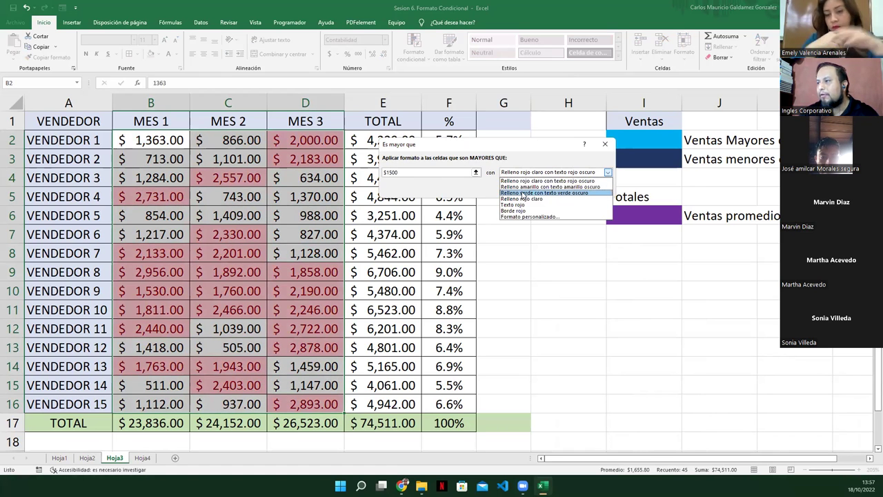
click(530, 217)
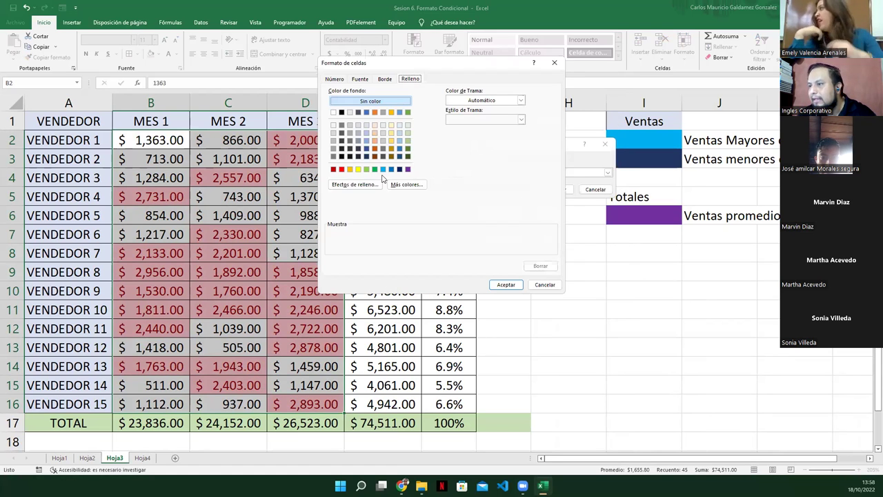
click(384, 170)
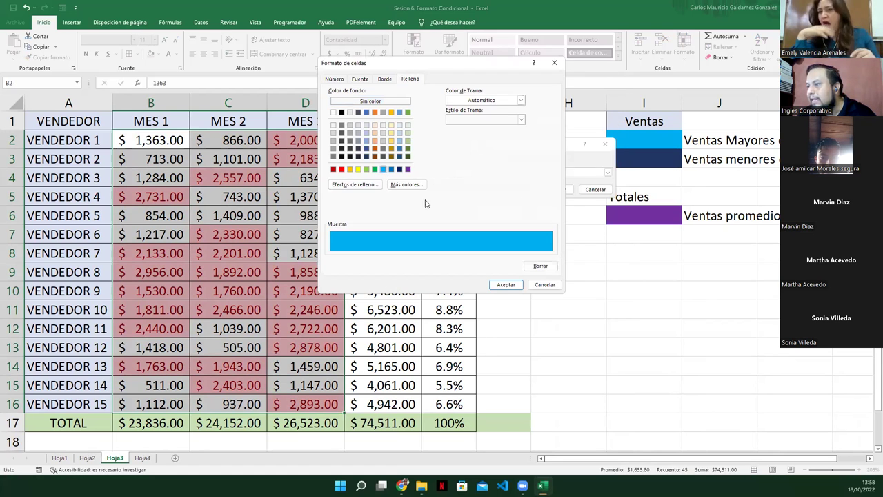
click(506, 285)
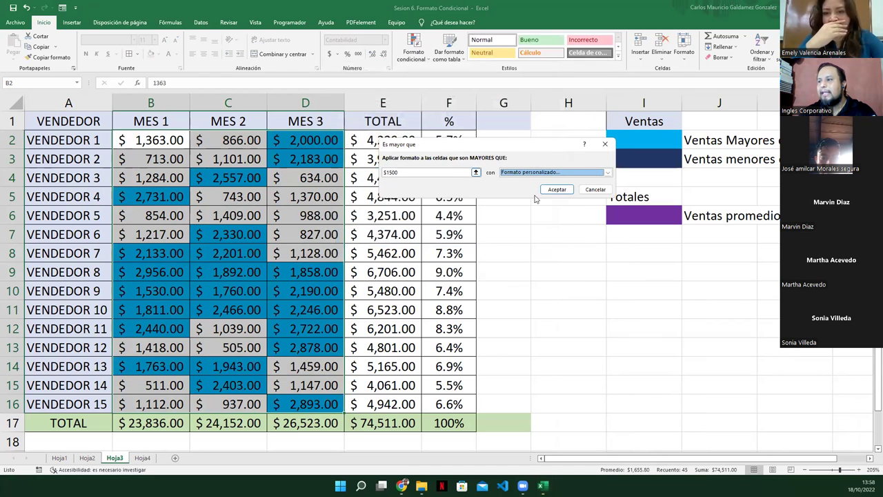
click(558, 189)
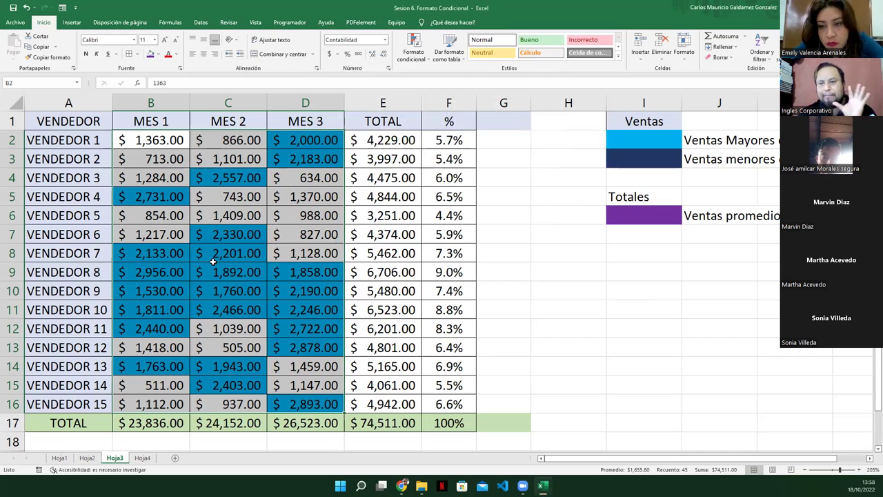
Step: Add a less-than highlight rule to B2:D16 for values below $1000, using a custom dark blue fill
click(414, 48)
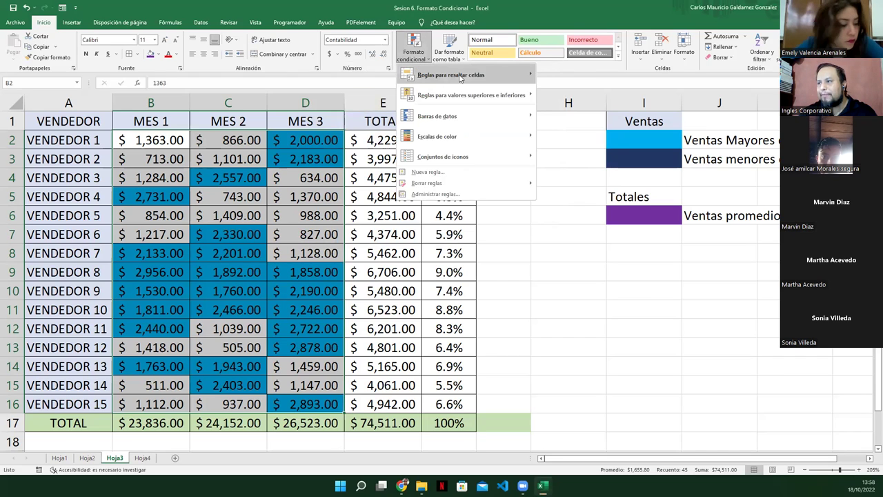
mouse_move(460, 78)
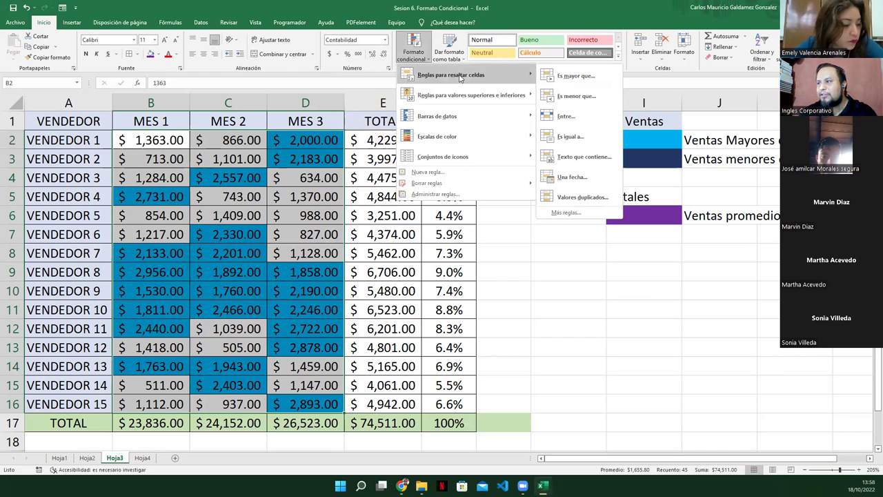
click(580, 97)
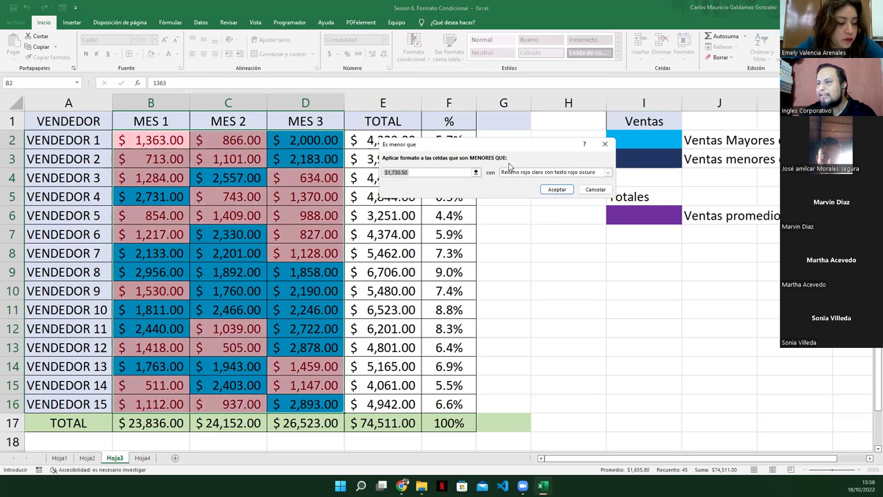
text($1000)
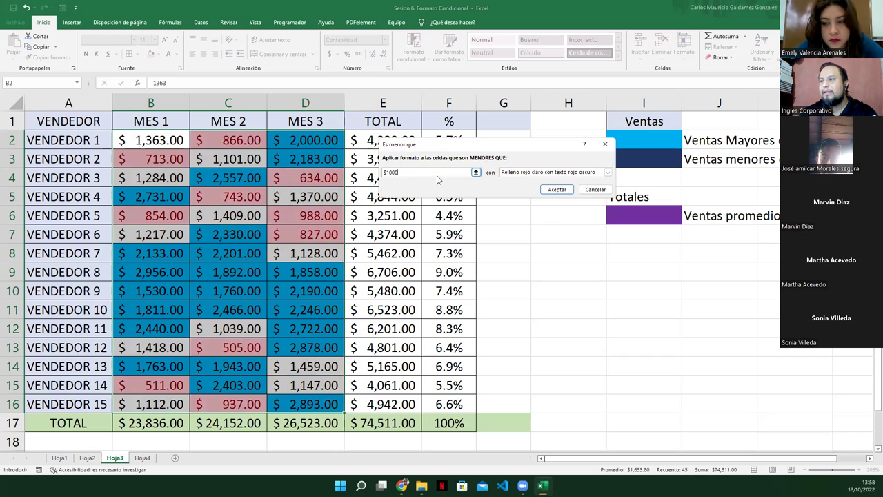
click(510, 174)
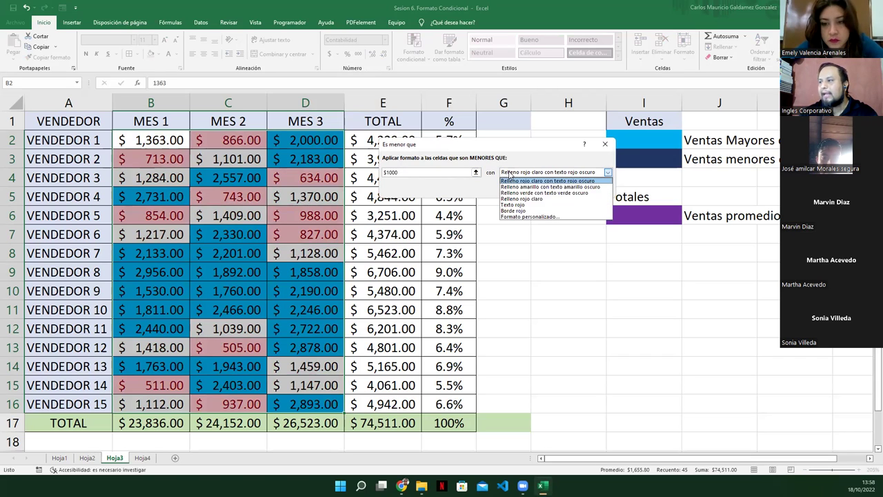
click(528, 217)
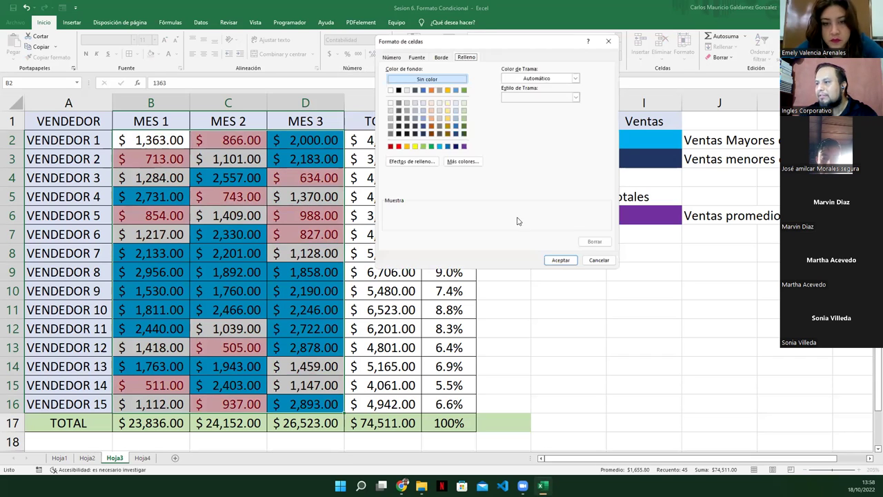
click(455, 147)
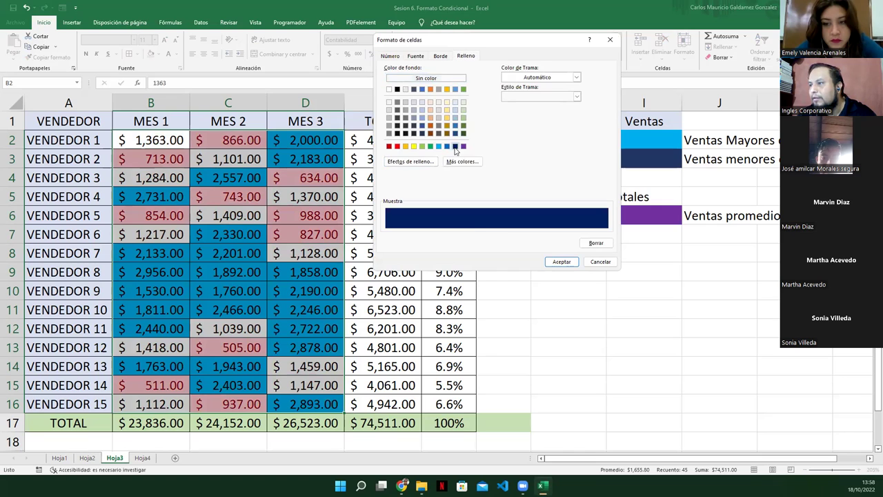
click(561, 261)
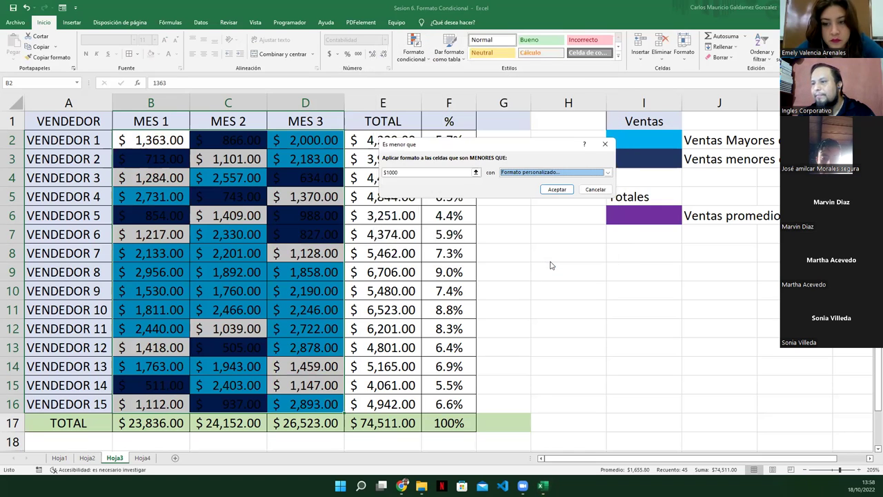
click(554, 192)
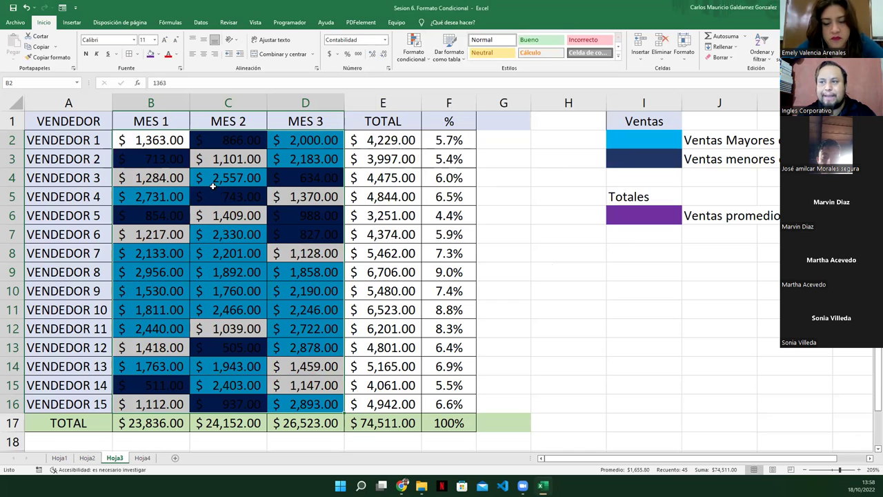
click(176, 55)
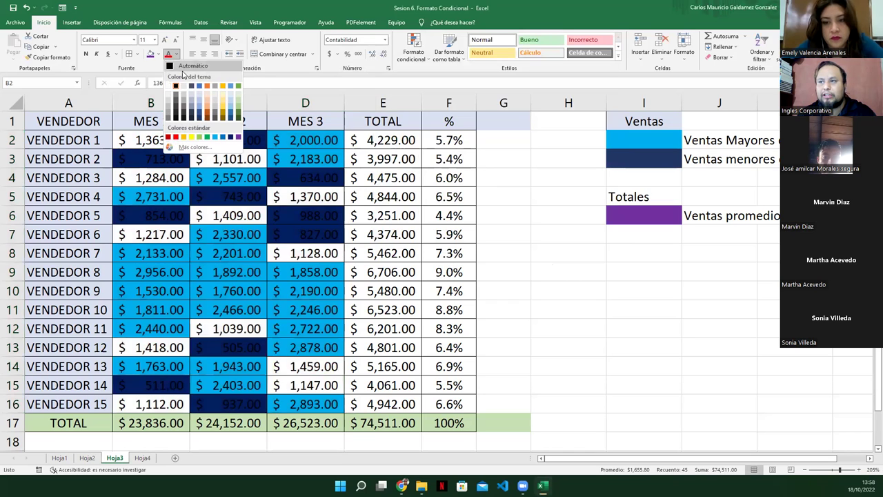
click(153, 183)
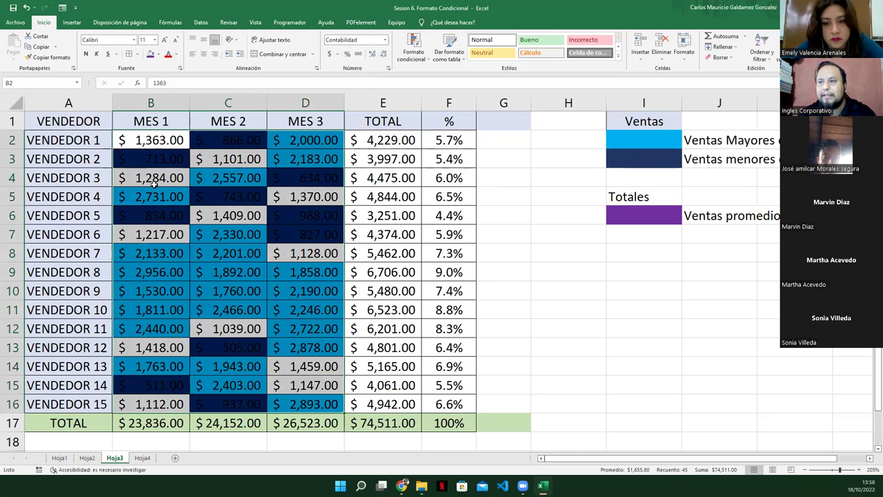
click(152, 156)
Step: Edit the less-than-1000 conditional formatting rule on B2:D16 to use a white font color and apply it
drag(152, 140, 305, 404)
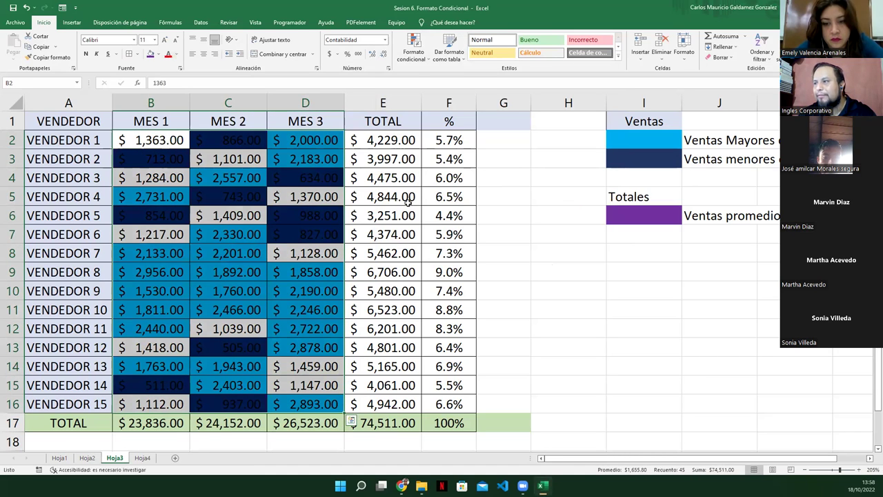
click(416, 63)
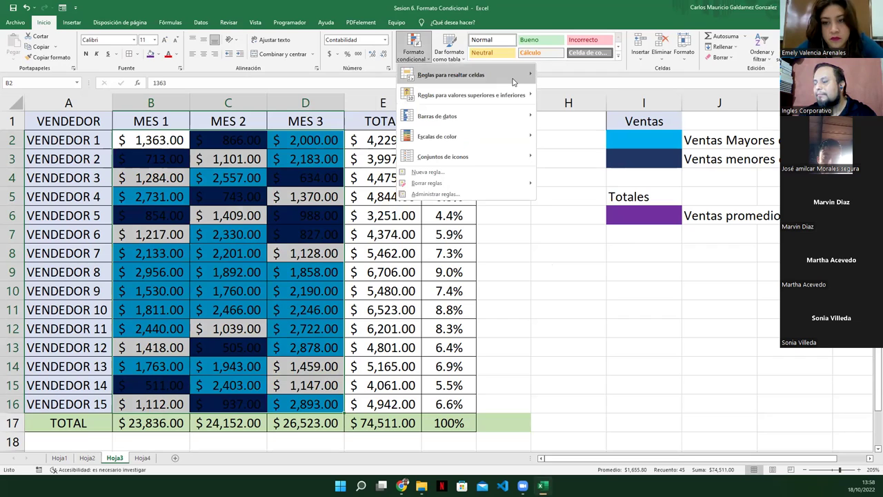
mouse_move(513, 82)
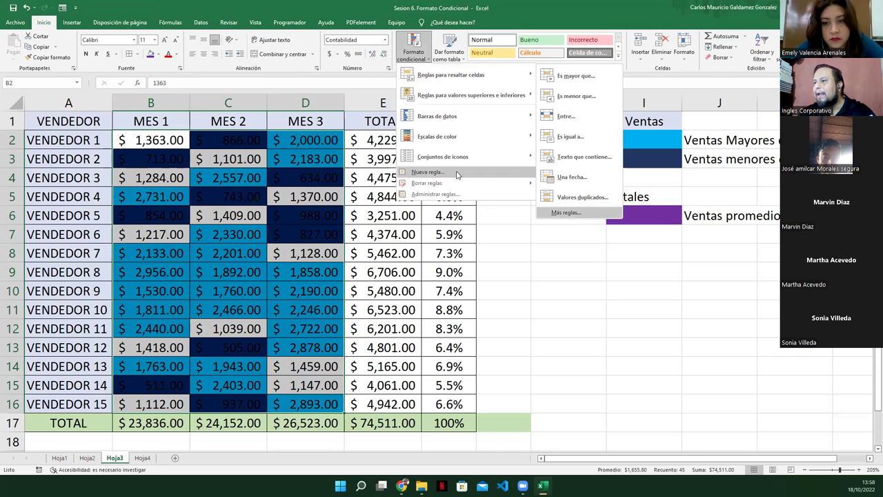
click(442, 194)
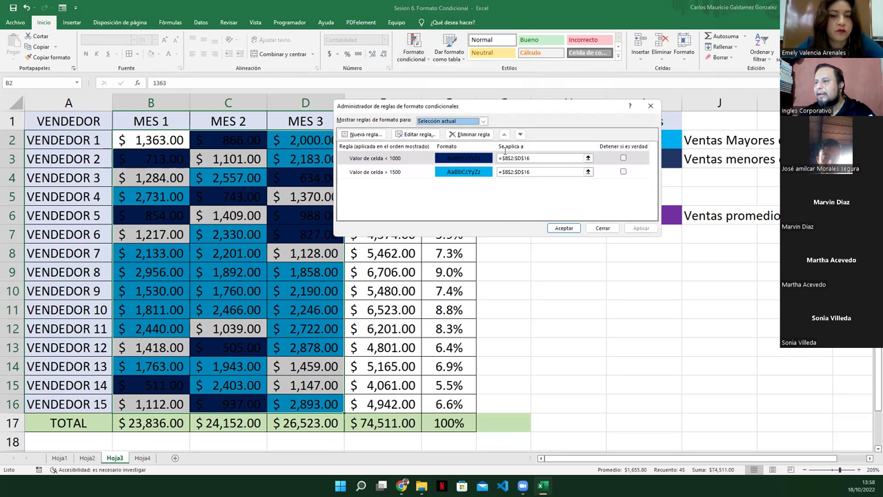
click(455, 161)
click(406, 136)
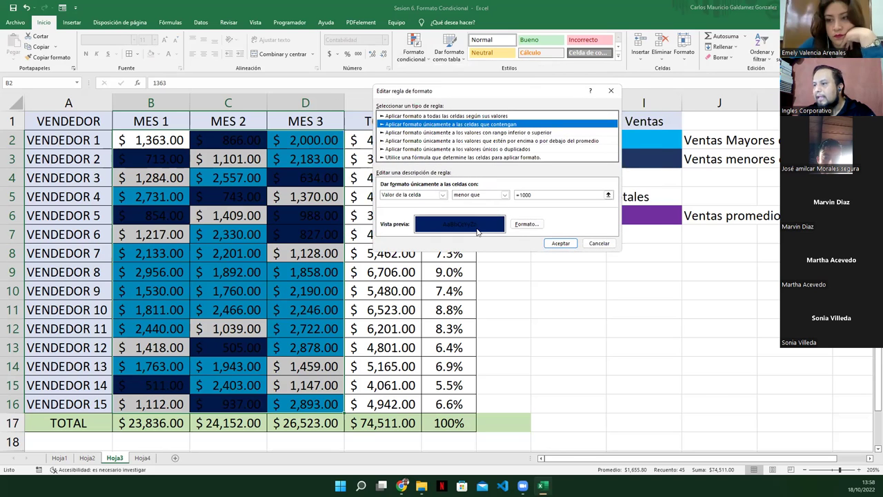
click(526, 224)
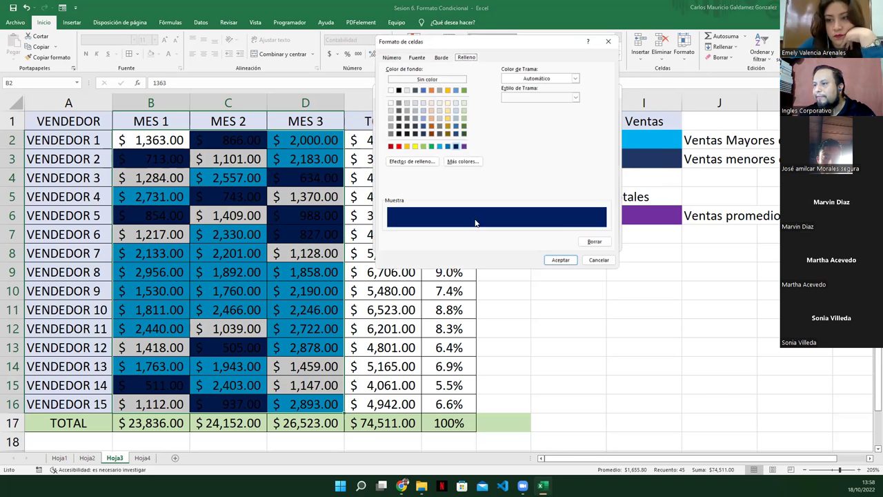
click(416, 56)
click(559, 132)
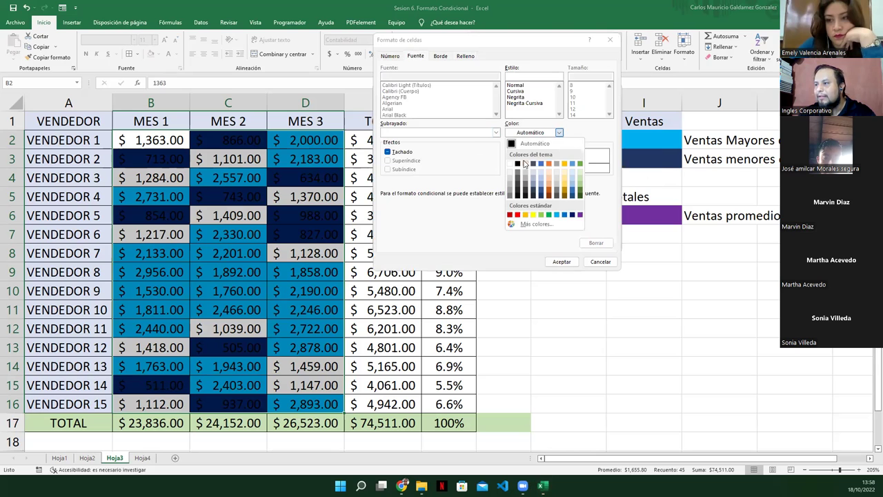
click(510, 164)
click(552, 261)
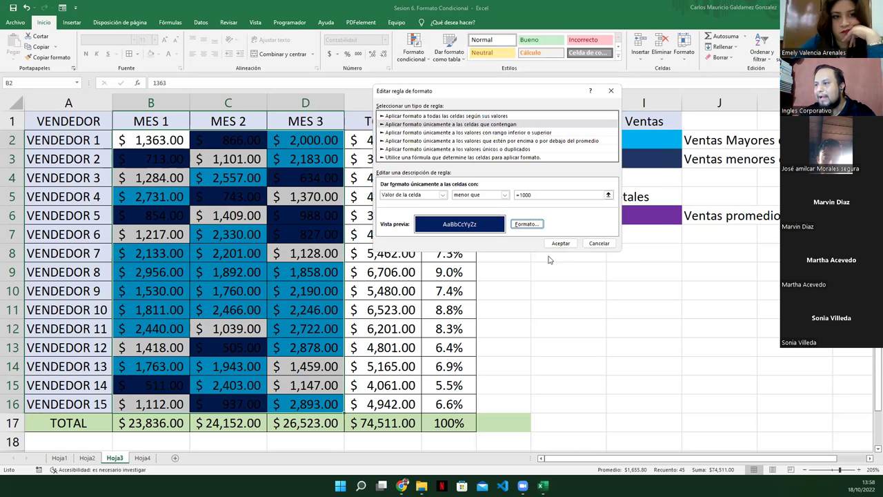
click(561, 243)
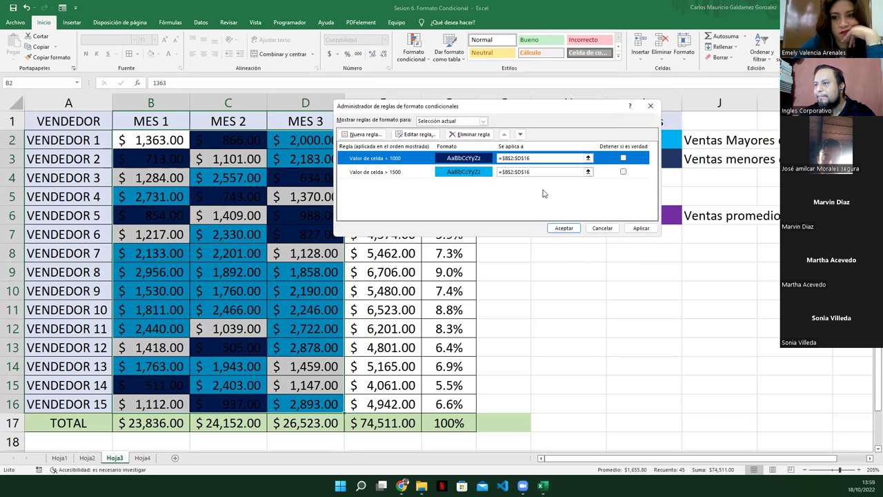
click(468, 174)
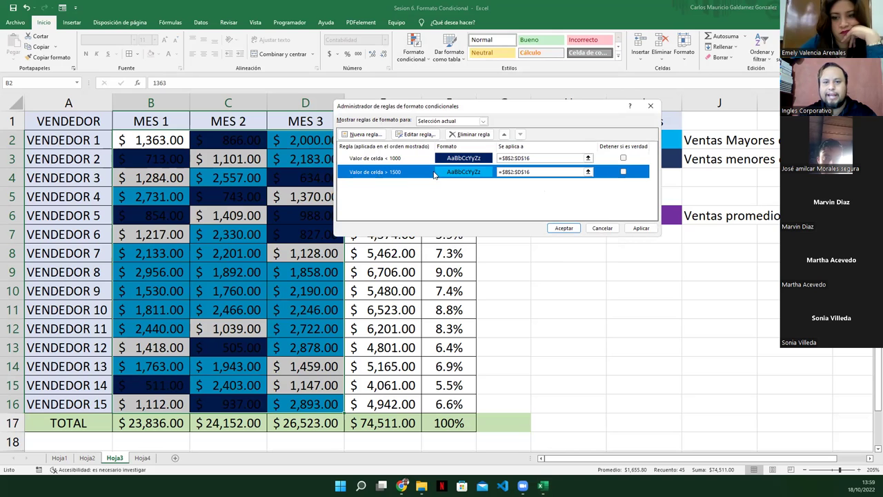
click(564, 228)
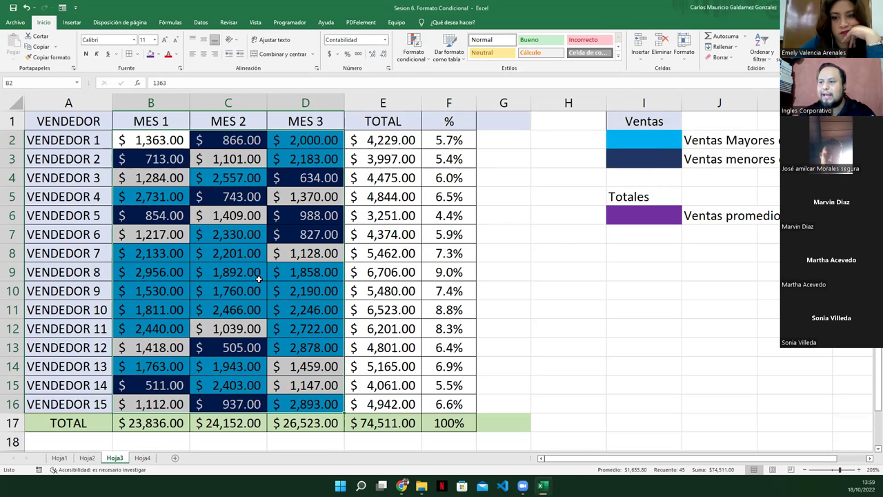
click(259, 281)
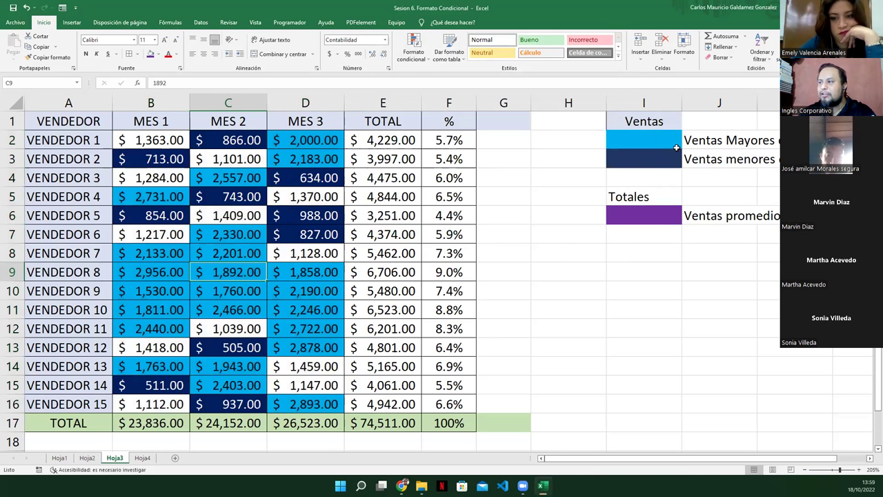
click(645, 140)
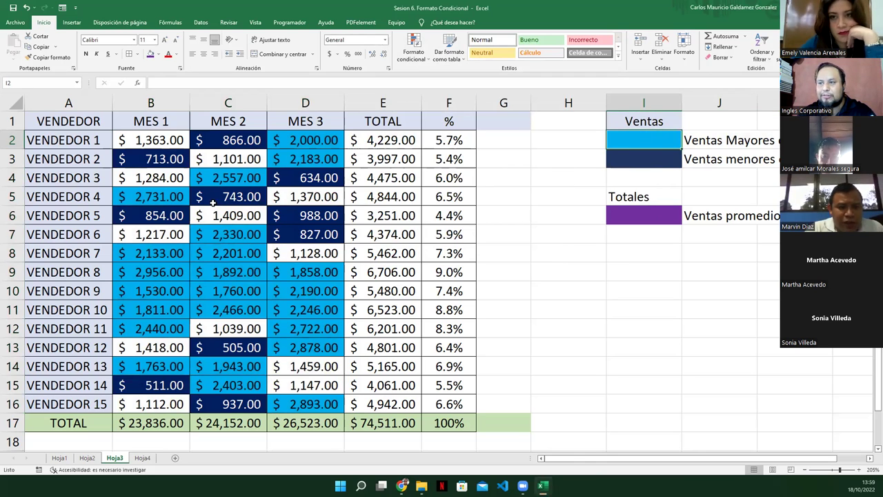
click(633, 164)
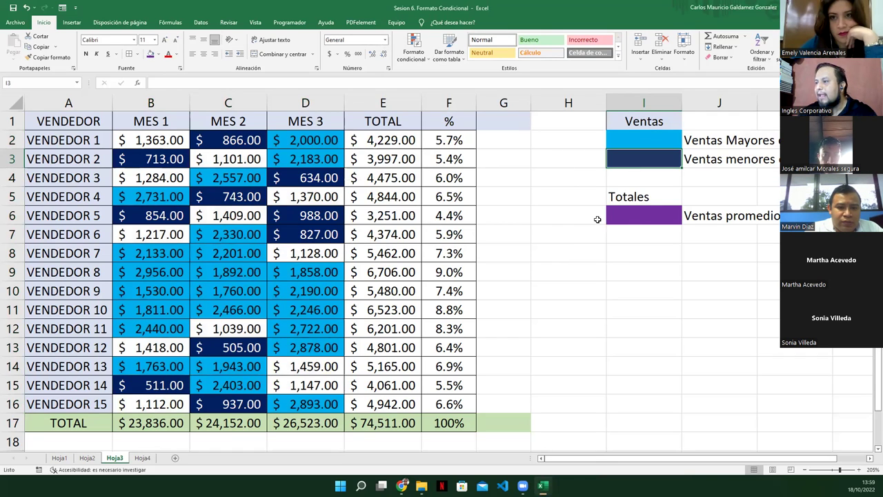
Step: Start a between highlight rule on the totals in E2:E16 with limits of $2000 and $4000
drag(378, 135, 383, 407)
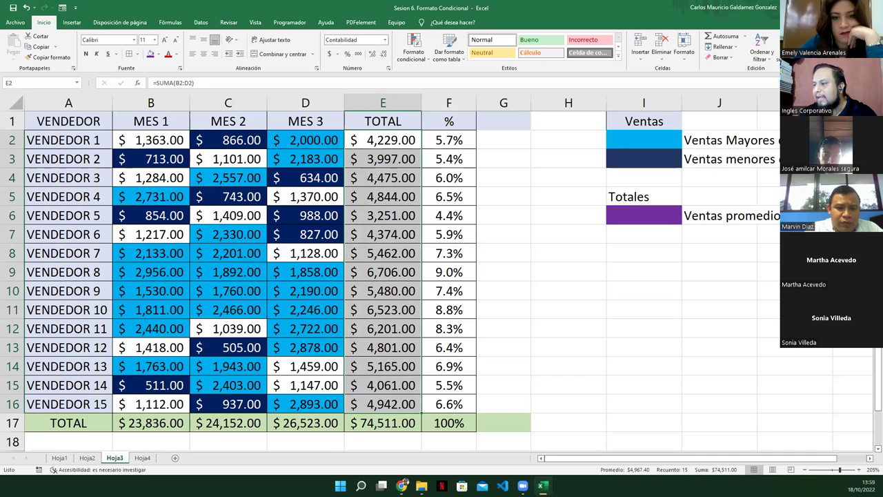
scroll(677, 301, down, 1)
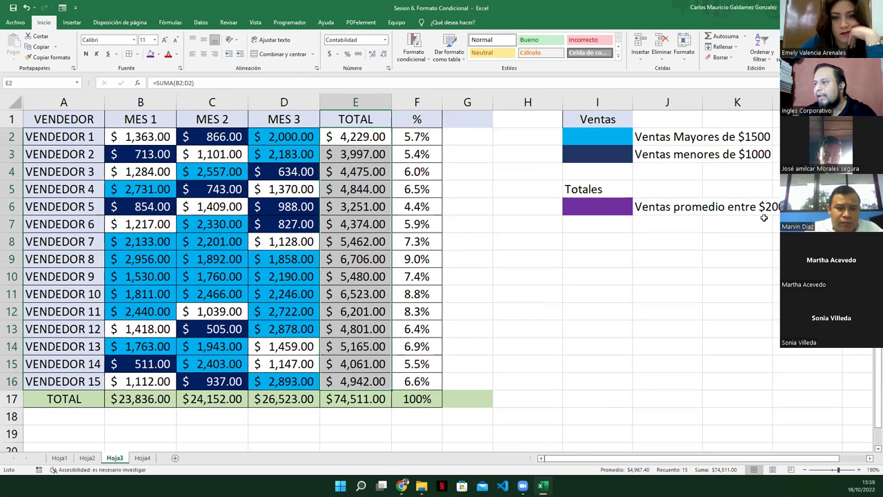
drag(365, 141, 354, 375)
click(414, 48)
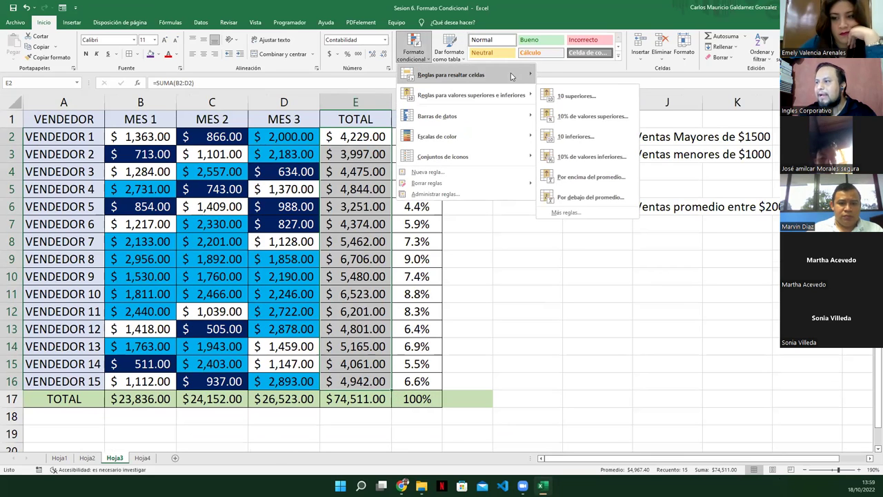
click(566, 116)
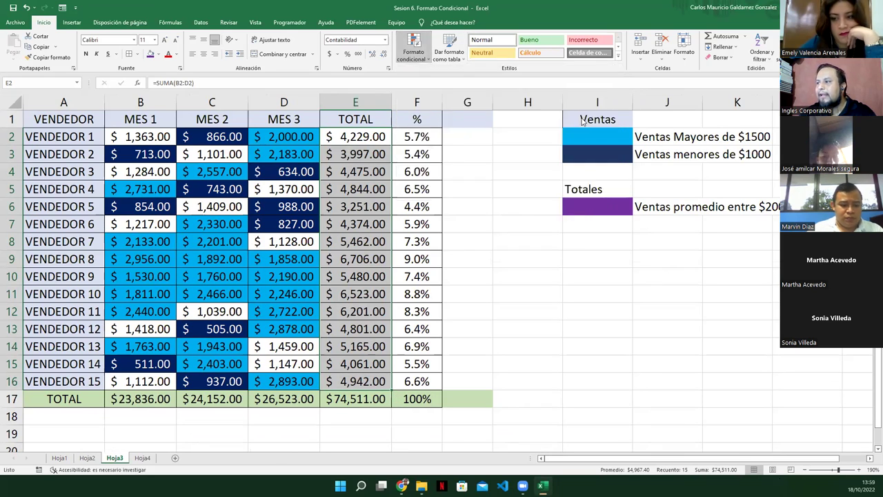
click(385, 173)
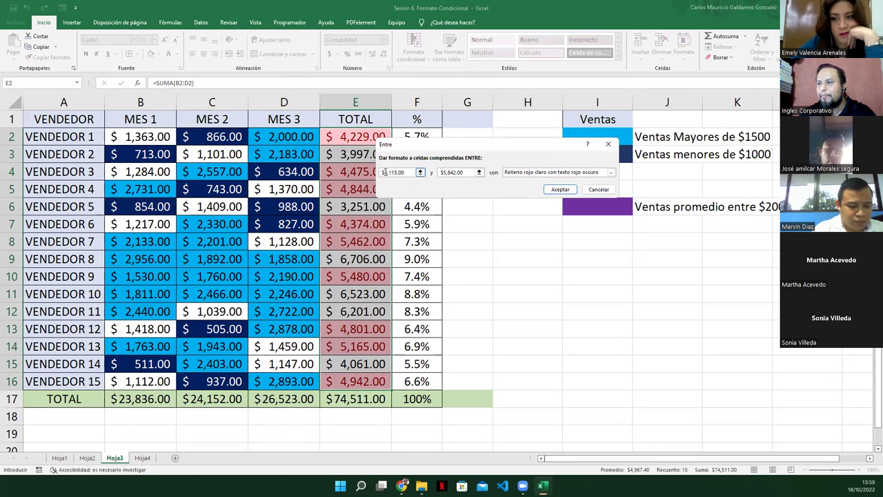
key(BackSpace)
key(BackSpace)
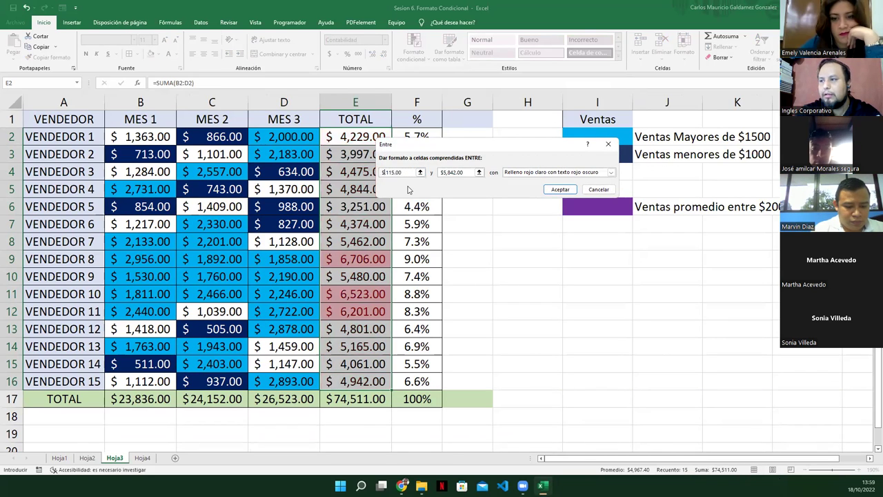
key(Delete)
key(Delete)
key(Delete)
key(Delete)
key(Delete)
key(Delete)
text(2)
key(Tab)
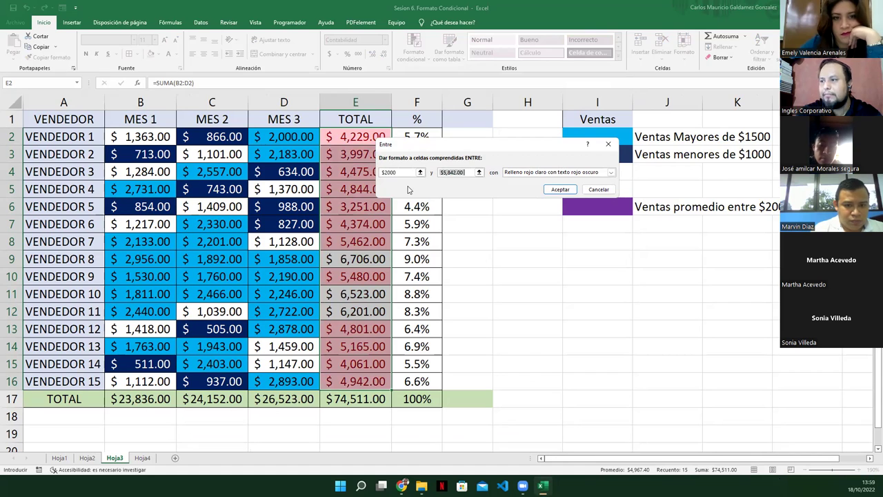
text($4000)
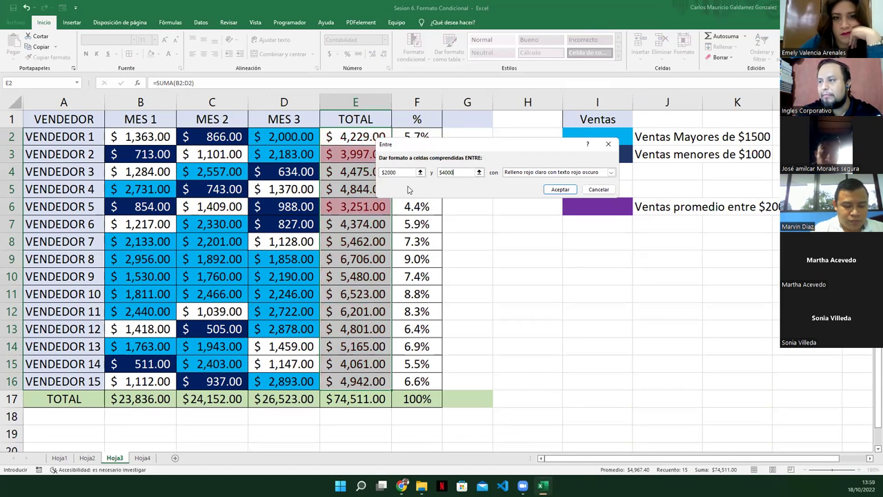
Step: Give the between rule a custom format with a white font and purple fill, and apply it to the totals
click(502, 173)
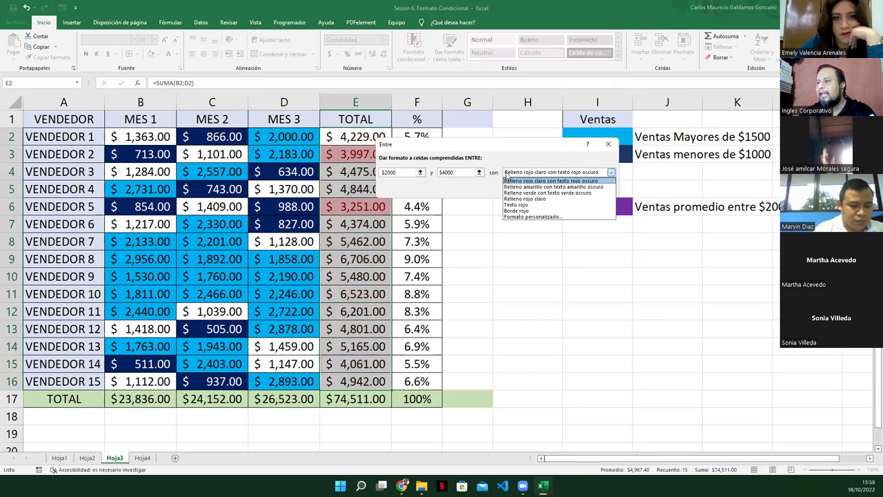
click(527, 217)
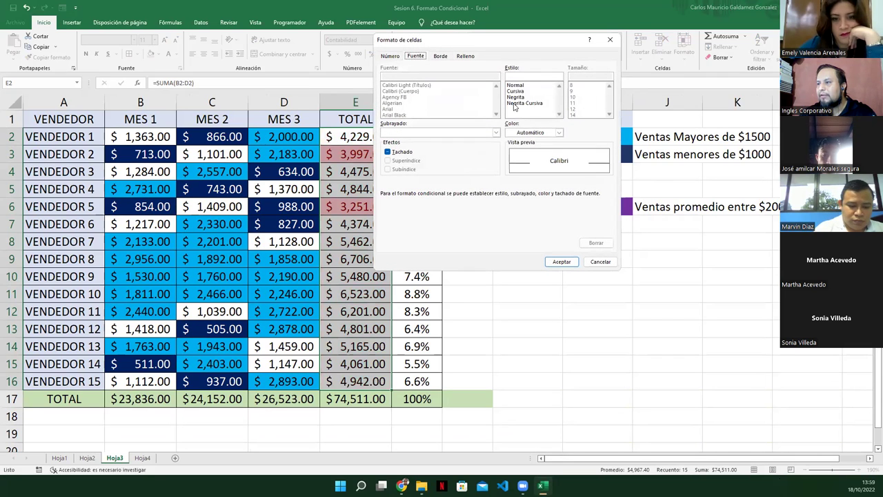
click(559, 132)
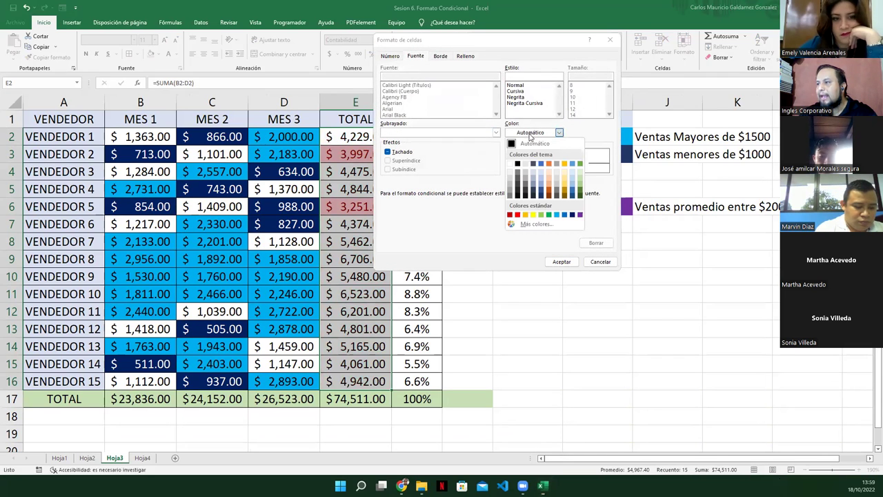
click(511, 164)
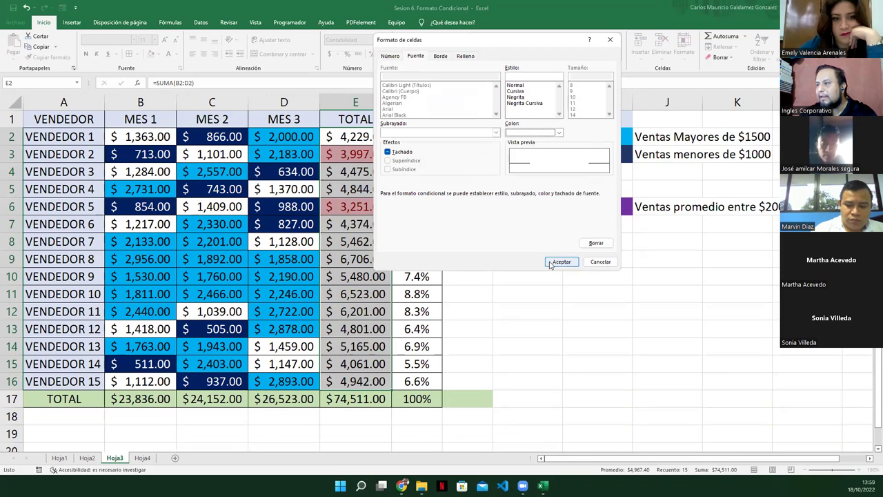
click(465, 57)
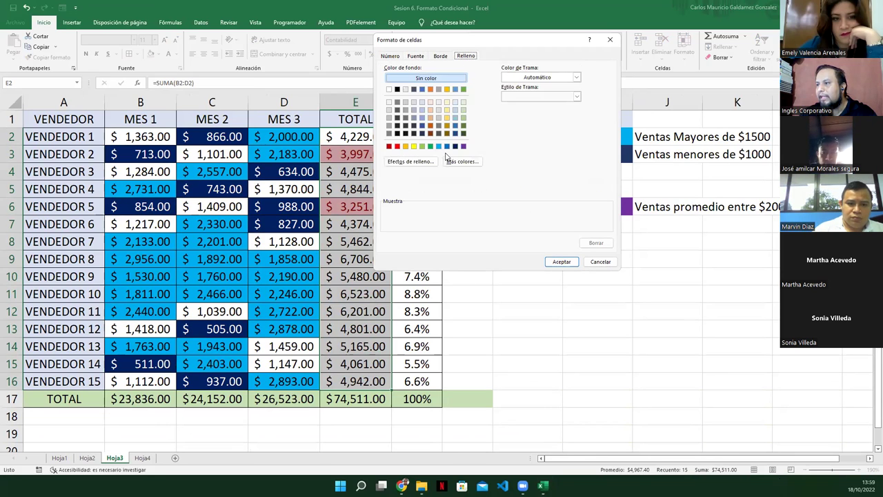
click(463, 146)
click(562, 261)
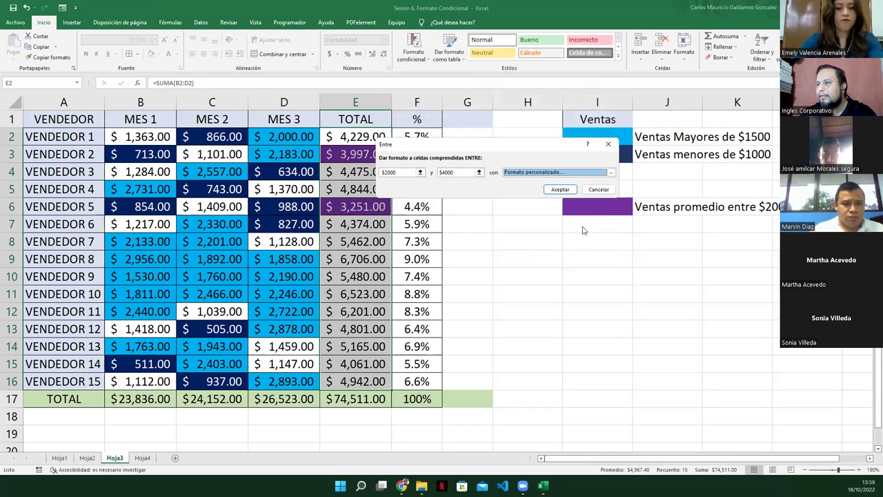
click(561, 189)
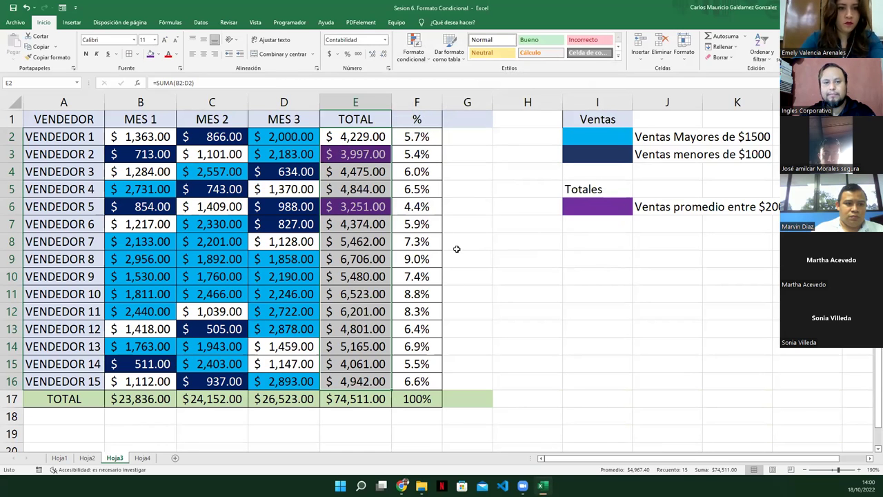
click(608, 264)
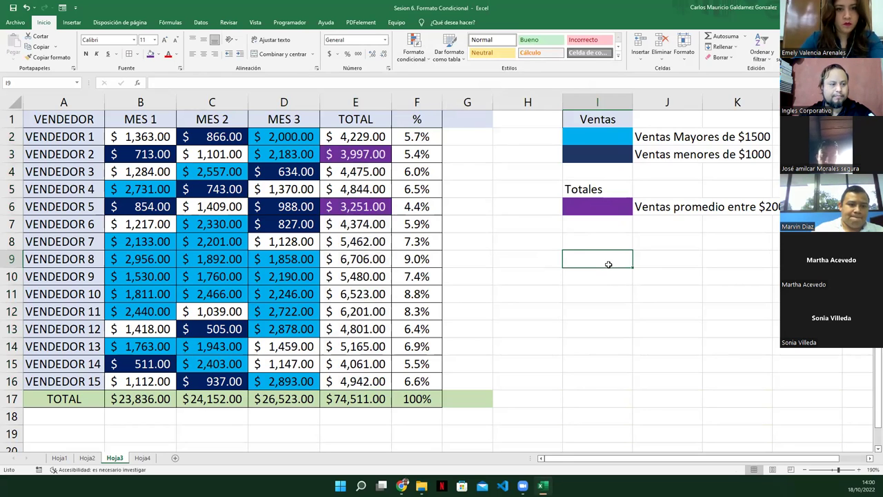
click(530, 314)
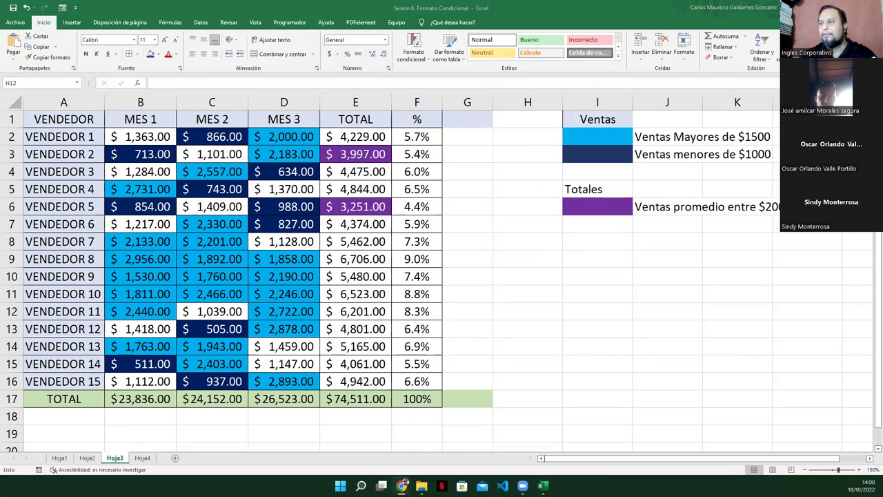
click(428, 56)
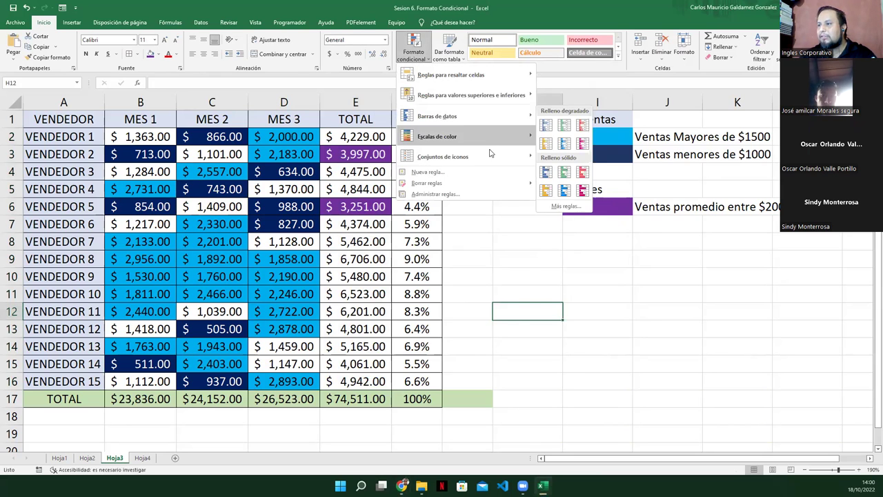
mouse_move(495, 164)
key(Escape)
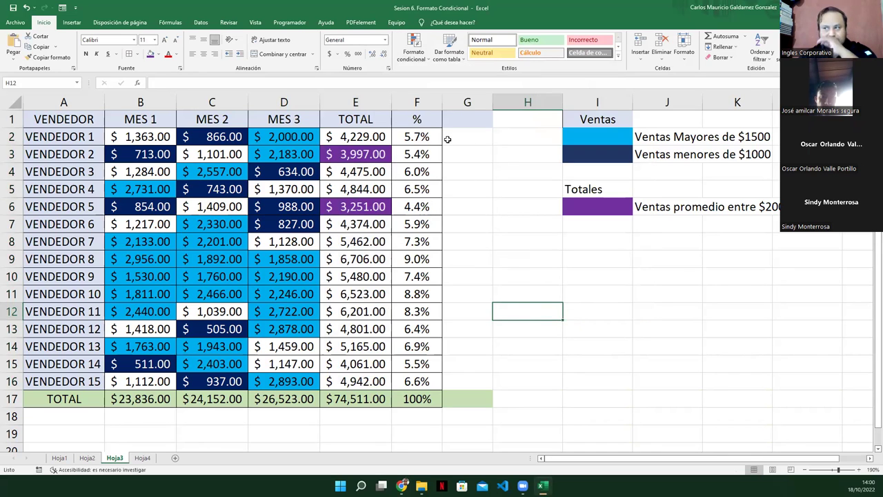
Step: Enter the header Grafica in cell G1
click(464, 120)
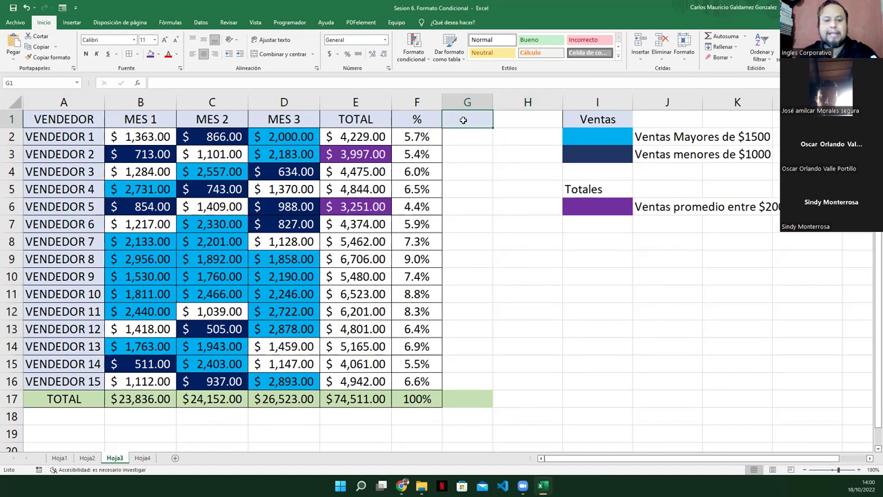
text(Grafica)
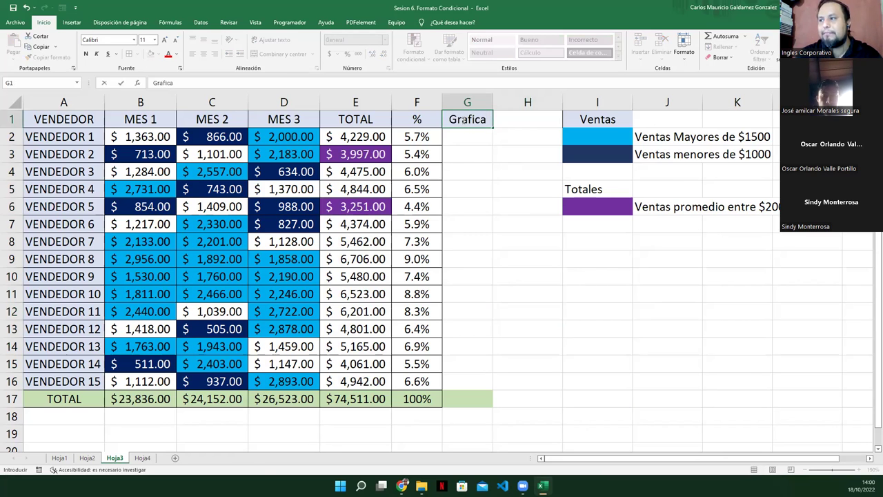
key(Return)
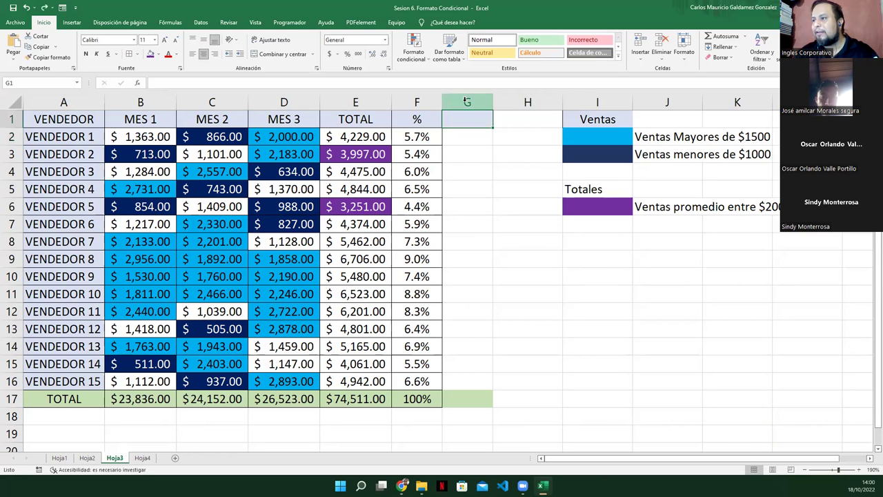
Step: Delete the empty column G beside the percentages and widen percentage column F
right_click(467, 104)
click(490, 194)
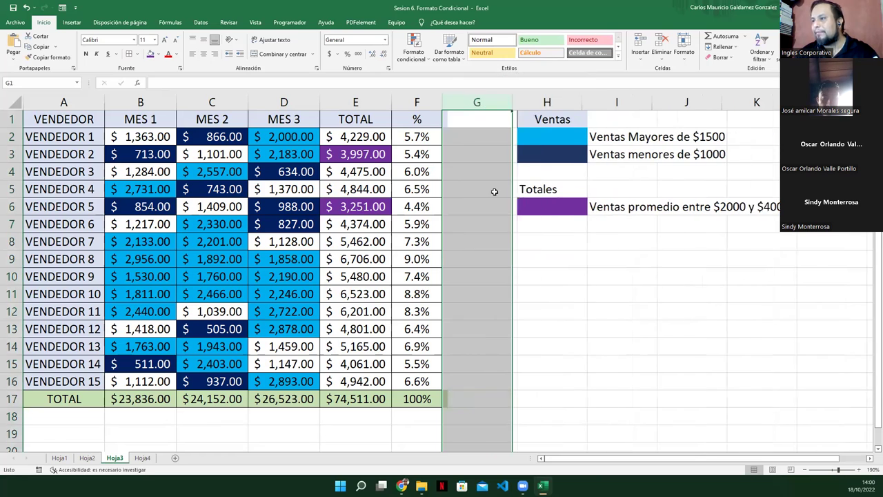
click(417, 138)
drag(442, 105, 479, 105)
Step: Add magenta gradient-fill data bars to the percentages in F2:F16 and widen column F slightly
drag(418, 142, 435, 385)
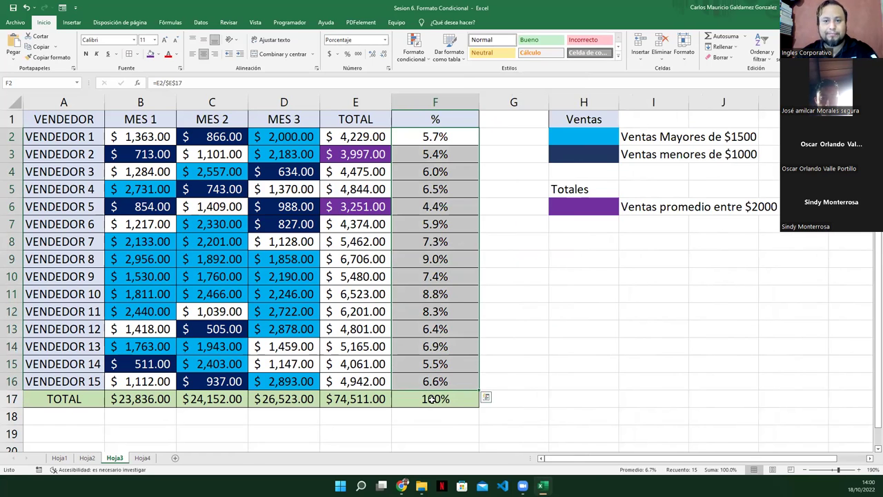
click(414, 59)
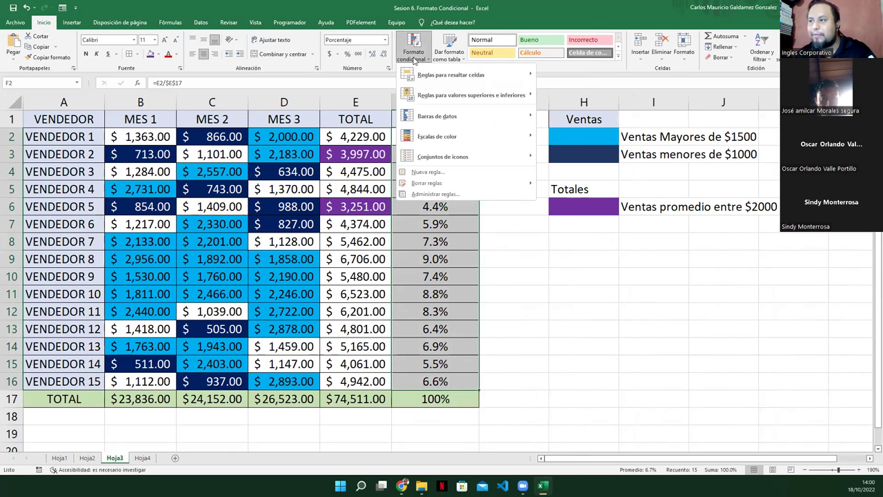
mouse_move(512, 116)
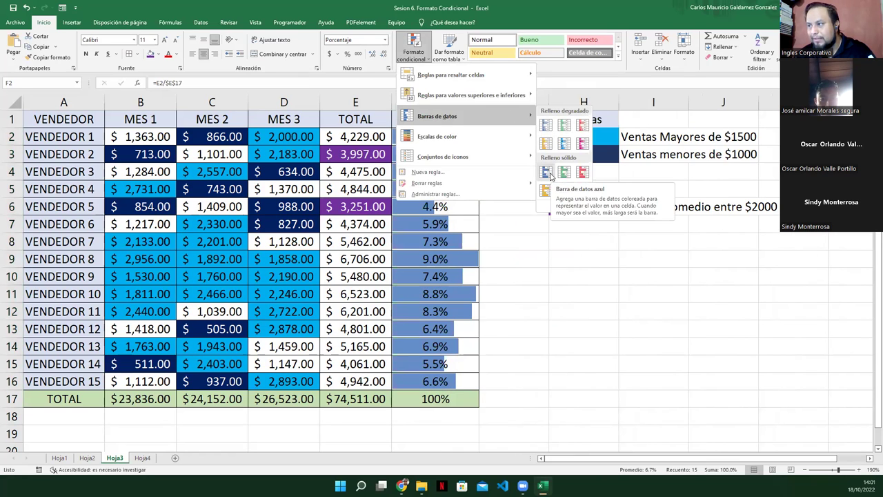
click(581, 145)
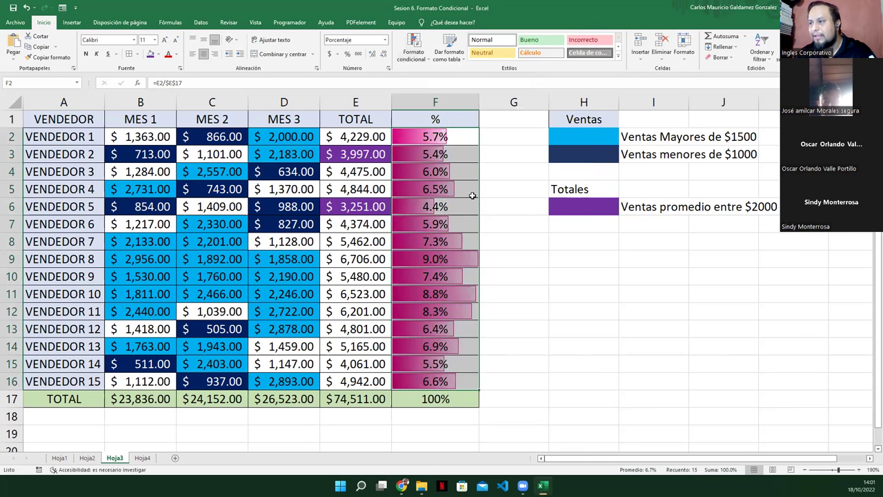
click(458, 218)
mouse_move(480, 104)
mouse_down()
mouse_move(506, 103)
mouse_move(504, 111)
mouse_move(495, 107)
mouse_up()
click(481, 136)
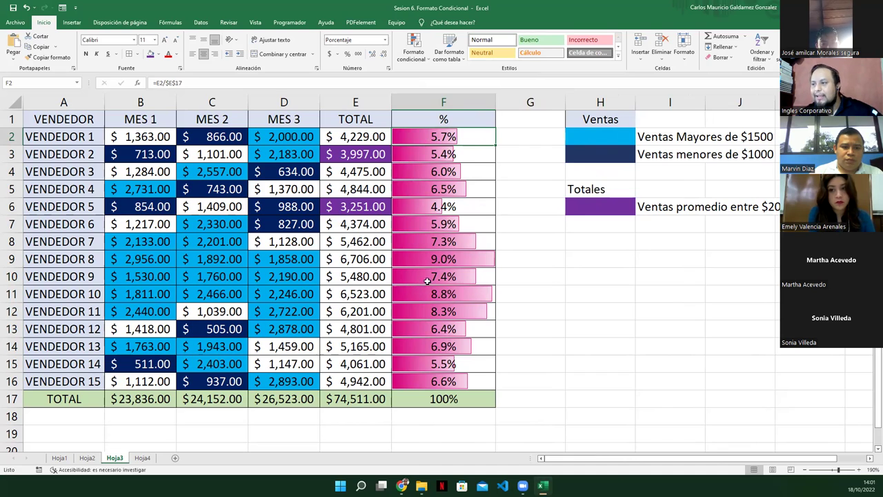
click(361, 262)
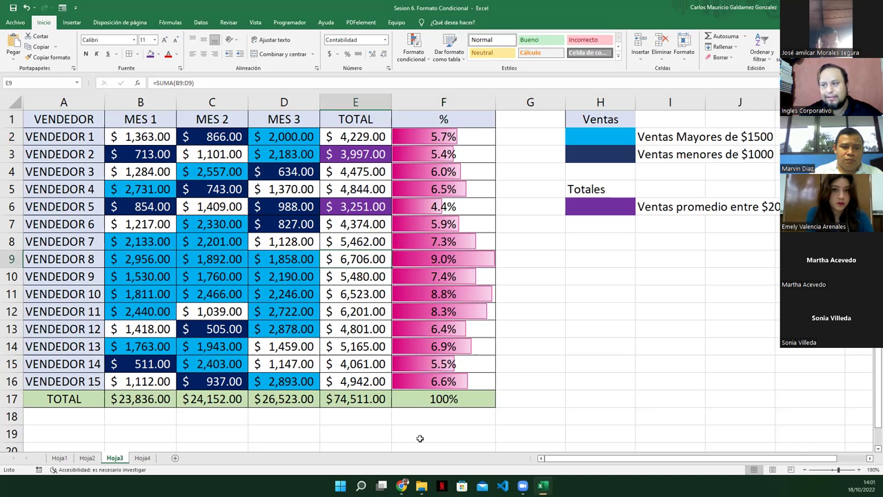
click(453, 259)
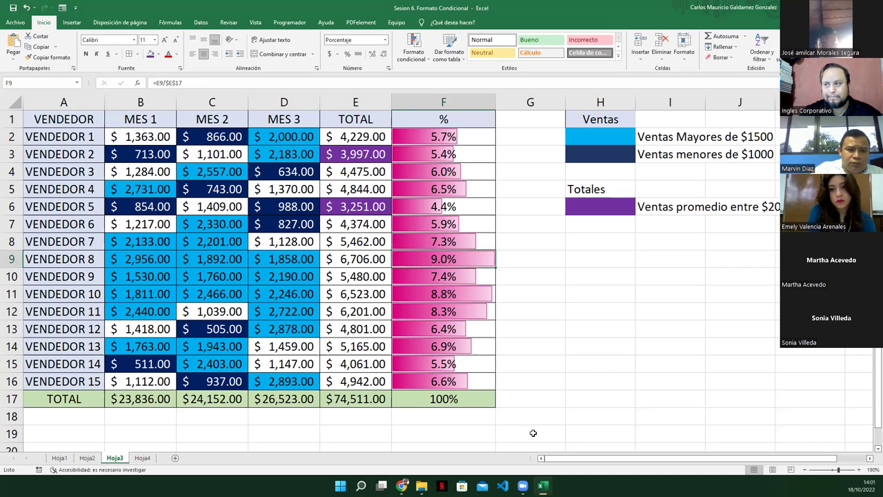
click(552, 371)
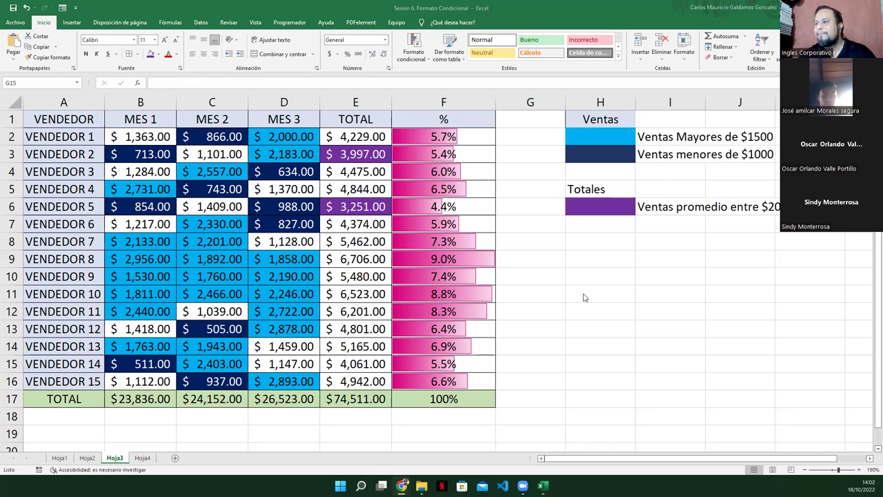
key(BackSpace)
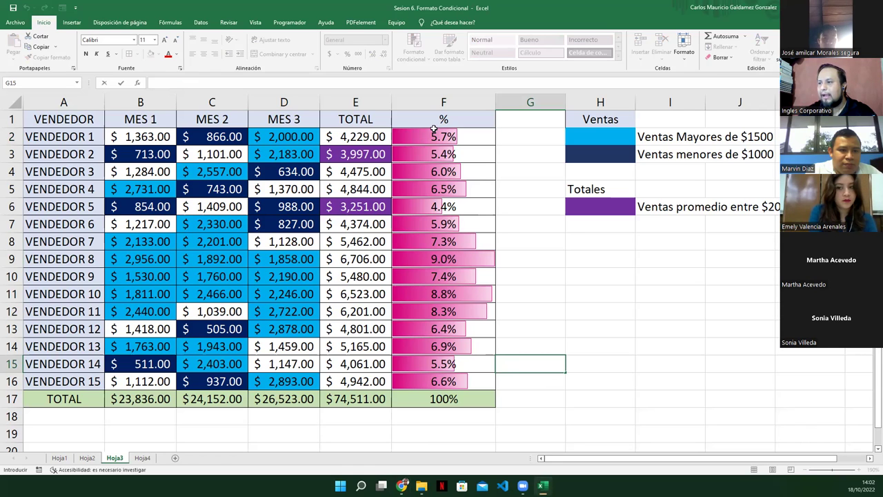
Step: Reapply the magenta gradient-fill data bars to the percentages in F2:F16
drag(434, 131, 442, 379)
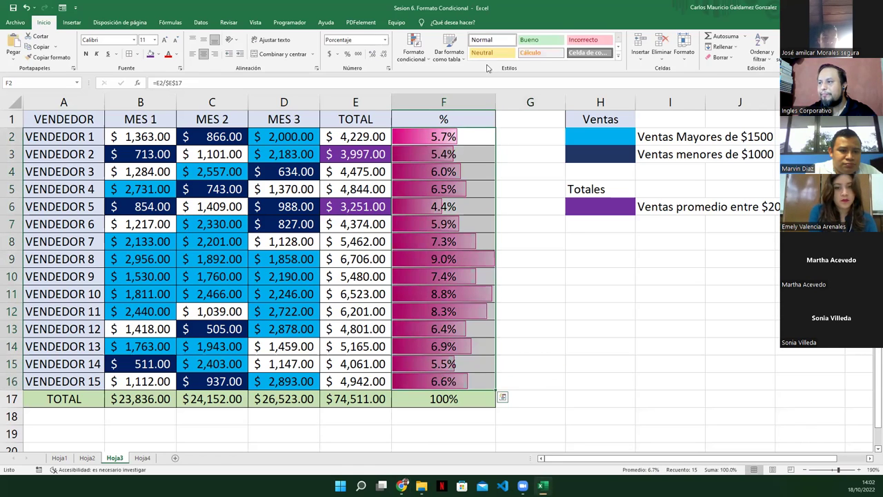
click(414, 47)
mouse_move(488, 119)
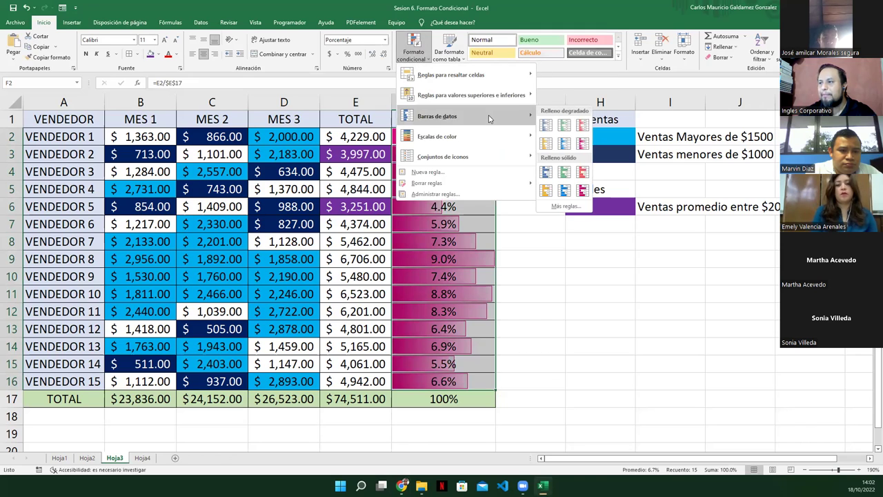
click(583, 144)
click(465, 274)
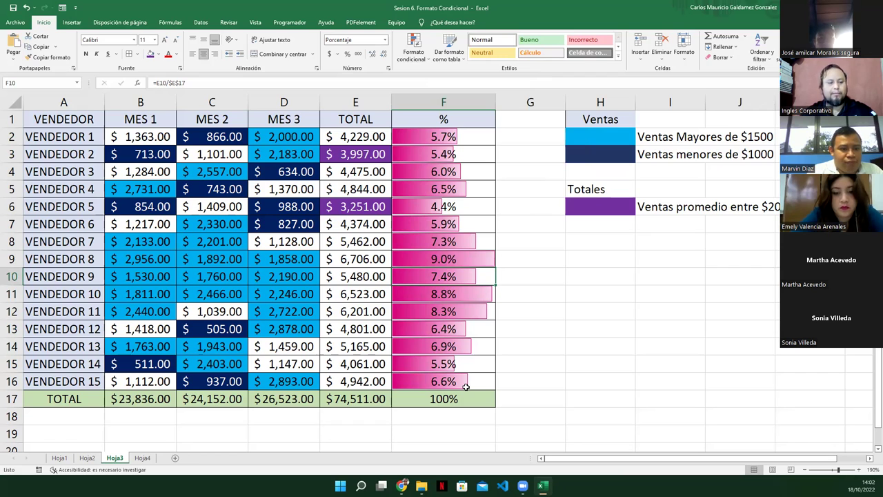
Step: Open sheet Hoja4 and examine its table of monthly expenses from Enero to Junio
click(429, 406)
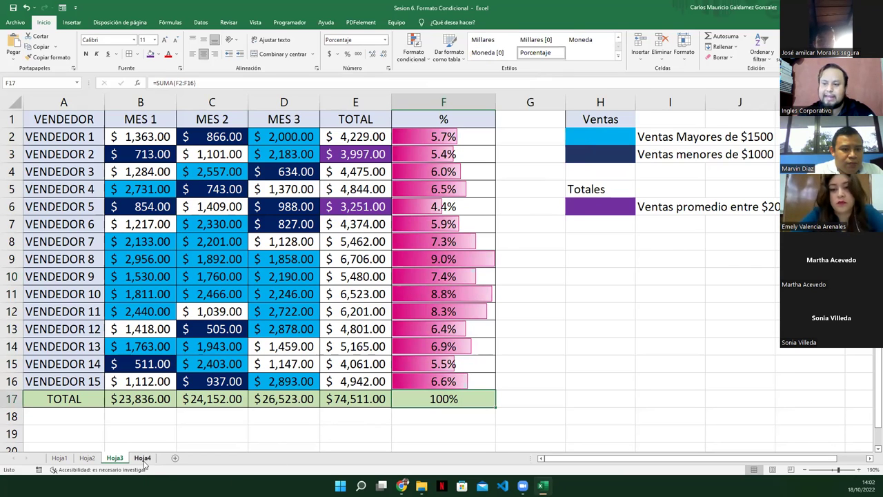
click(143, 458)
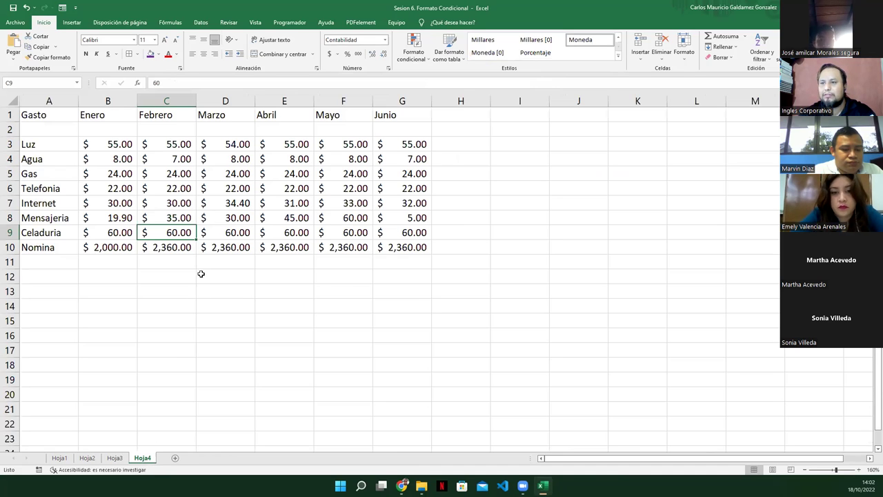
click(251, 250)
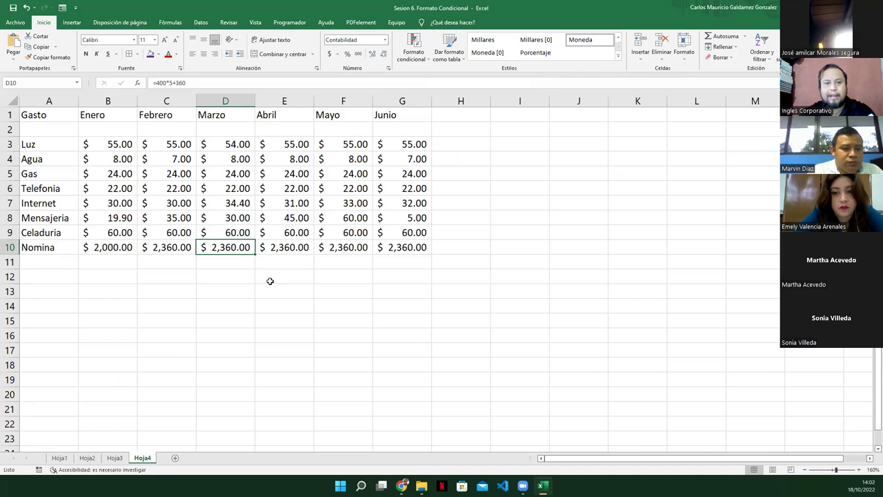
click(235, 291)
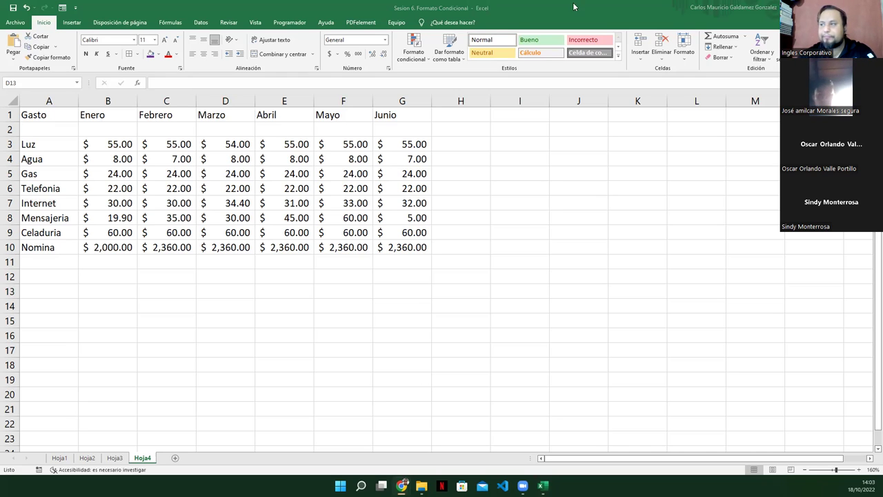
Step: Switch to the full-screen class presentation and advance three slides from the conditional formatting rules example, past the practice and questions slides
key(alt+Tab)
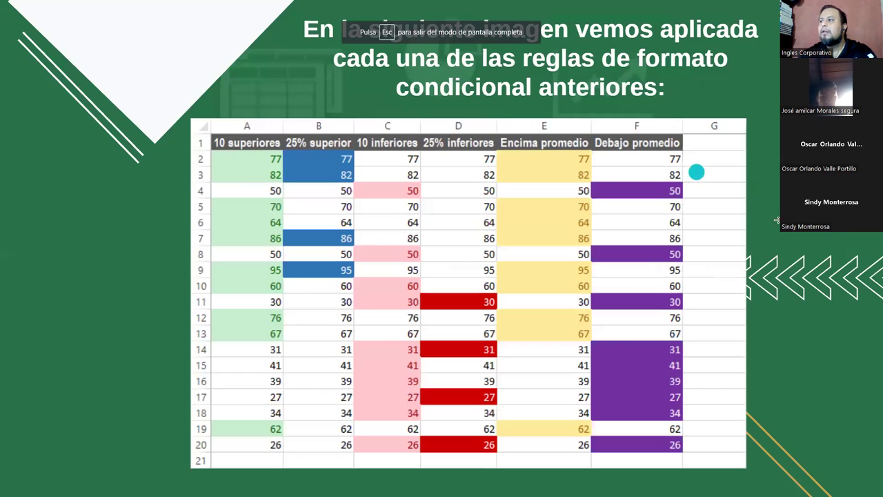
key(Right)
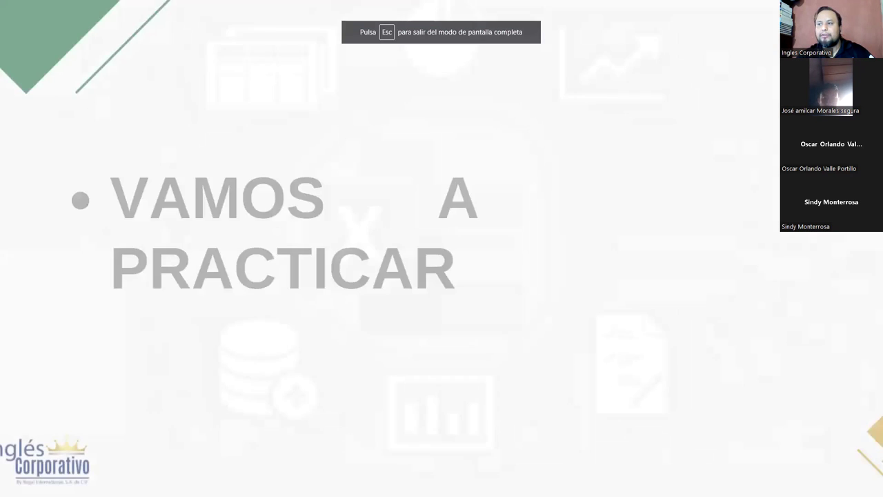
key(Right)
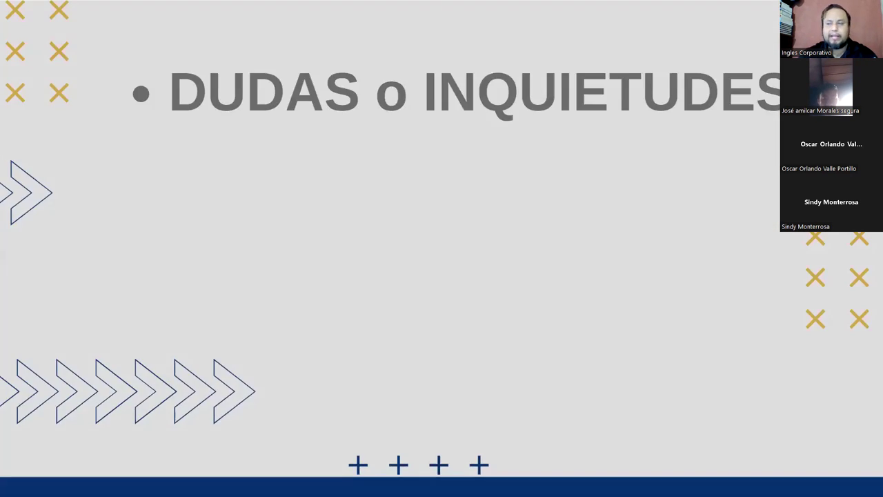
key(Right)
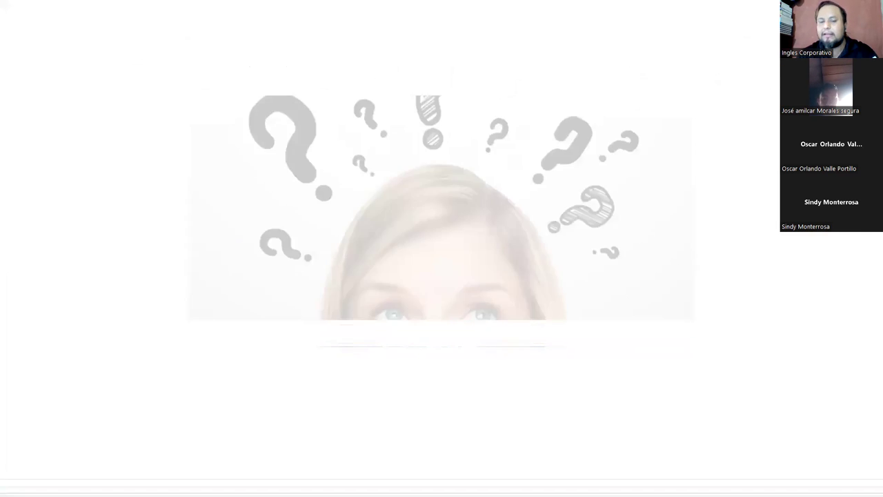